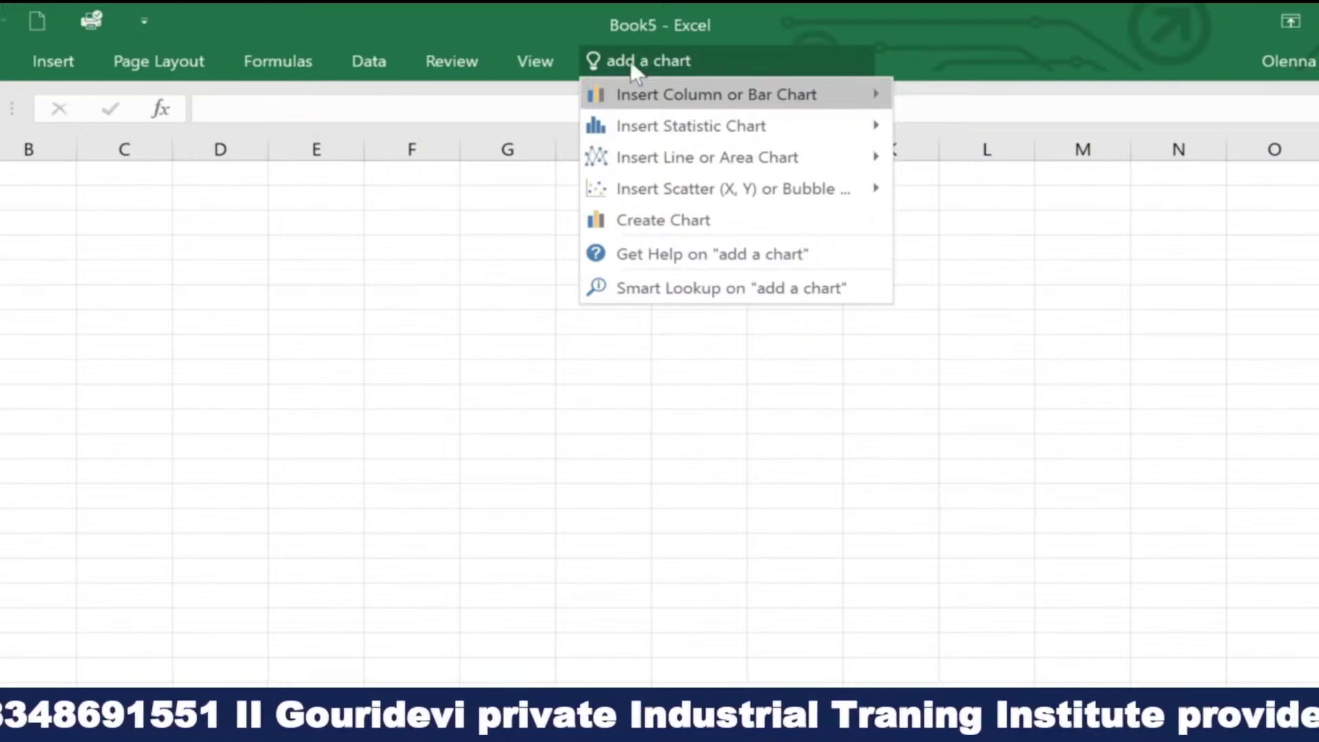
pyautogui.moveTo(829, 99)
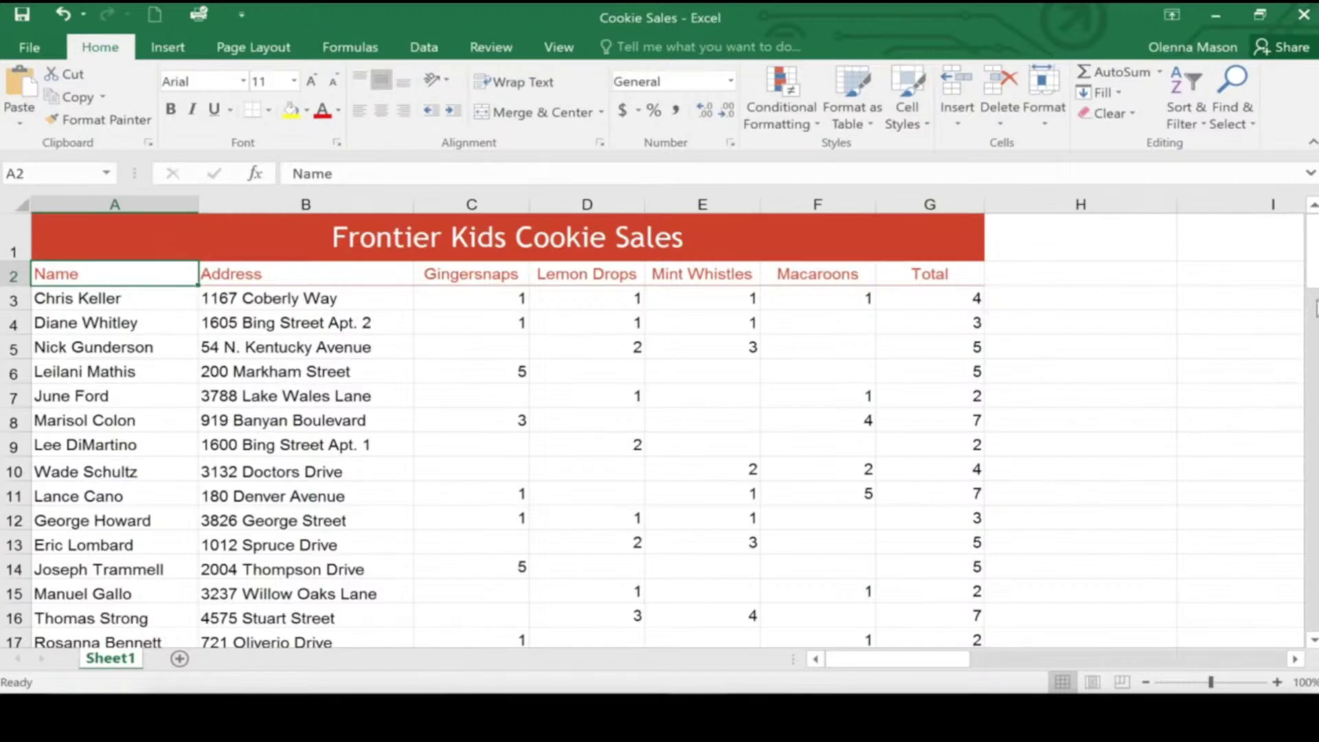
pyautogui.moveTo(1314, 272)
pyautogui.mouseDown()
pyautogui.moveTo(1314, 321)
pyautogui.moveTo(1315, 265)
pyautogui.mouseUp()
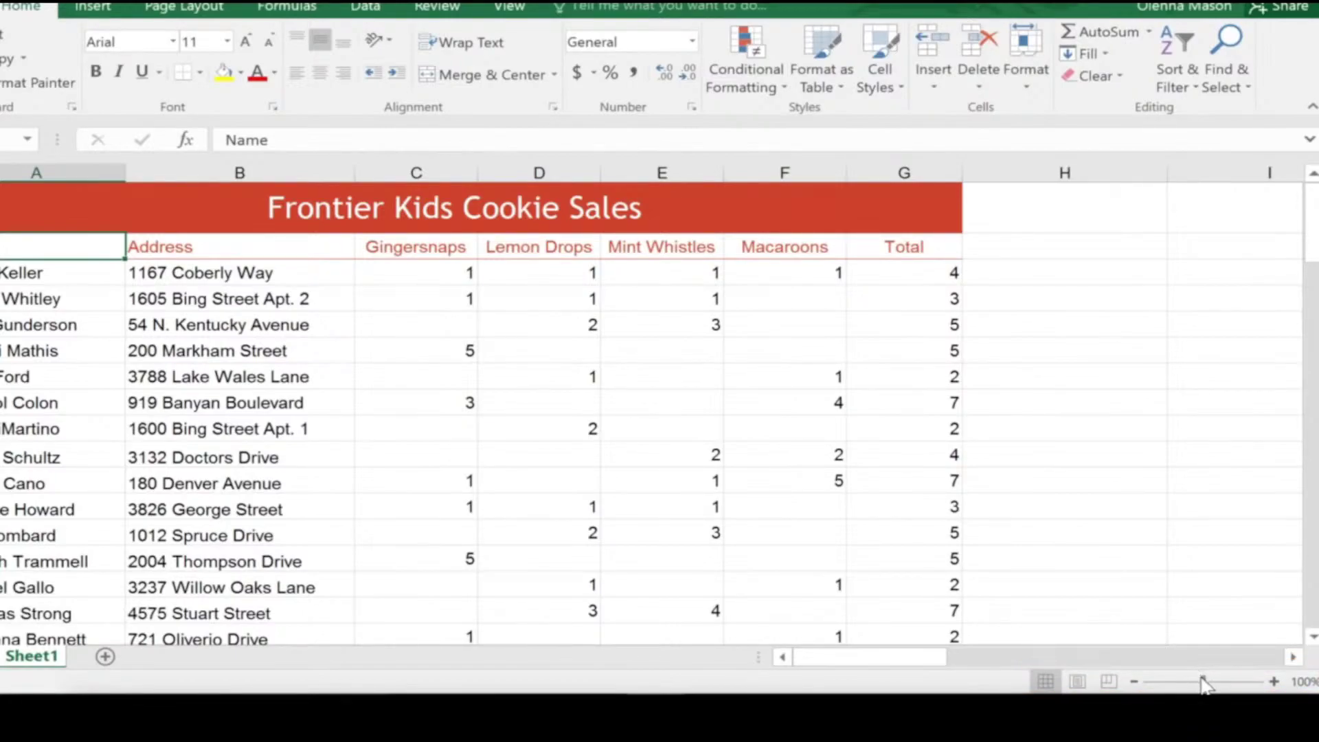
pyautogui.moveTo(1203, 682)
pyautogui.mouseDown()
pyautogui.moveTo(1192, 681)
pyautogui.moveTo(1203, 684)
pyautogui.mouseUp()
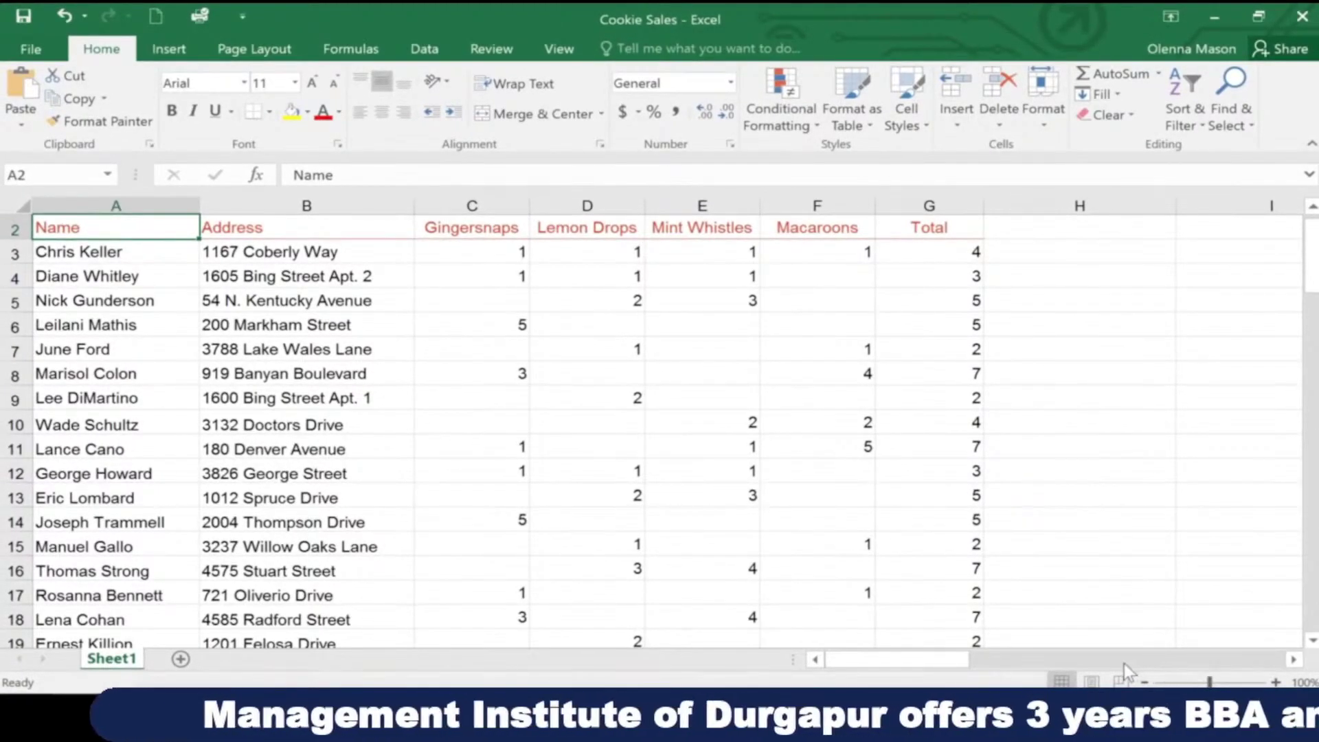
# View the cookie sales worksheet in Page Layout view and in Page Break view
pyautogui.click(1093, 680)
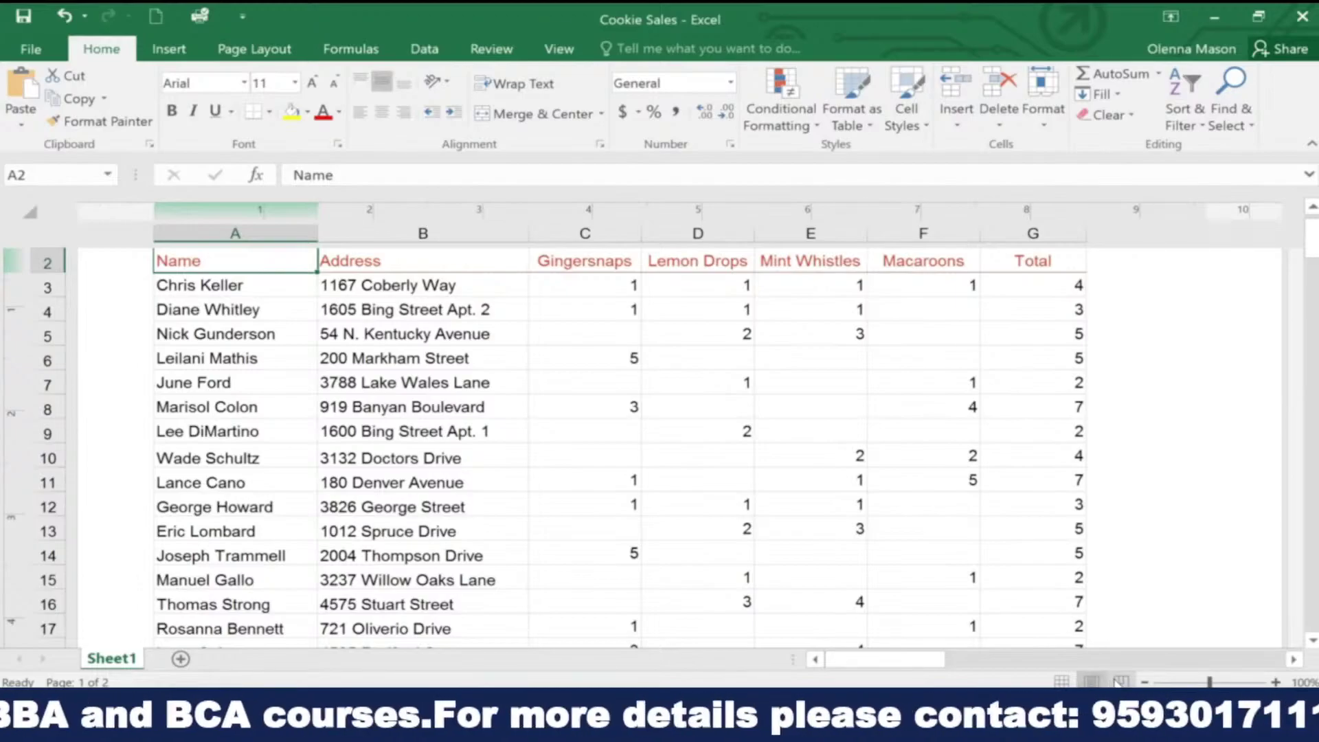
pyautogui.click(1120, 681)
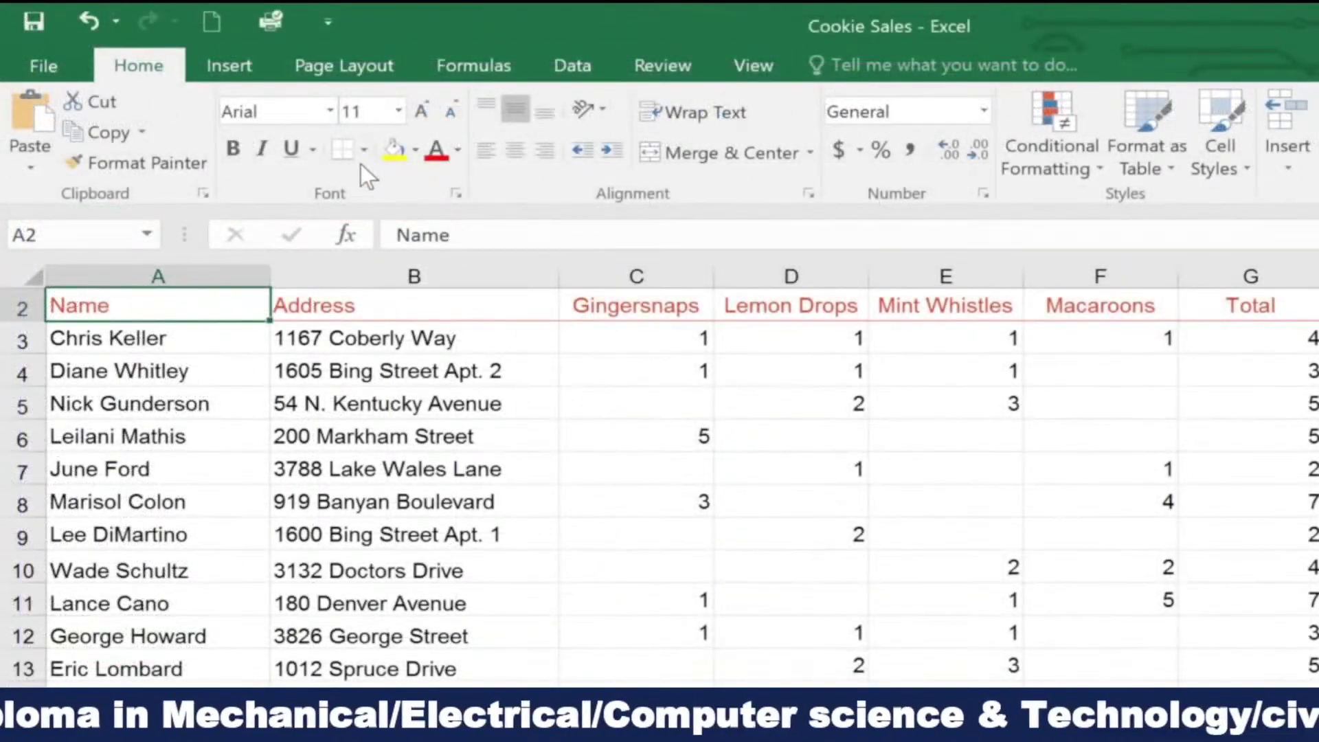
# Display the print settings and print preview for the Cookie Sales workbook
pyautogui.click(72, 66)
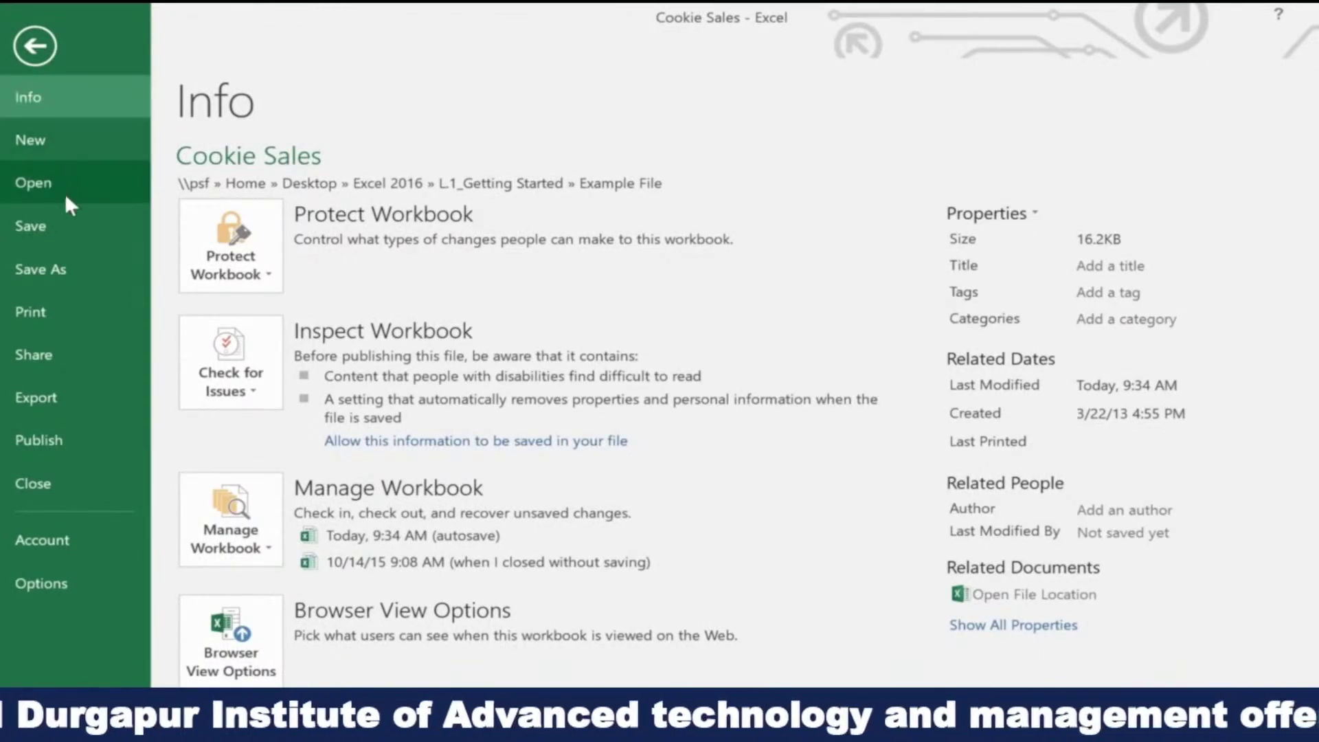
pyautogui.click(61, 314)
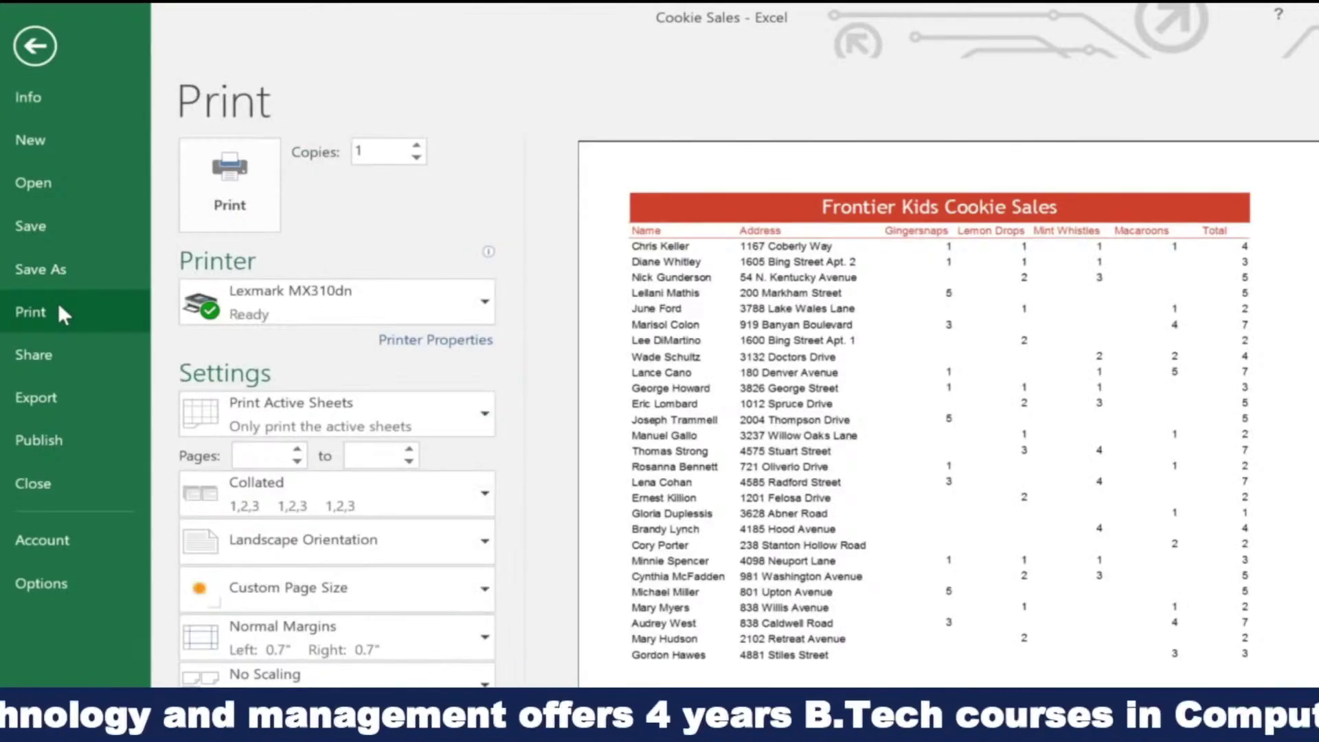
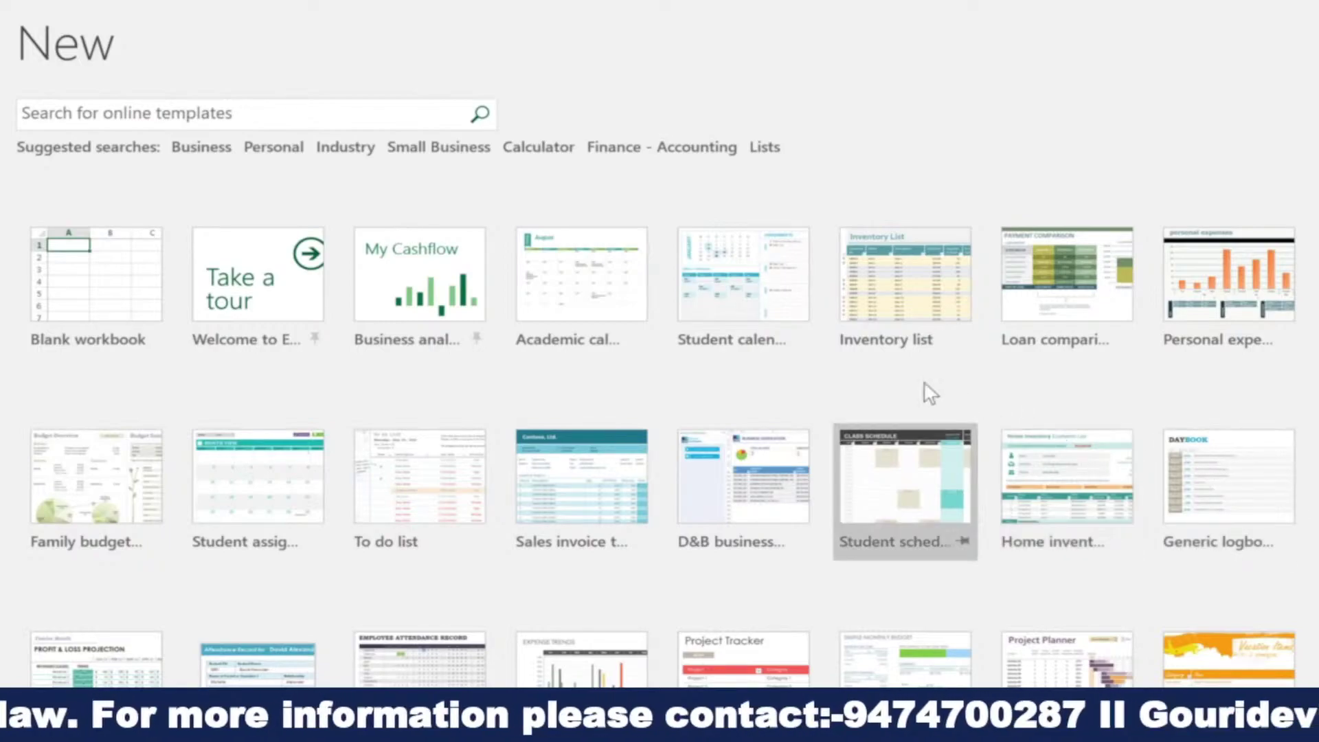
# Search the online templates for "budget" and create a workbook from the Family budget template
pyautogui.click(446, 119)
pyautogui.write('budget')
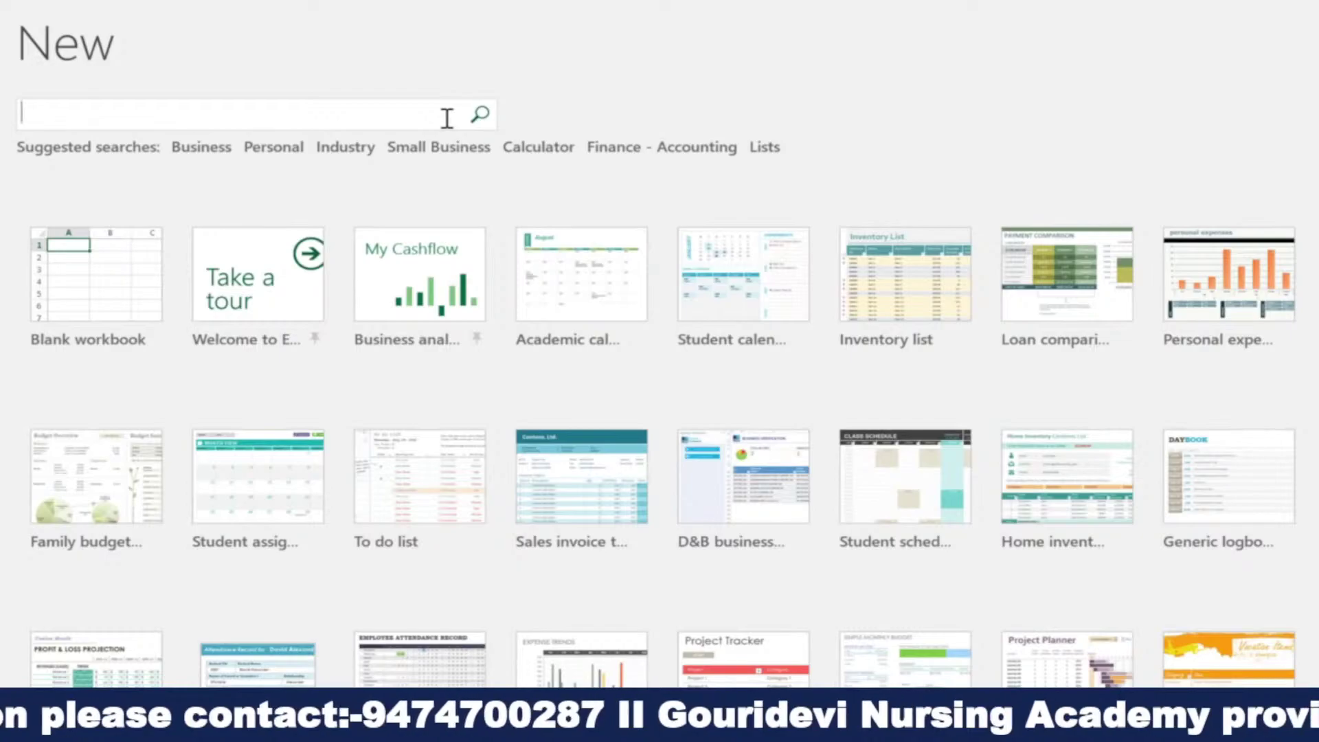
pyautogui.press('Return')
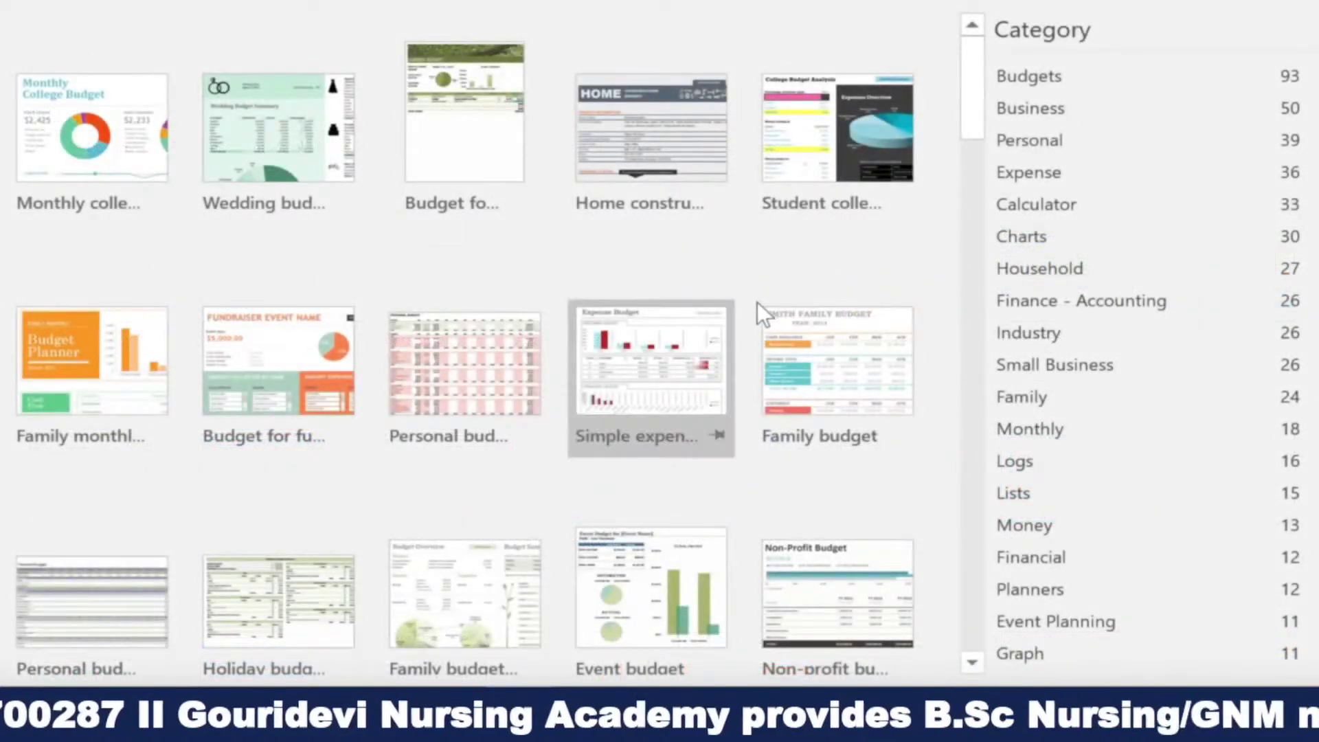
pyautogui.click(801, 344)
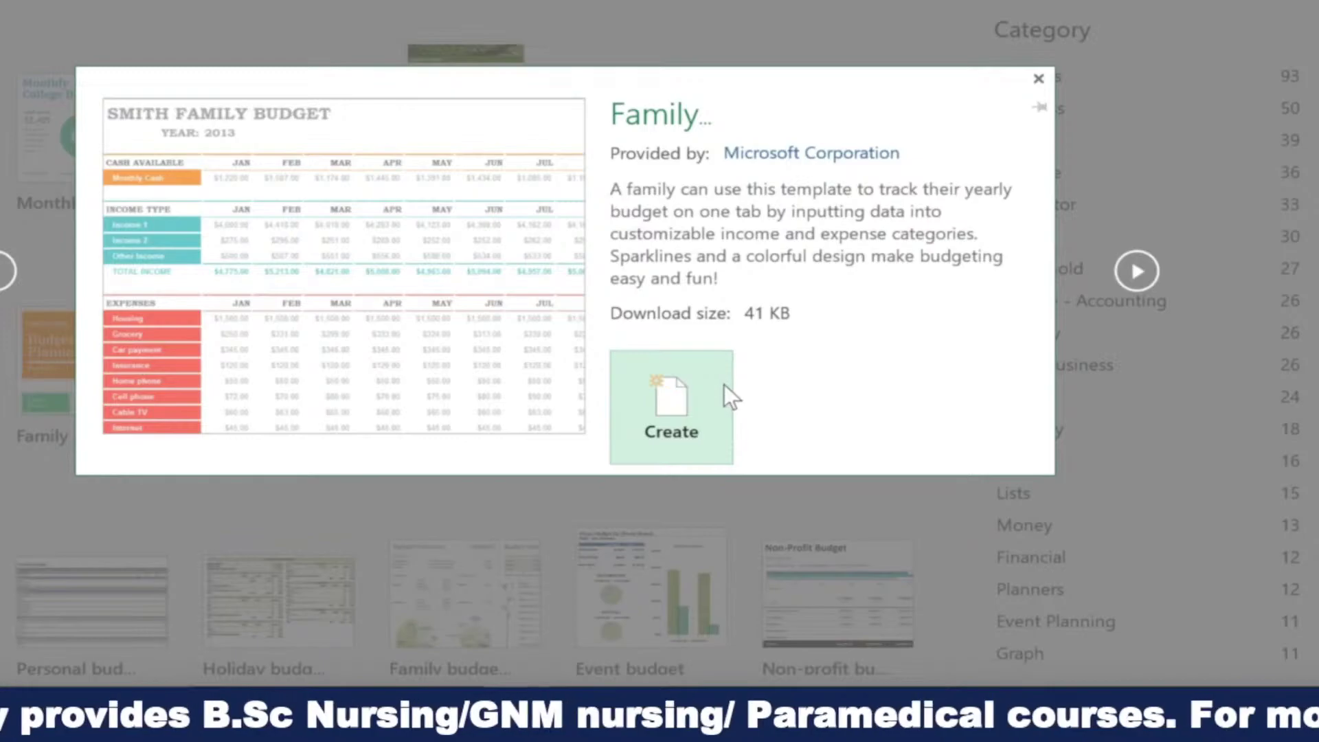
pyautogui.click(725, 385)
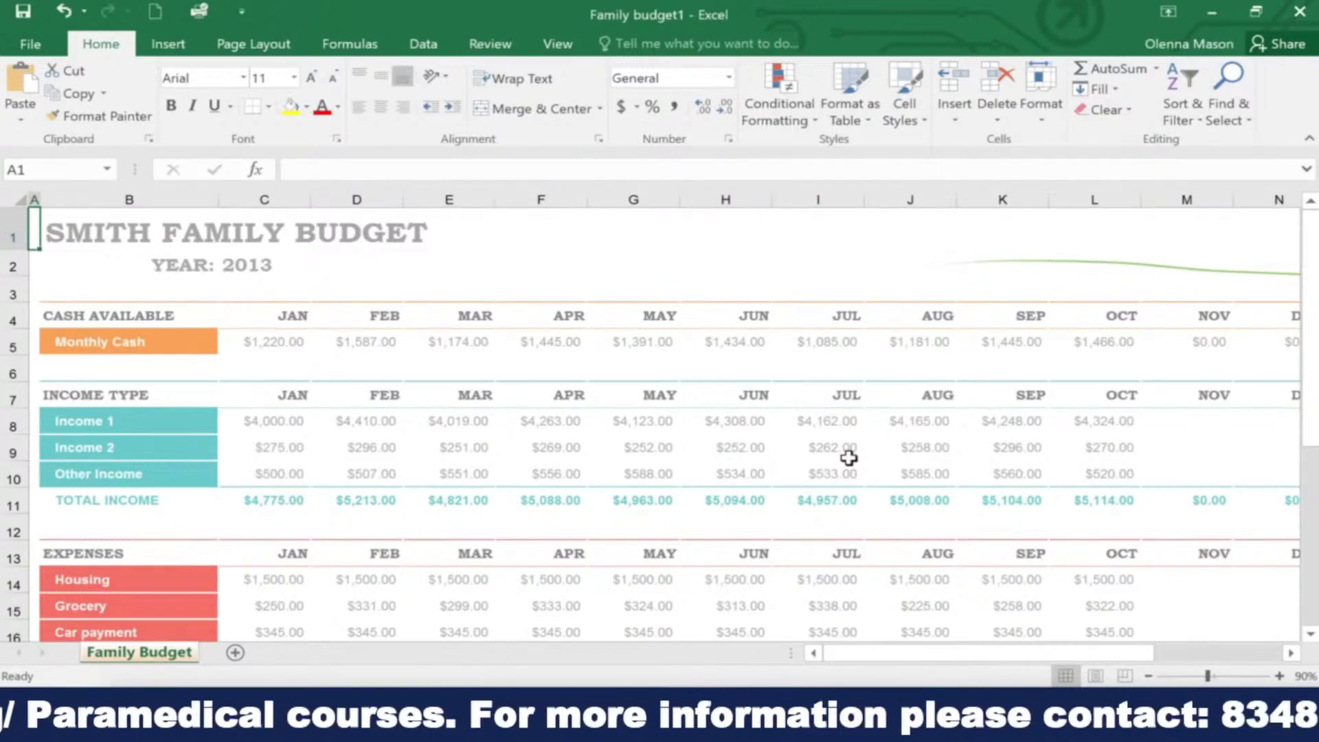
# Pin Sabrosa Invoice Full Service, Monthly Budget and Customer Contact List in the list of recent workbooks
pyautogui.click(46, 49)
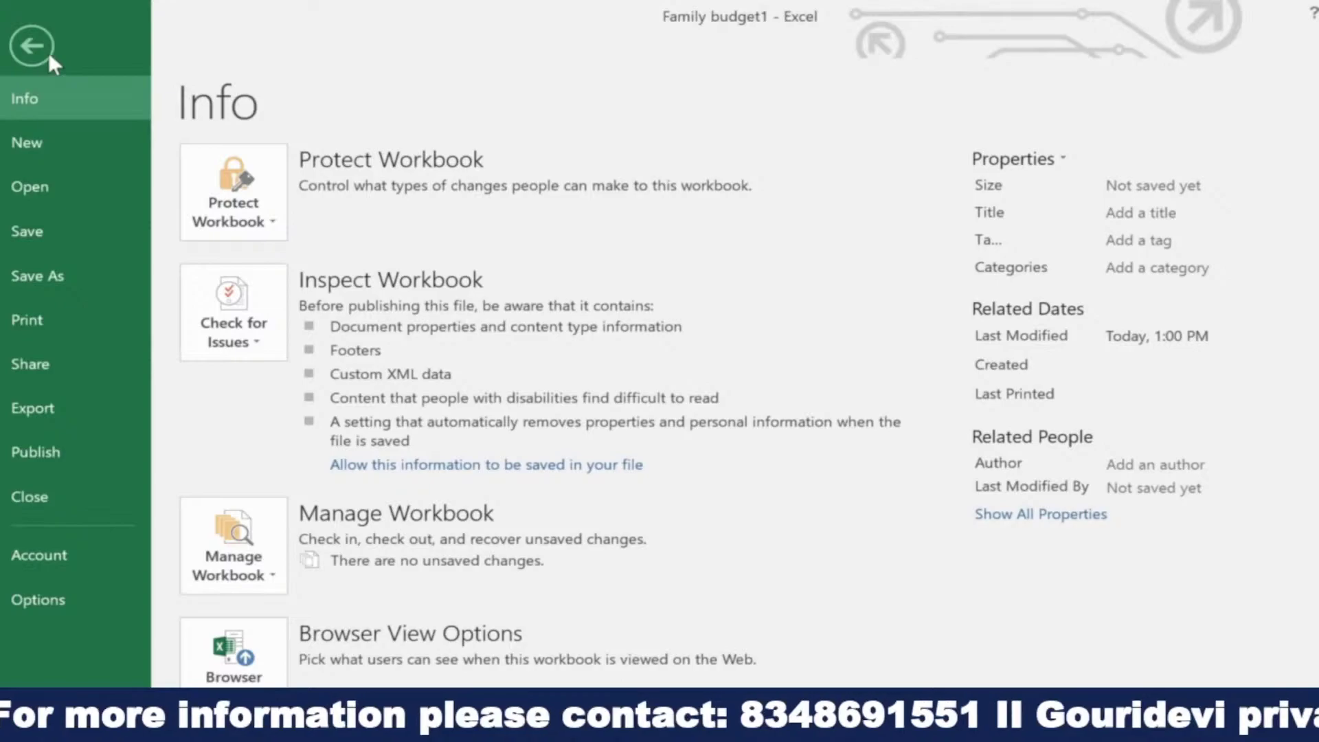
pyautogui.click(56, 183)
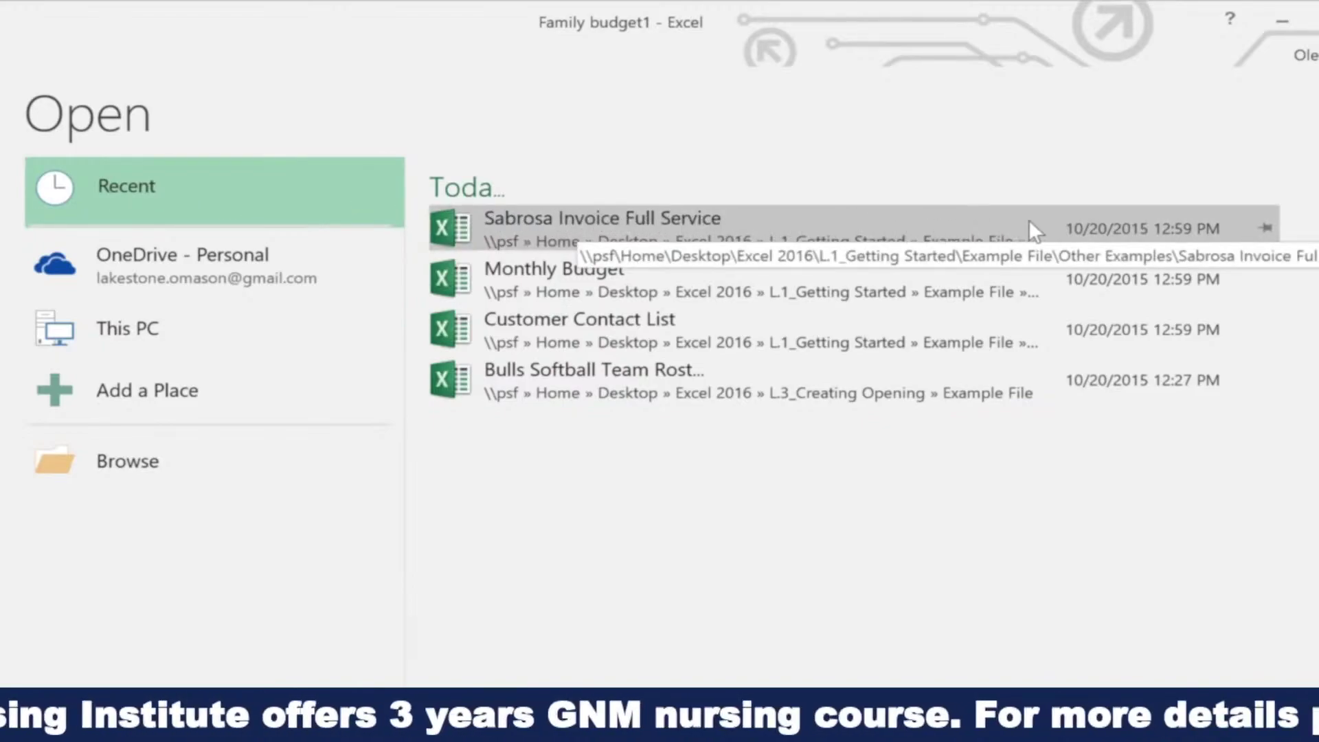
pyautogui.click(1265, 227)
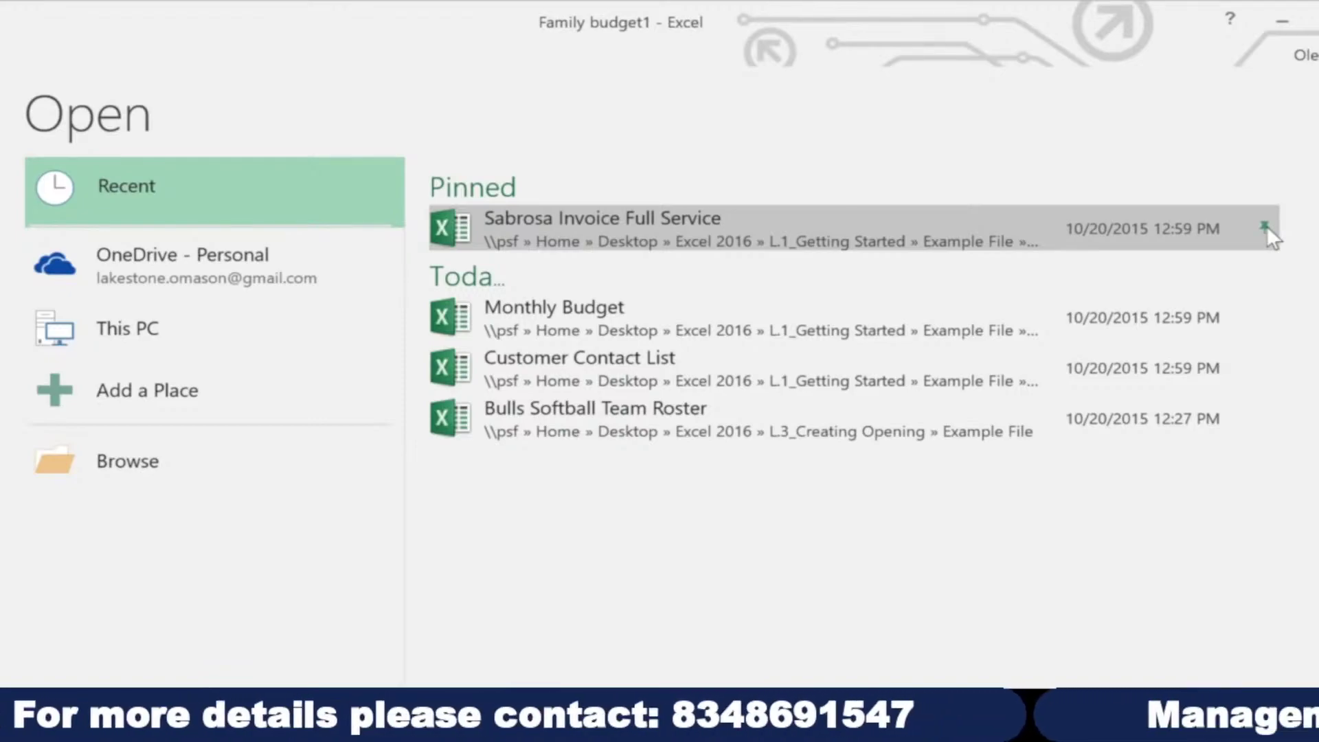
pyautogui.click(1266, 228)
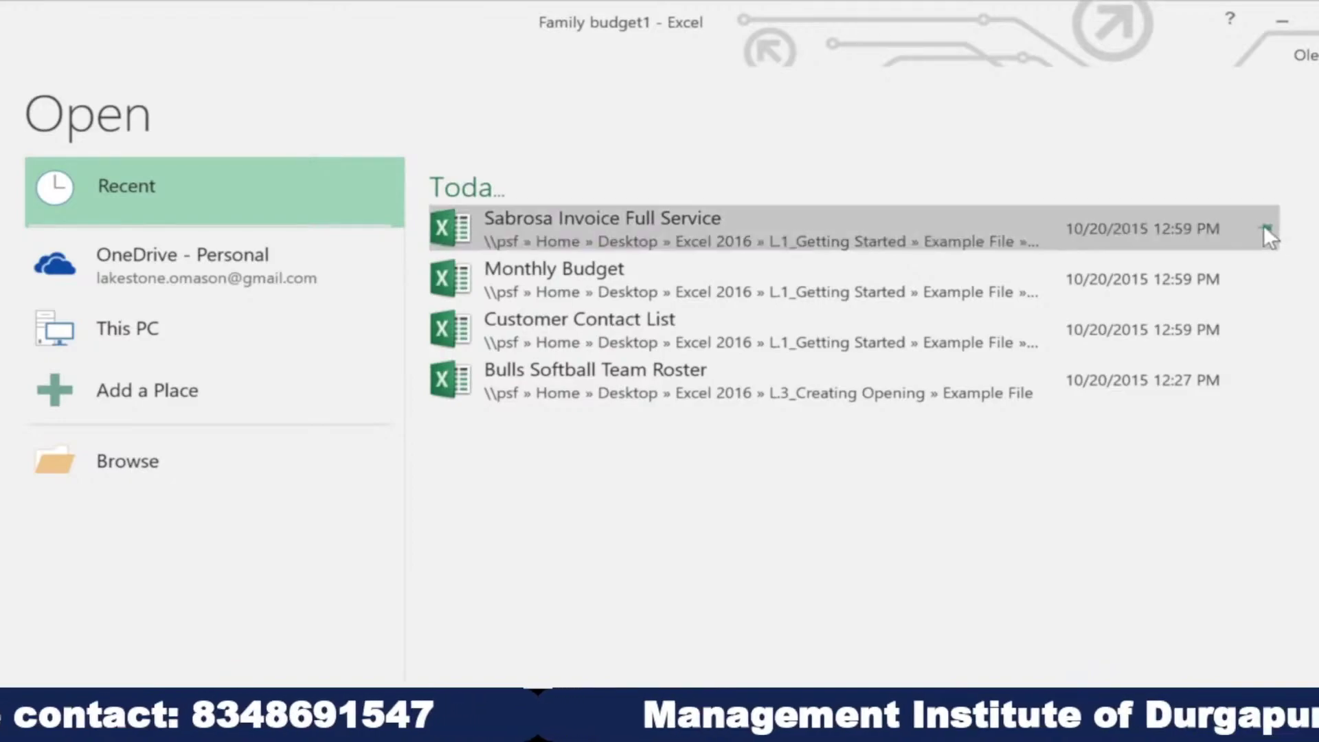
pyautogui.click(1265, 230)
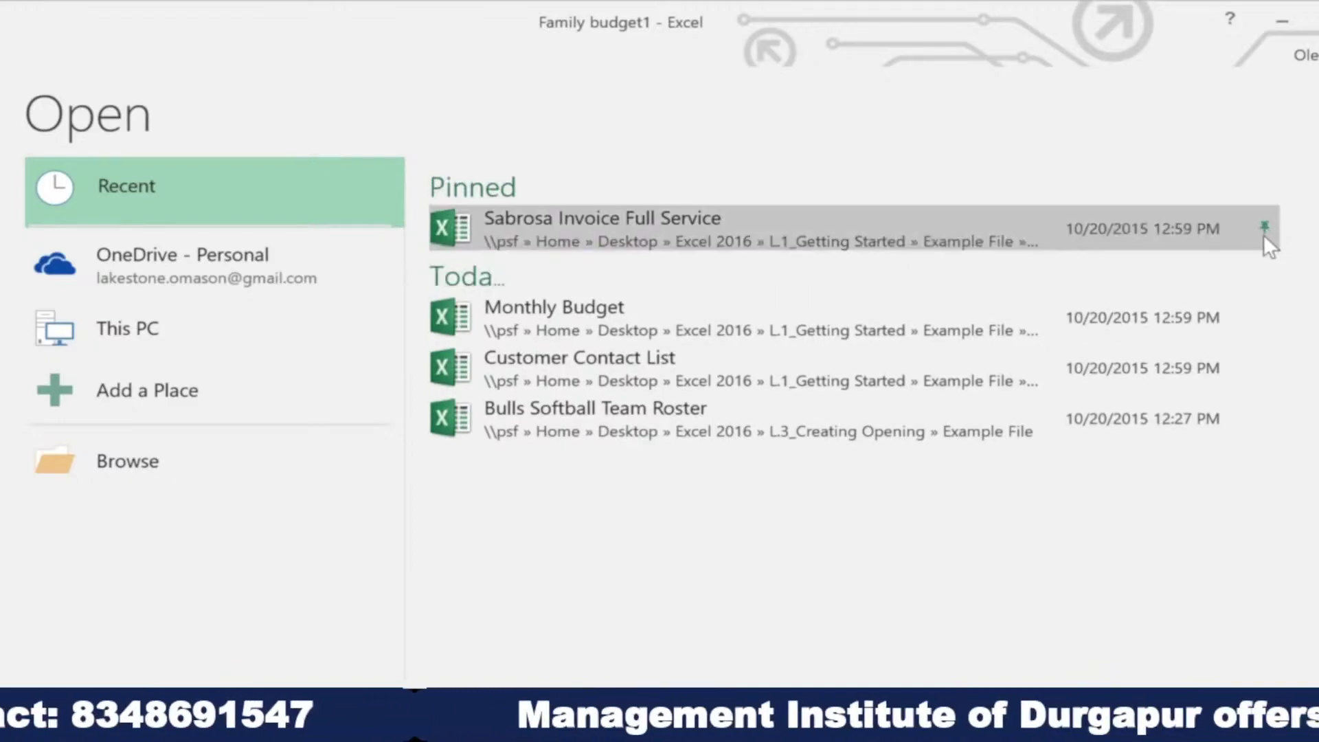
pyautogui.click(1265, 319)
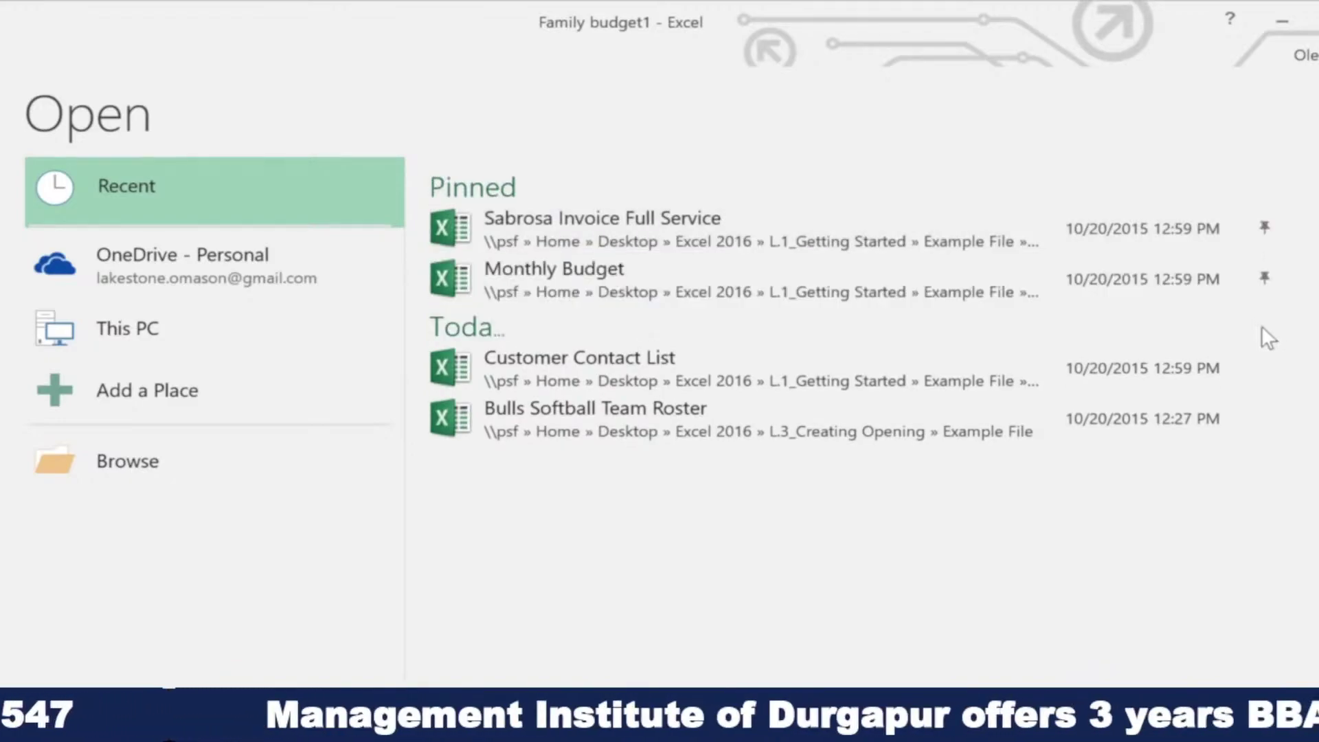
pyautogui.click(1265, 369)
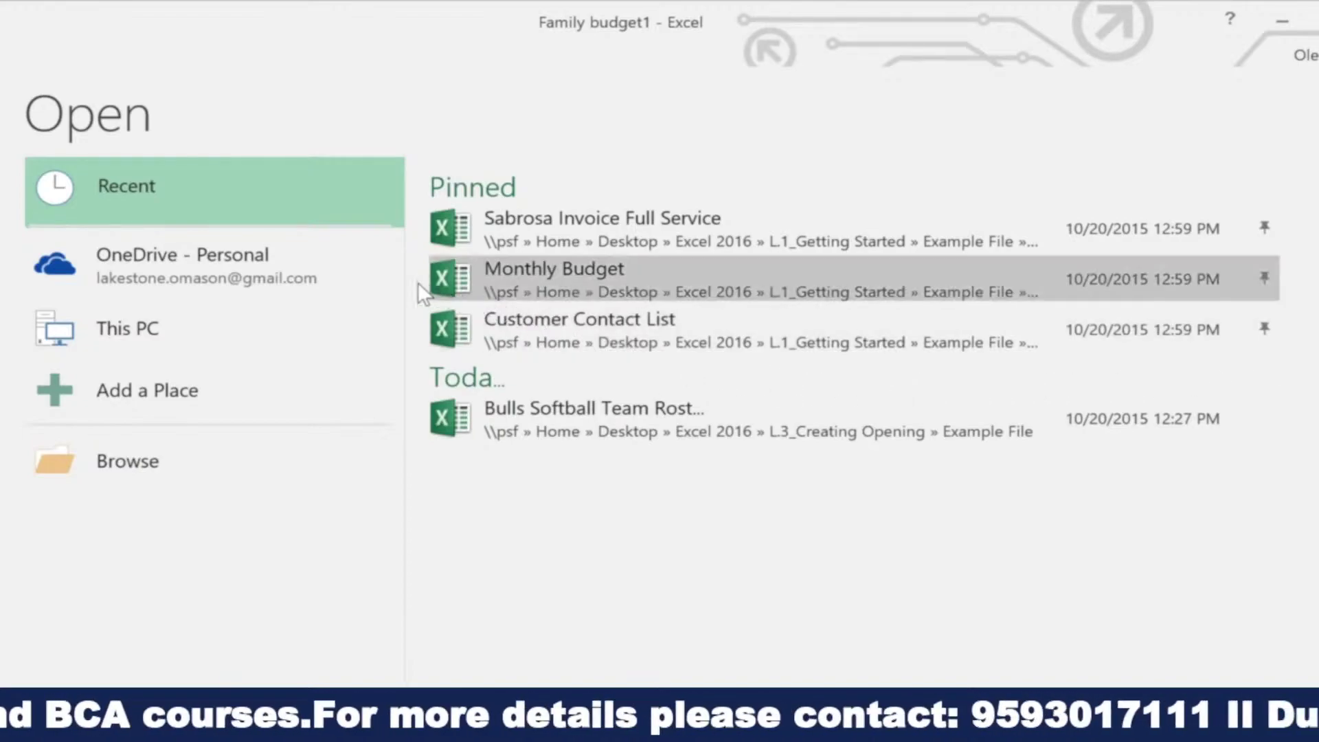
# View the OneDrive and This PC locations, and open the WhatIfAnalysis_Examples workbook from the Desktop Docs folder
pyautogui.click(366, 270)
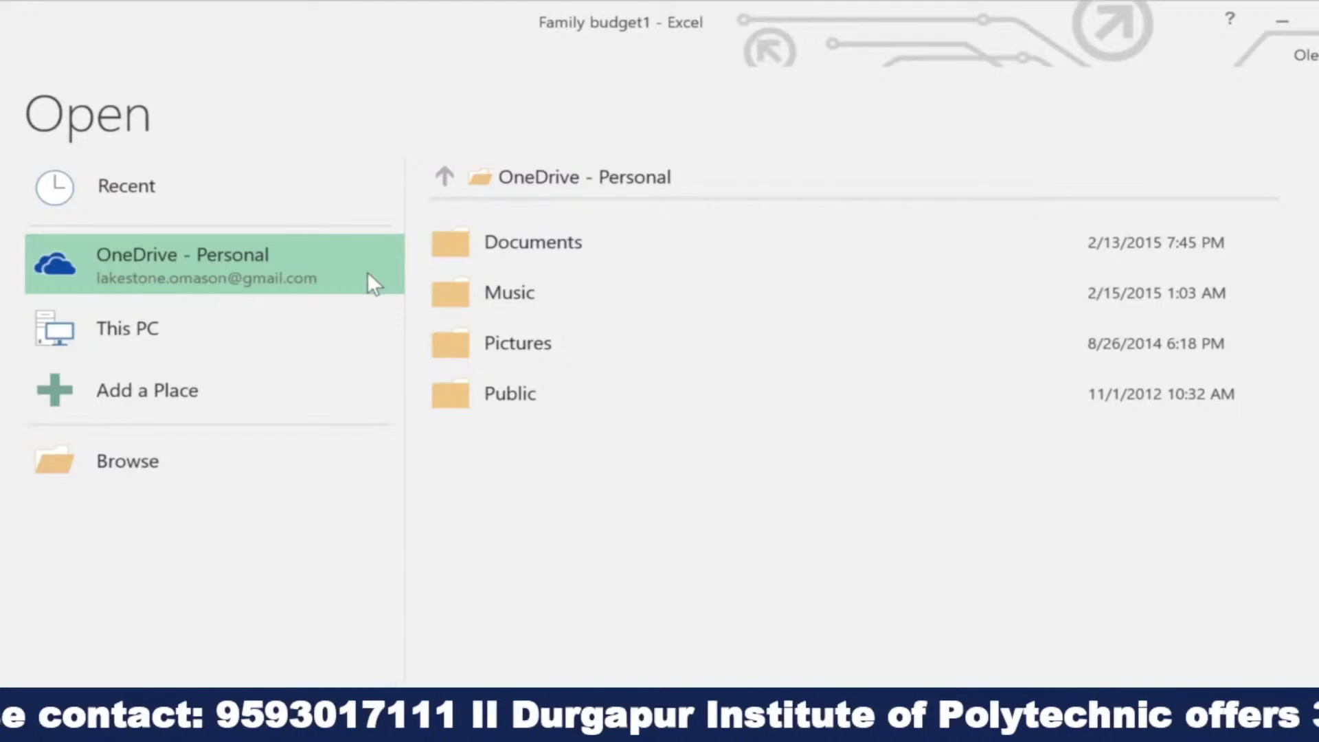
pyautogui.click(358, 347)
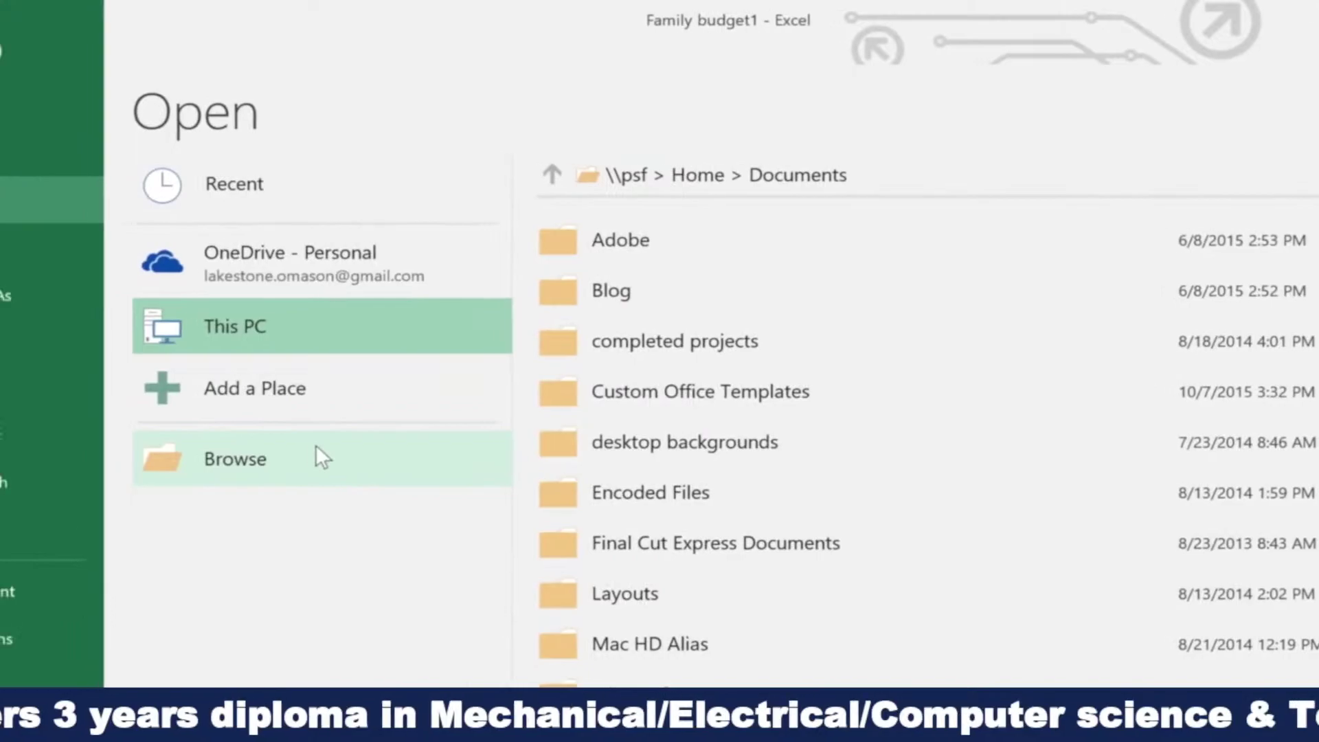
pyautogui.click(259, 446)
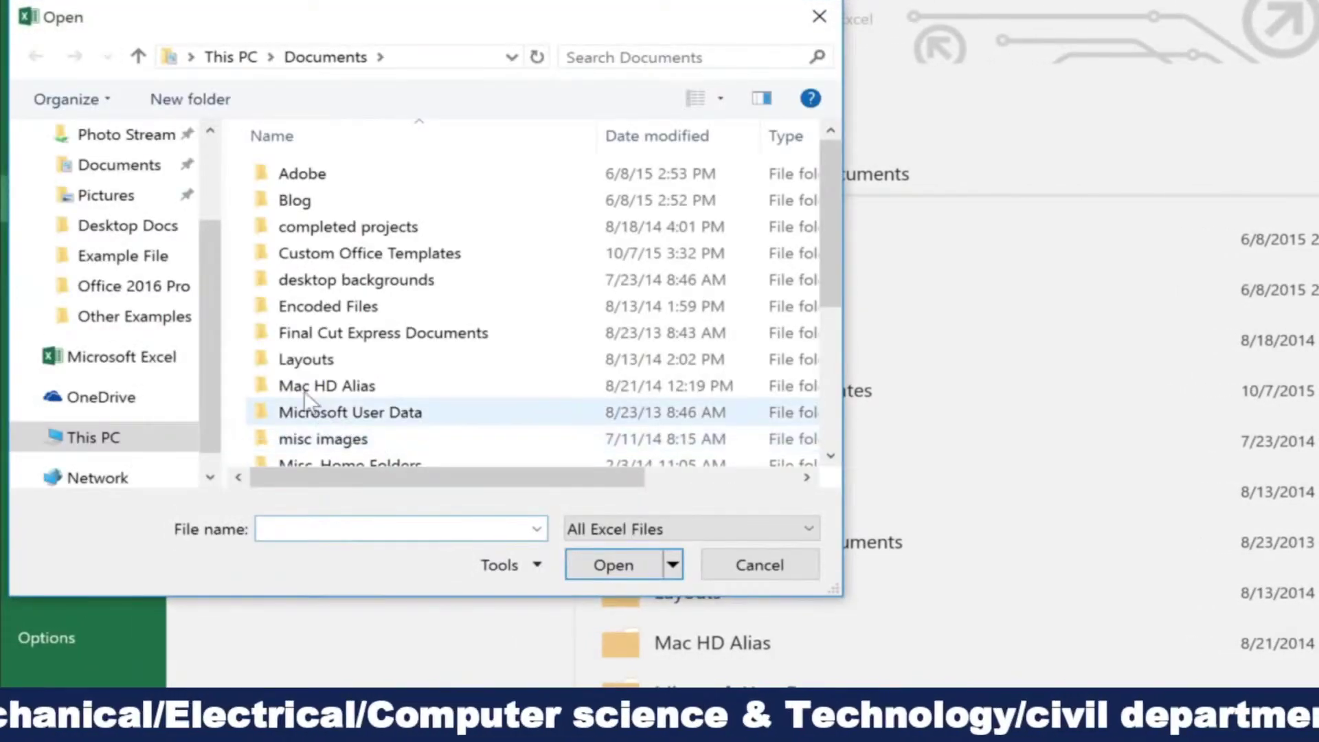
pyautogui.click(152, 229)
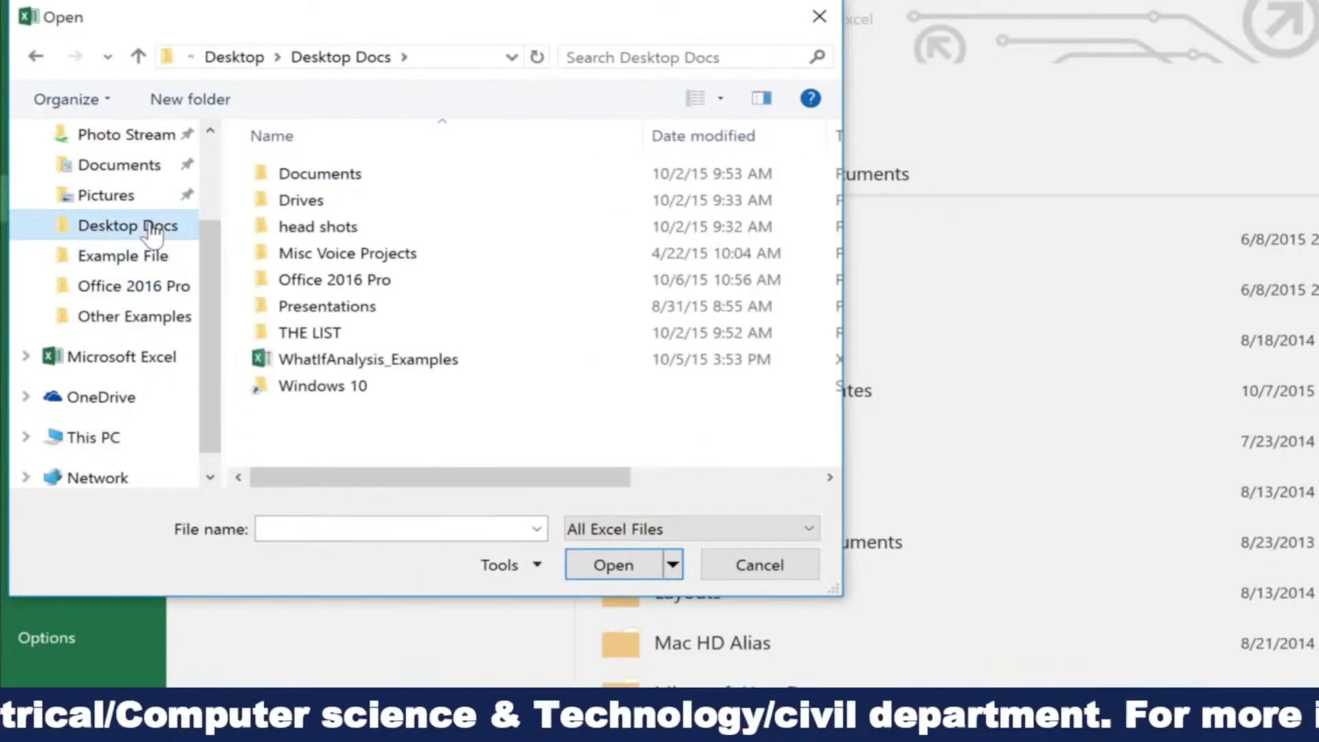
pyautogui.click(402, 363)
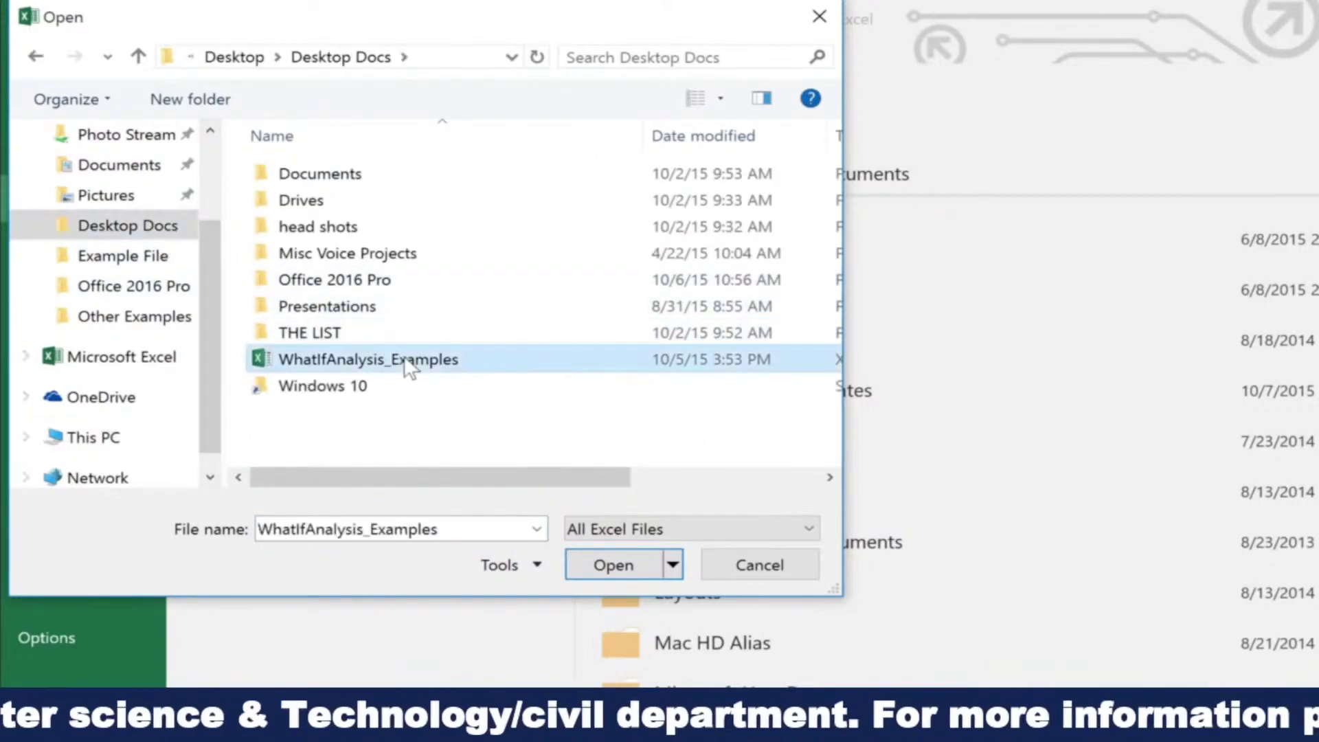
pyautogui.click(612, 559)
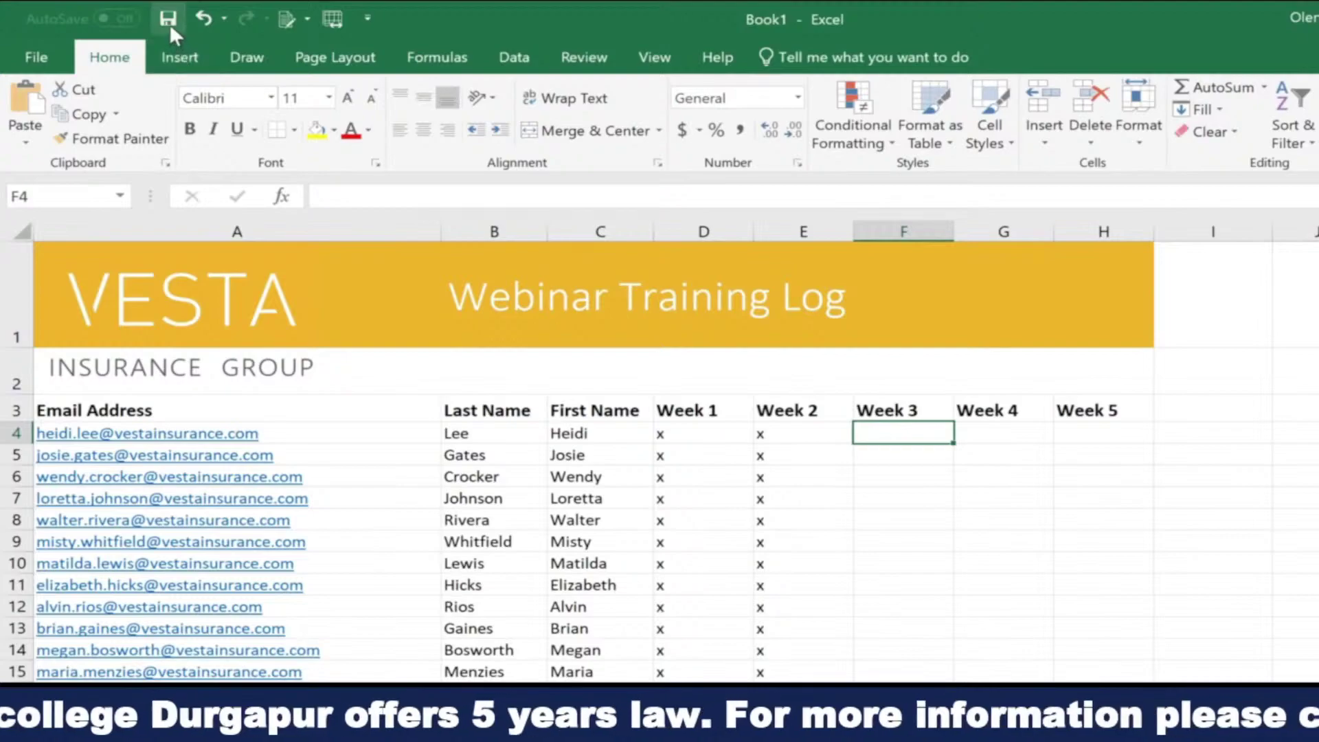
# Save the webinar training workbook in the Documents folder as "Vesta Webinar Training Log" in Excel Workbook format
pyautogui.click(169, 26)
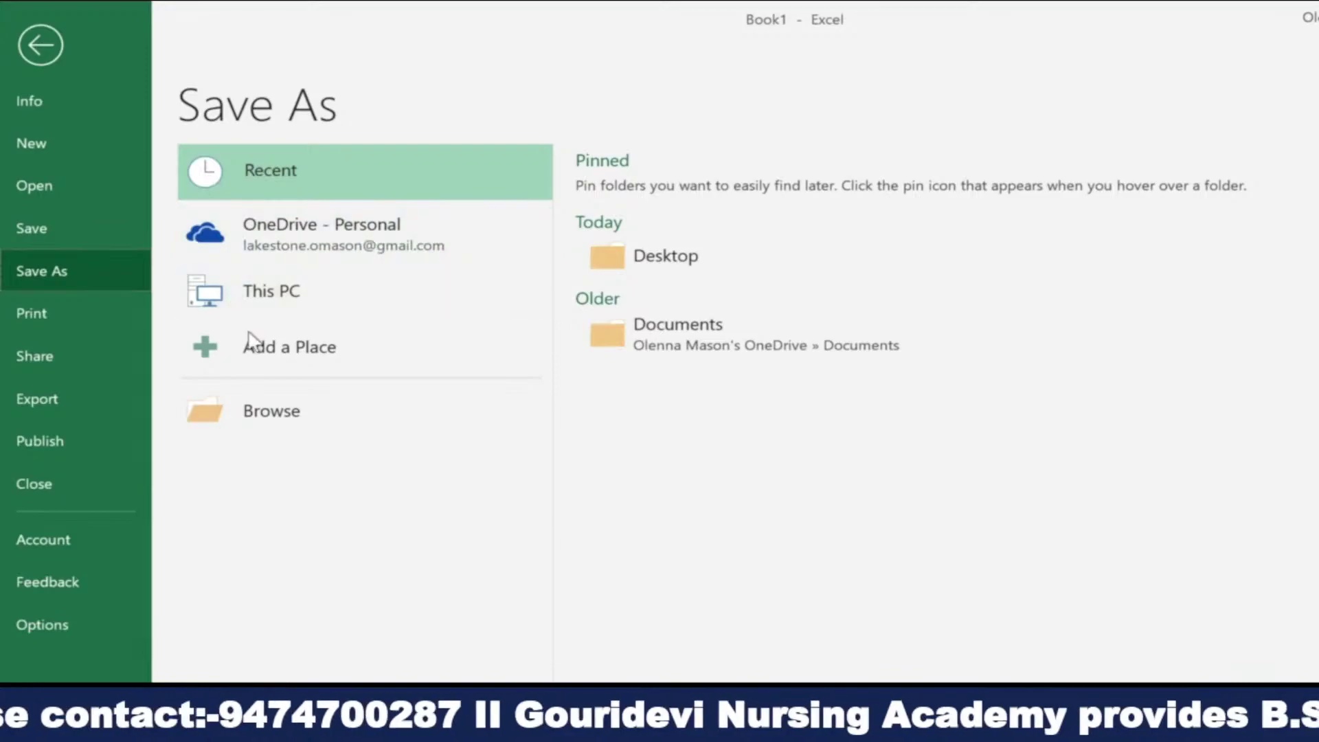
pyautogui.click(307, 408)
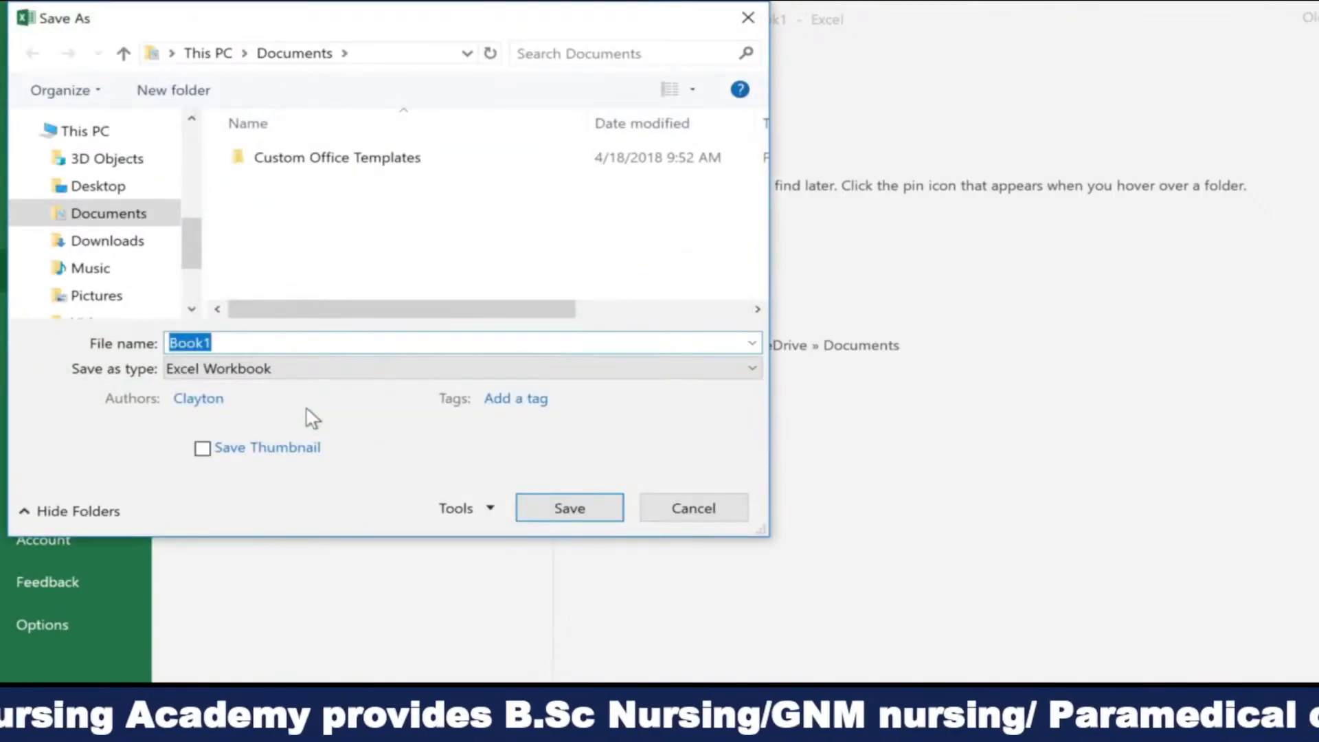
pyautogui.write('Vesta Webina')
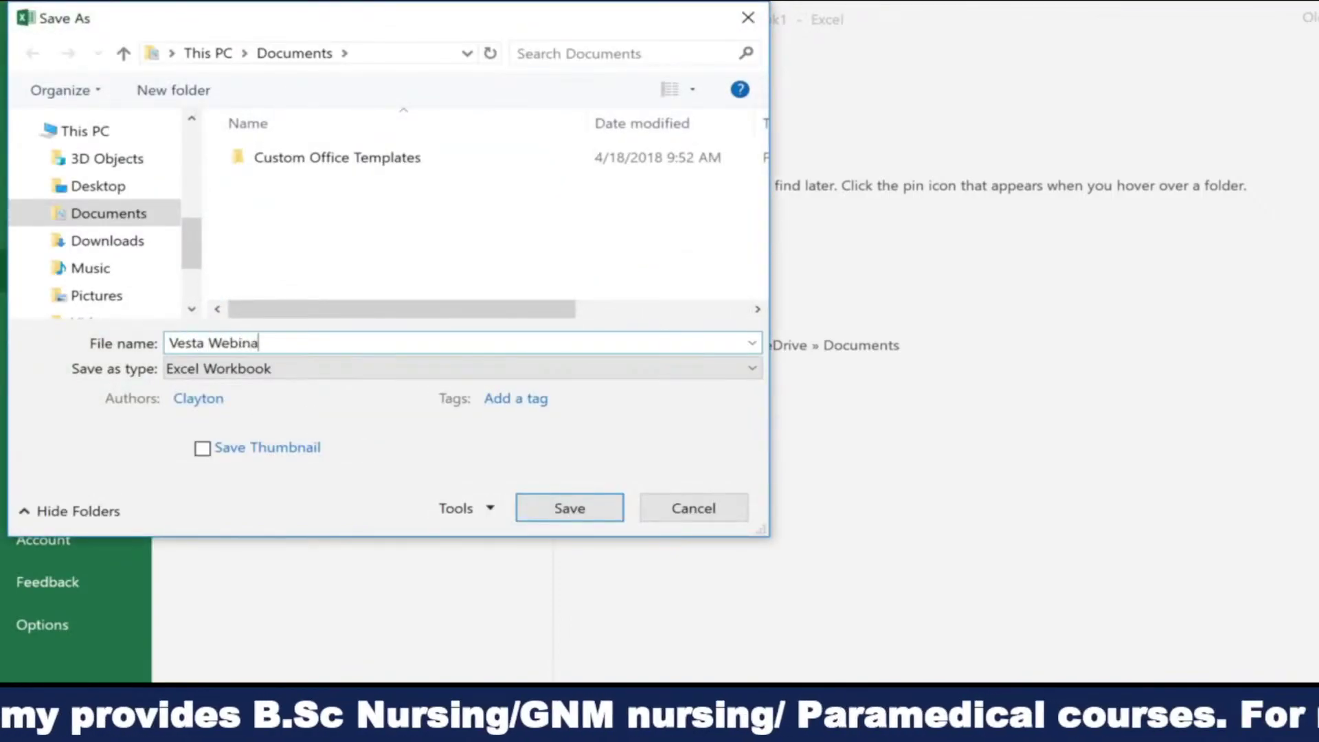
pyautogui.write('r Training ')
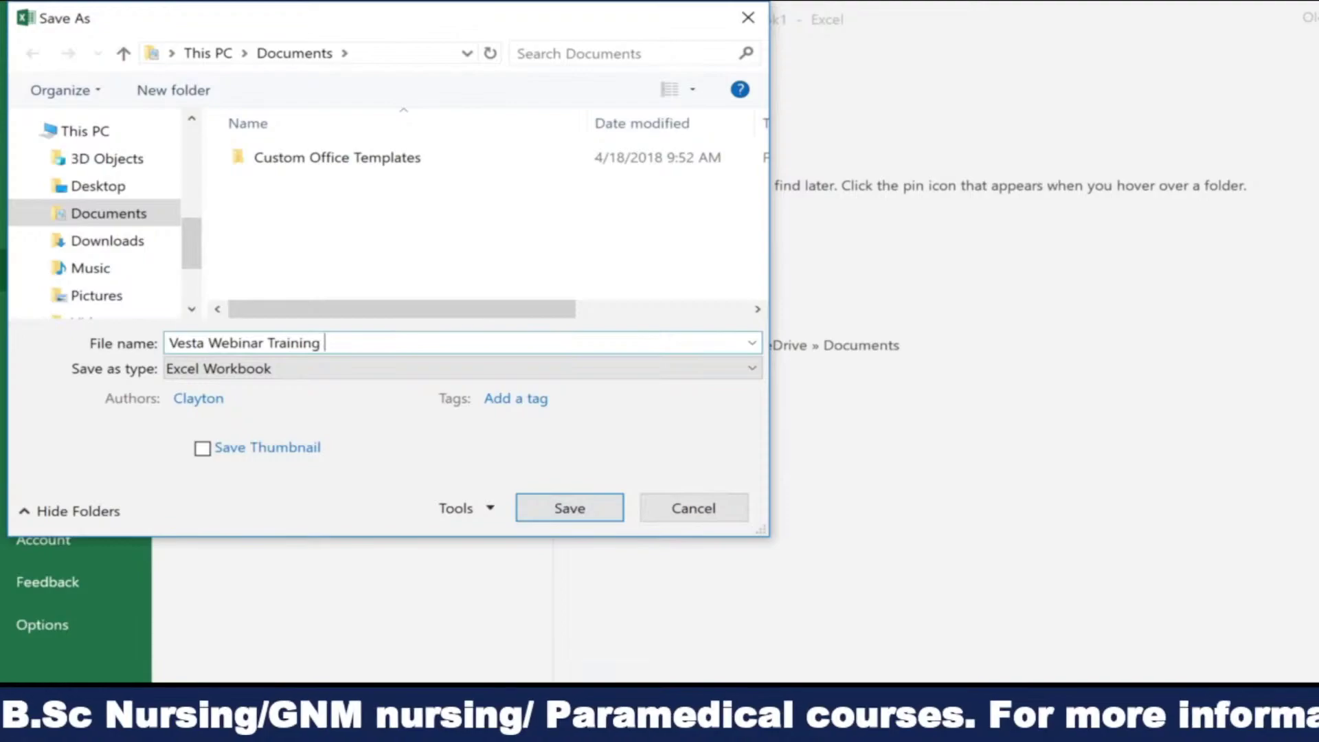
pyautogui.write('Log')
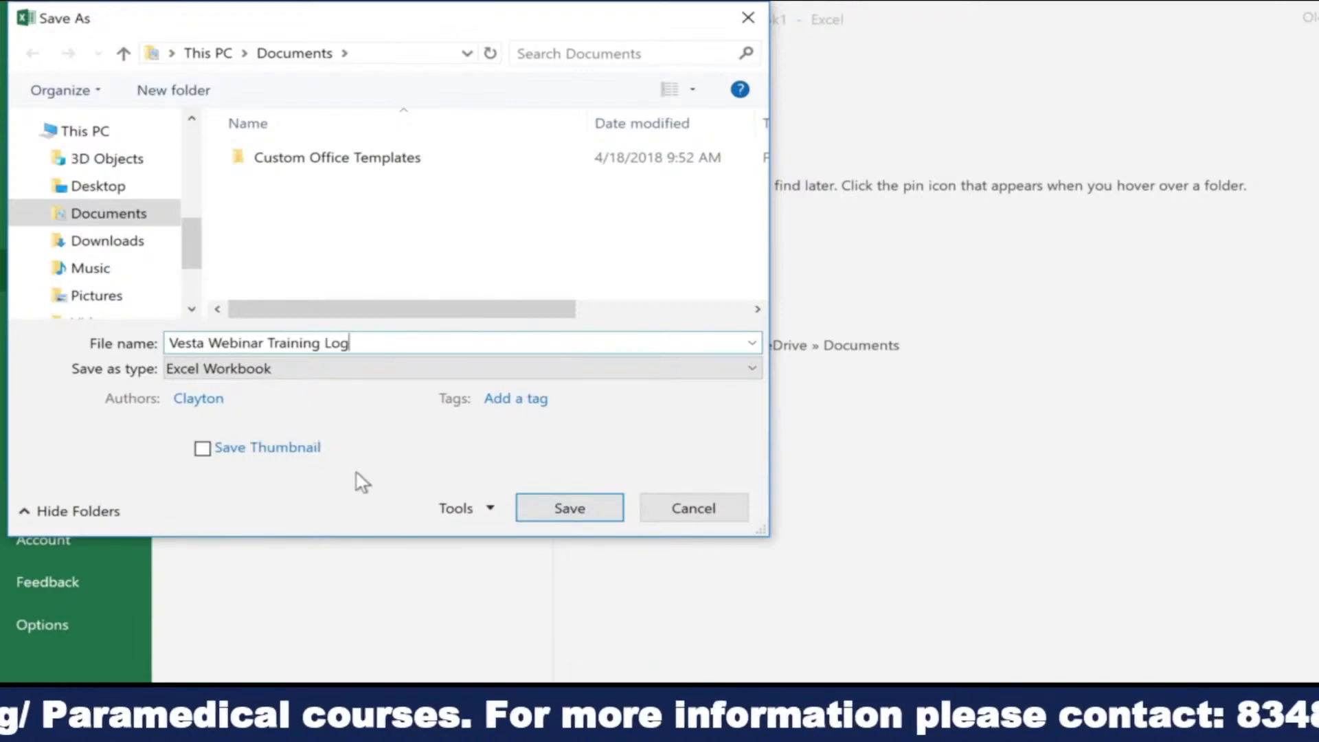
pyautogui.click(602, 509)
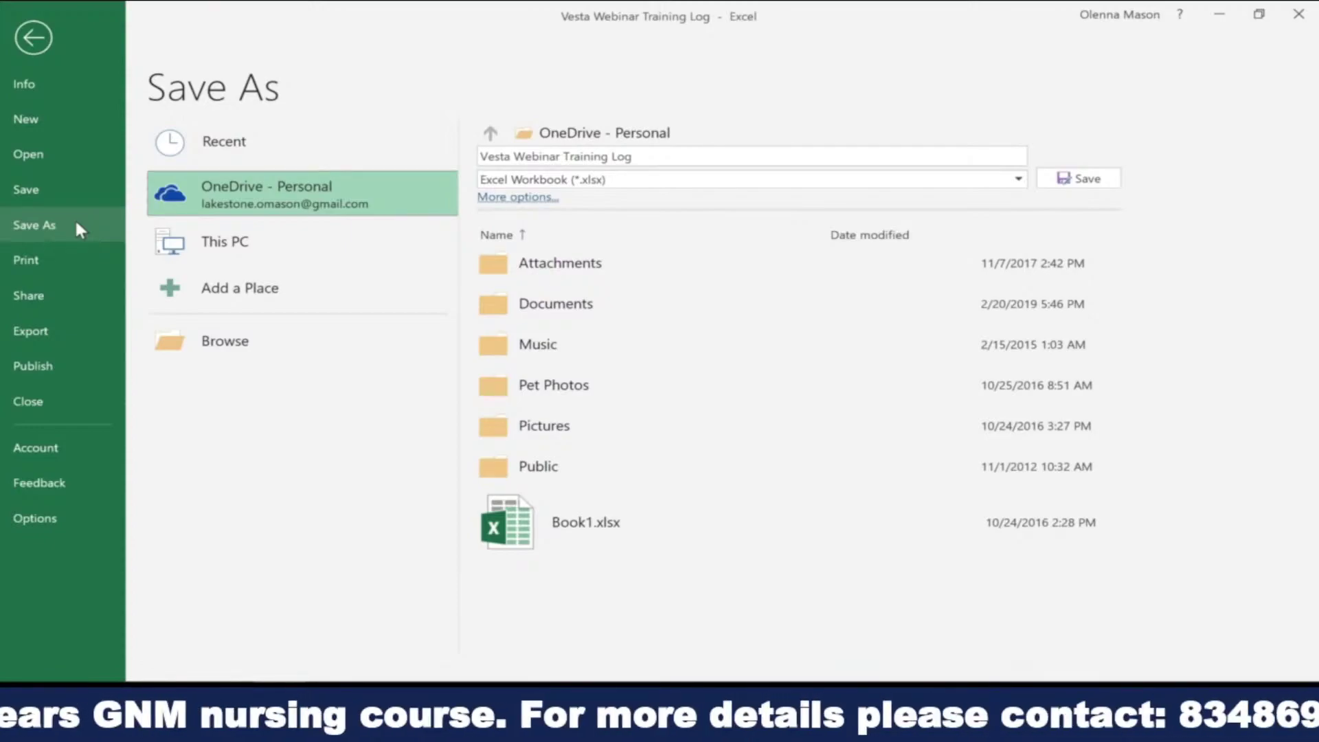
# Enable saving to the computer by default in the program's save options
pyautogui.click(81, 522)
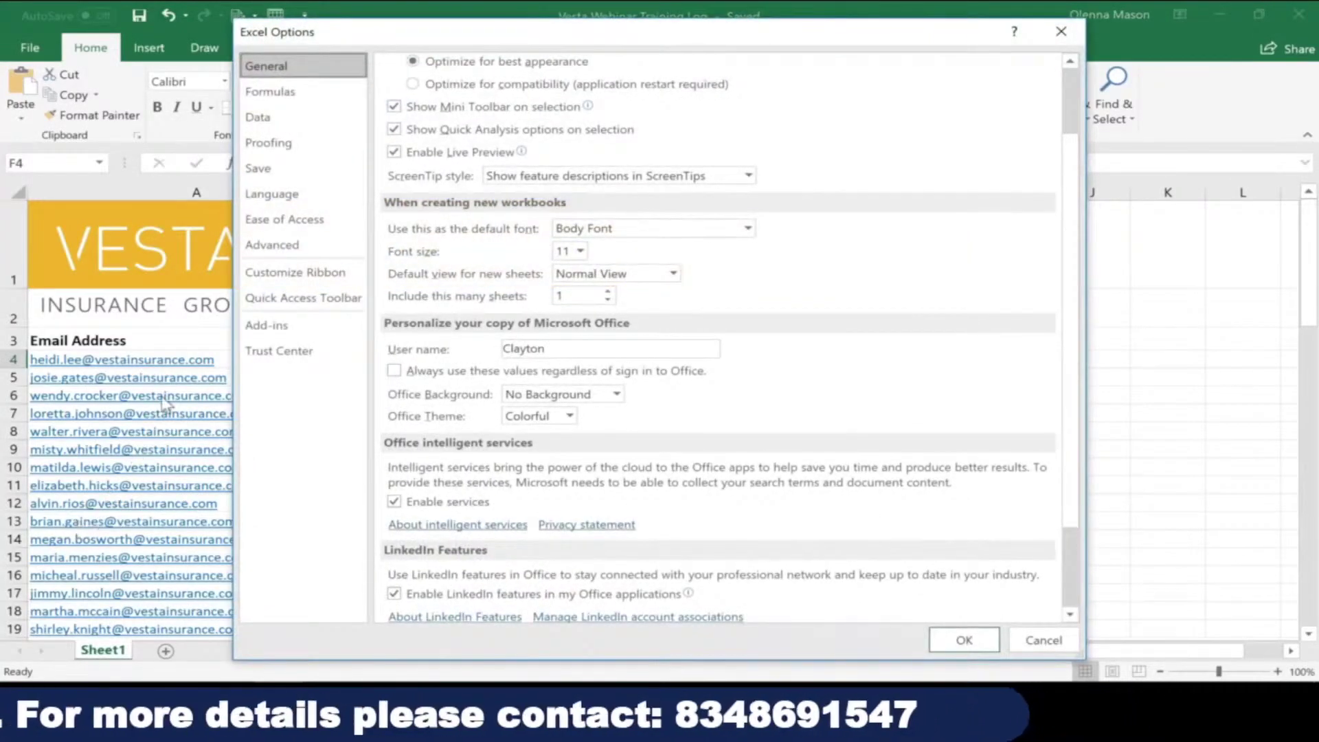
pyautogui.click(296, 174)
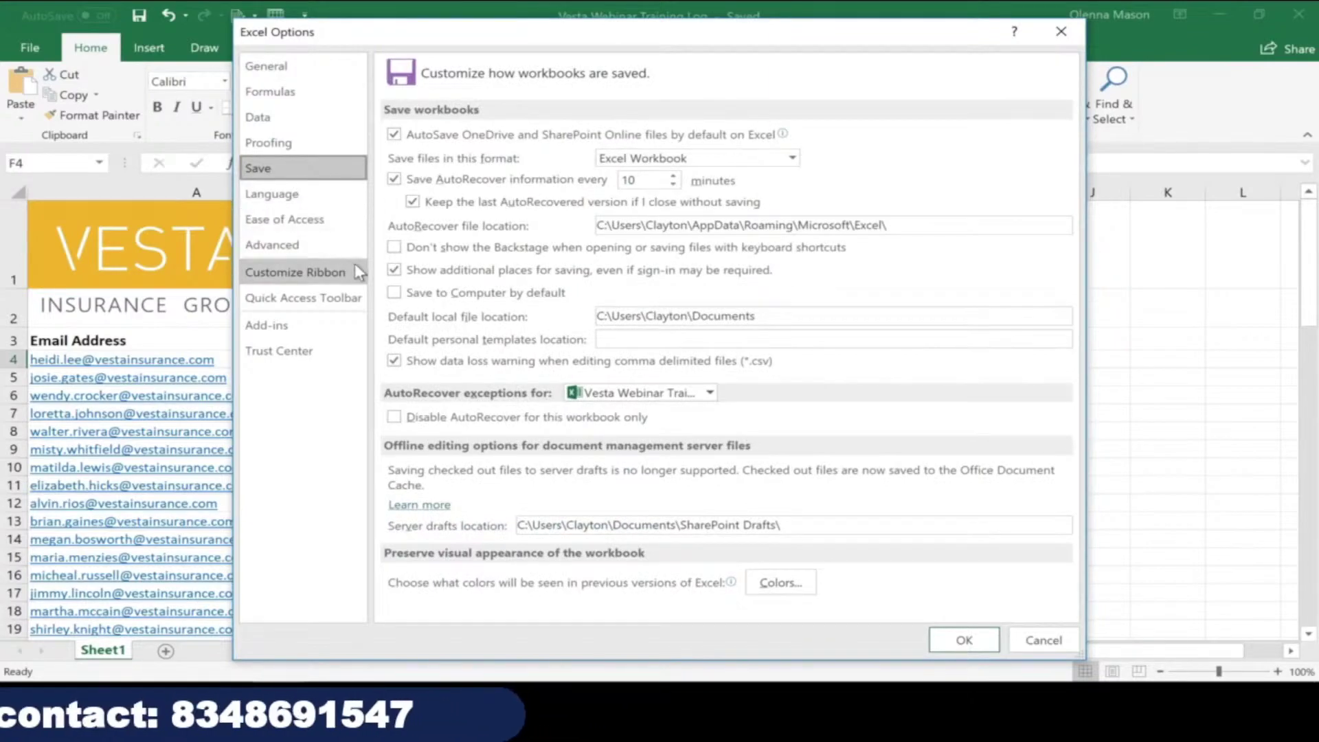
pyautogui.click(394, 293)
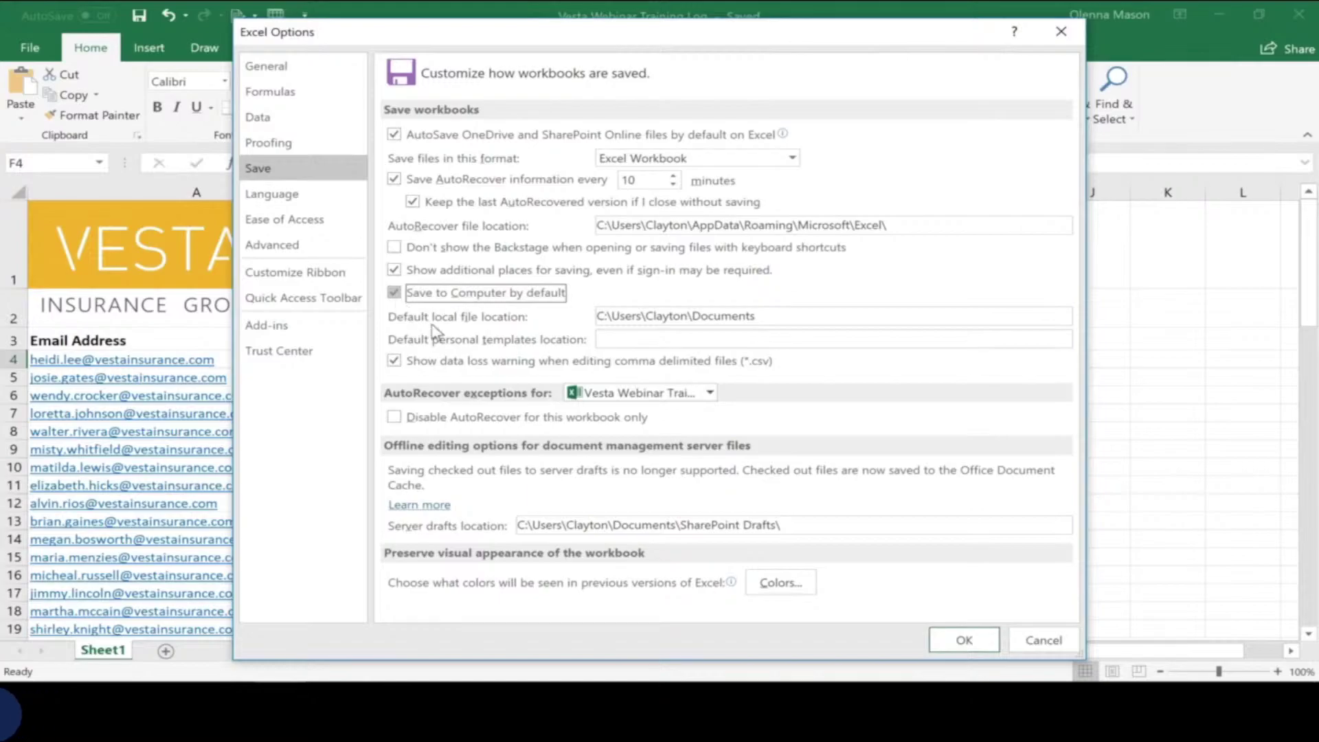
pyautogui.click(964, 646)
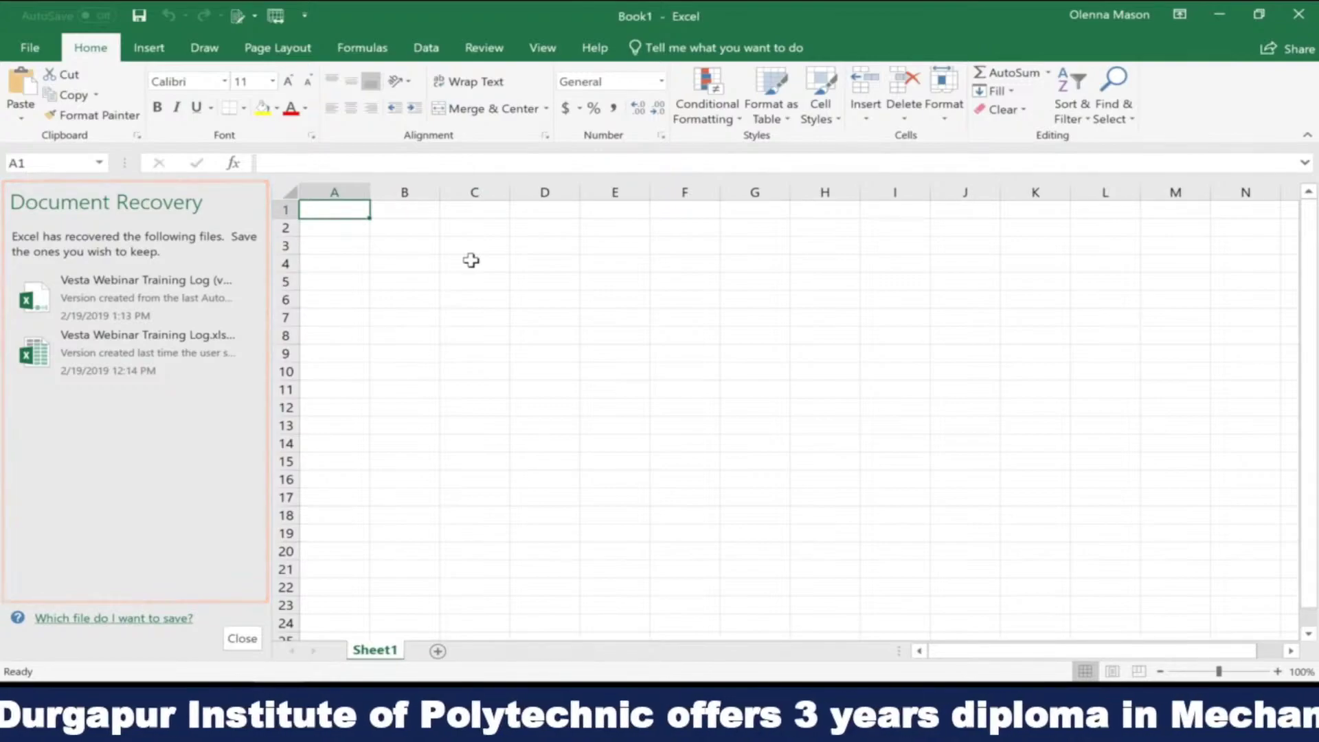
# Open the AutoRecover version of Vesta Webinar Training Log and view the export options for changing its file type
pyautogui.moveTo(214, 316)
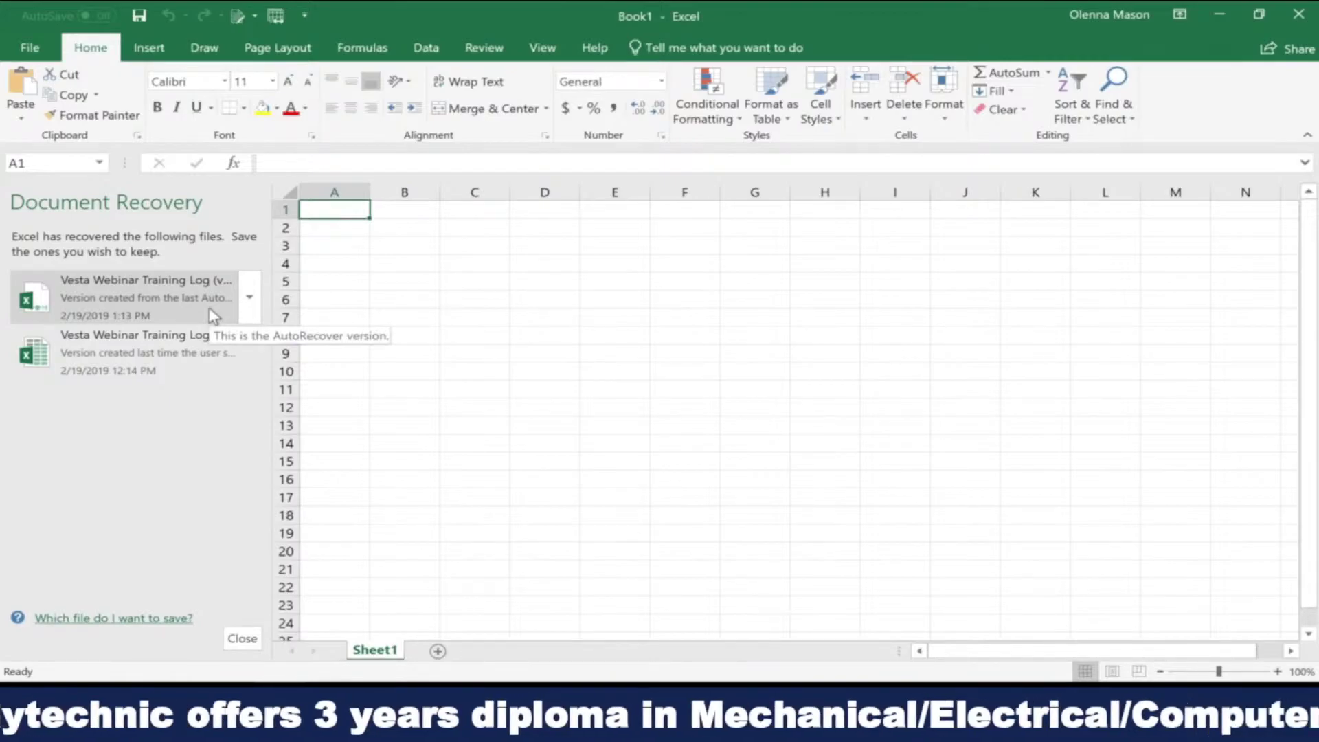
pyautogui.click(209, 310)
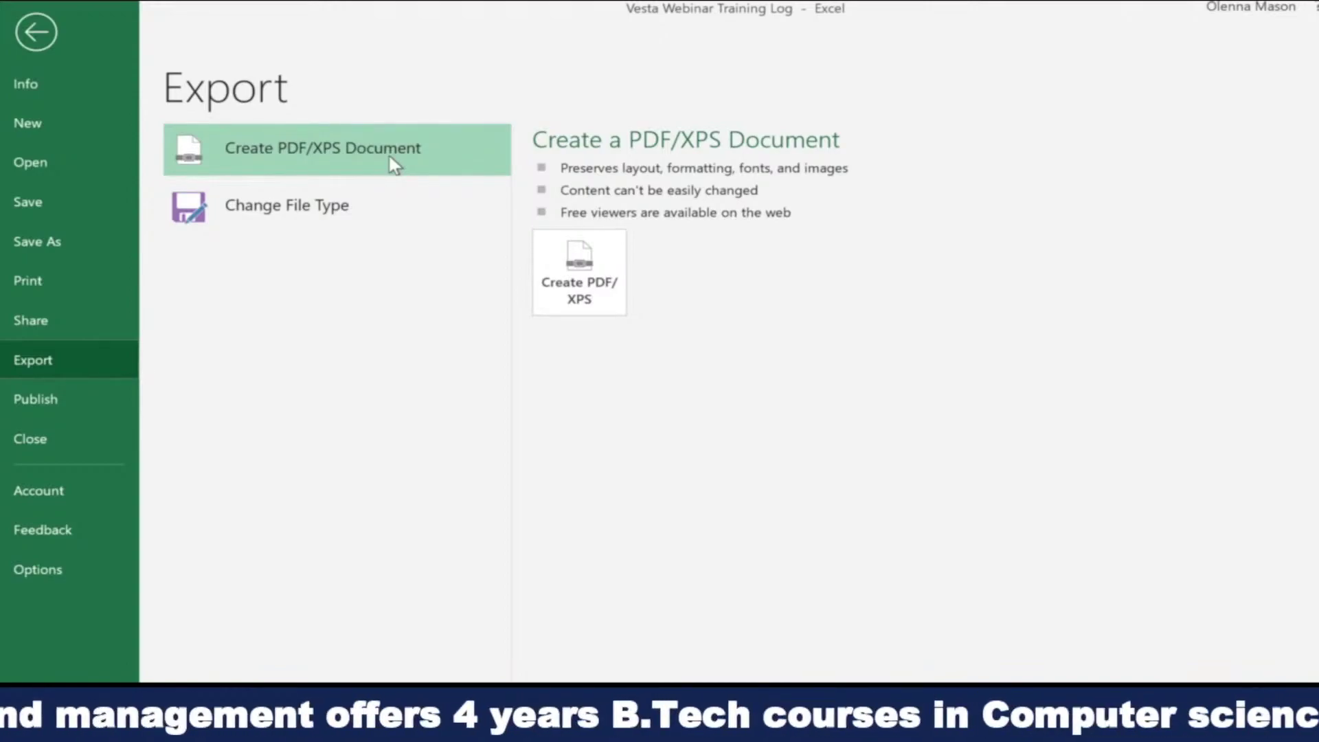
pyautogui.click(389, 220)
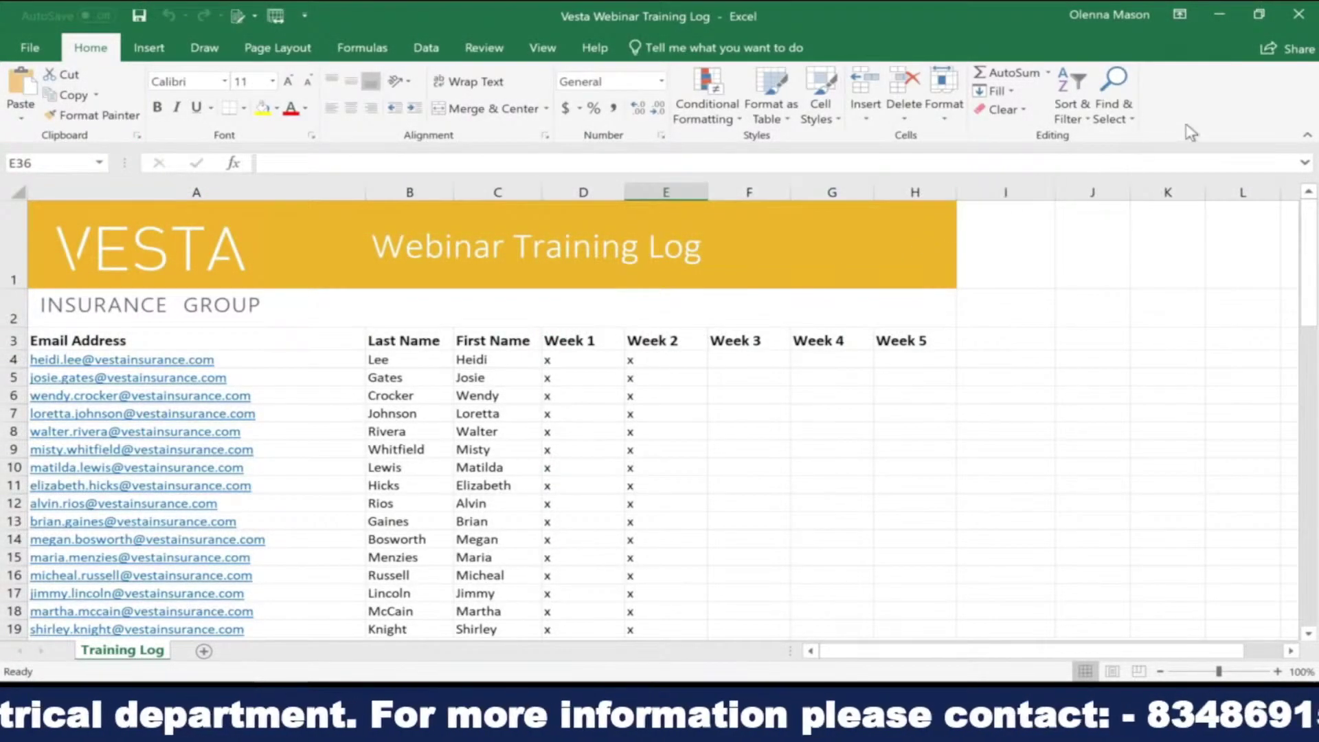
# Share the Vesta Webinar Training Log workbook by uploading a copy to the personal OneDrive
pyautogui.click(1276, 55)
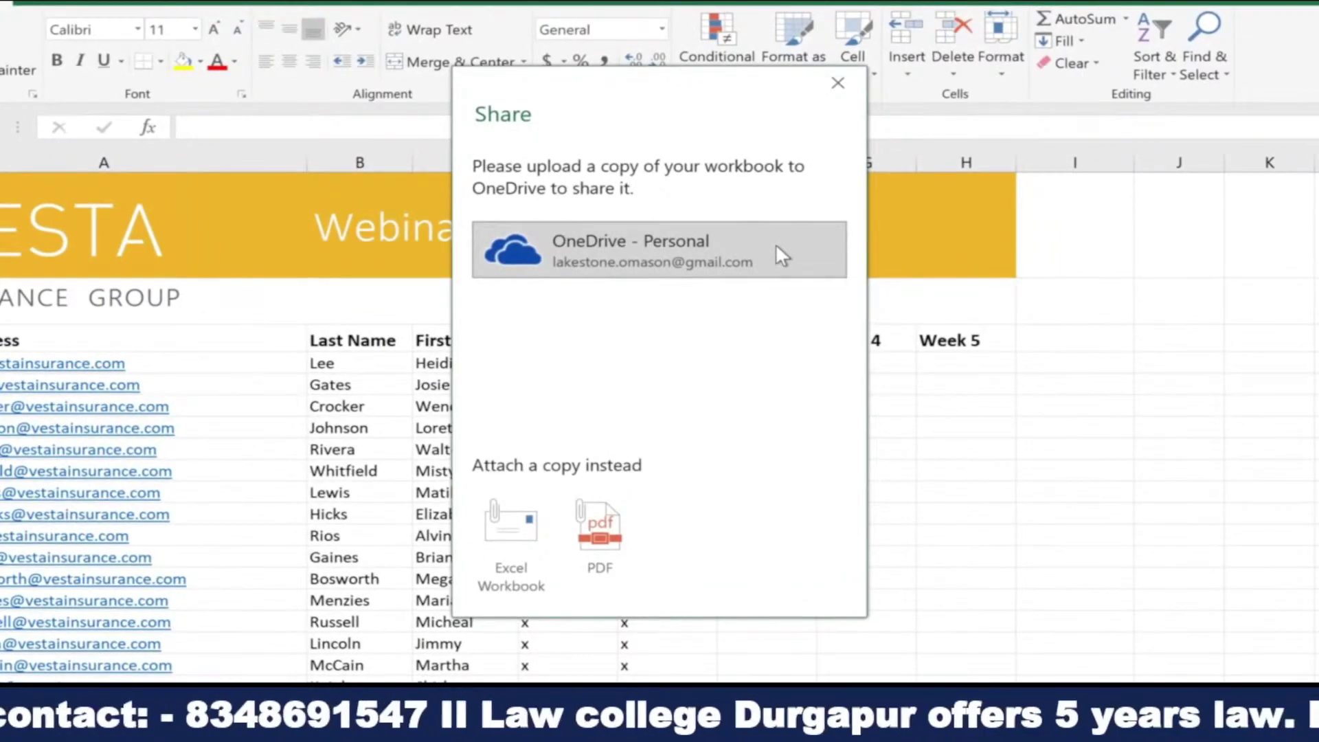
pyautogui.click(776, 244)
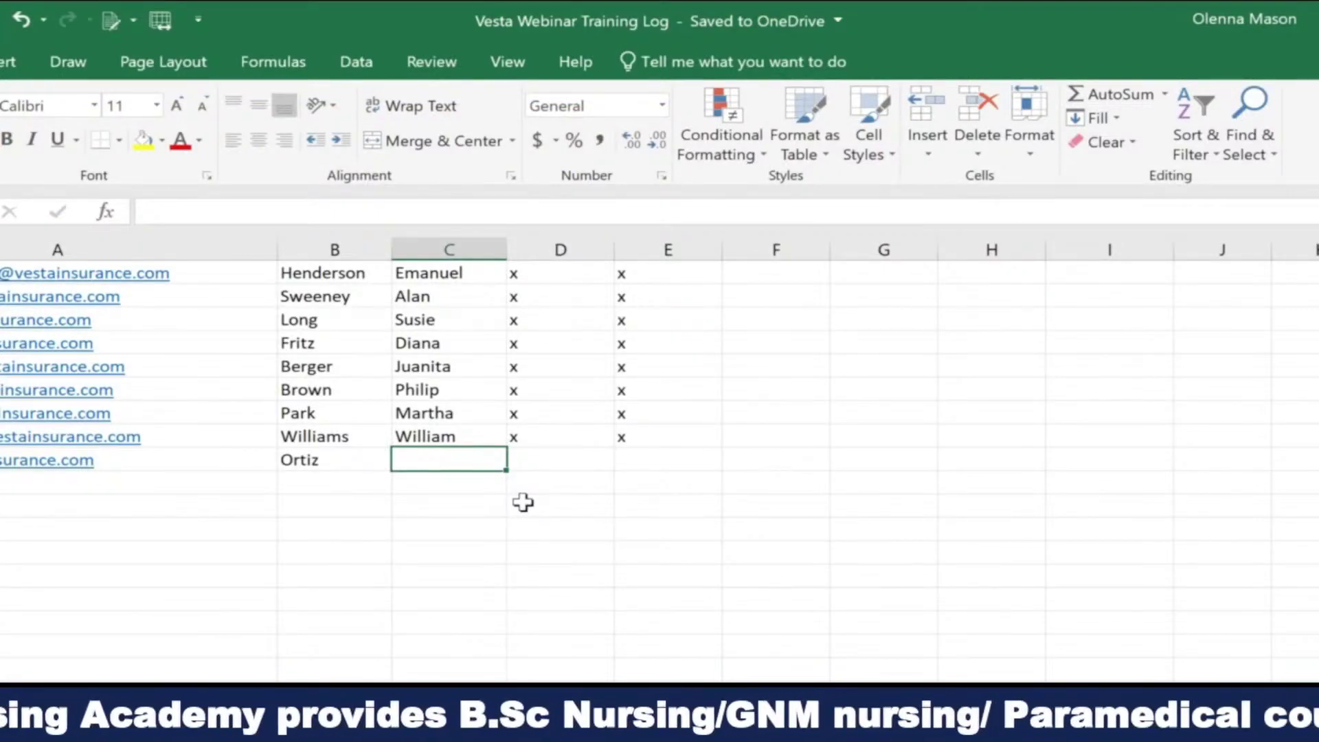
# Enter the attendee's first name in column C of the last row of the training log
pyautogui.write('M')
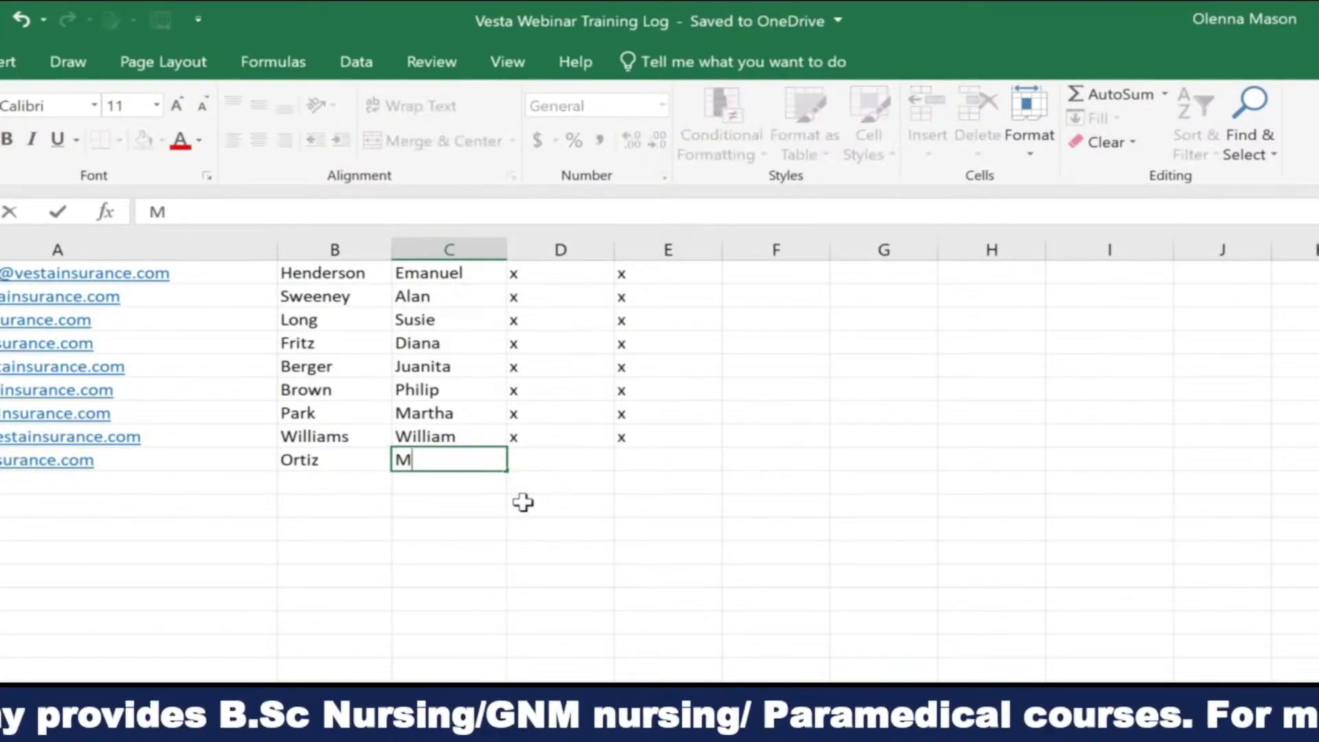
pyautogui.write('ark')
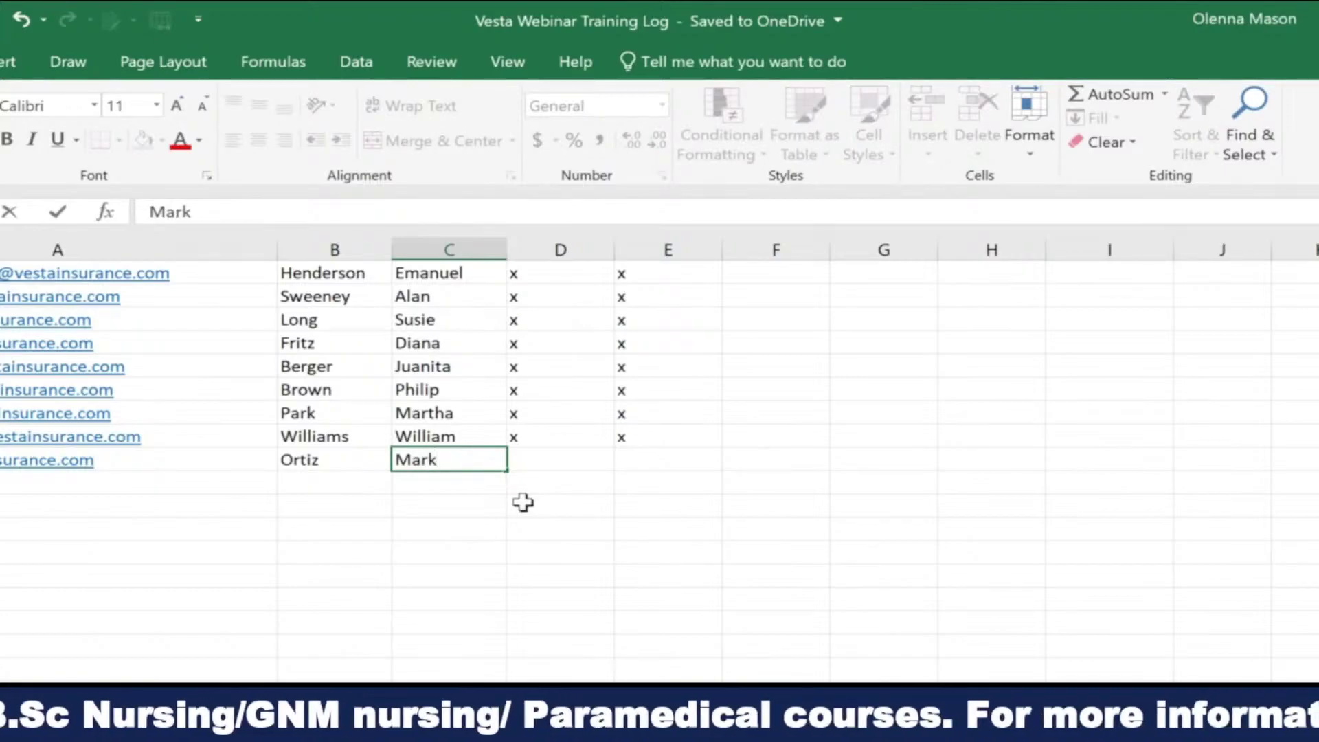
pyautogui.press('Tab')
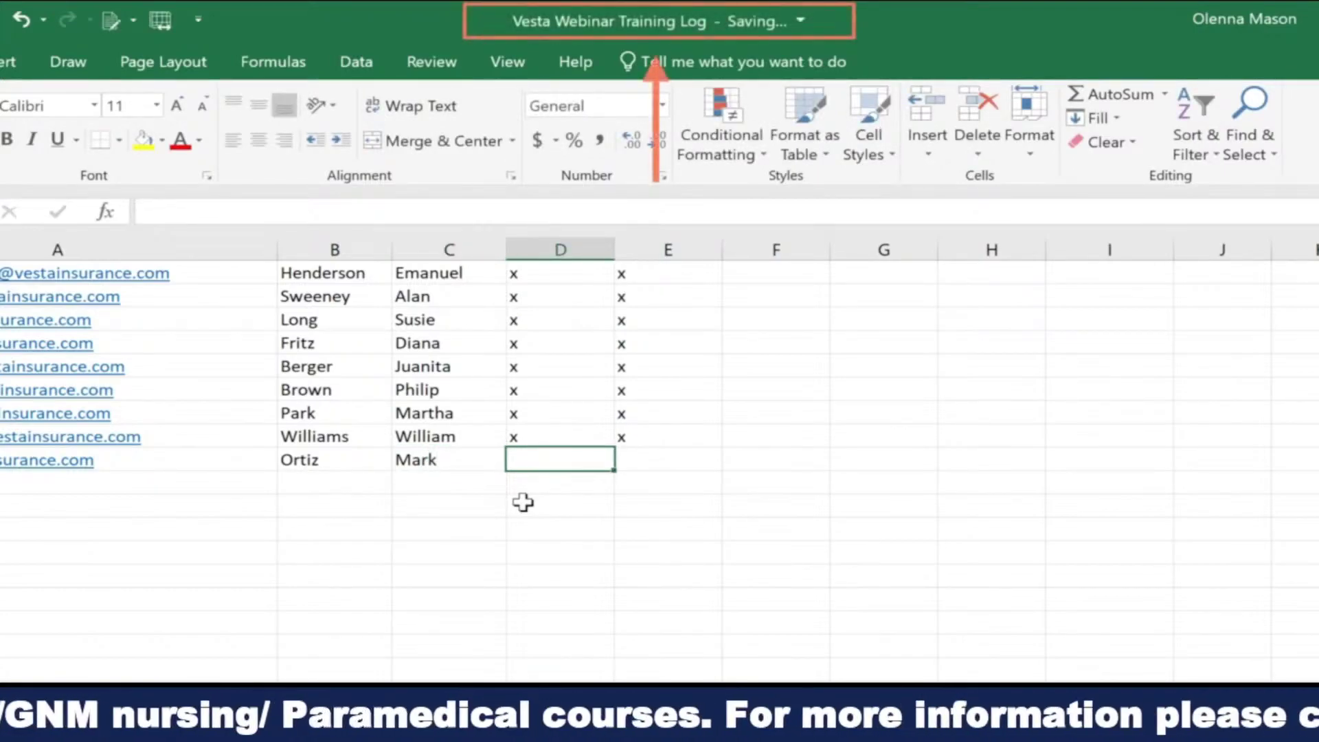
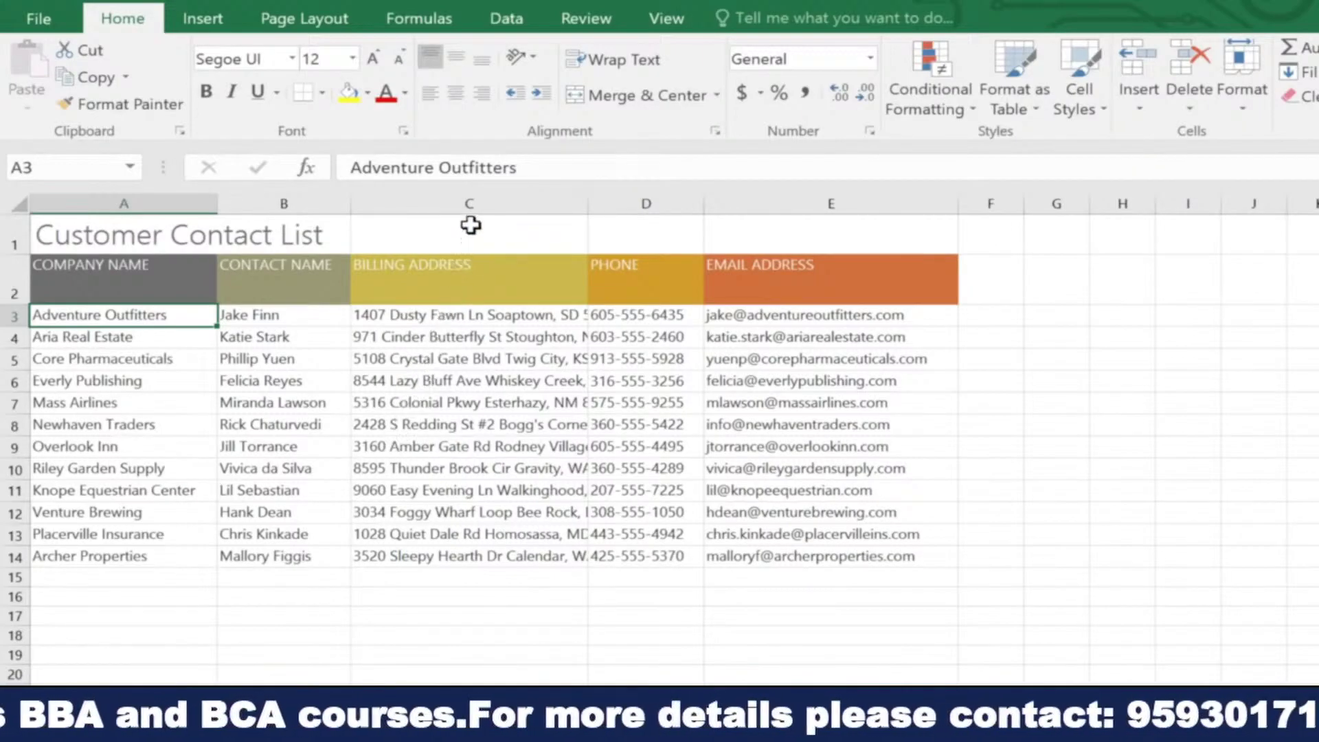
# Widen the Billing Address column, and AutoFit its width to the longest address
pyautogui.click(471, 201)
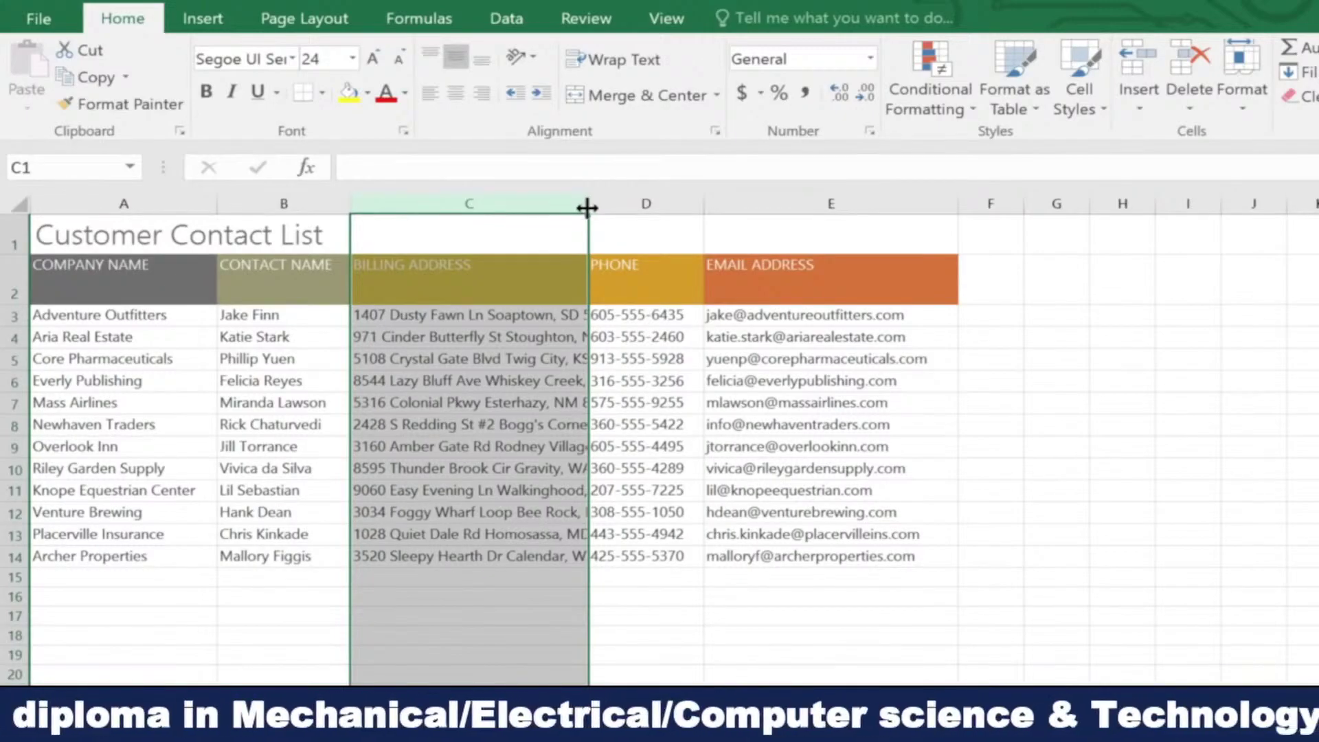
pyautogui.moveTo(587, 207); pyautogui.dragTo(838, 206)
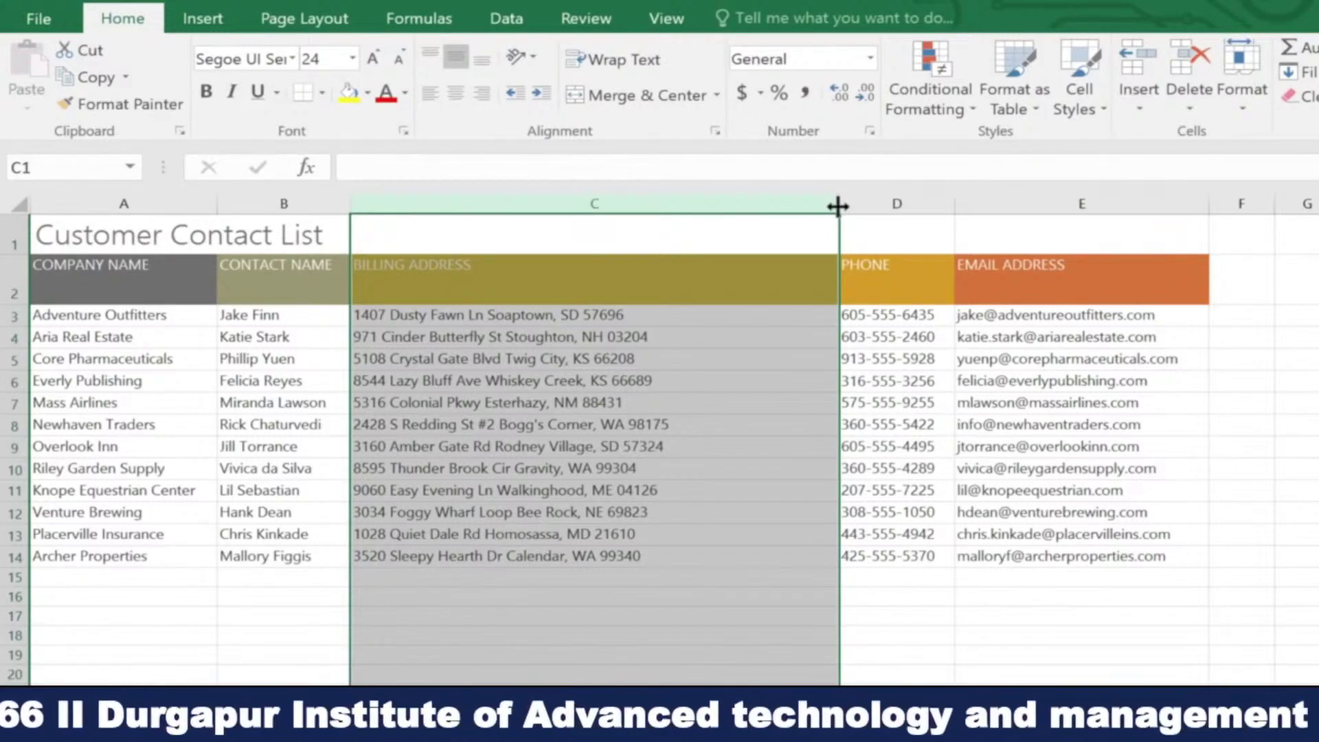
pyautogui.doubleClick(837, 205)
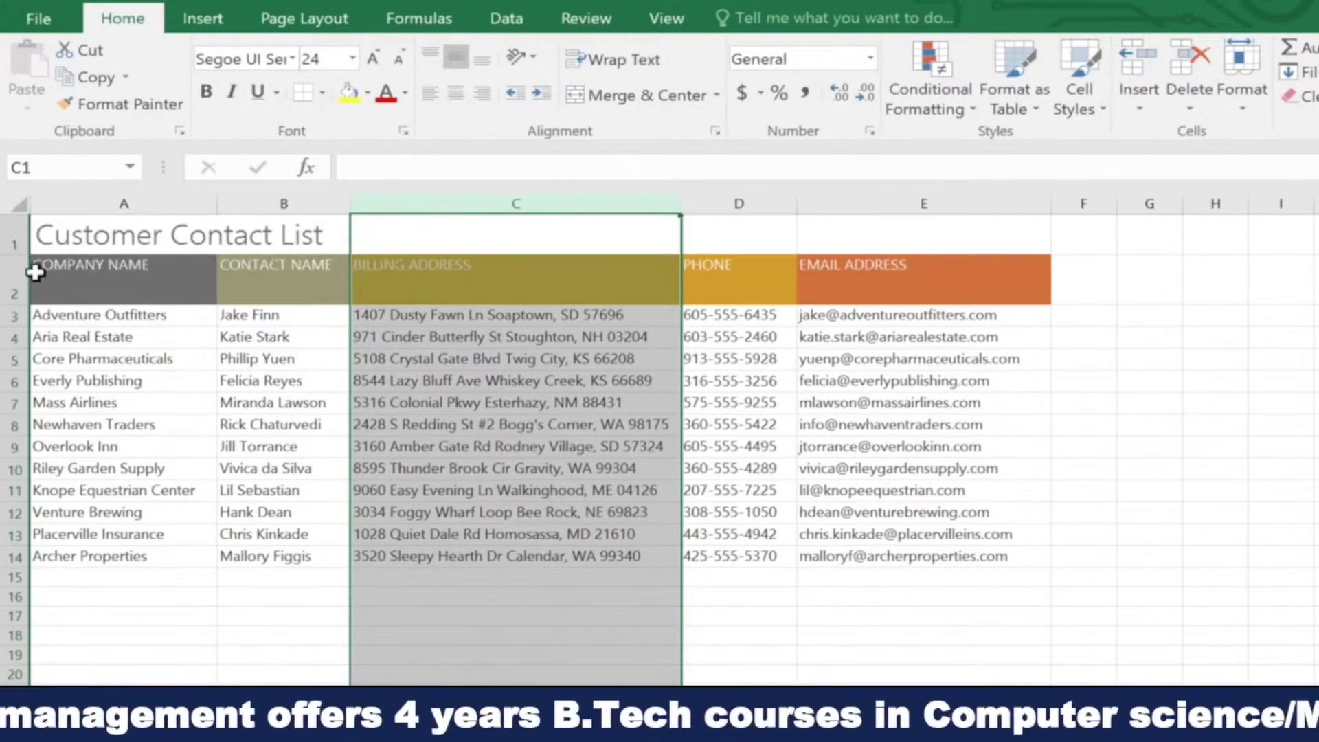
# Reduce the height of header row 2 until it fits a single line of text
pyautogui.click(9, 273)
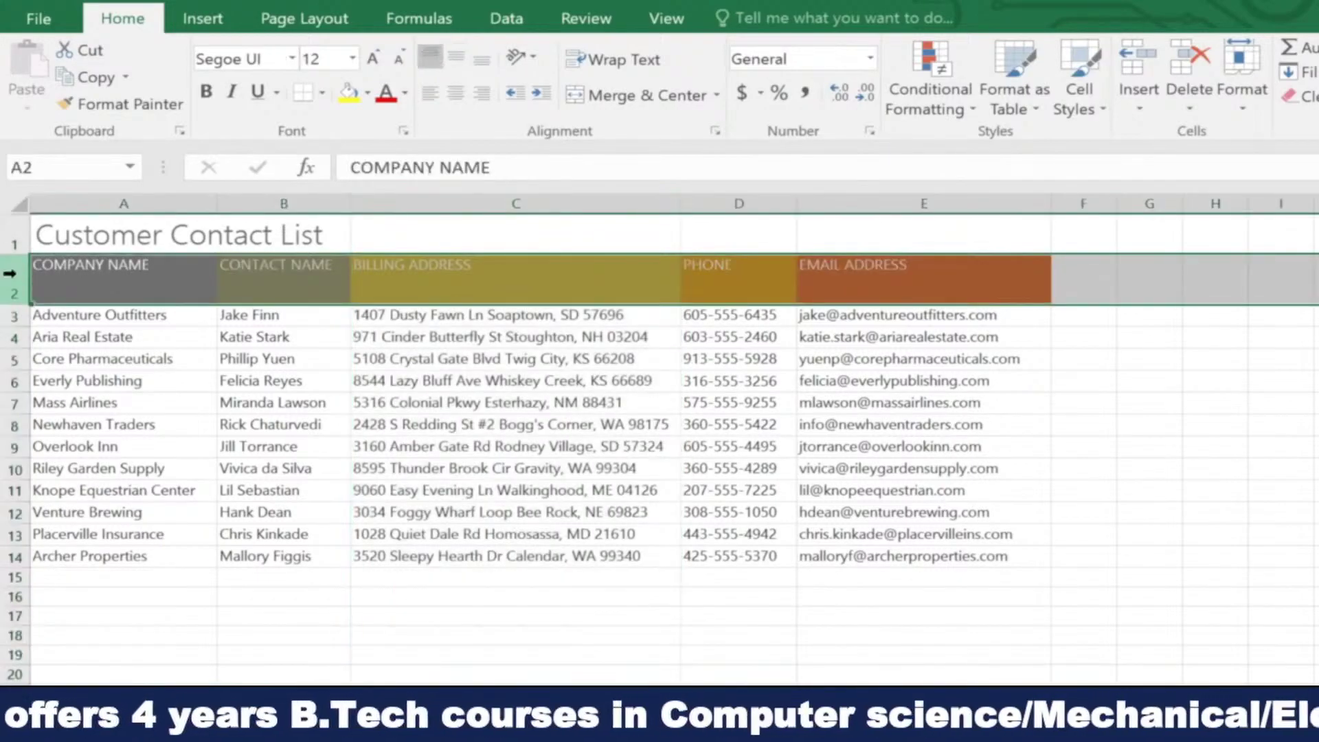
pyautogui.moveTo(17, 304); pyautogui.dragTo(27, 287)
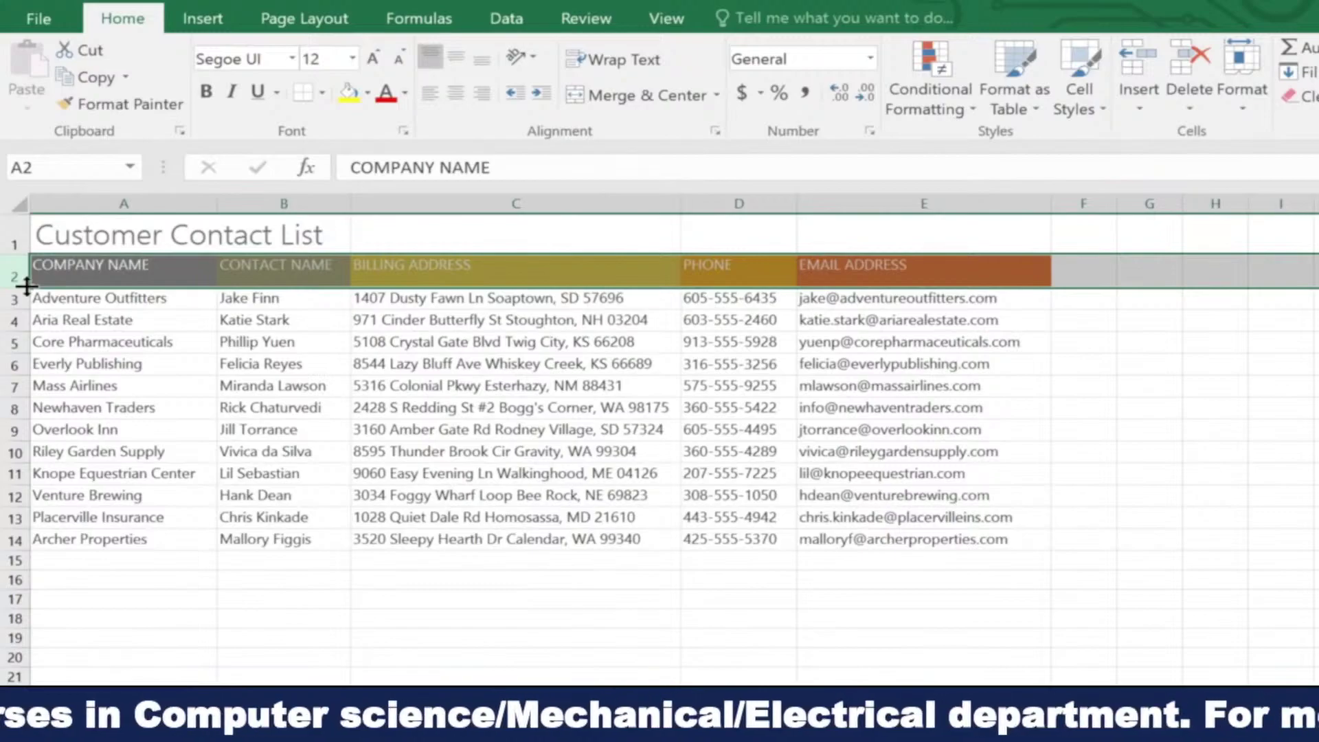
pyautogui.moveTo(26, 286); pyautogui.dragTo(27, 275)
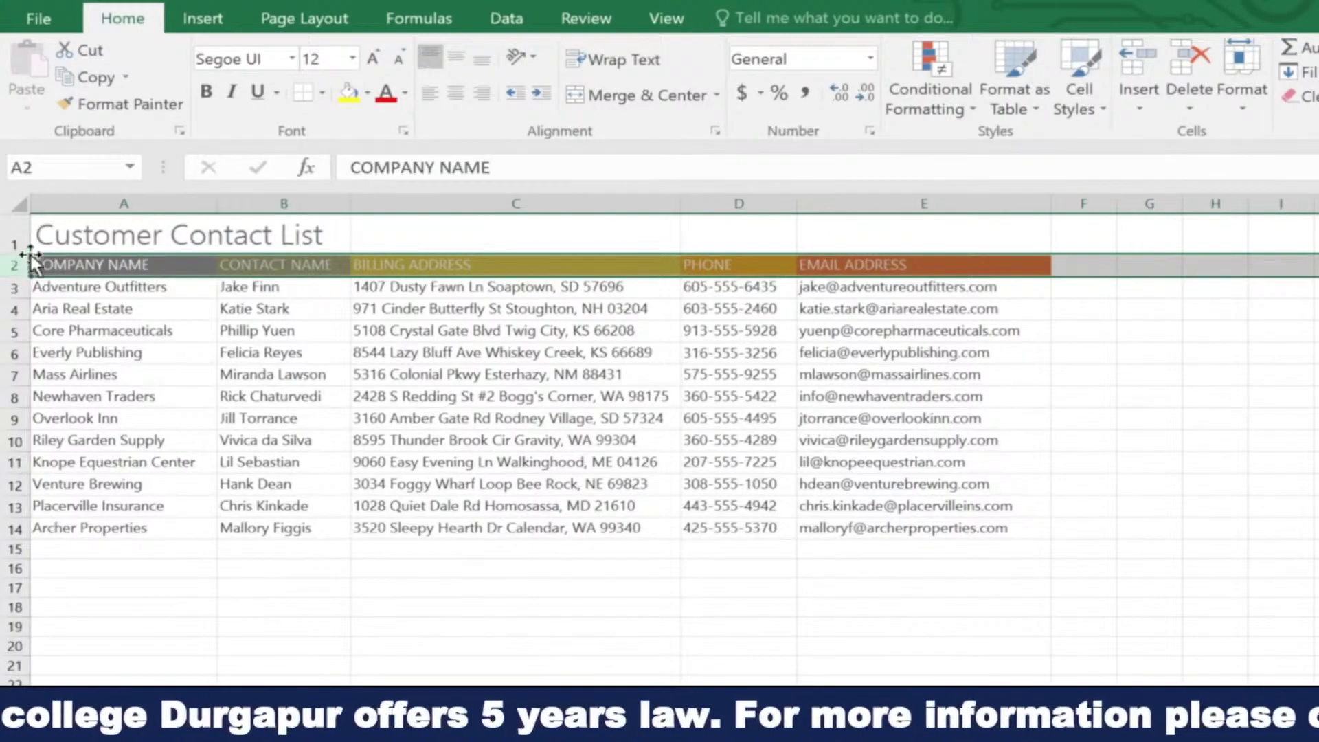
# Select the whole worksheet and increase the height of all rows uniformly to about twice the text height
pyautogui.click(18, 201)
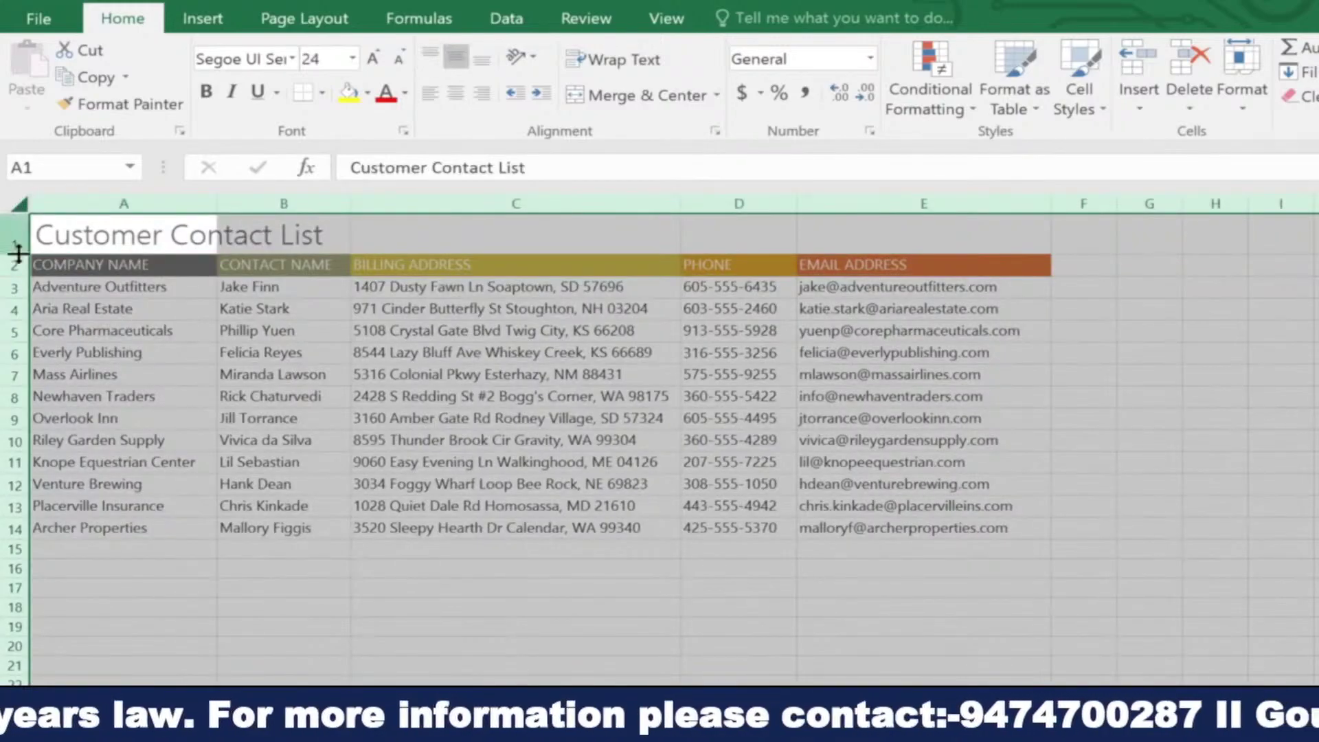
pyautogui.moveTo(18, 276); pyautogui.dragTo(13, 297)
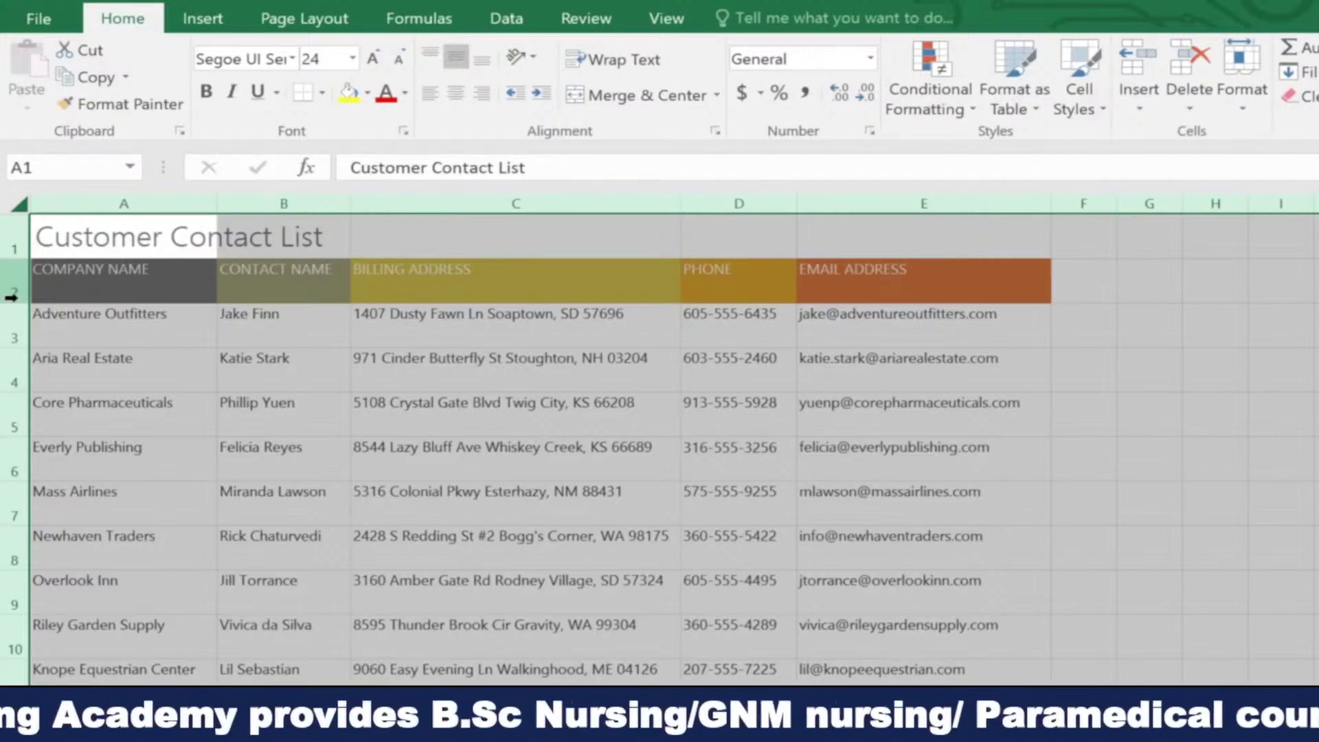
# Insert a row above Core Pharmaceuticals and enter "Bishop Research" as its company name in A5
pyautogui.click(17, 364)
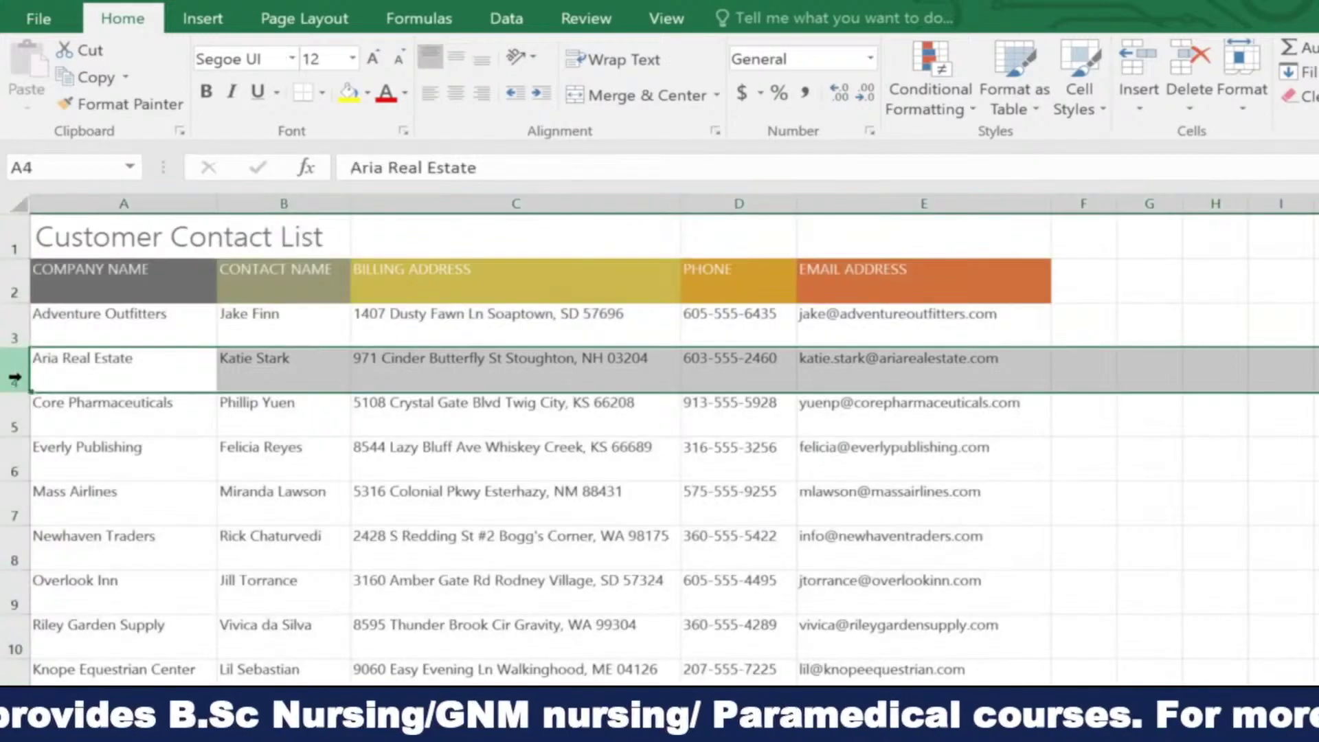
pyautogui.click(14, 409)
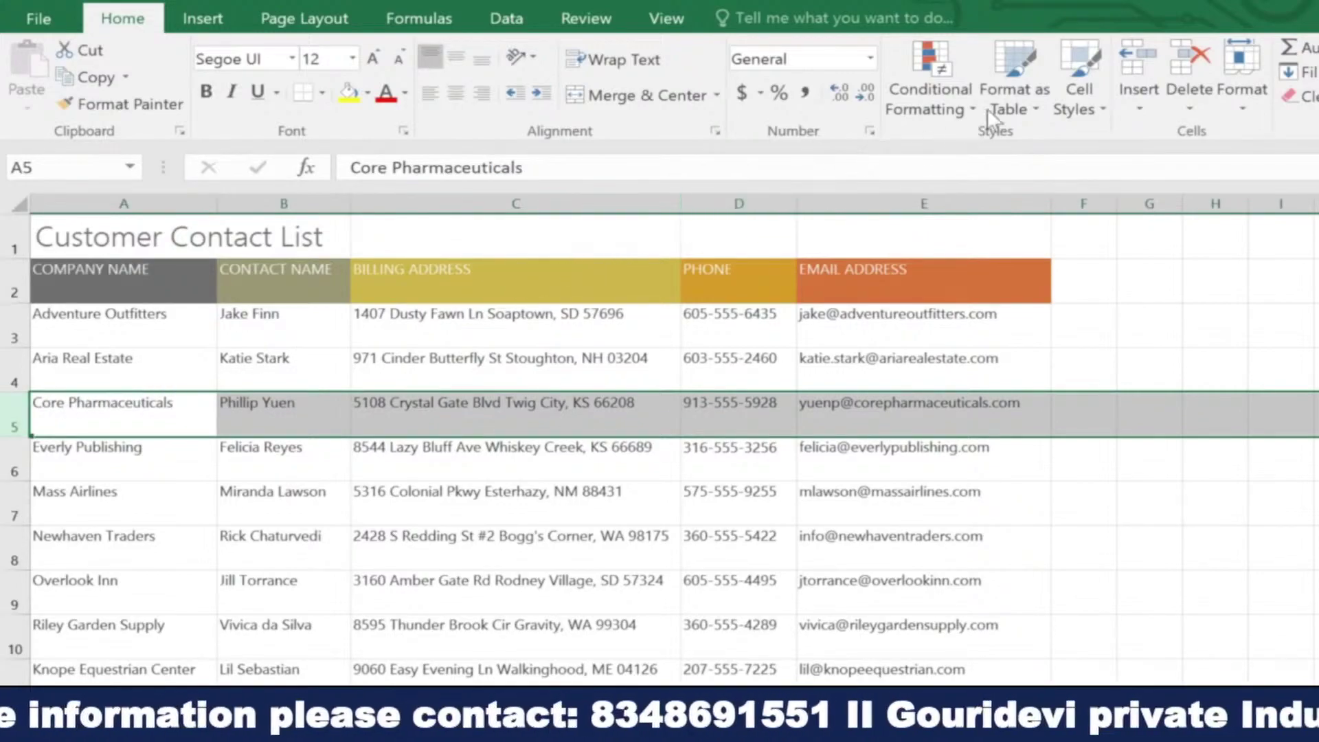
pyautogui.click(1124, 67)
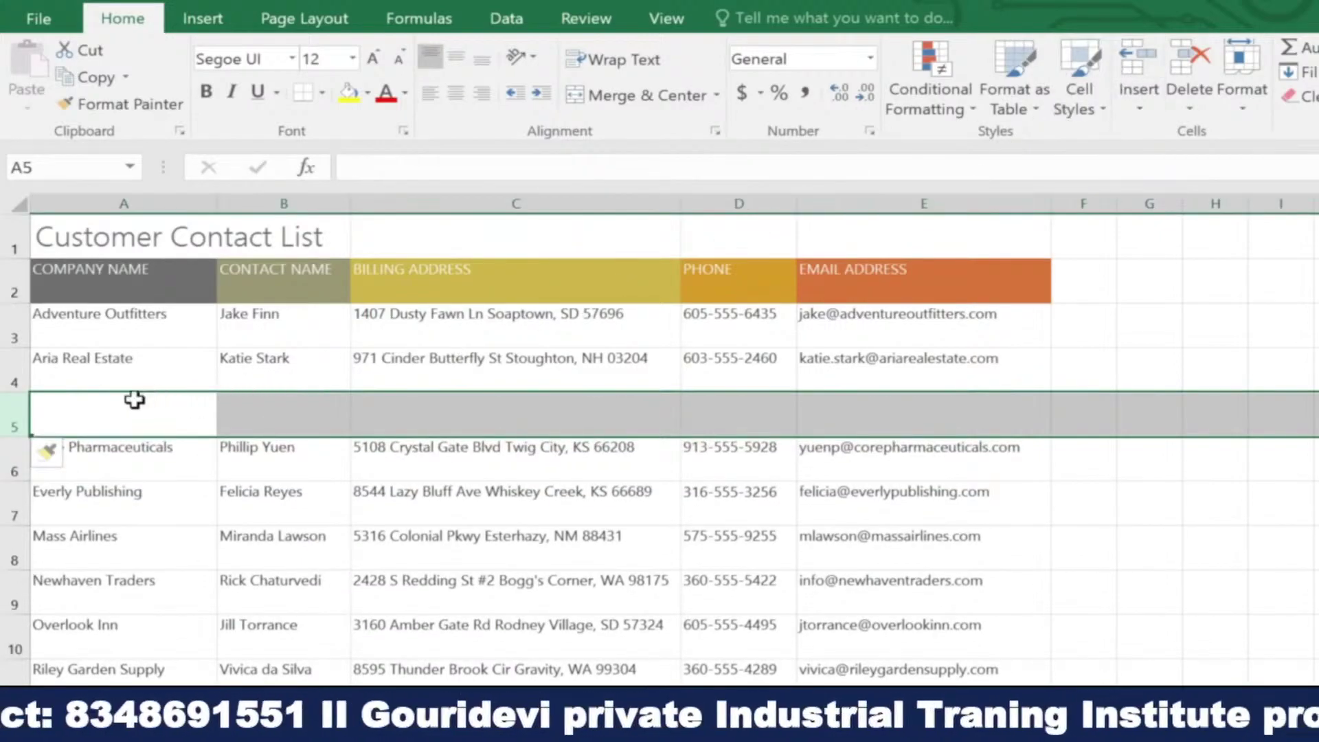
pyautogui.click(79, 407)
pyautogui.write('Bishop Research')
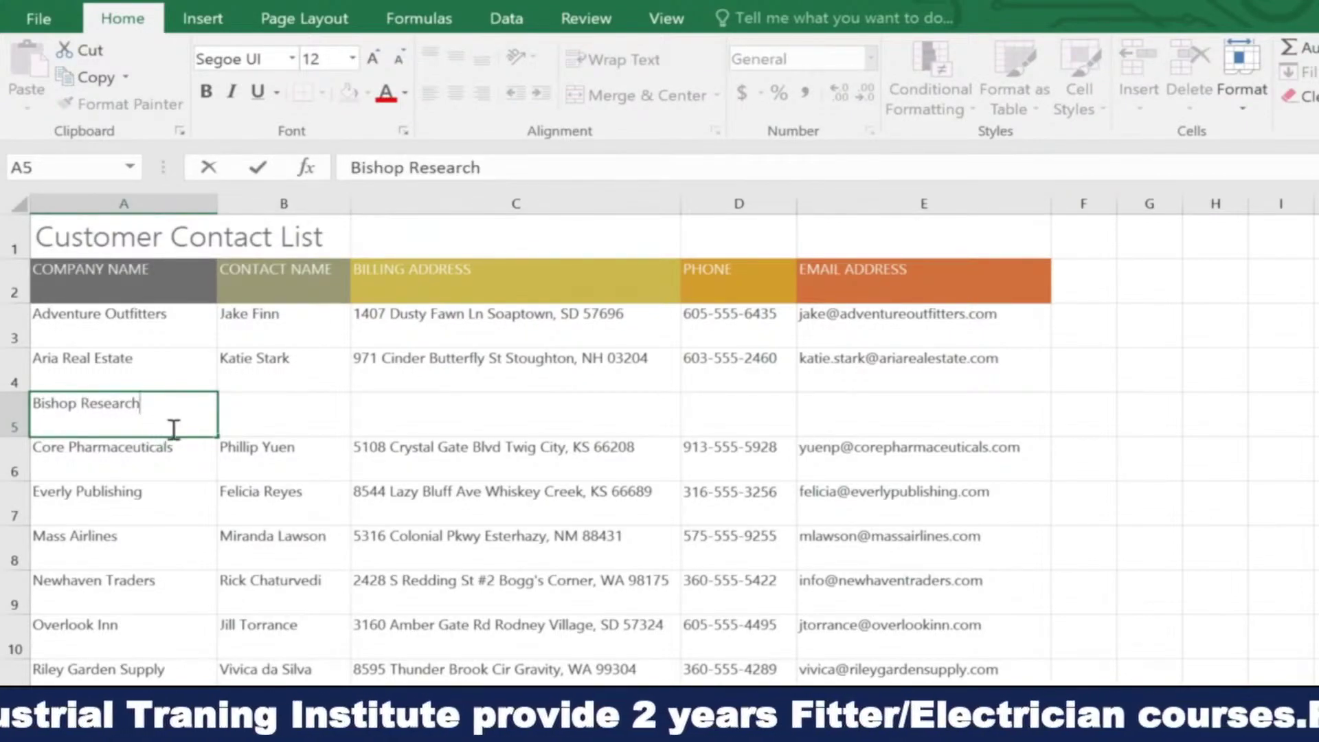
pyautogui.click(852, 203)
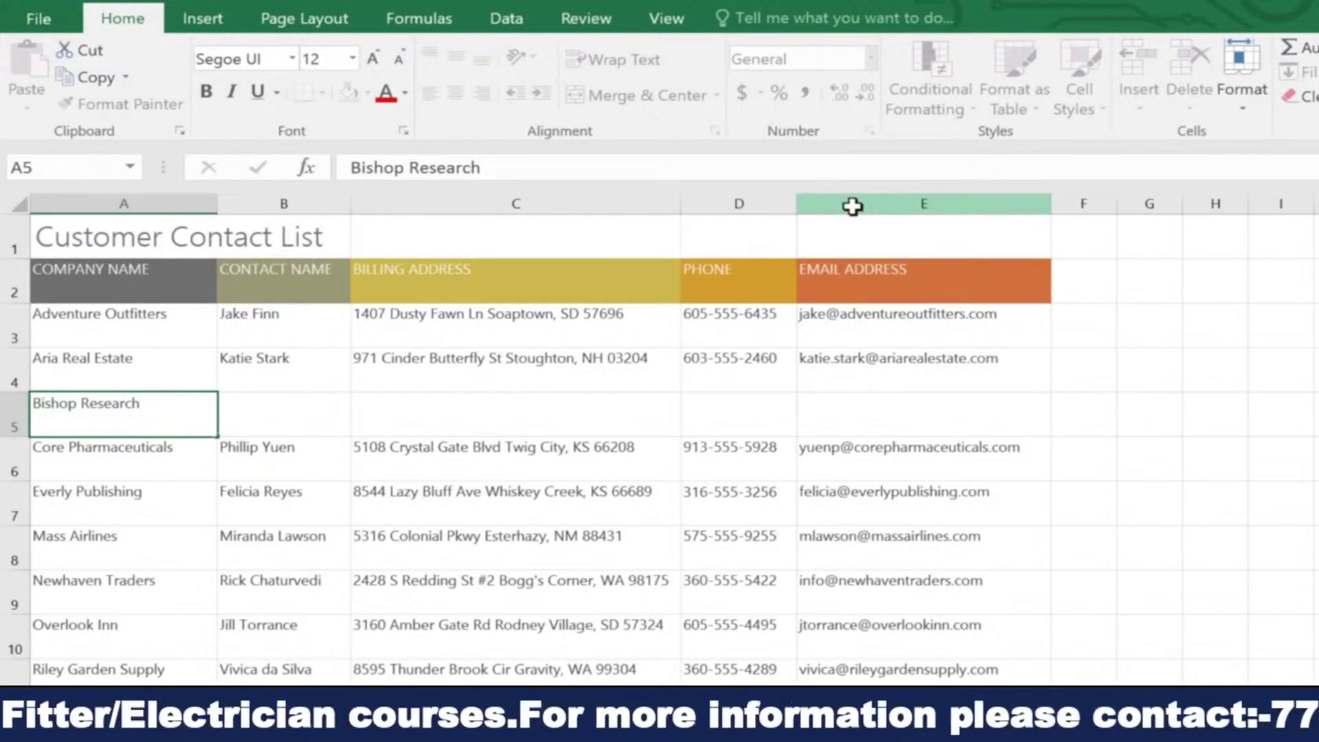
# Insert a column before Email Address and enter the heading "FAX" in E2
pyautogui.click(852, 204)
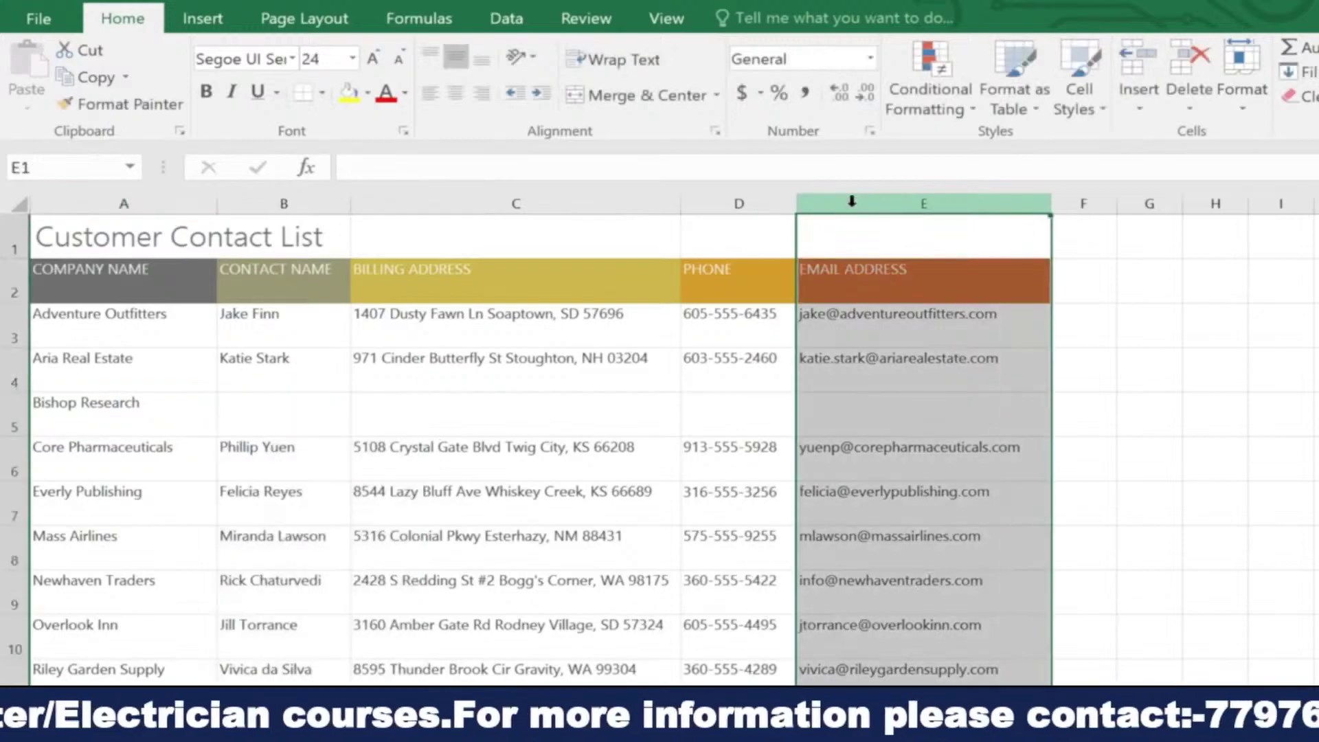
pyautogui.click(1128, 63)
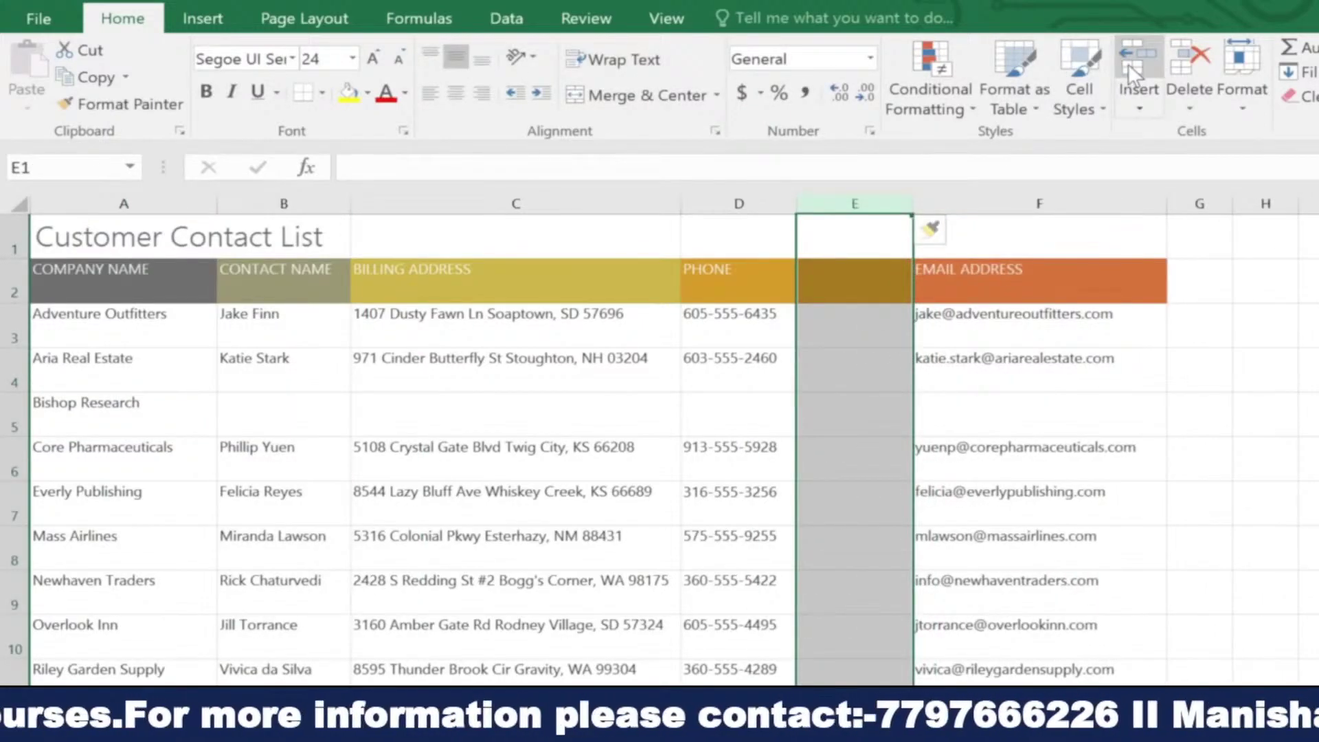
pyautogui.click(894, 230)
pyautogui.click(897, 265)
pyautogui.write('FAX')
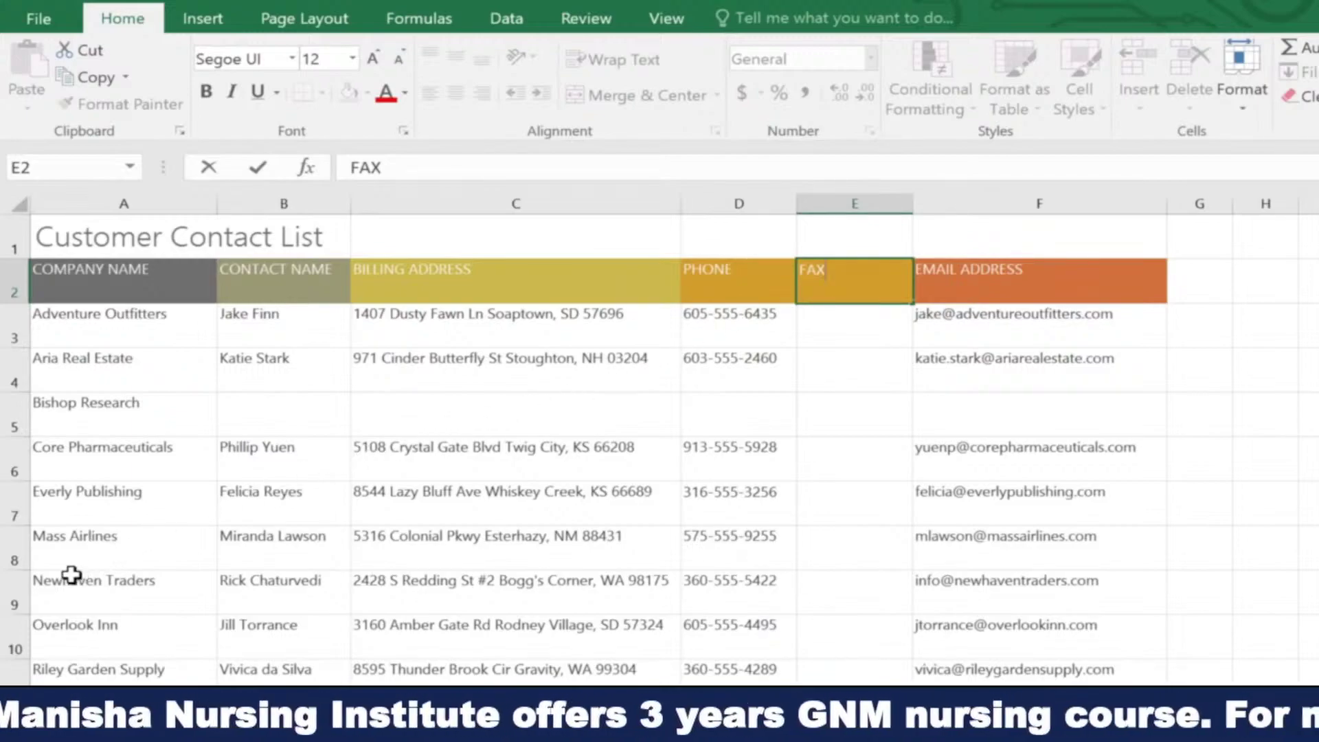
# Delete the Newhaven Traders row from the customer list
pyautogui.click(13, 592)
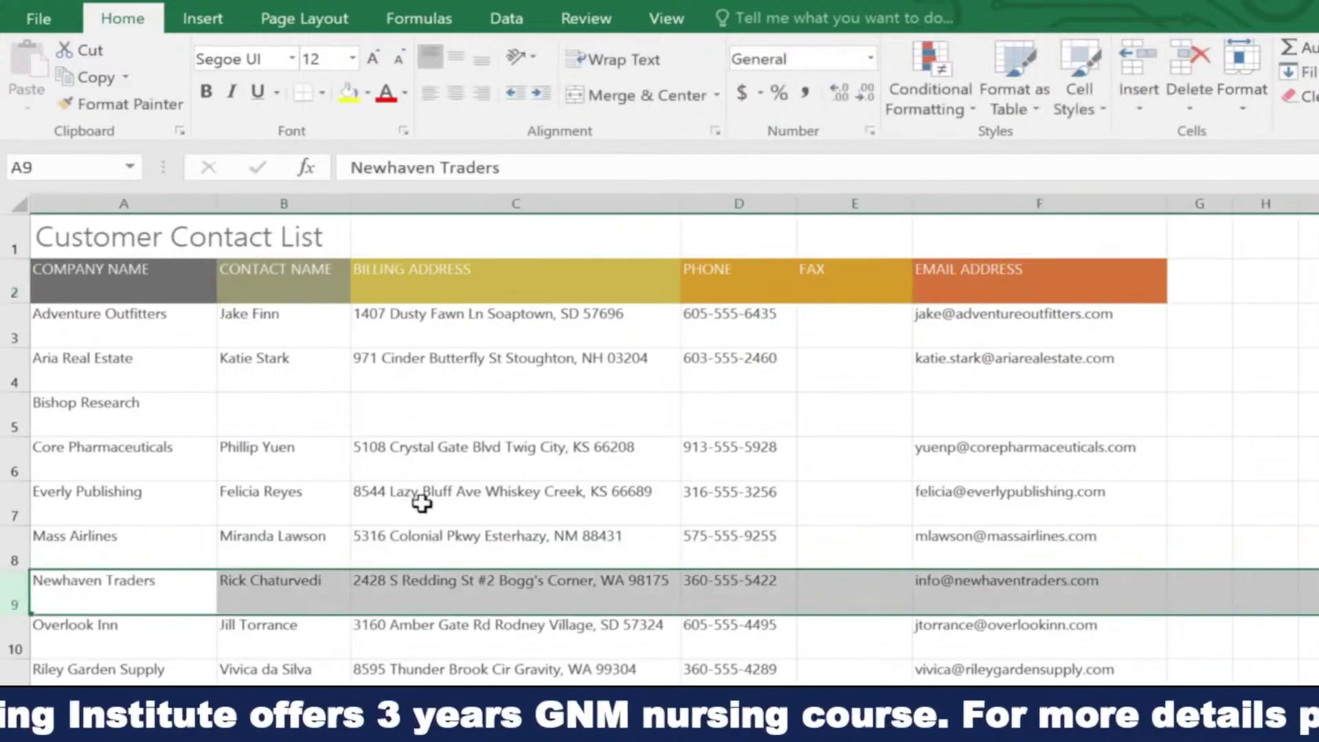
pyautogui.click(1172, 62)
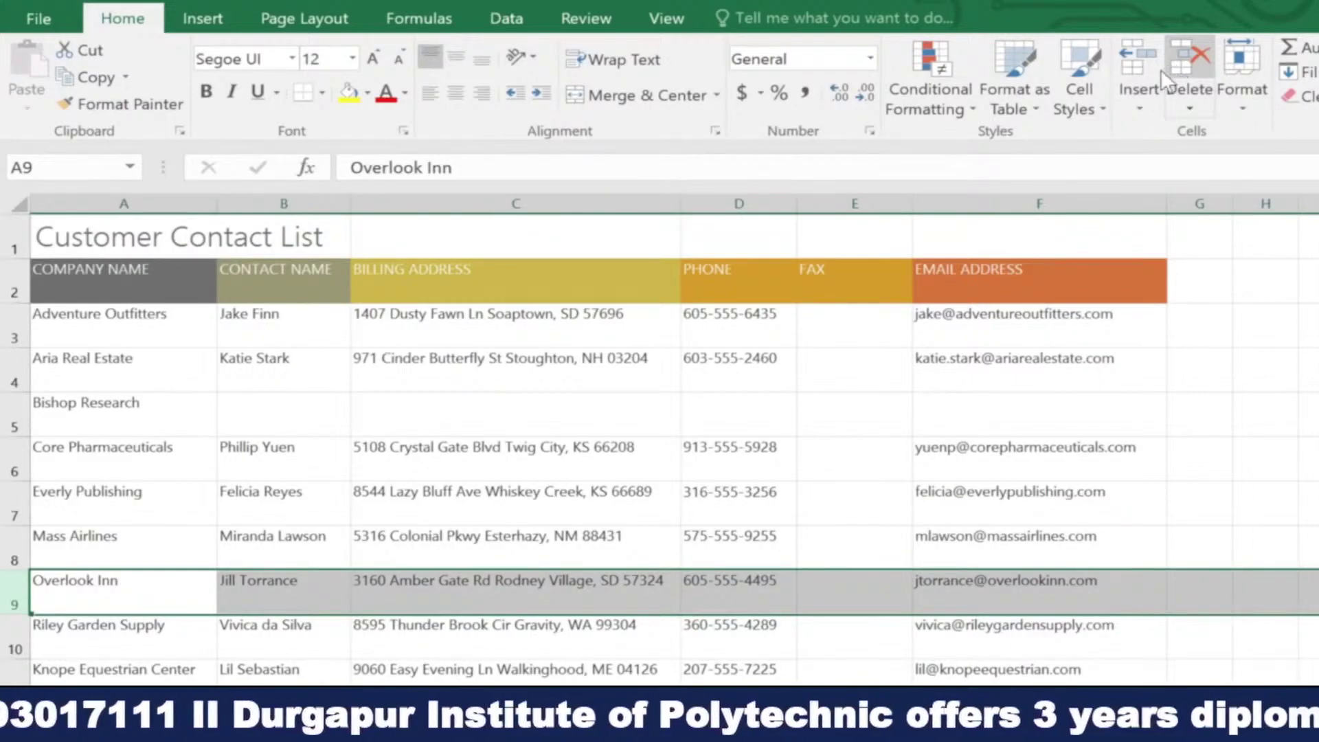
# Move the Phone column between the Fax and Email Address columns by inserting it as cut cells
pyautogui.click(731, 199)
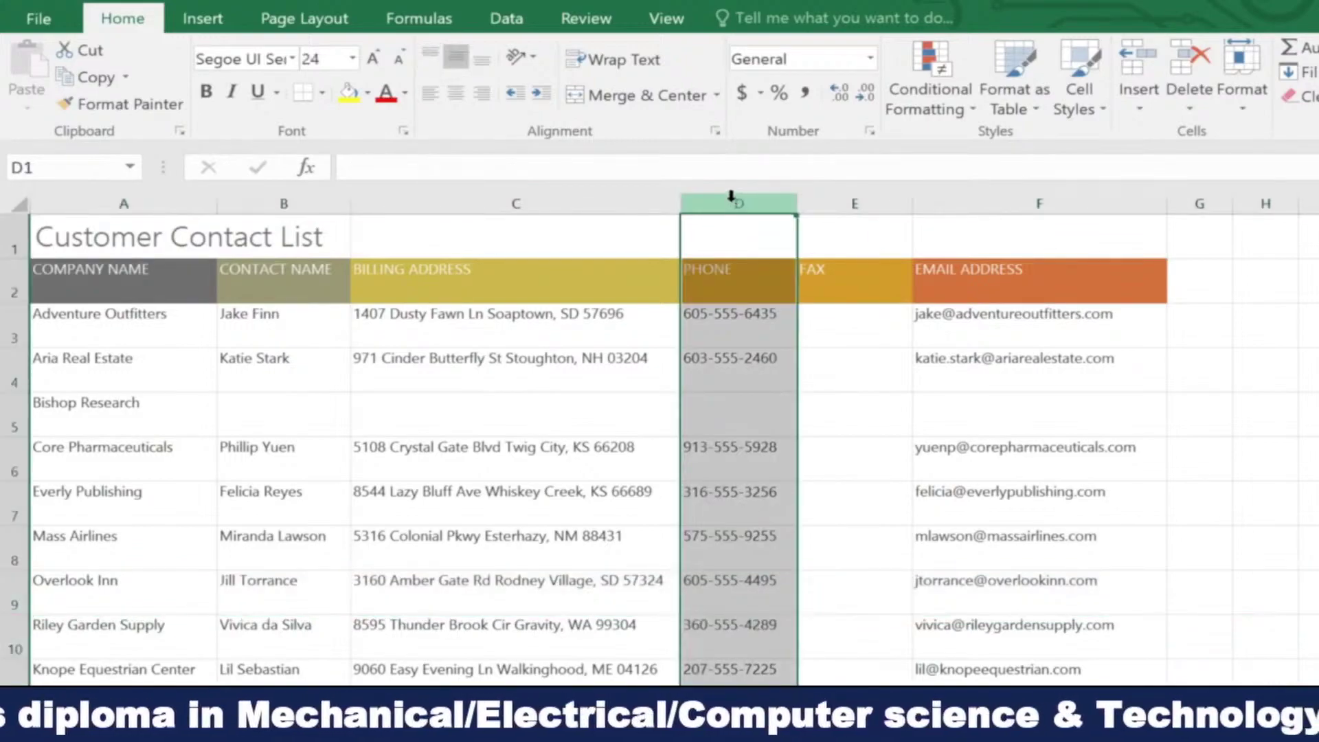
pyautogui.click(92, 50)
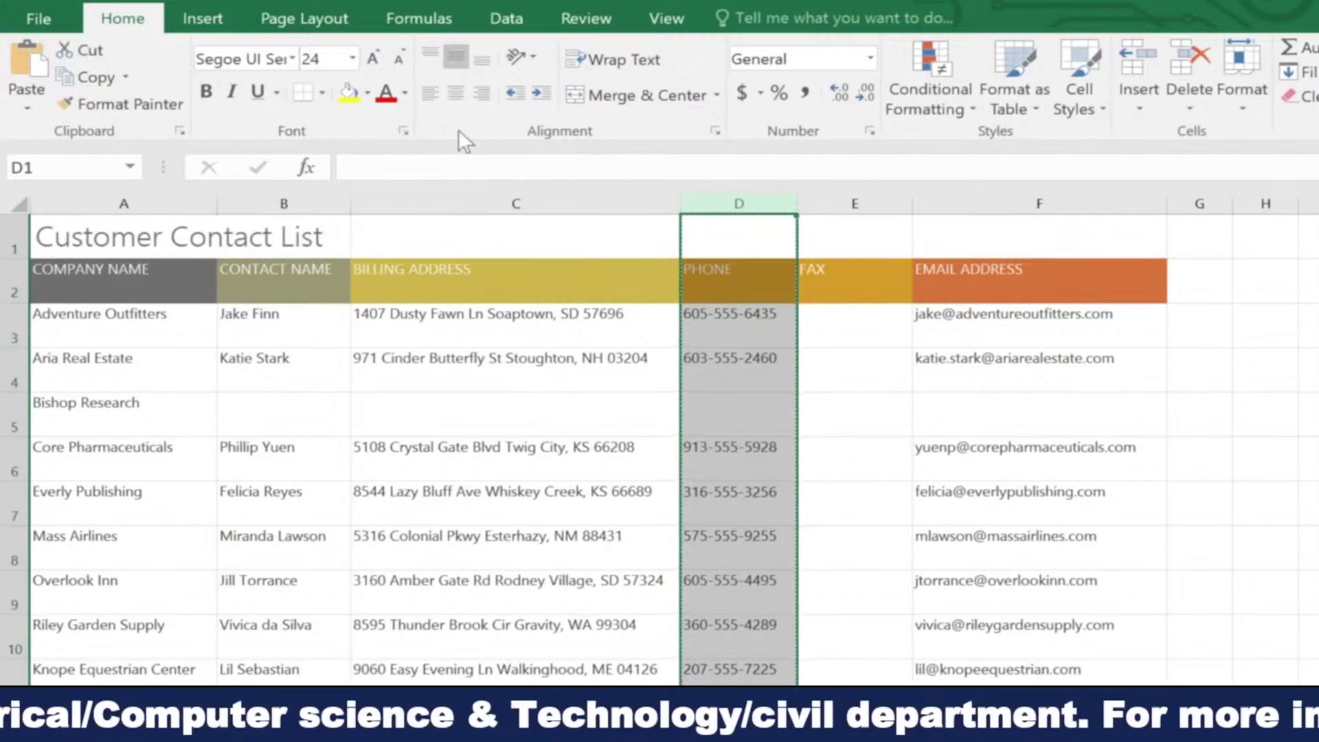
pyautogui.click(968, 198)
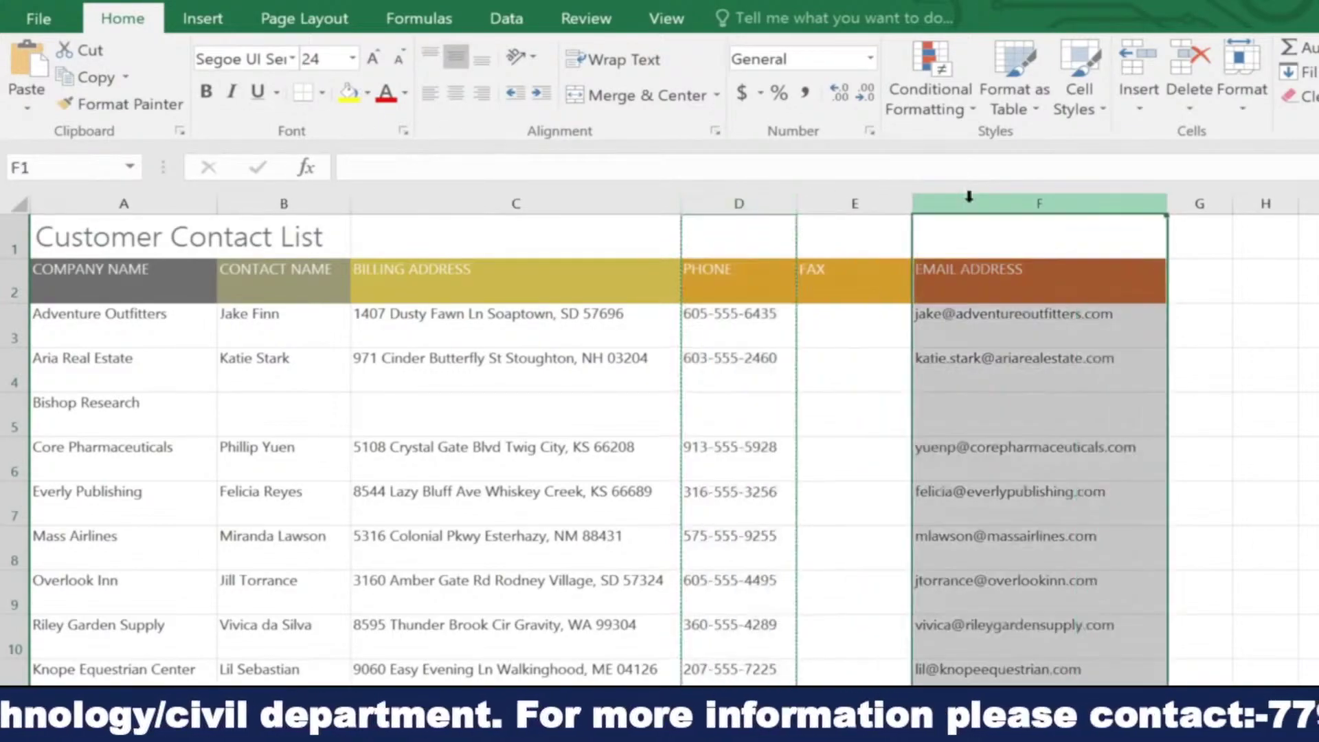
pyautogui.click(1140, 105)
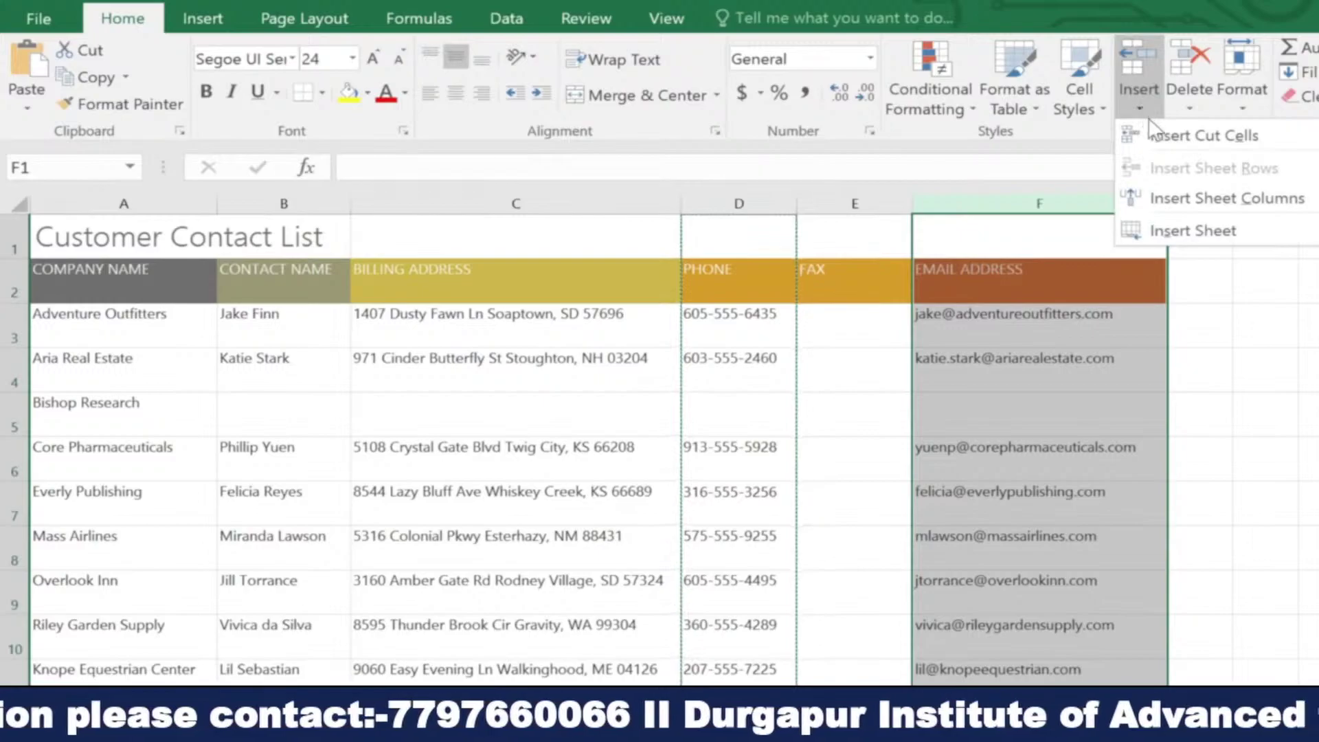
pyautogui.click(1158, 146)
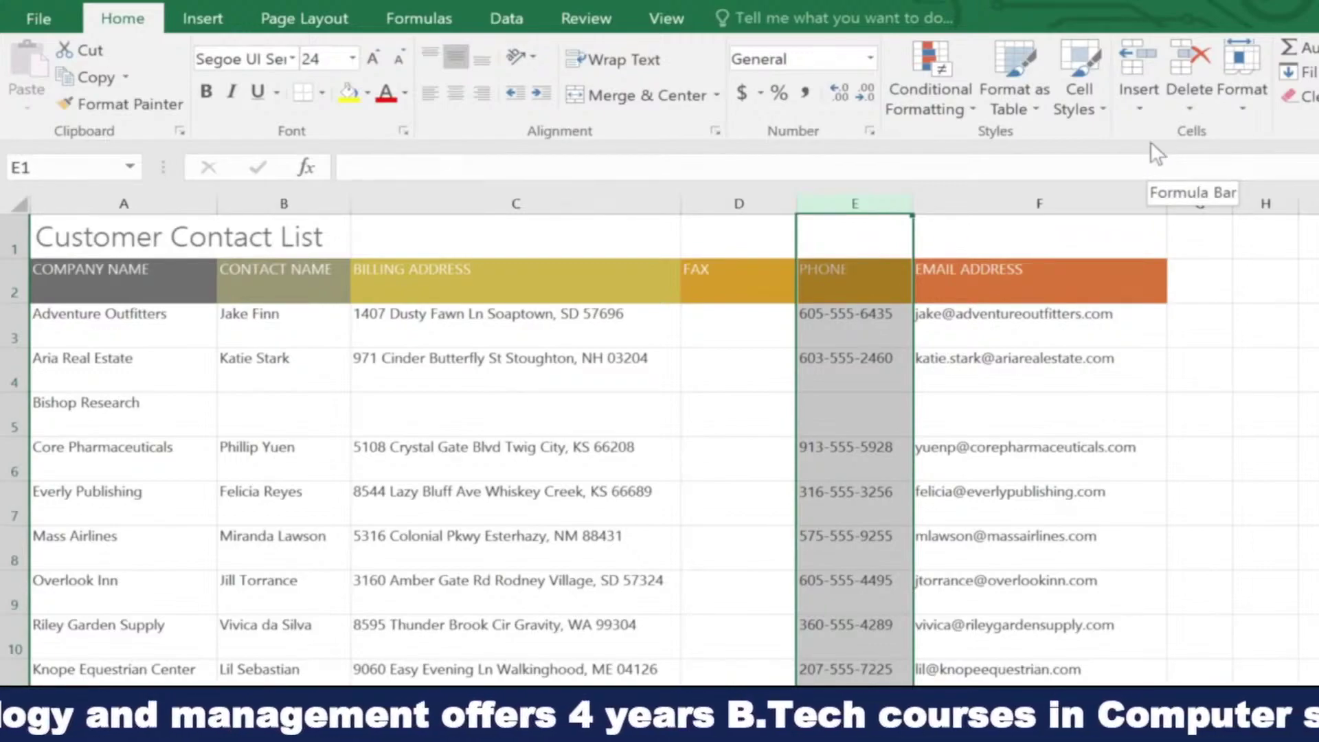
# Hide columns C to E, covering Billing Address, Fax and Phone
pyautogui.moveTo(512, 202); pyautogui.dragTo(854, 206)
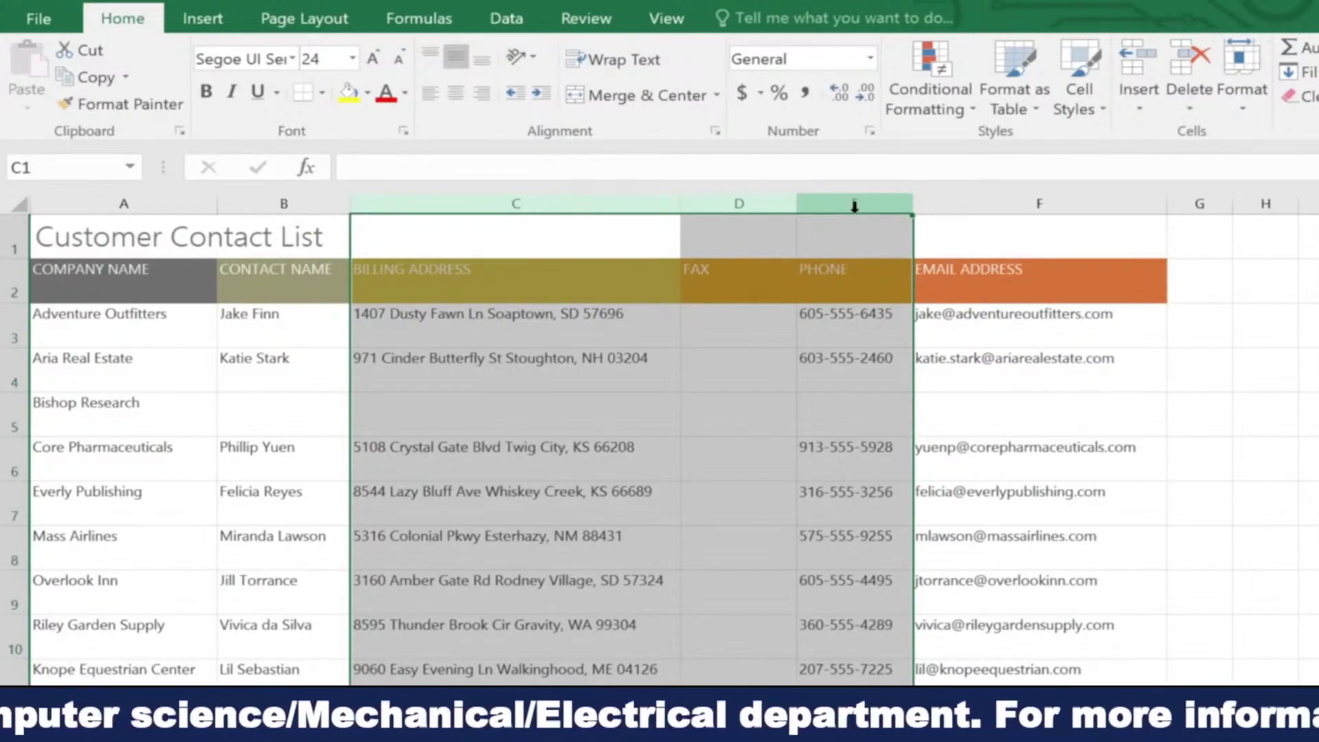
pyautogui.rightClick(854, 229)
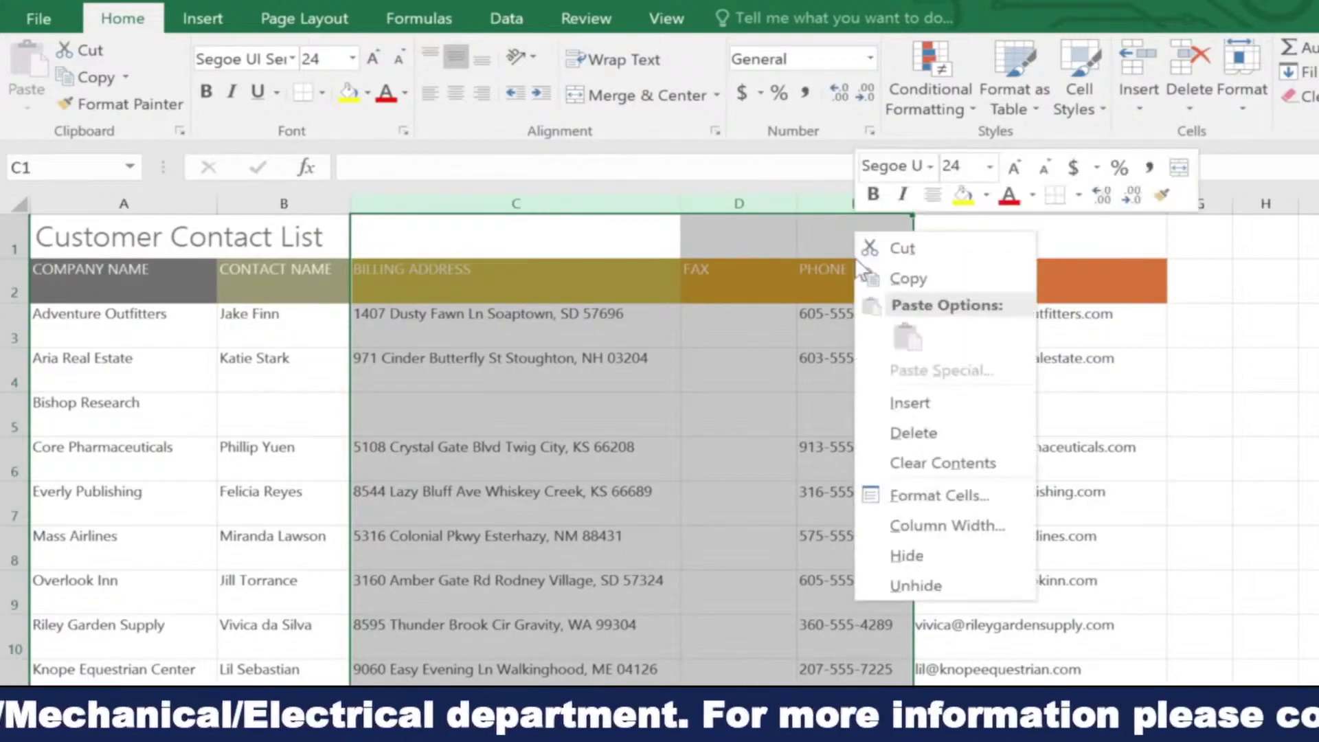
pyautogui.click(874, 552)
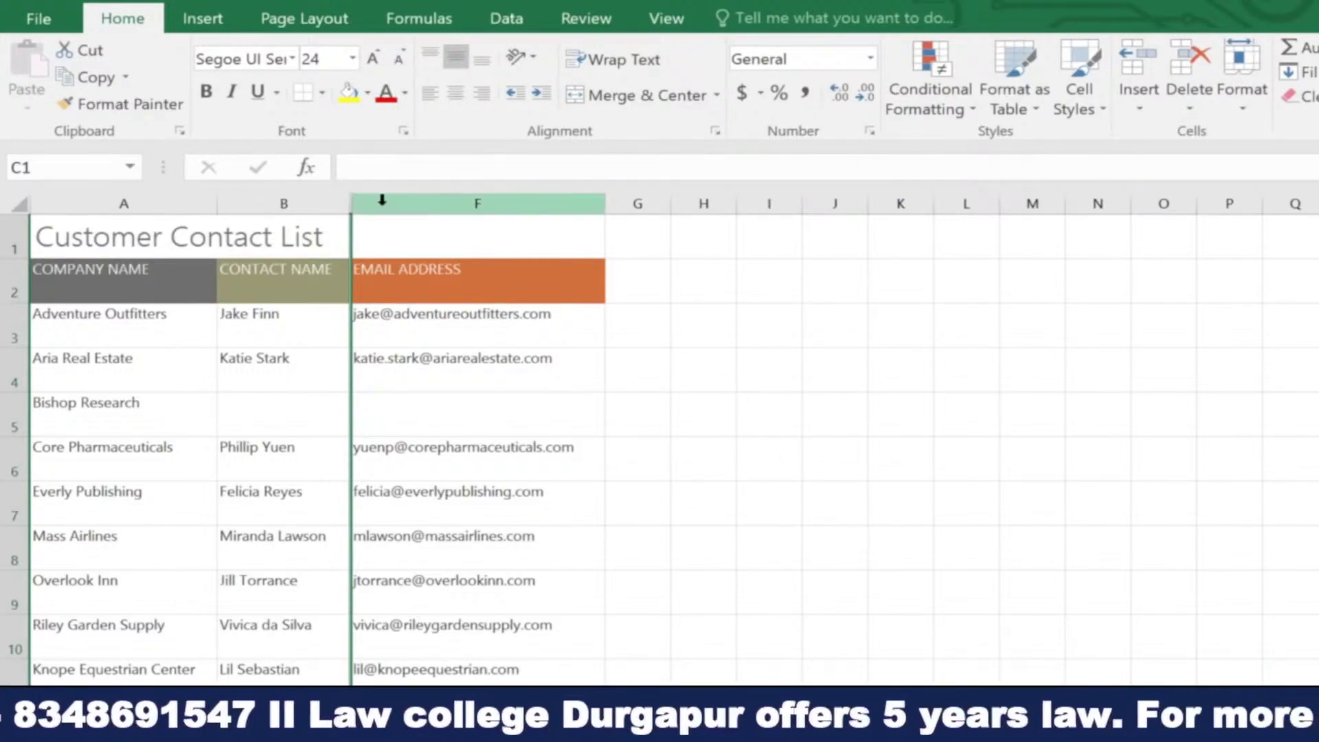
# Unhide the hidden columns C to E between Contact Name and Email Address
pyautogui.moveTo(275, 202); pyautogui.dragTo(438, 196)
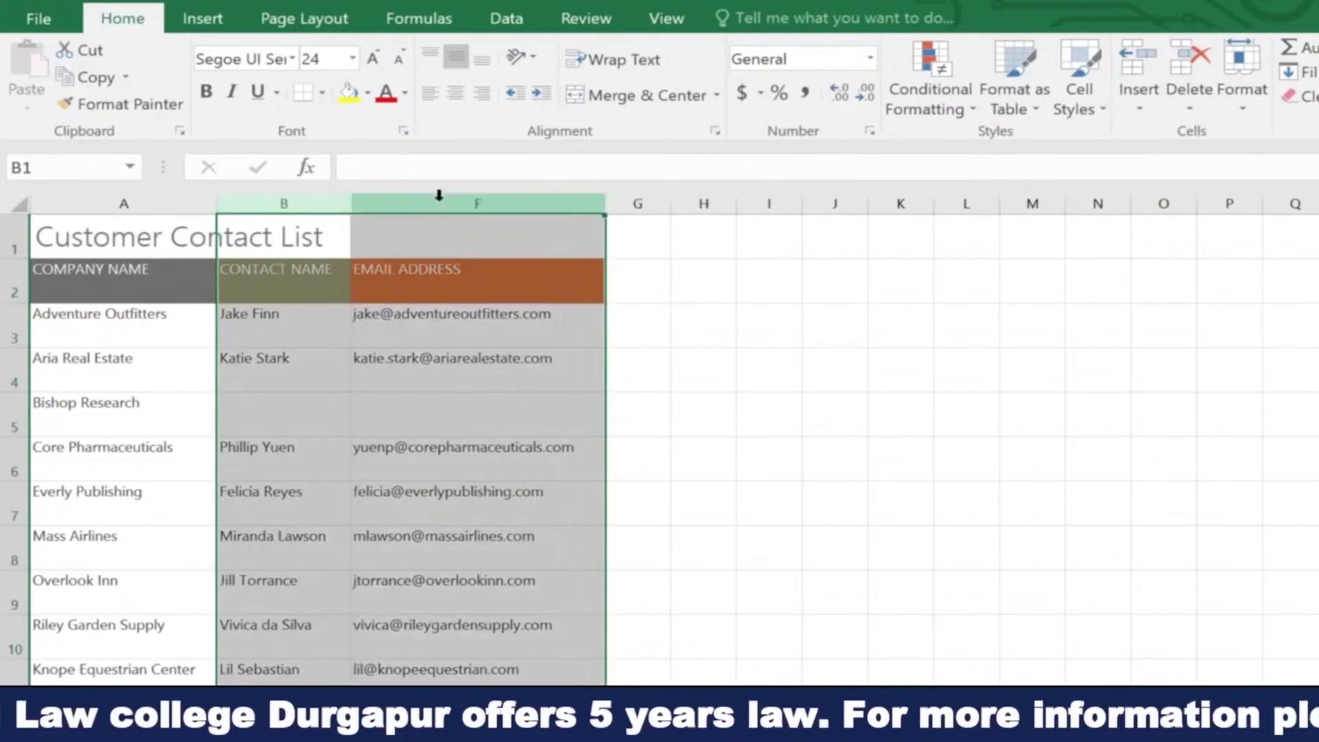
pyautogui.rightClick(435, 242)
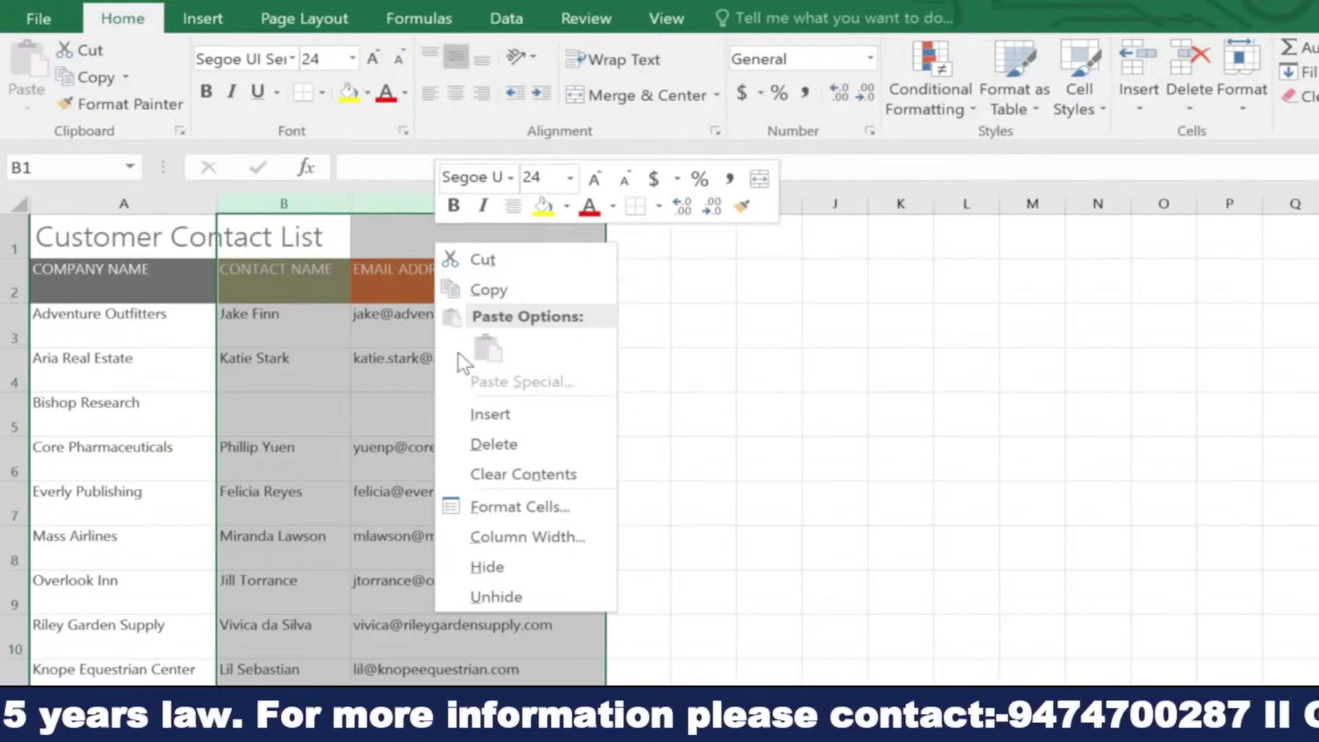
pyautogui.click(455, 584)
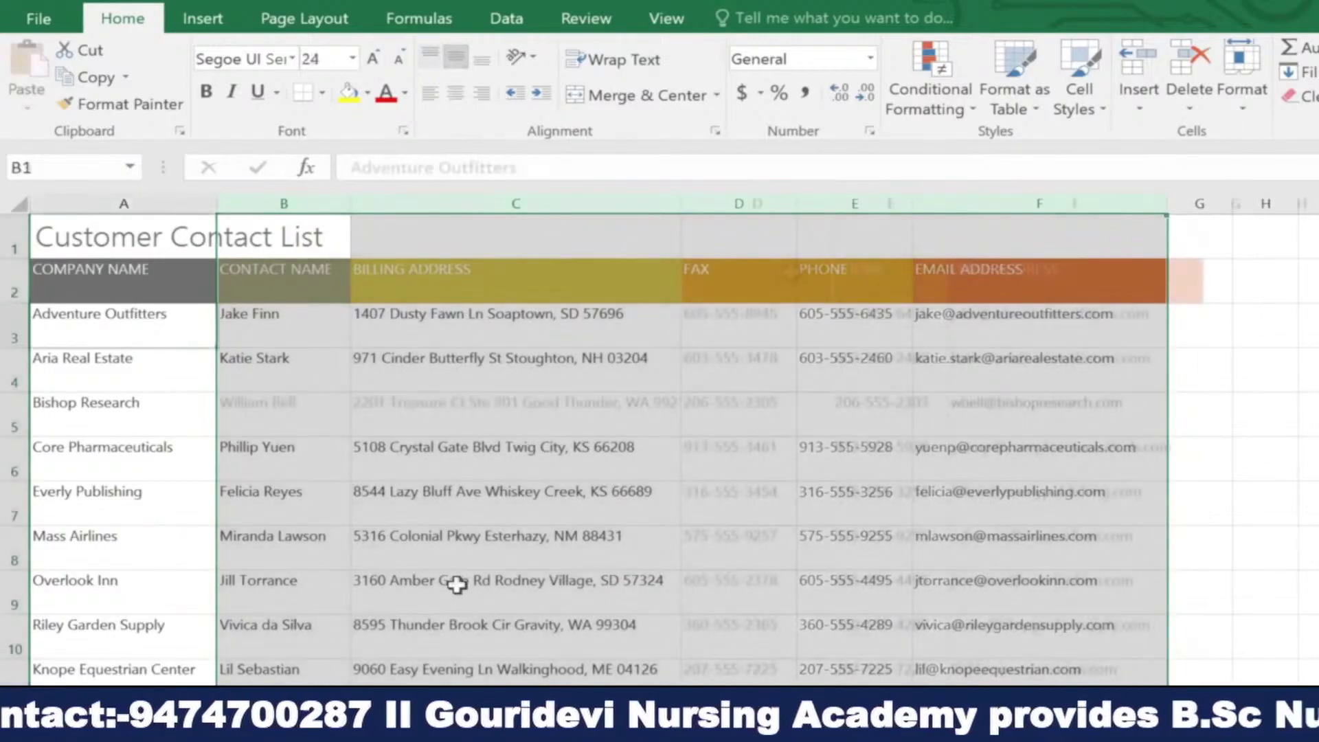
pyautogui.hotkey('ctrl', 'Home')
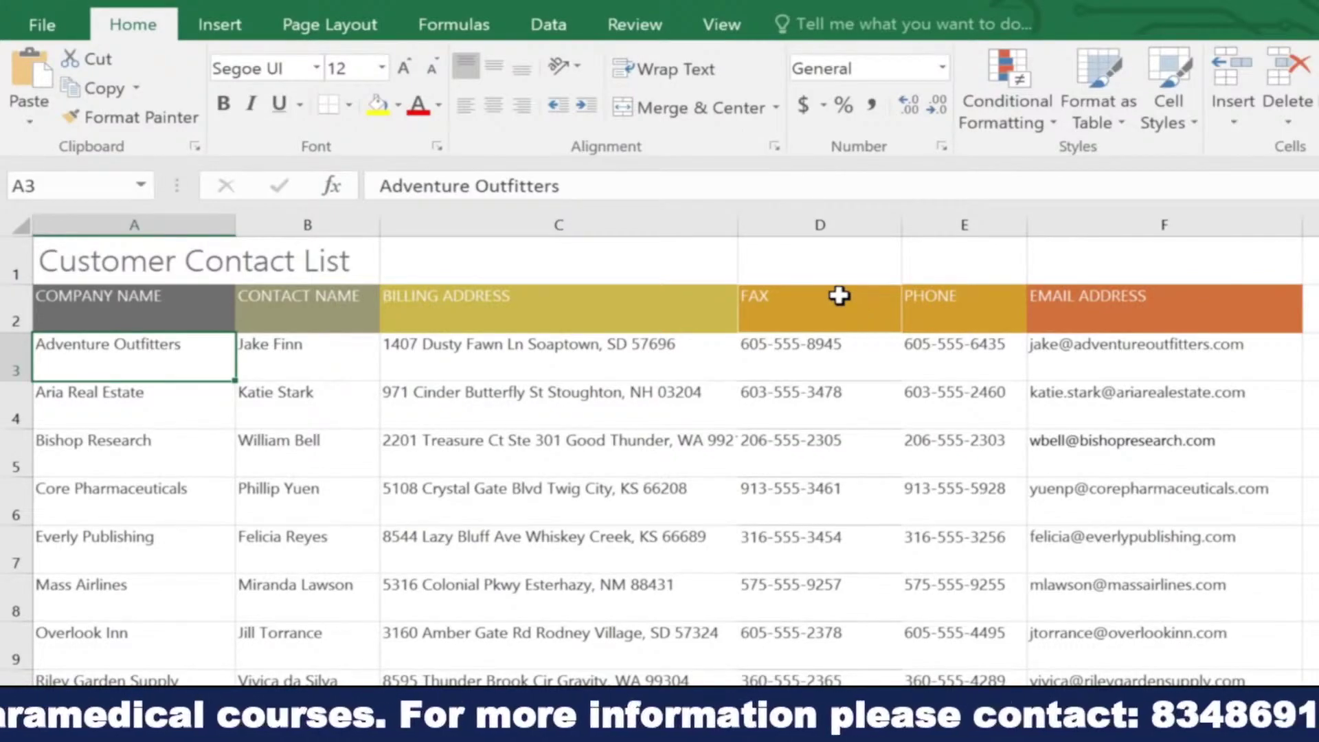
# Narrow the Billing Address column to about half its width and wrap its text
pyautogui.click(674, 224)
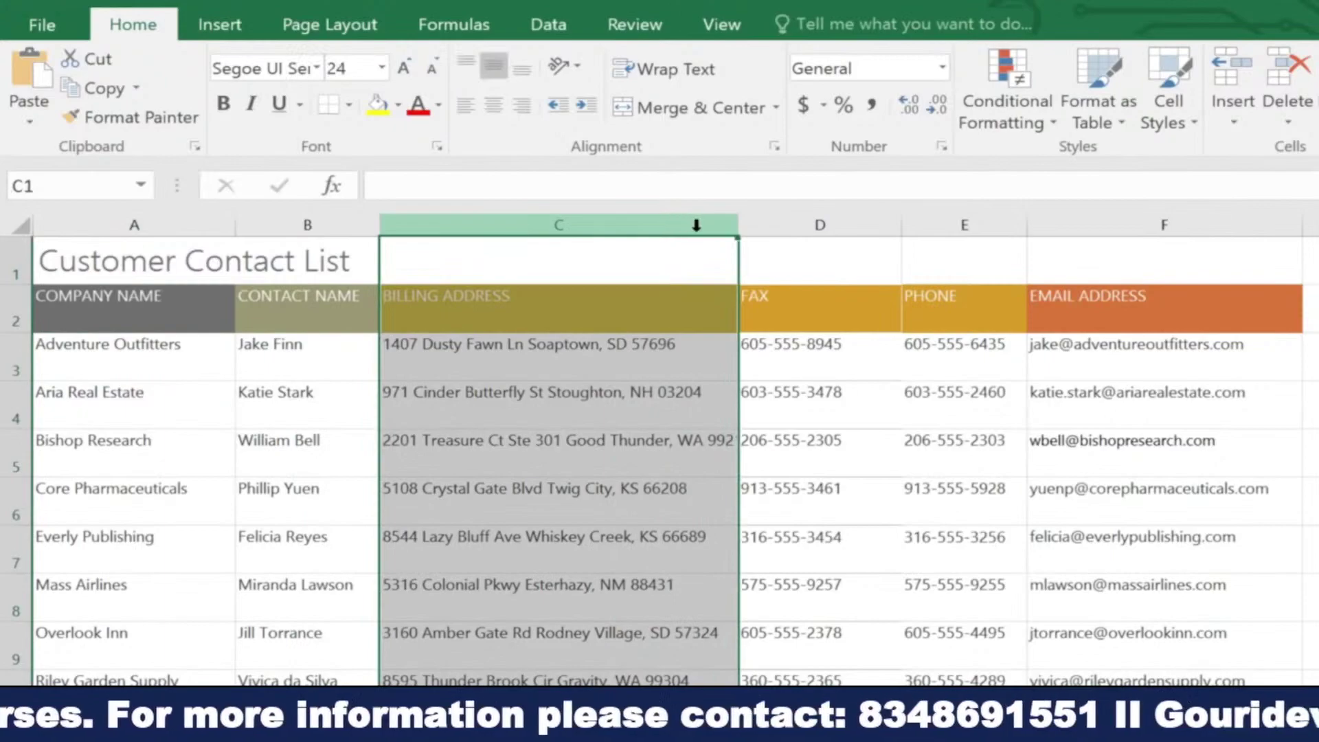
pyautogui.moveTo(735, 231); pyautogui.dragTo(555, 230)
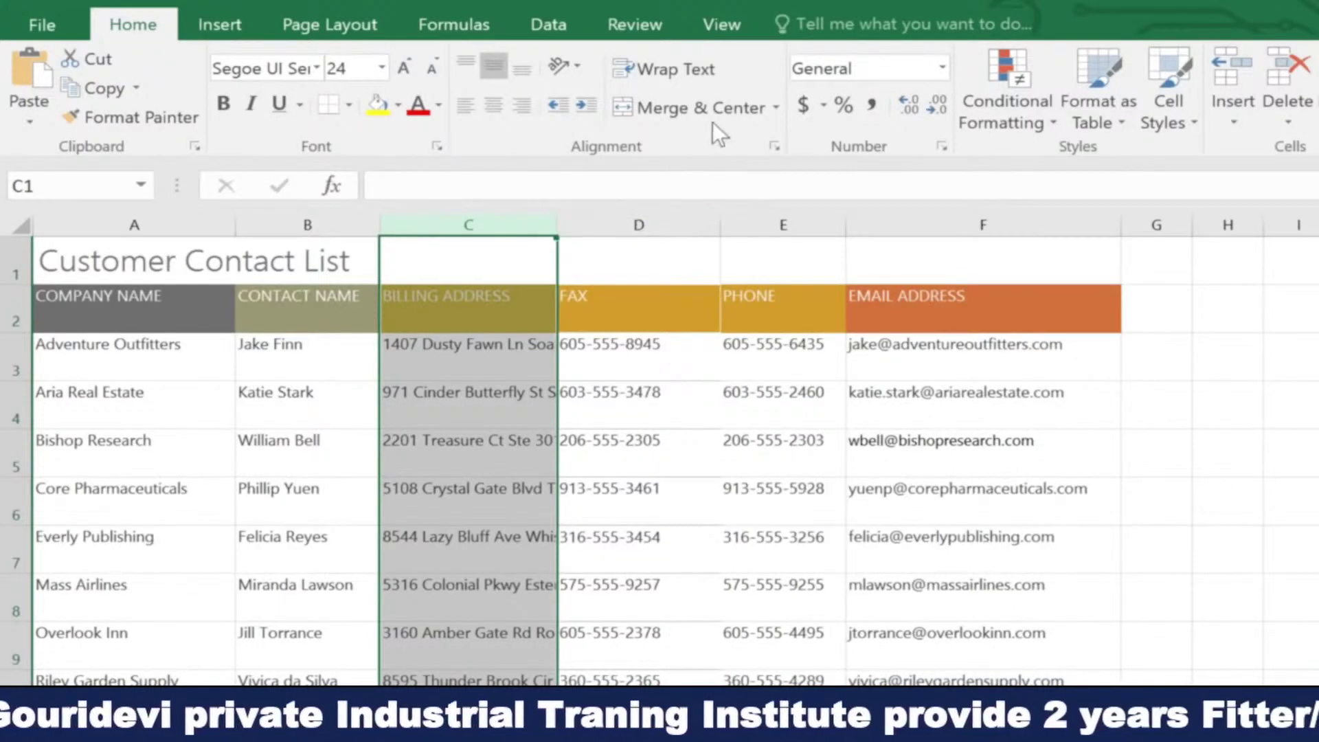
pyautogui.click(713, 73)
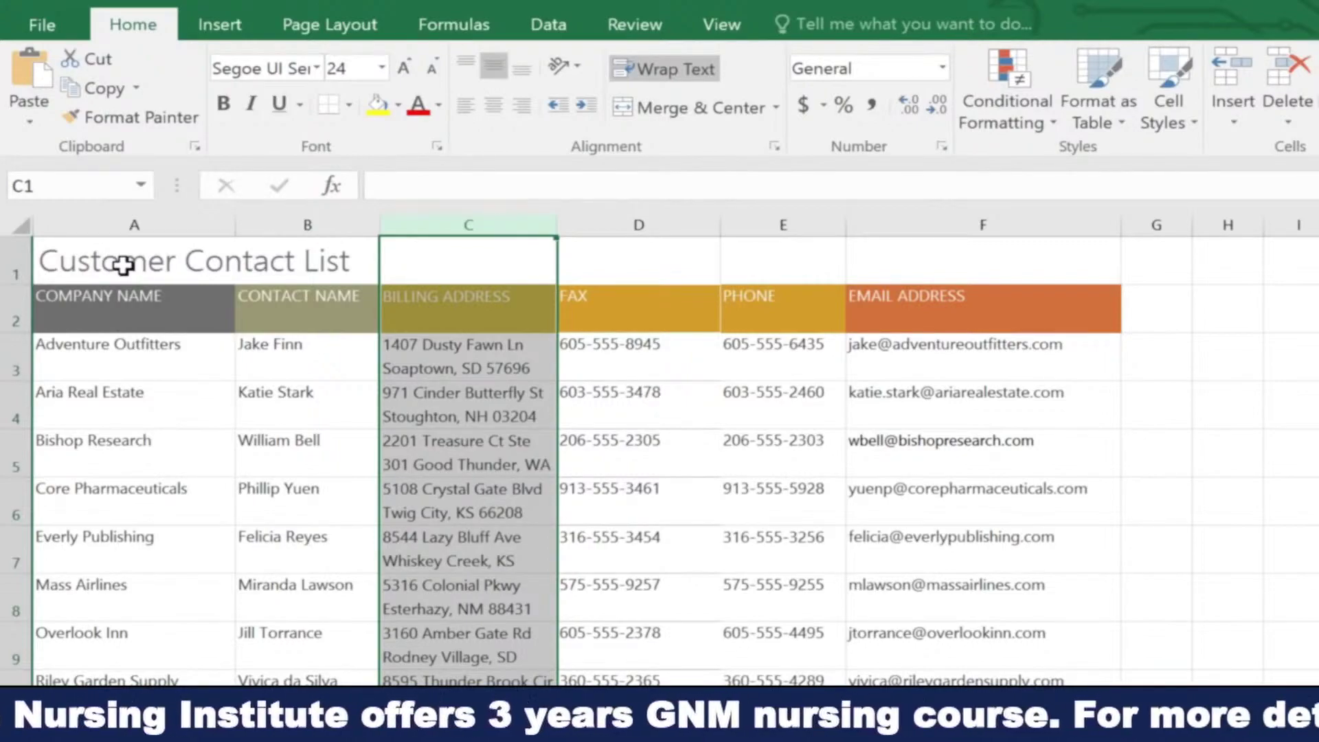
# Merge and center the Customer Contact List title across A1:F1, and view the other merge options
pyautogui.moveTo(121, 264); pyautogui.dragTo(919, 262)
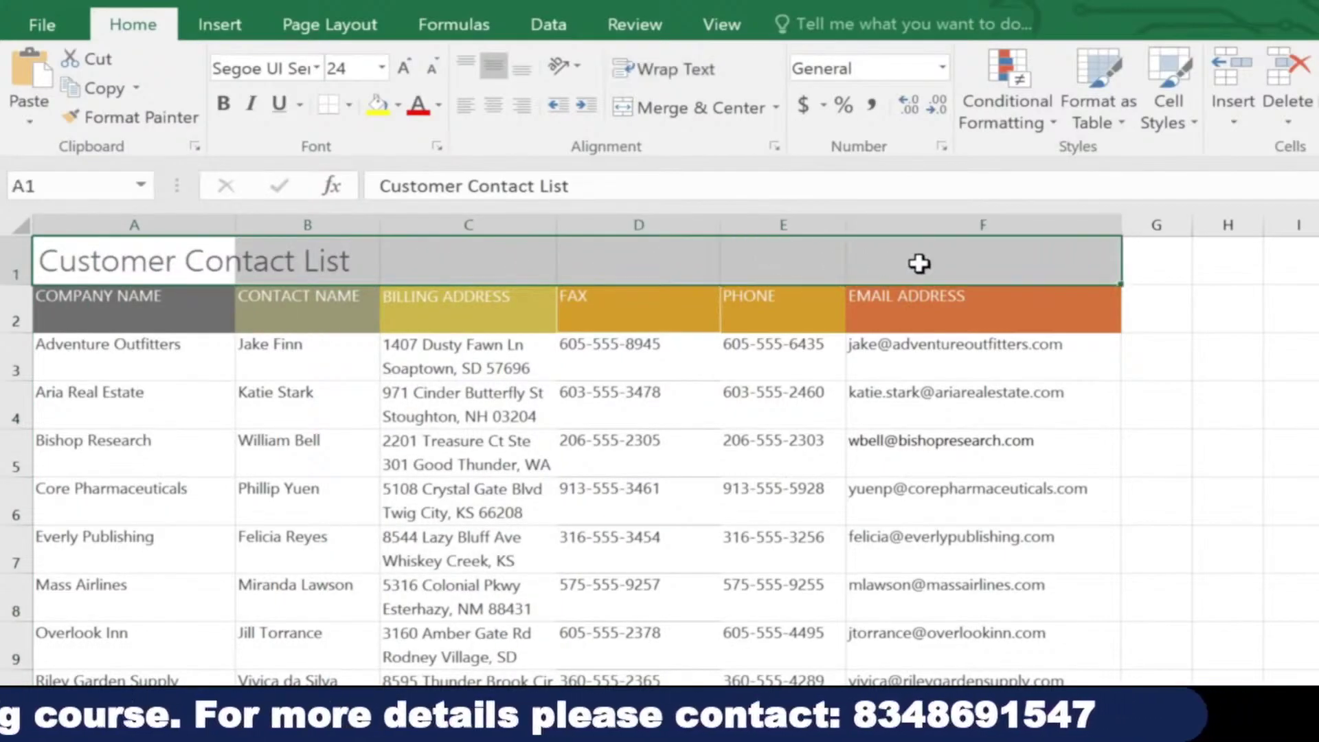
pyautogui.click(745, 108)
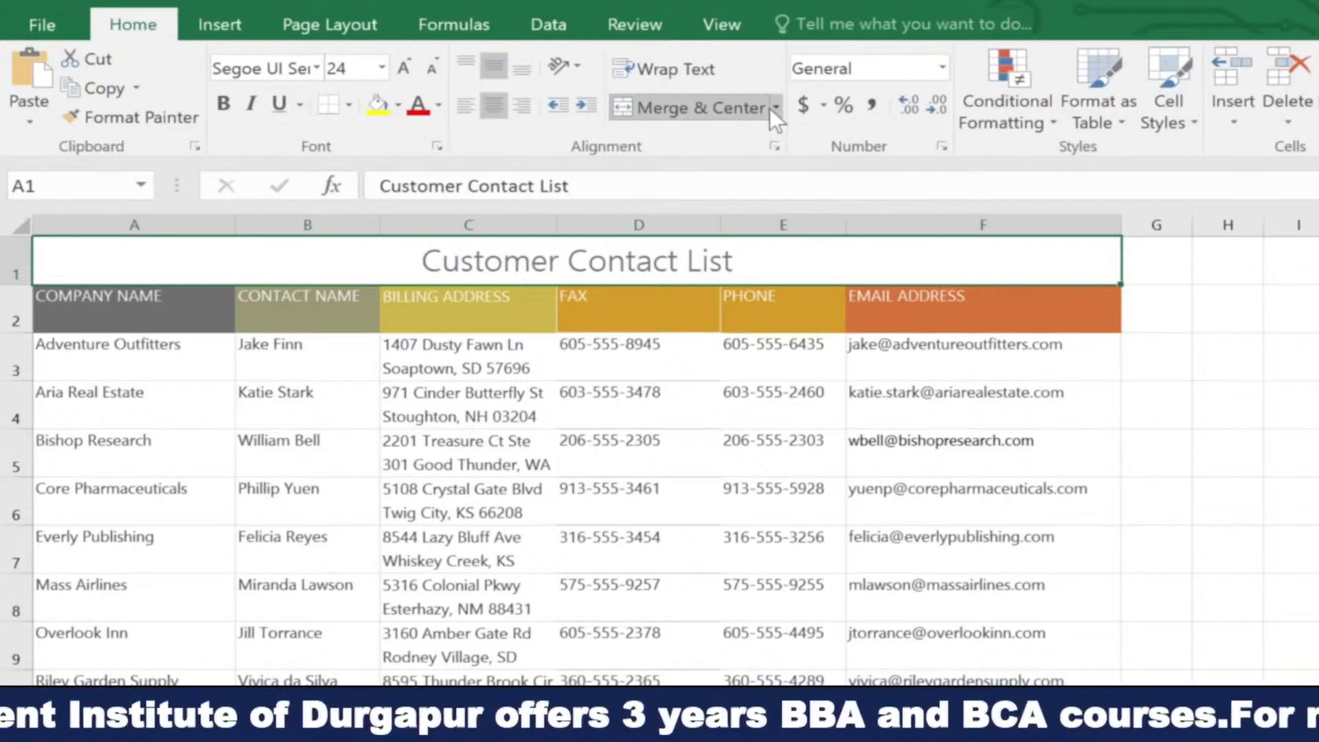
pyautogui.click(775, 108)
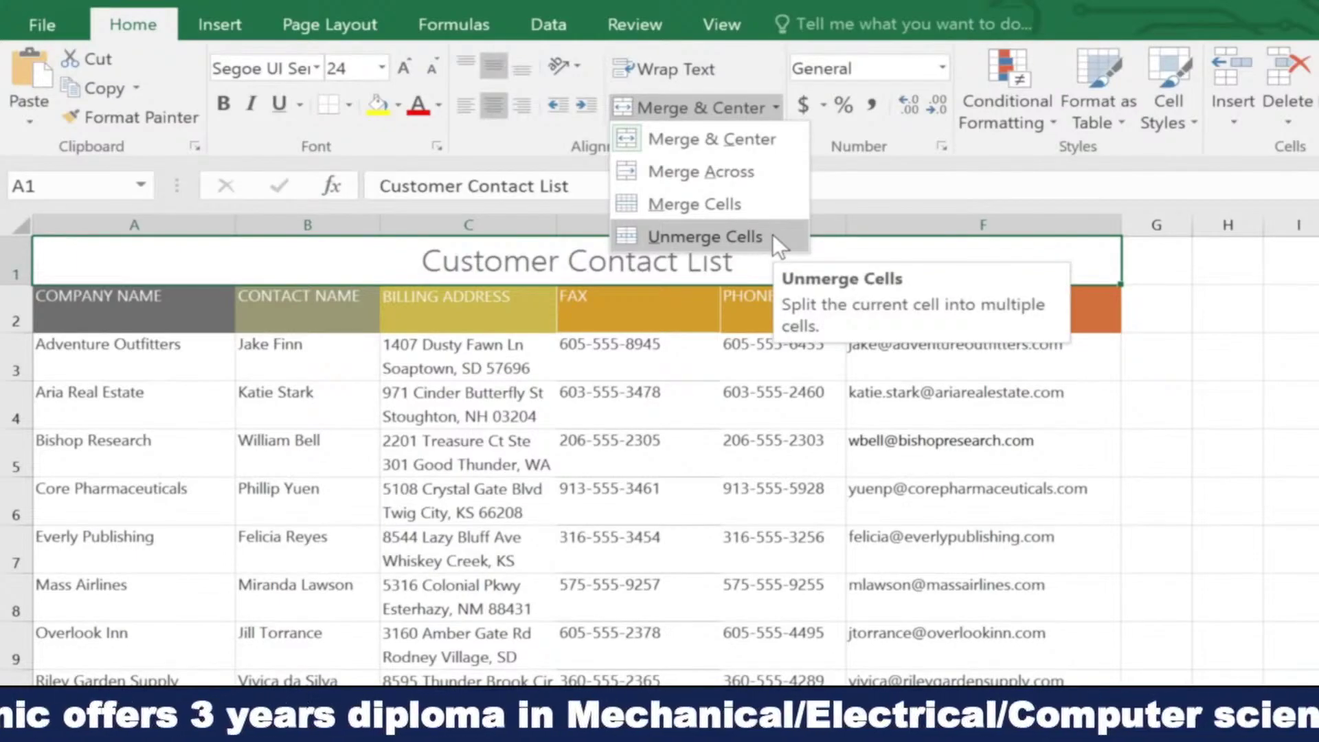
pyautogui.click(704, 261)
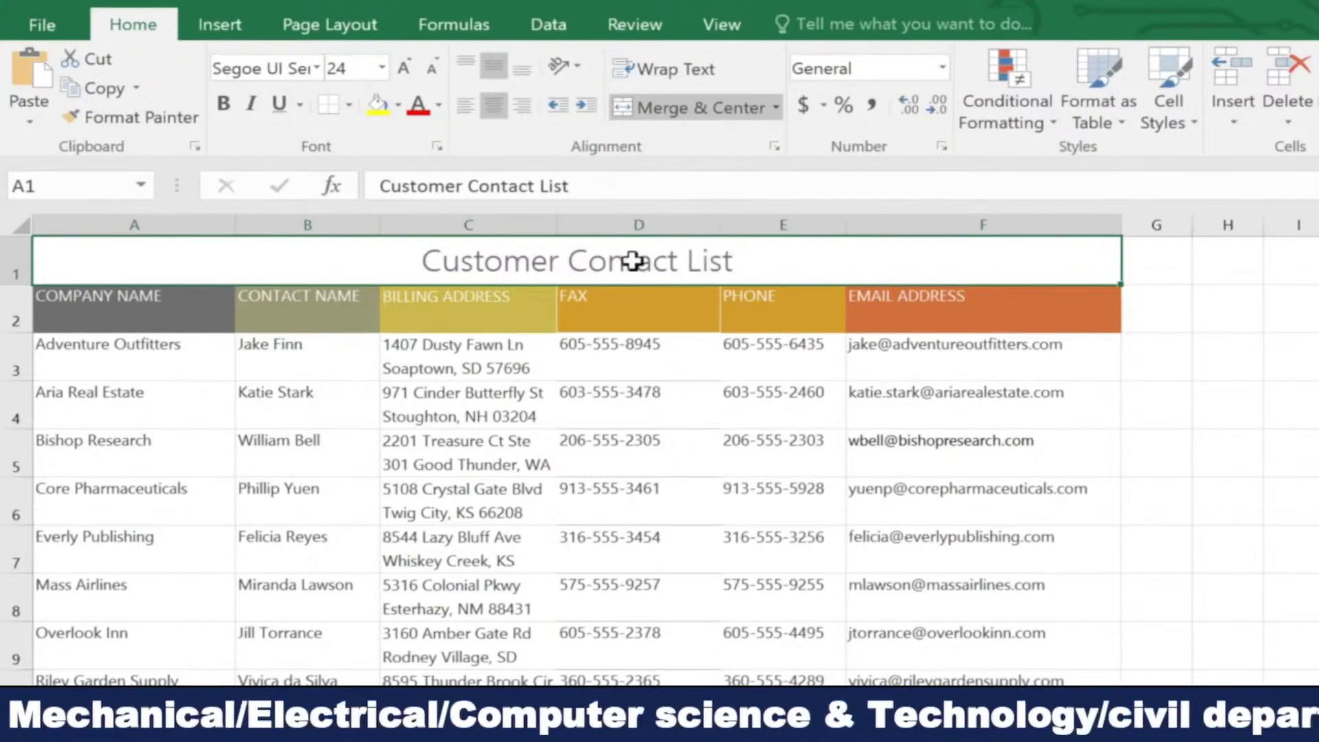
# Select the column heading cells A2:F2 from Company Name to Email Address
pyautogui.click(146, 314)
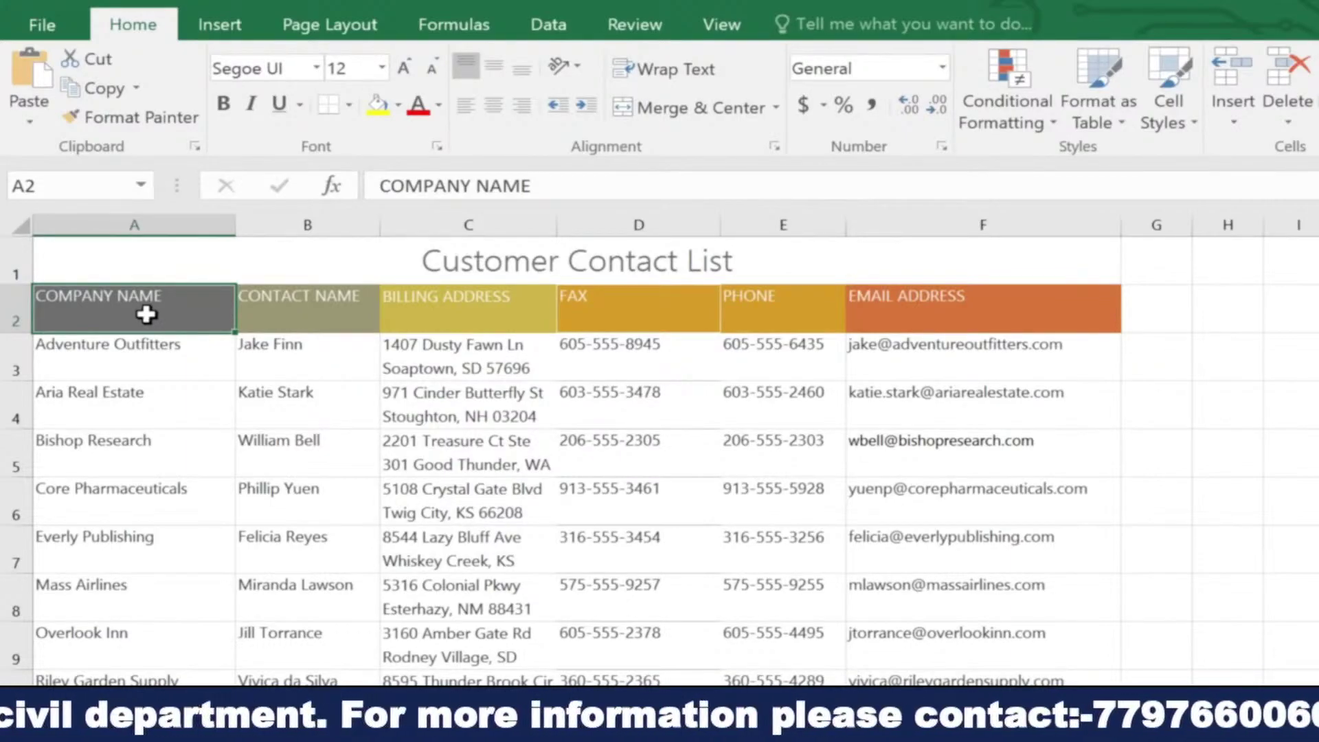
pyautogui.moveTo(146, 314); pyautogui.dragTo(1060, 317)
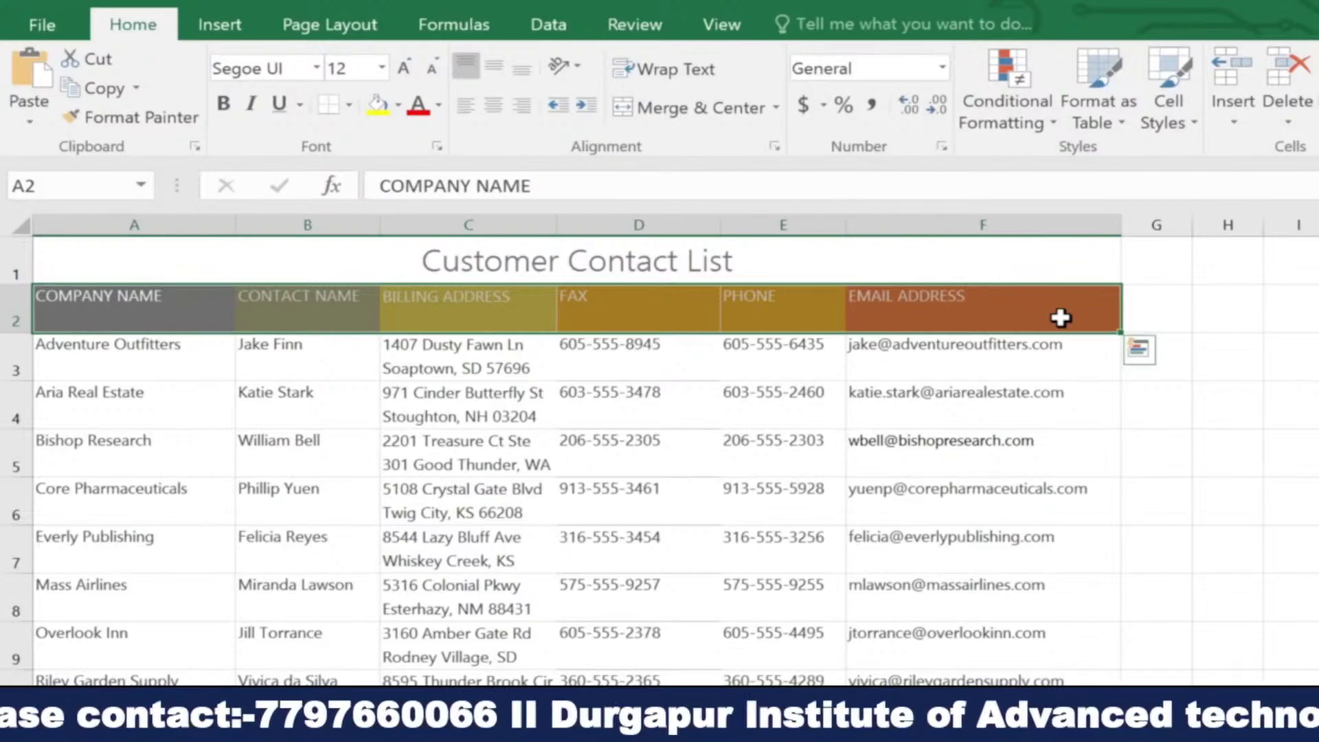
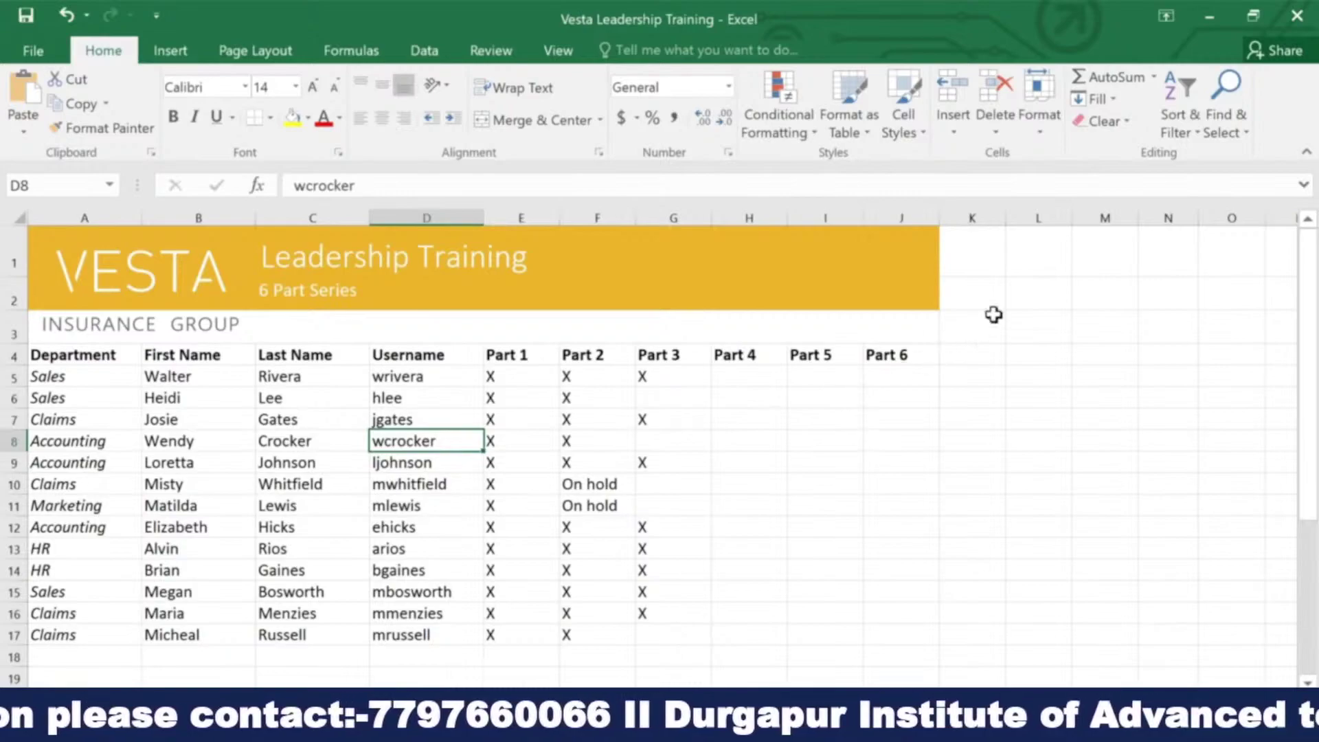
# Search the Leadership Training sheet for "Accounting" and go to the match in A9
pyautogui.click(1213, 88)
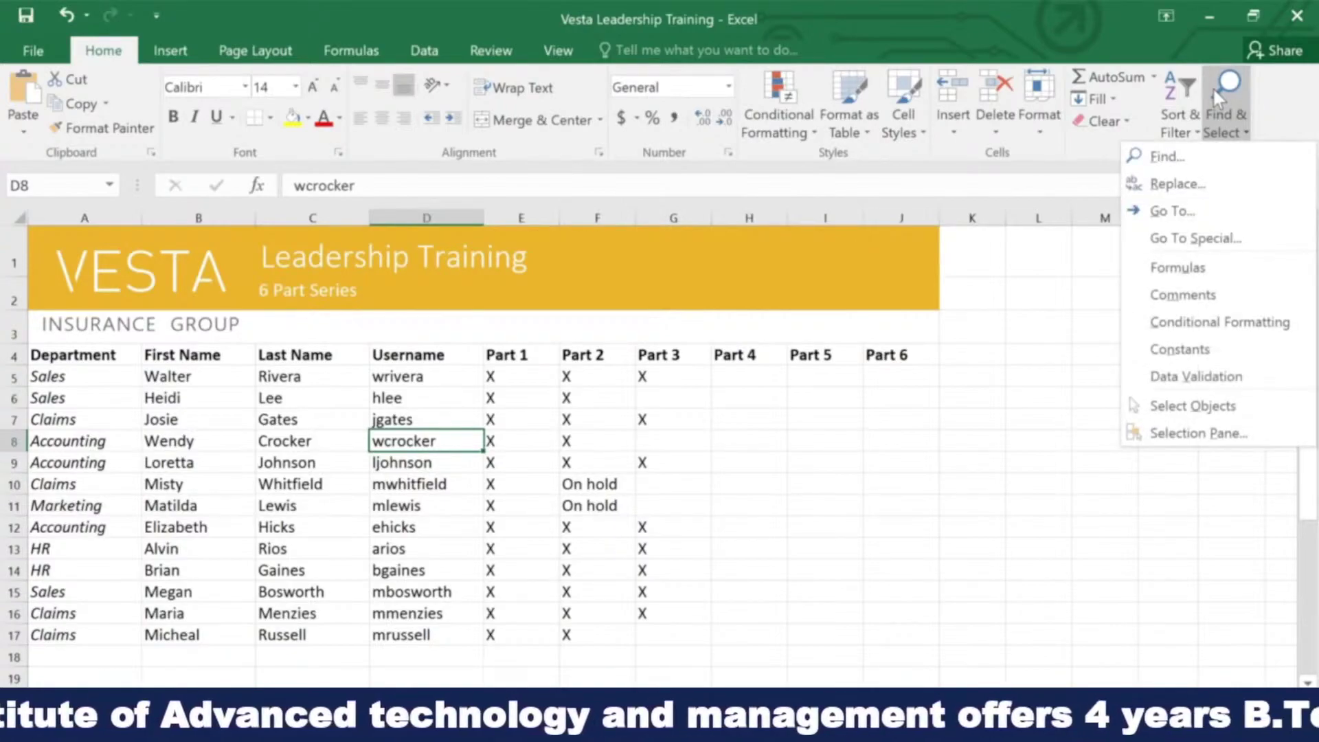
pyautogui.click(1201, 155)
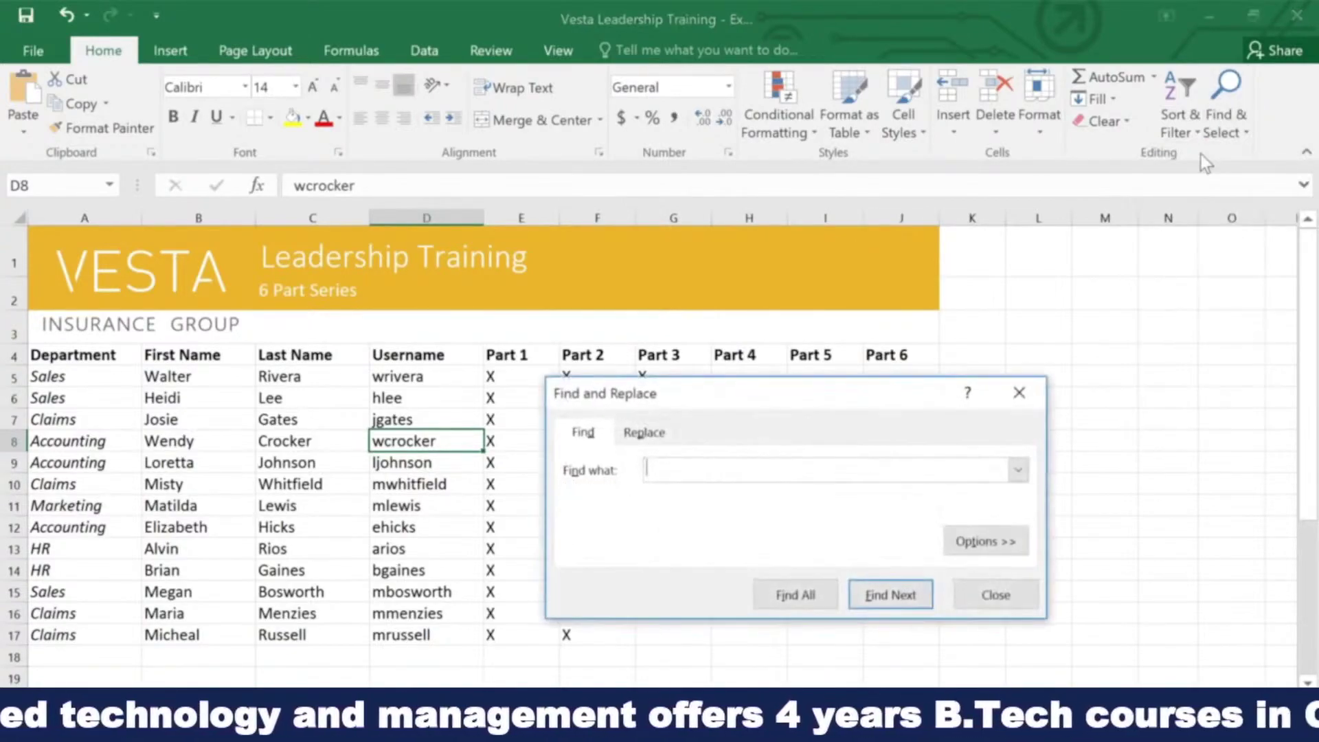
pyautogui.write('Ac')
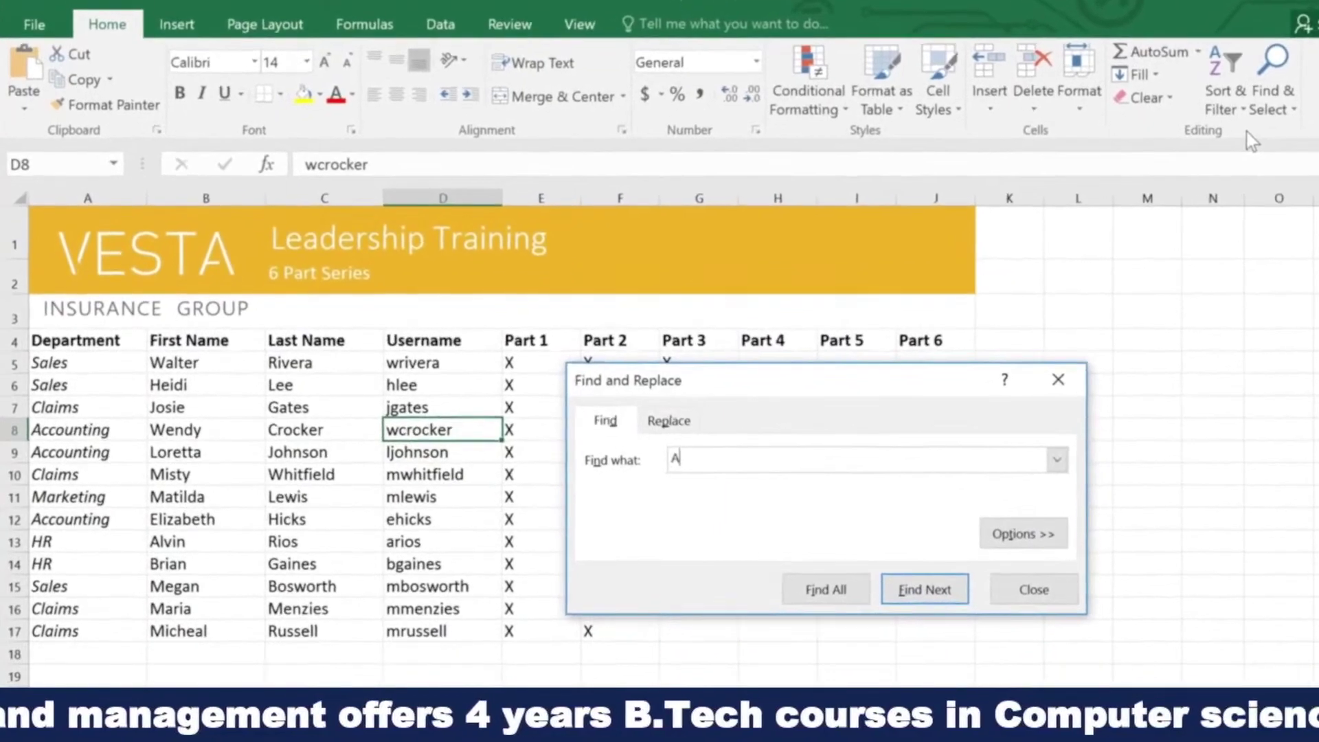
pyautogui.write('counting')
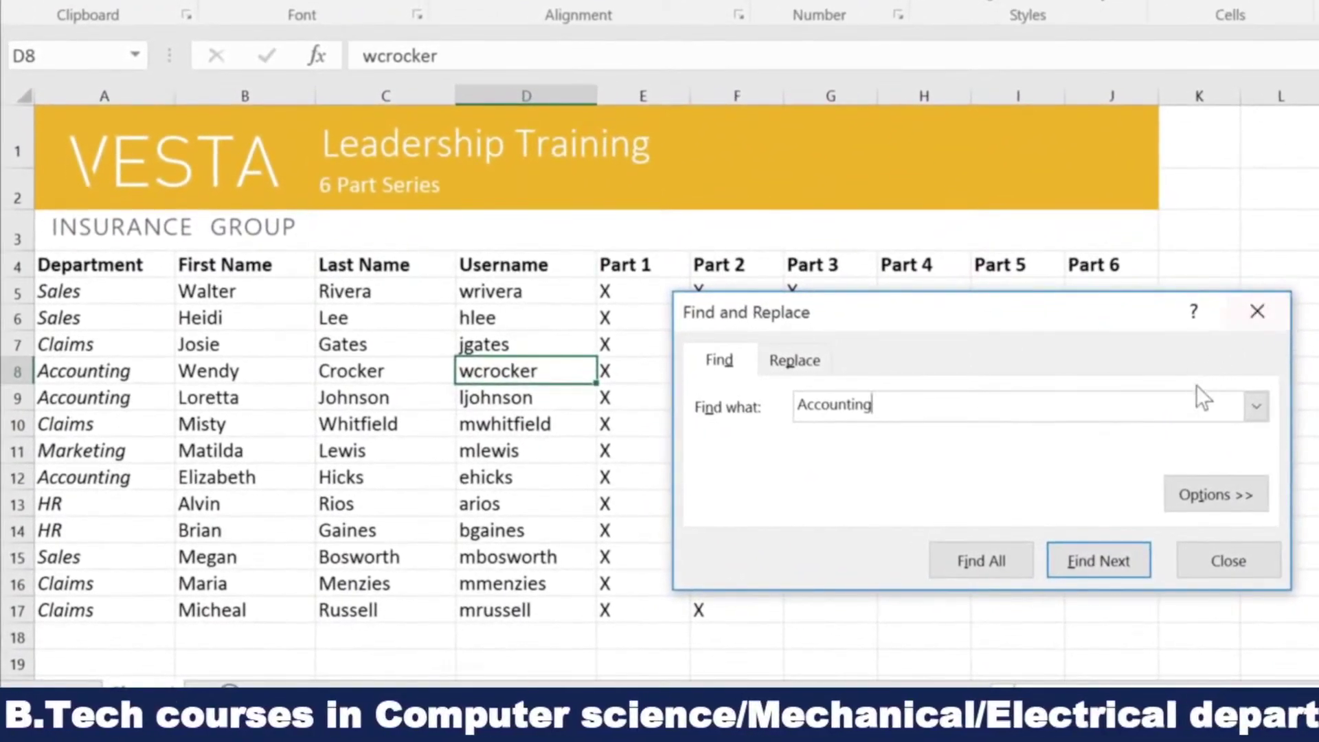
pyautogui.click(1123, 566)
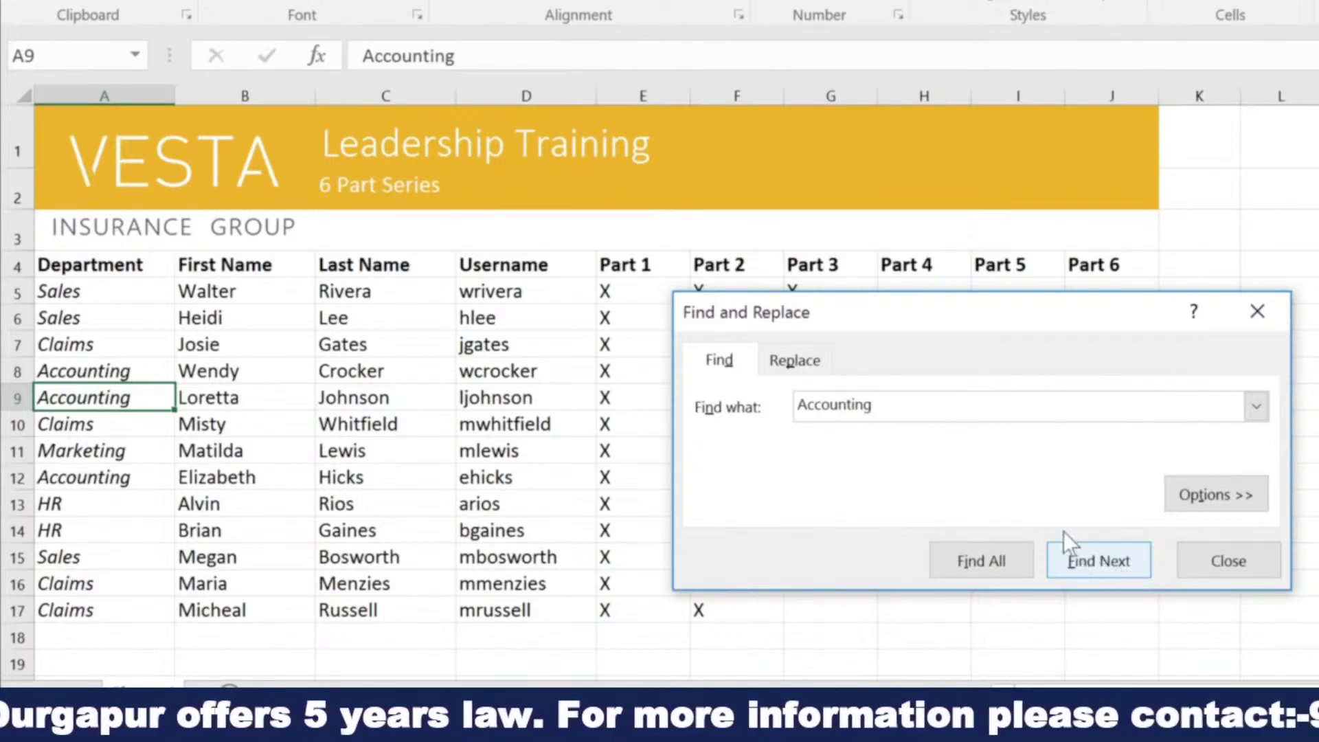
# Replace the found "Accounting" entry in A9 with "Finance"
pyautogui.click(813, 360)
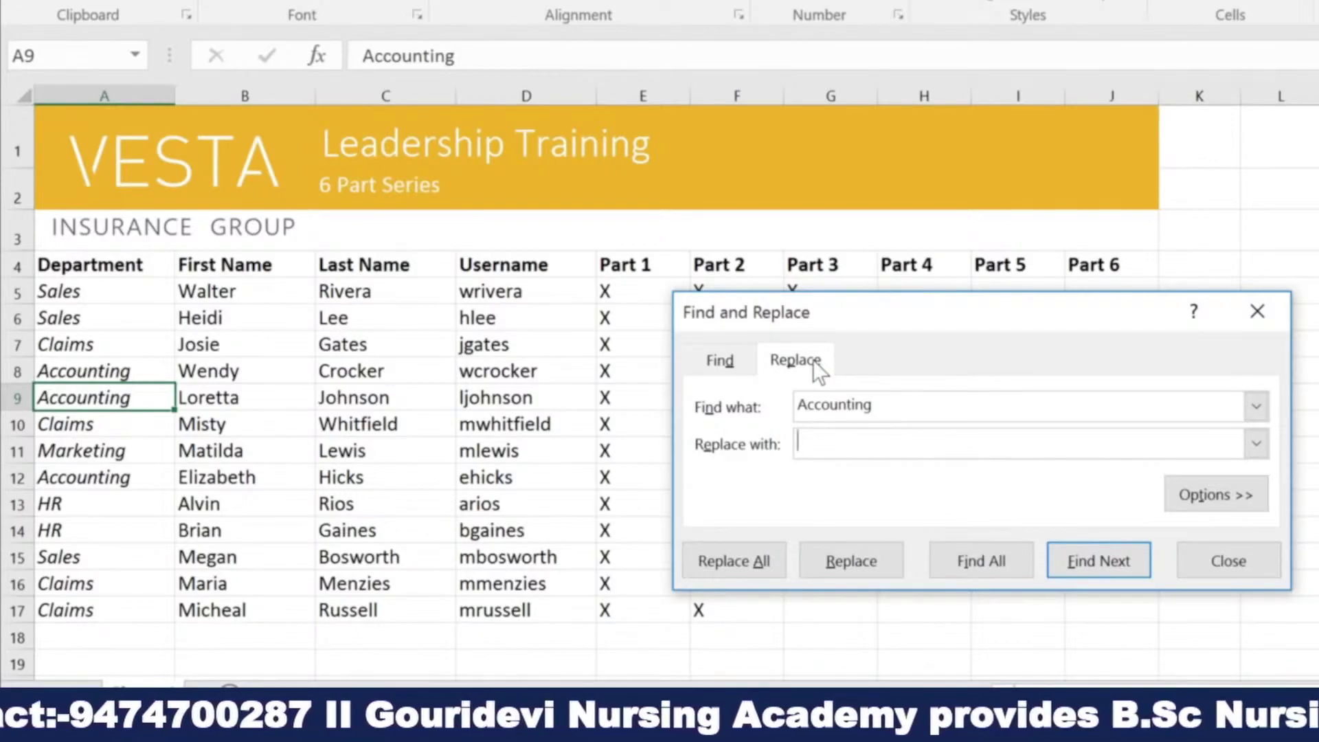
pyautogui.write('Finance')
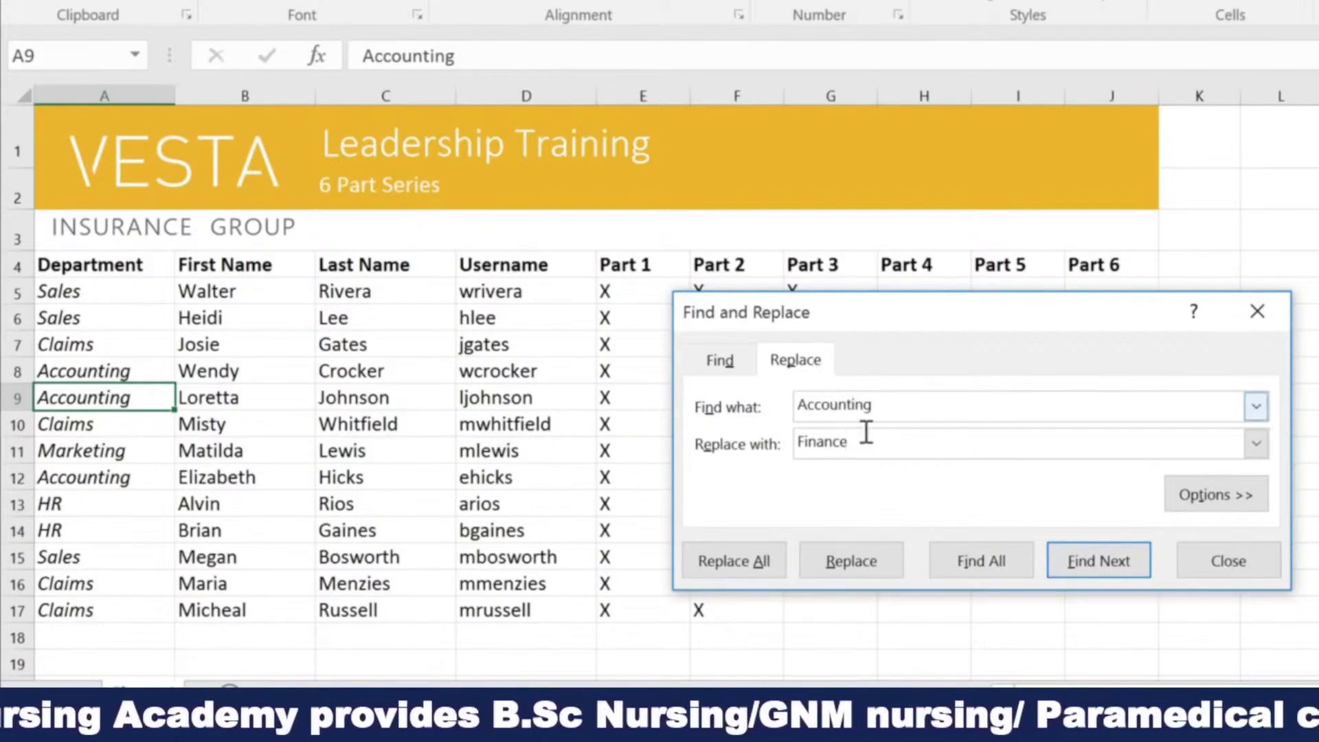
pyautogui.click(880, 555)
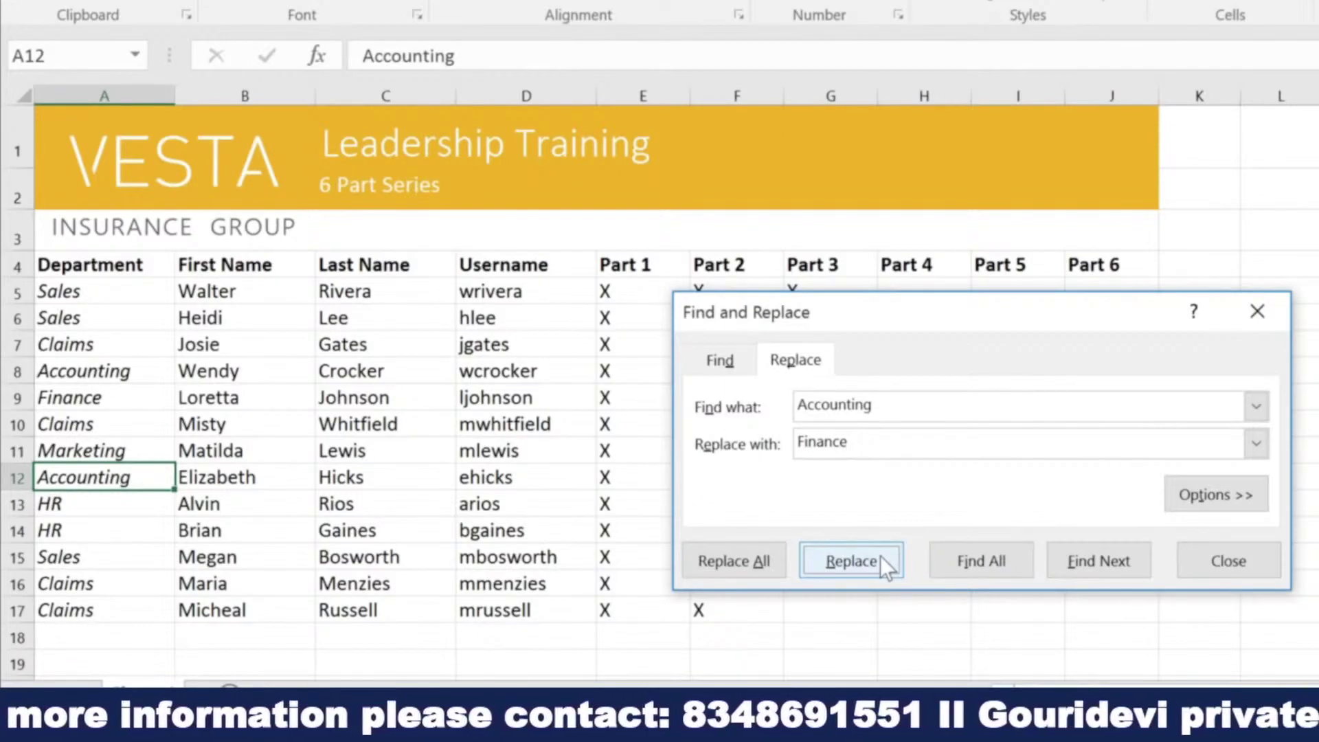
# Go to the next match, replace all remaining "Accounting" entries with "Finance", and close Find and Replace
pyautogui.click(1108, 564)
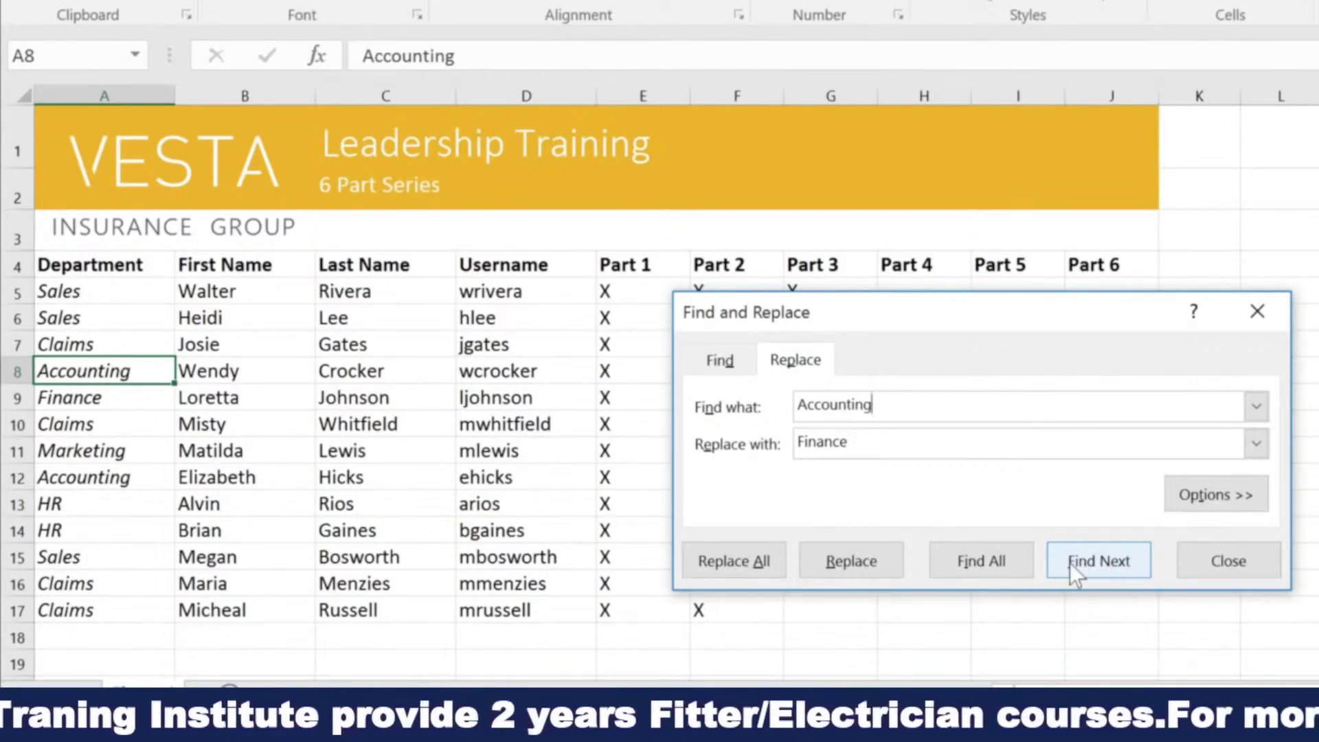
pyautogui.click(745, 562)
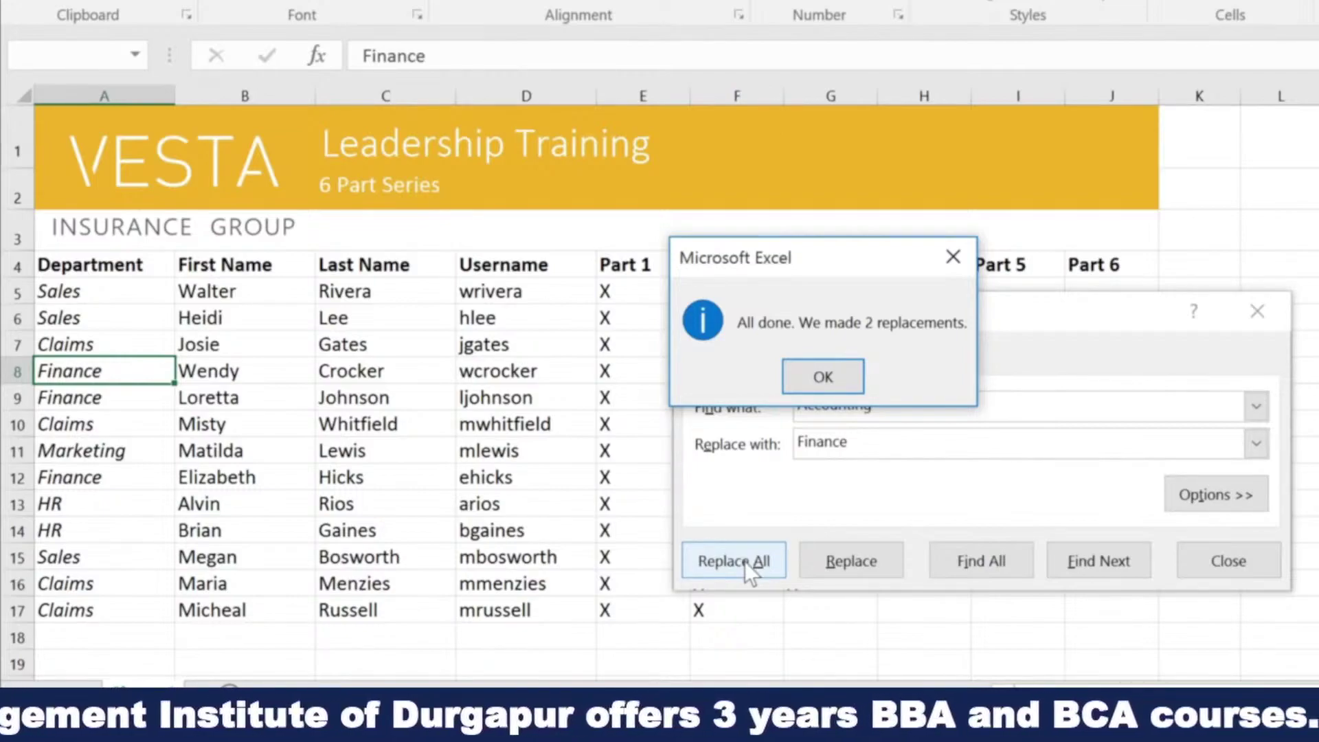
pyautogui.click(810, 391)
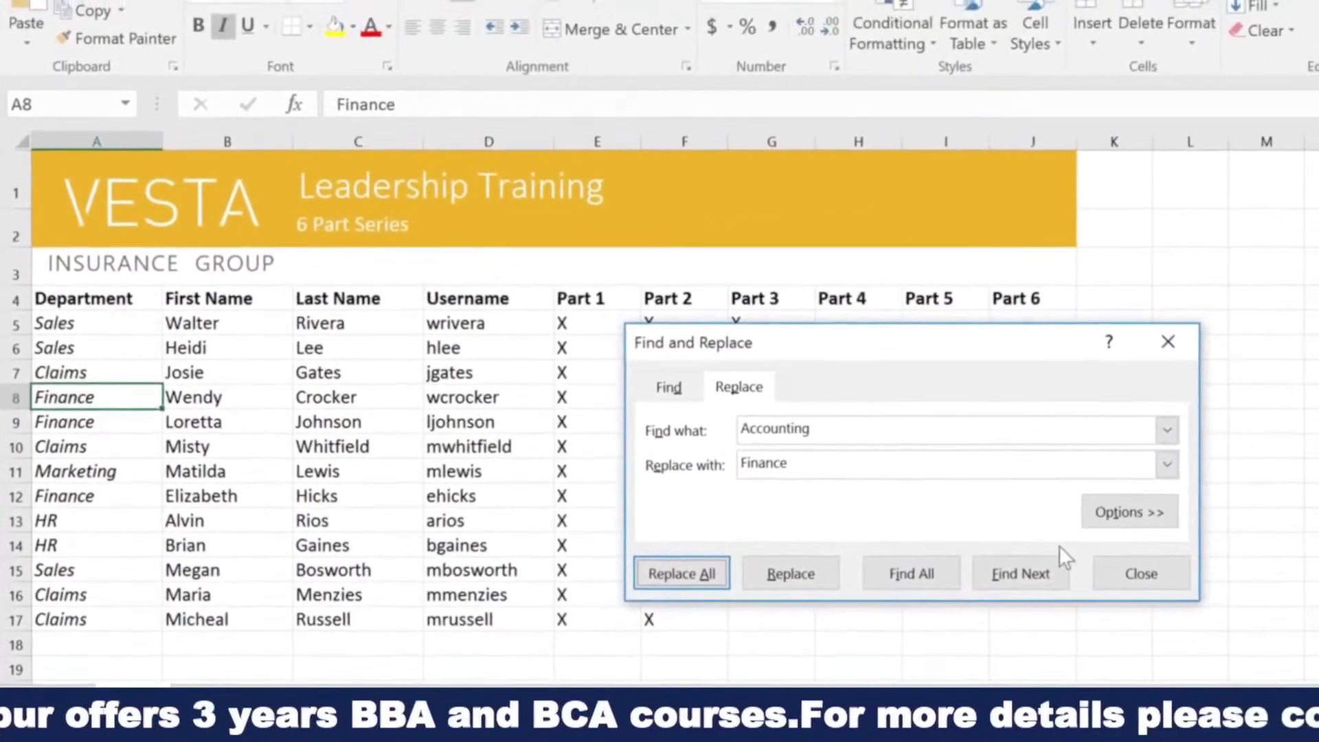
pyautogui.click(1107, 579)
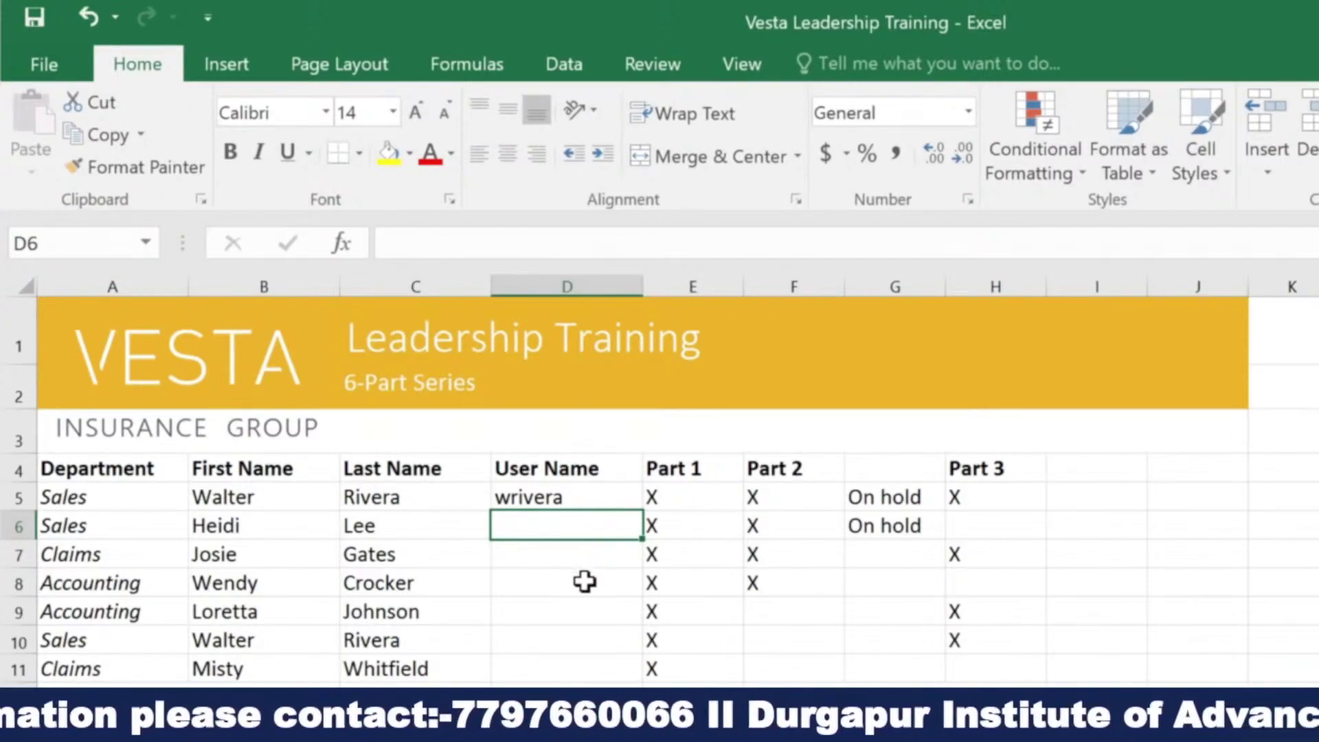
# Select cell D9 and move the active cell two columns left and four rows up to B5
pyautogui.click(583, 612)
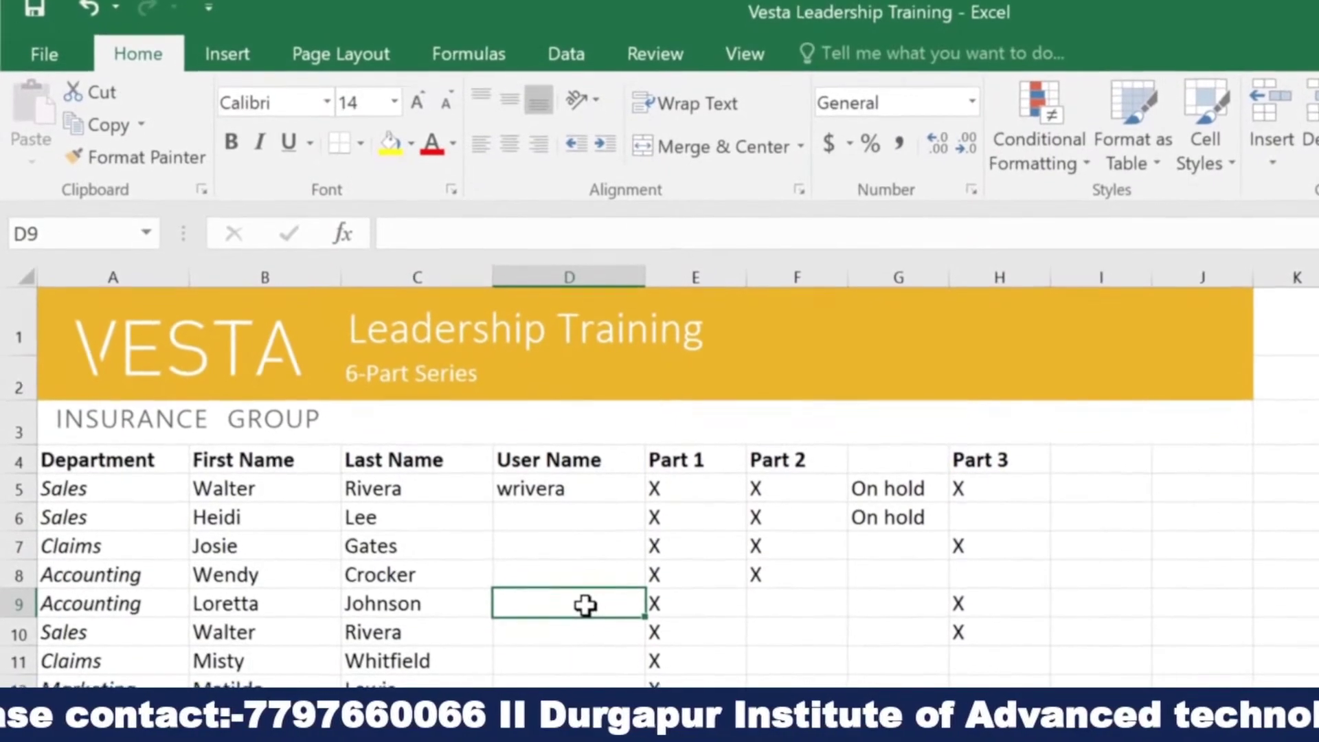
pyautogui.press('Left')
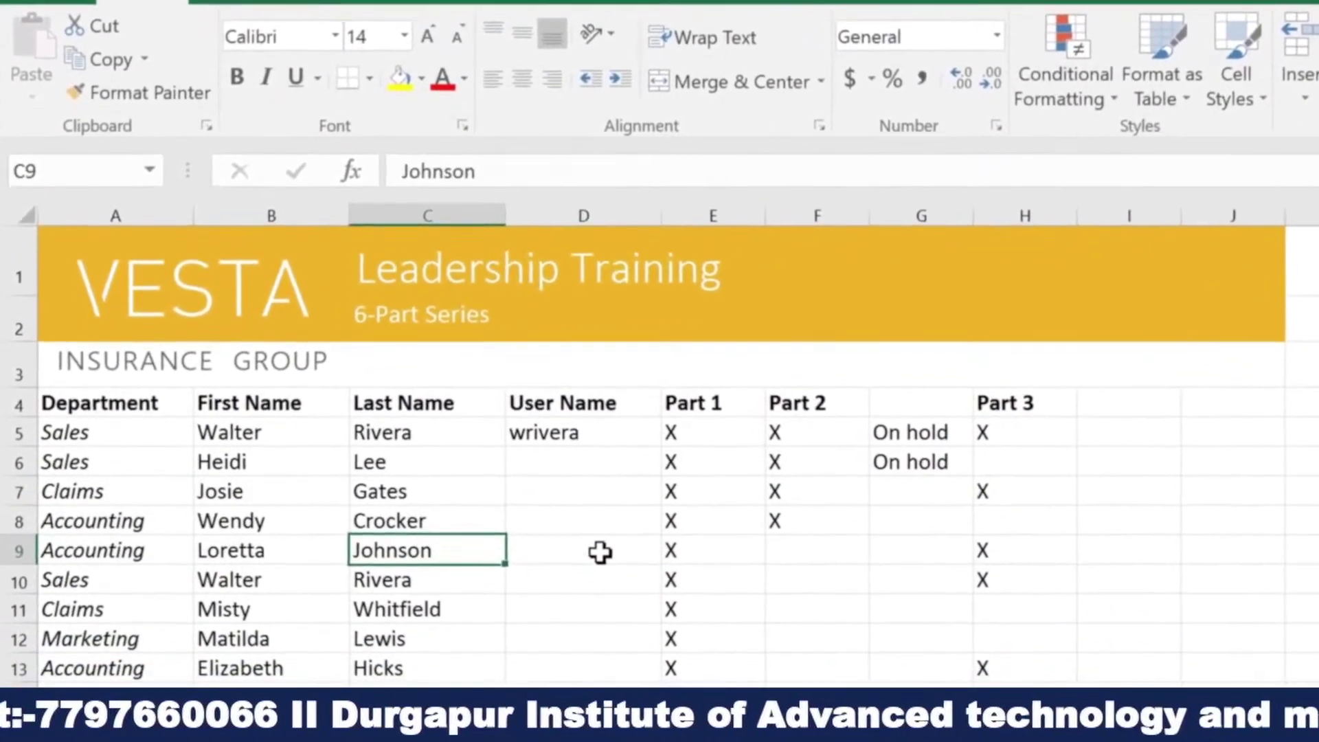
pyautogui.press('Left')
pyautogui.press('Up')
pyautogui.press('Up')
pyautogui.press('Up')
pyautogui.press('Up')
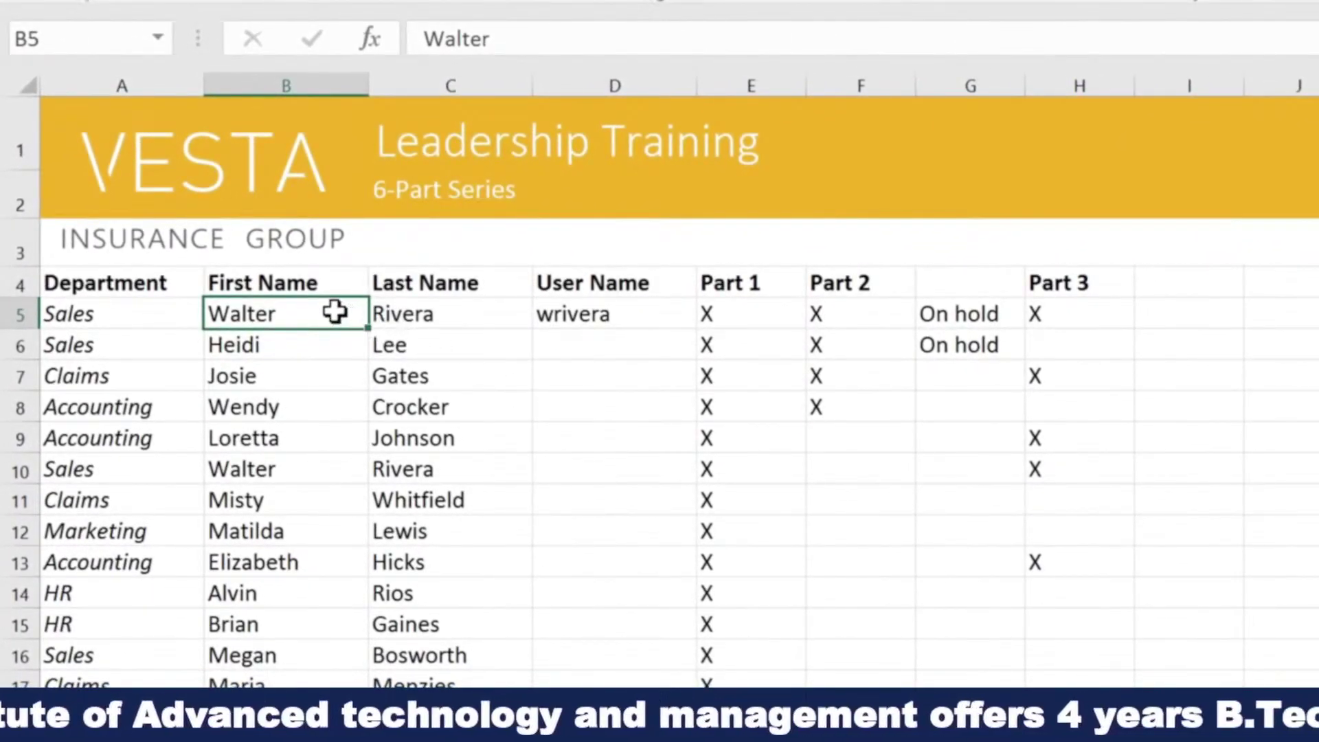
# Select the First Name and Last Name entries from B5 down through column C, and reduce the selection to B9
pyautogui.moveTo(335, 313); pyautogui.dragTo(474, 715)
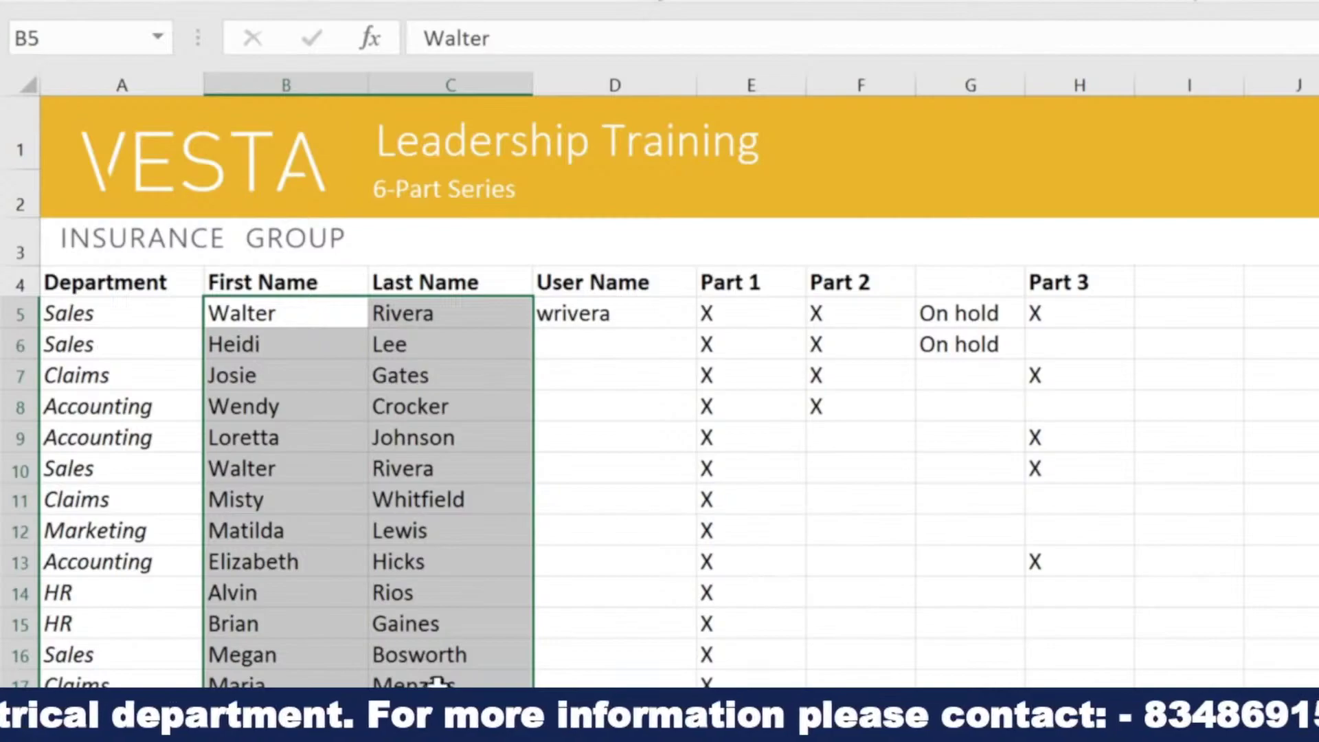
pyautogui.click(304, 442)
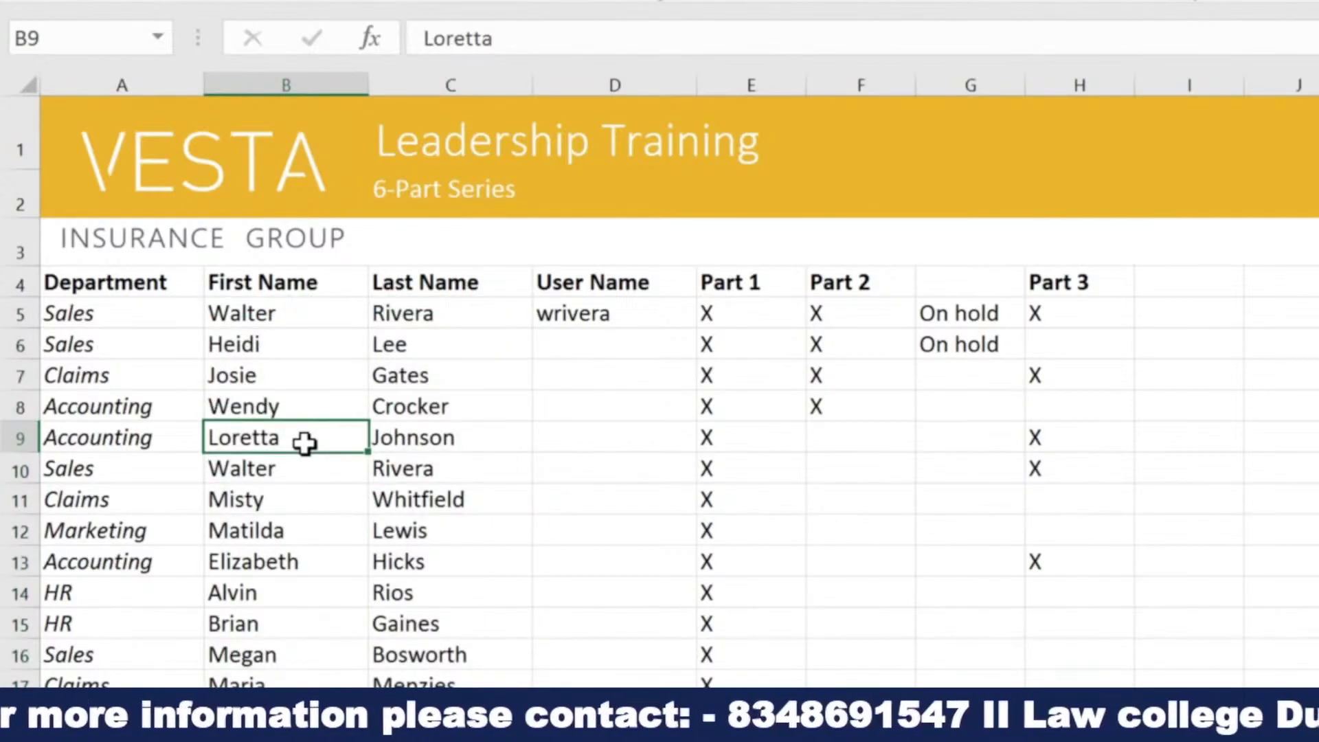
# Enter an uppercase X in the Part 2 cell F9, correcting the lowercase entry
pyautogui.click(826, 445)
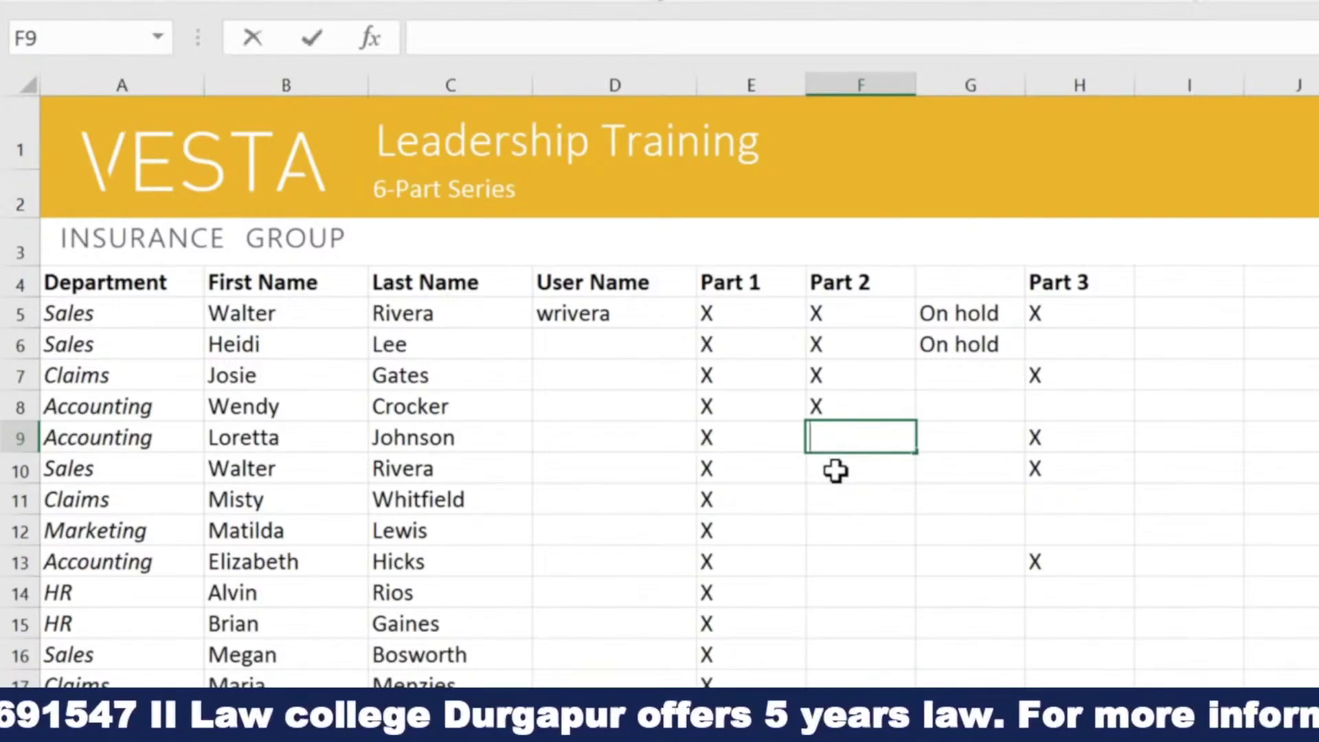
pyautogui.write('x')
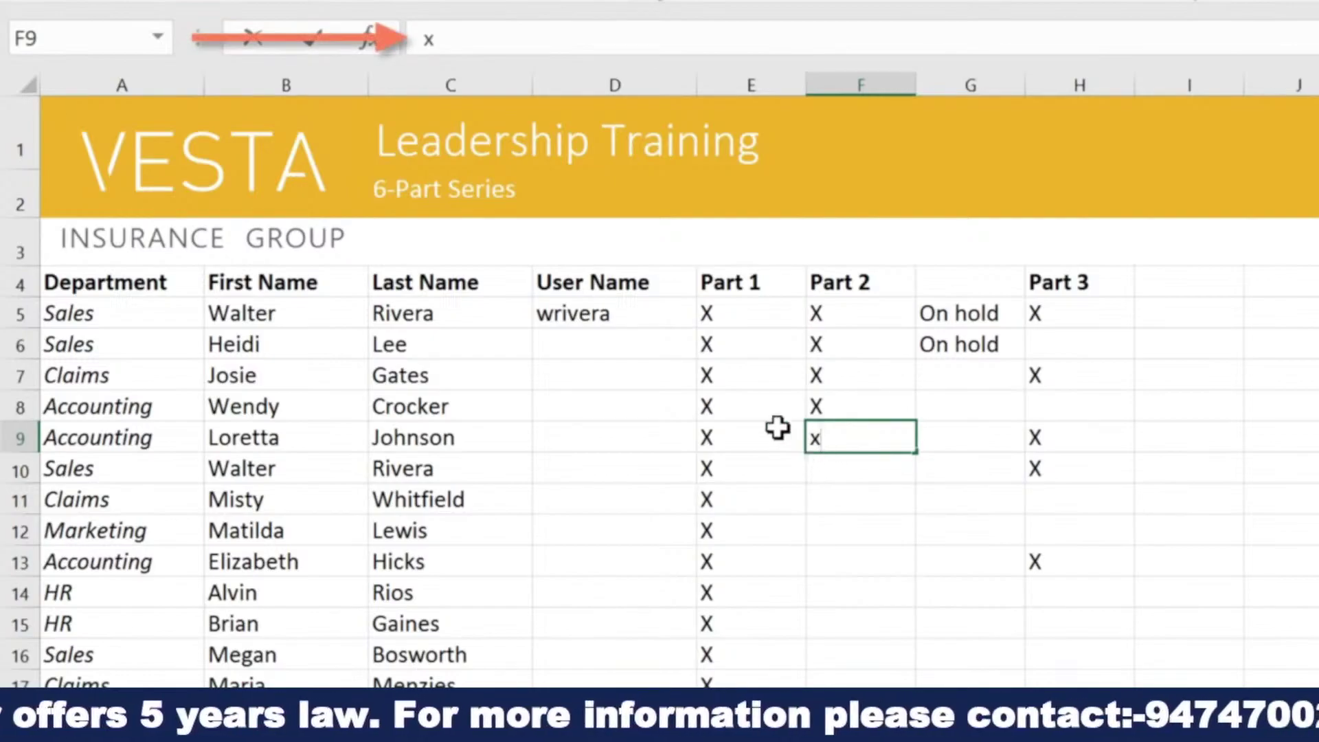
pyautogui.click(456, 40)
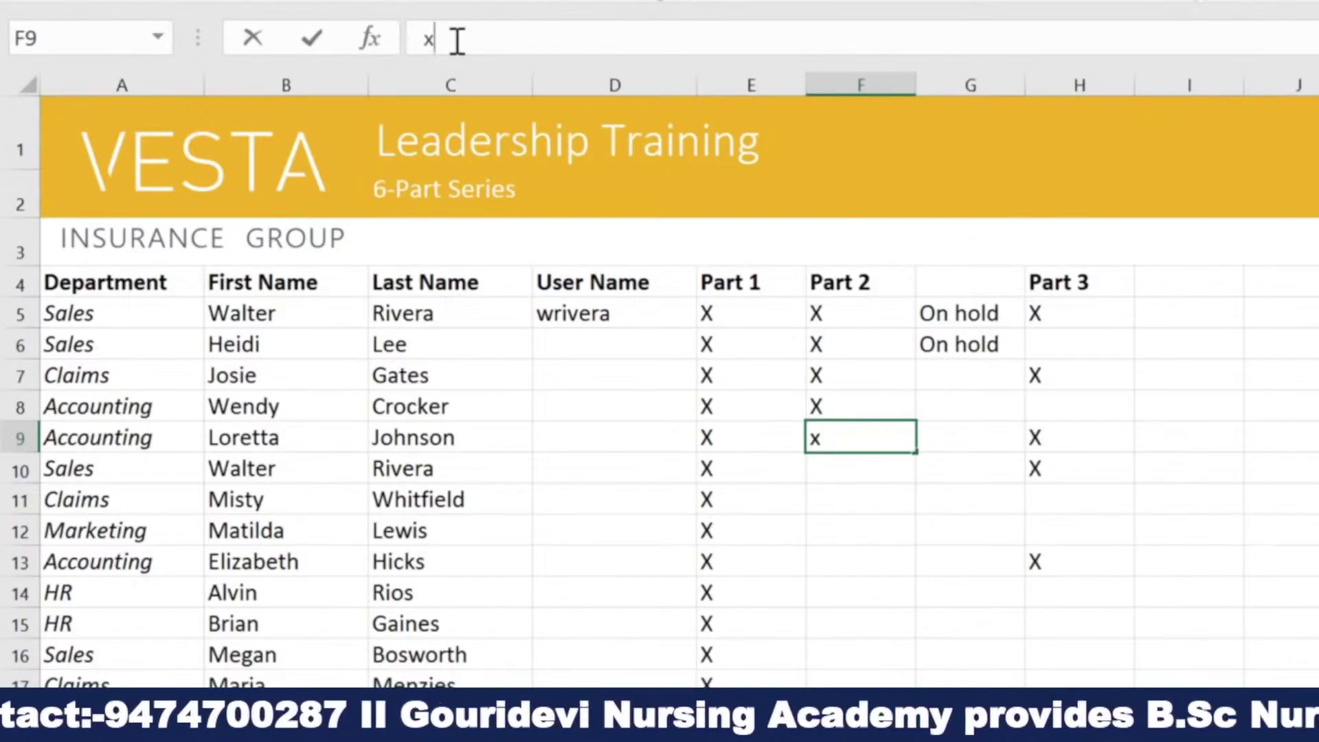
pyautogui.press('BackSpace')
pyautogui.write('X')
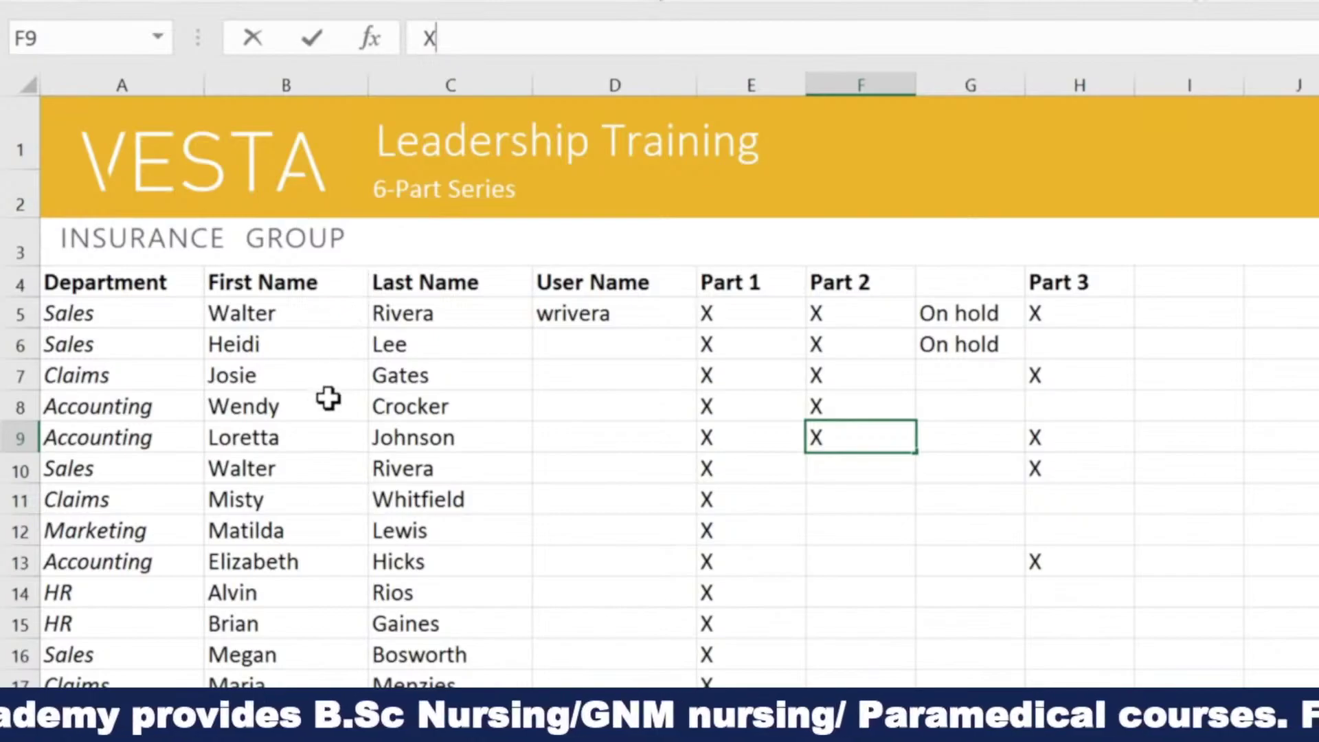
pyautogui.click(333, 468)
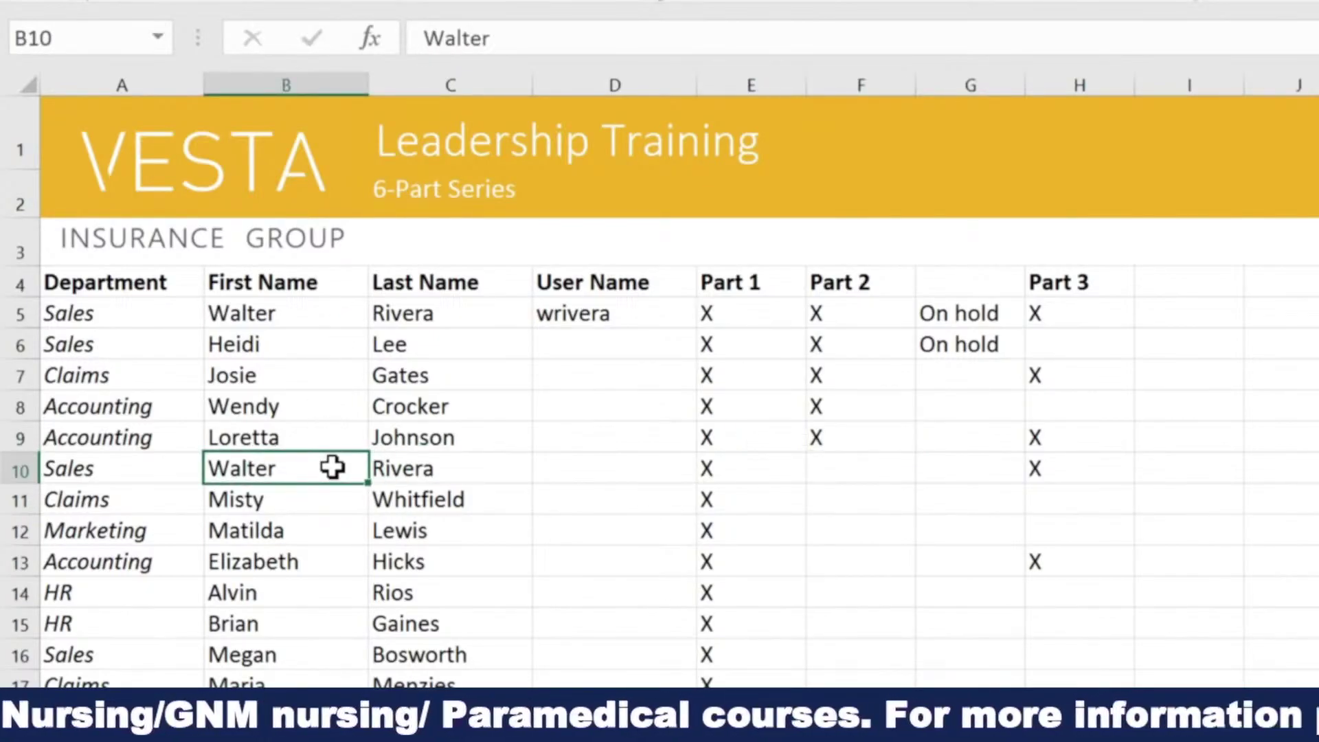
# Clear the contents of the duplicate entry in A10:H10 and delete the emptied cells so the entries below shift up
pyautogui.click(319, 311)
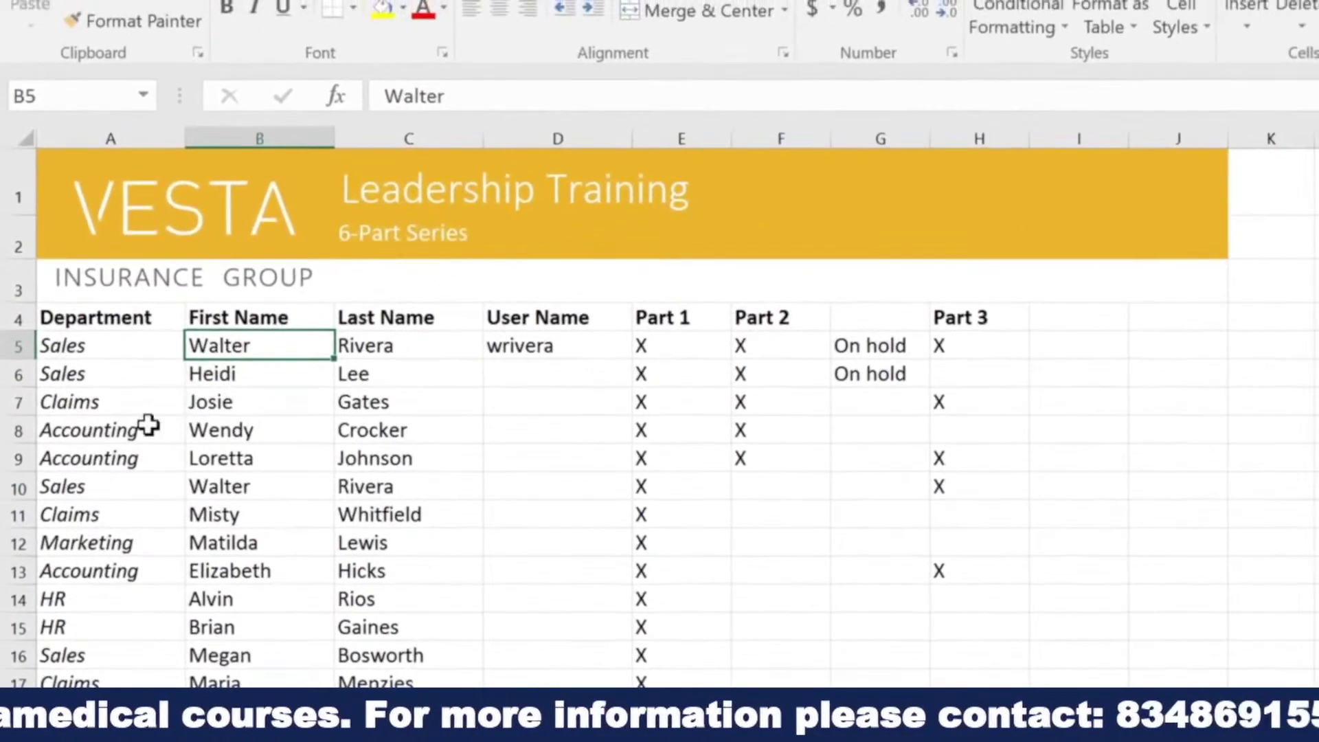
pyautogui.moveTo(162, 486); pyautogui.dragTo(492, 492)
pyautogui.moveTo(421, 516); pyautogui.dragTo(842, 517)
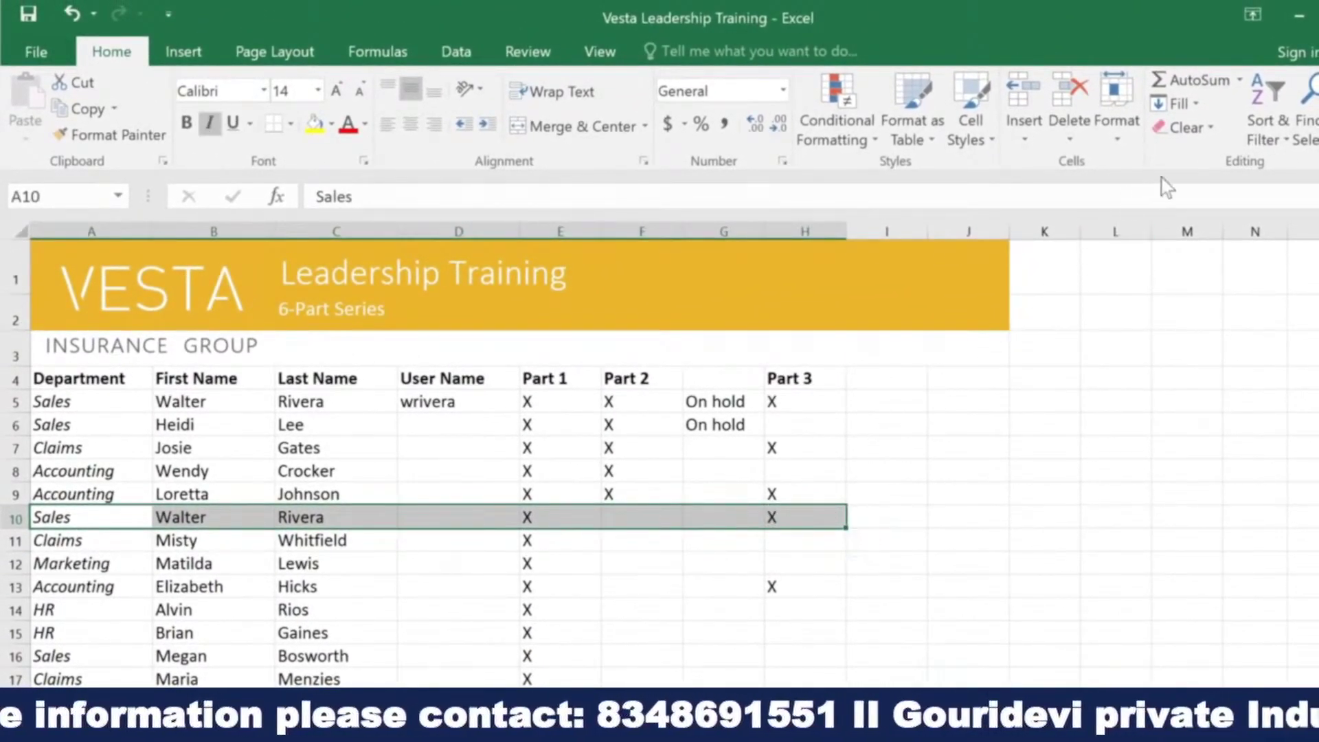
pyautogui.click(1209, 131)
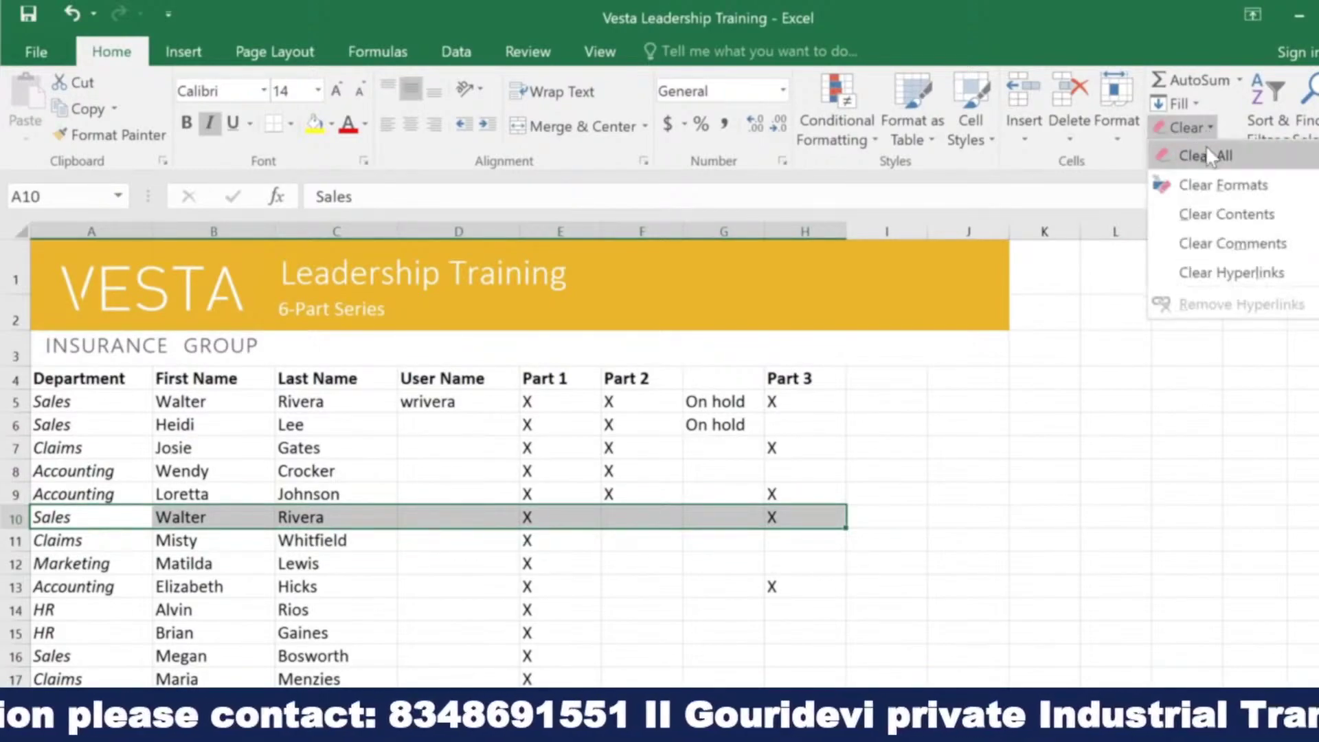
pyautogui.click(1212, 216)
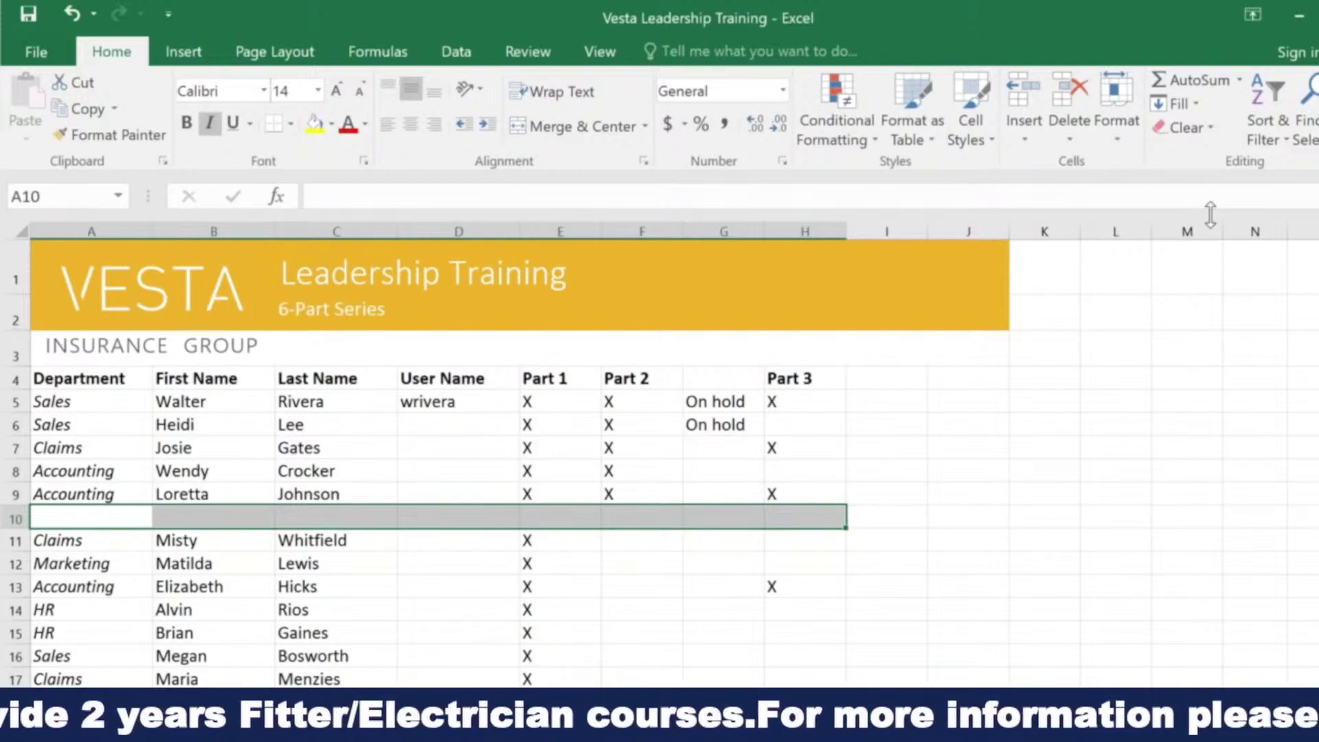
pyautogui.click(1063, 101)
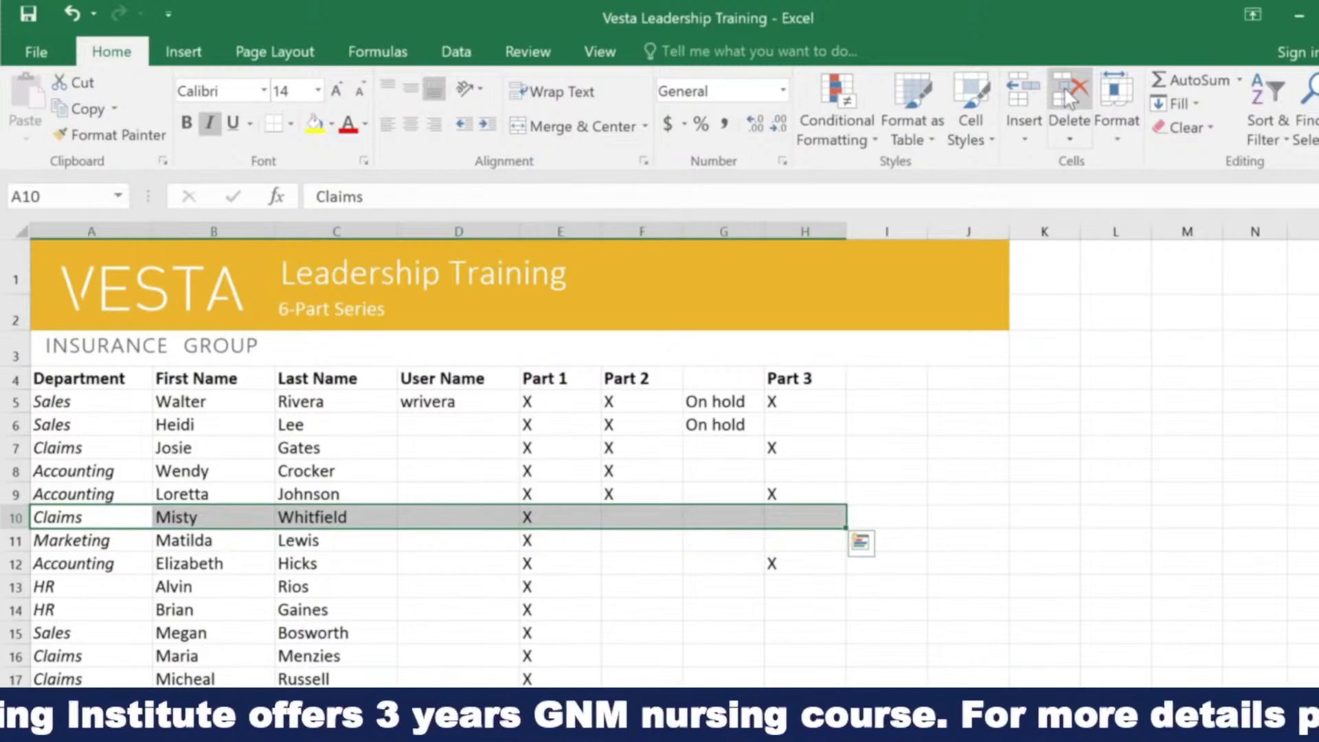
pyautogui.hotkey('ctrl', 'z')
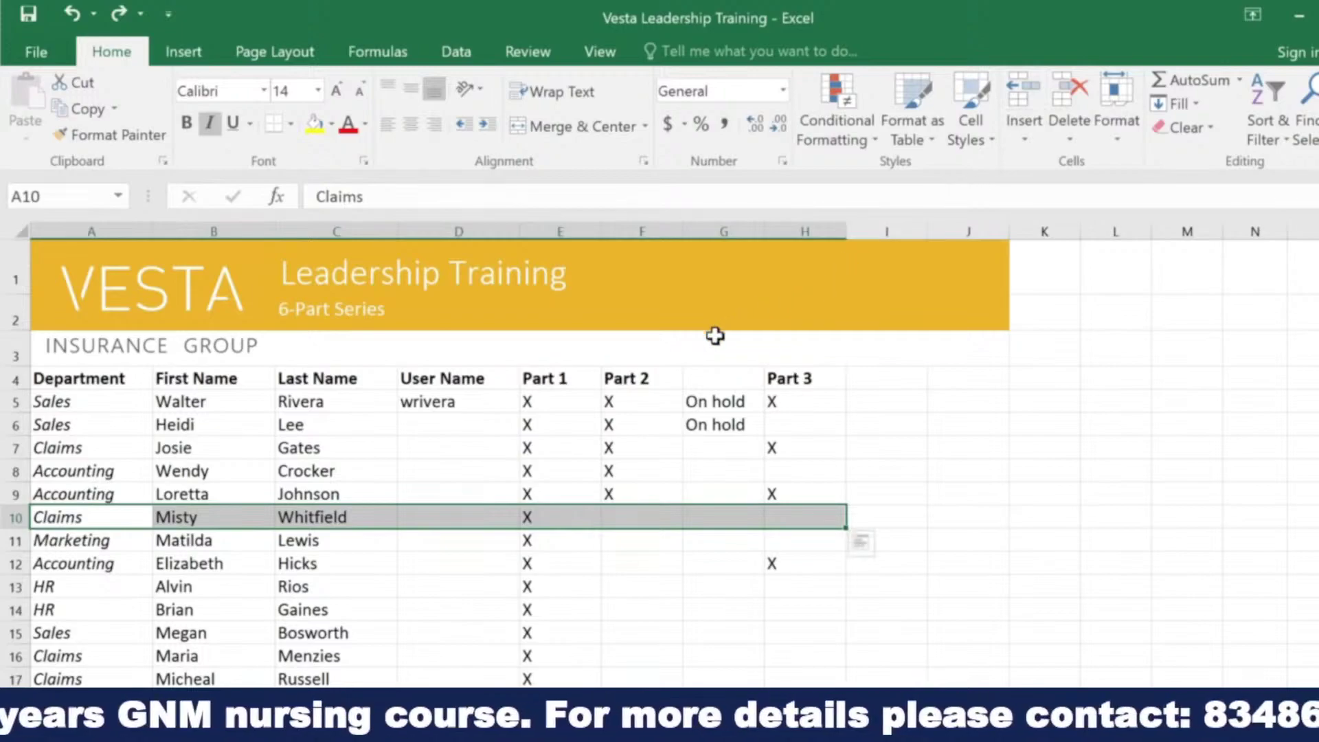
# Copy the X in F9, paste it into the Part 2 cells from F12 downward, and show the additional paste options
pyautogui.click(670, 375)
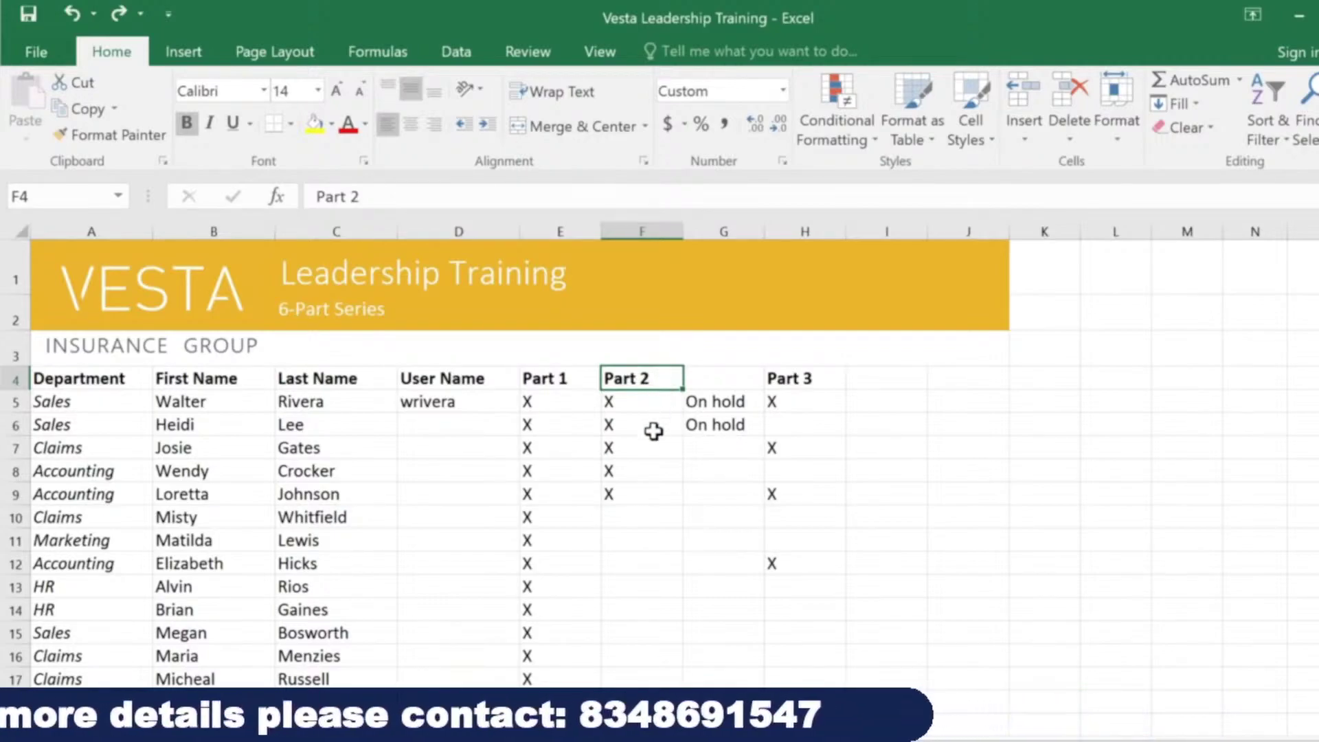
pyautogui.press('Down')
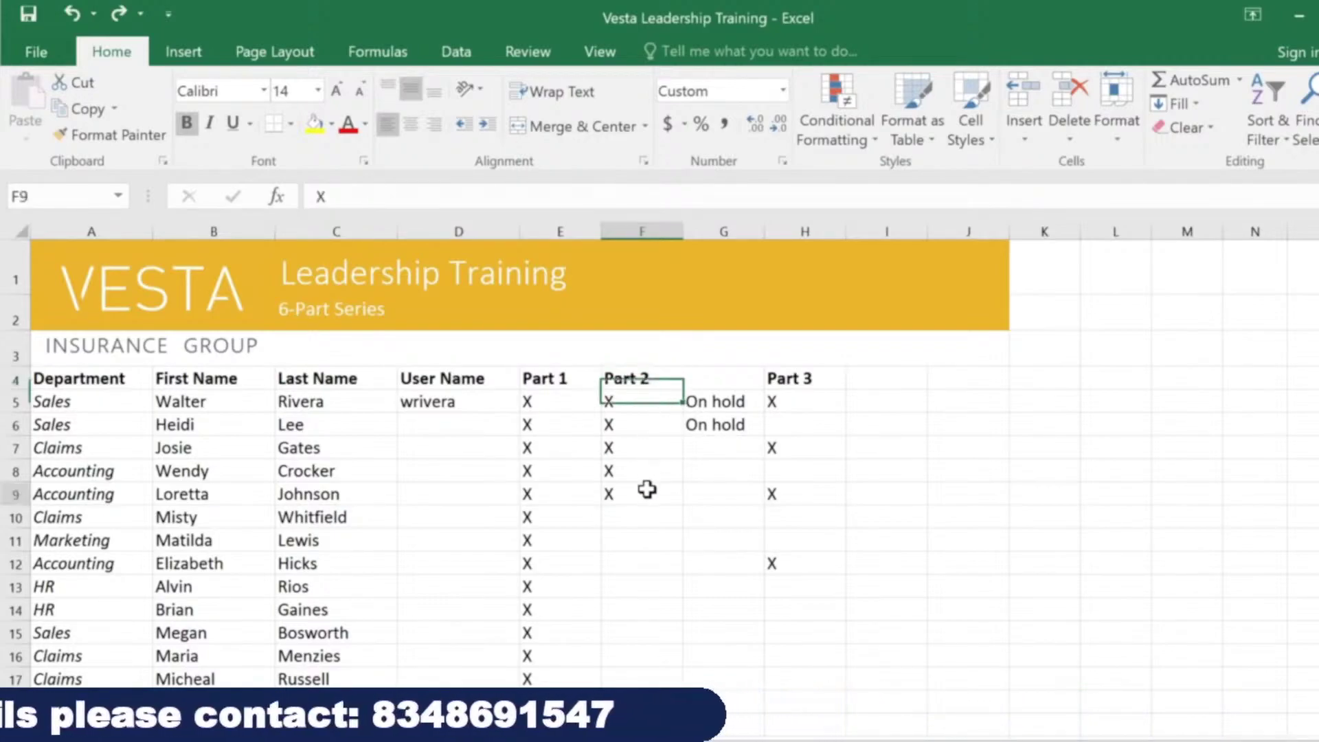
pyautogui.hotkey('ctrl', 'Down')
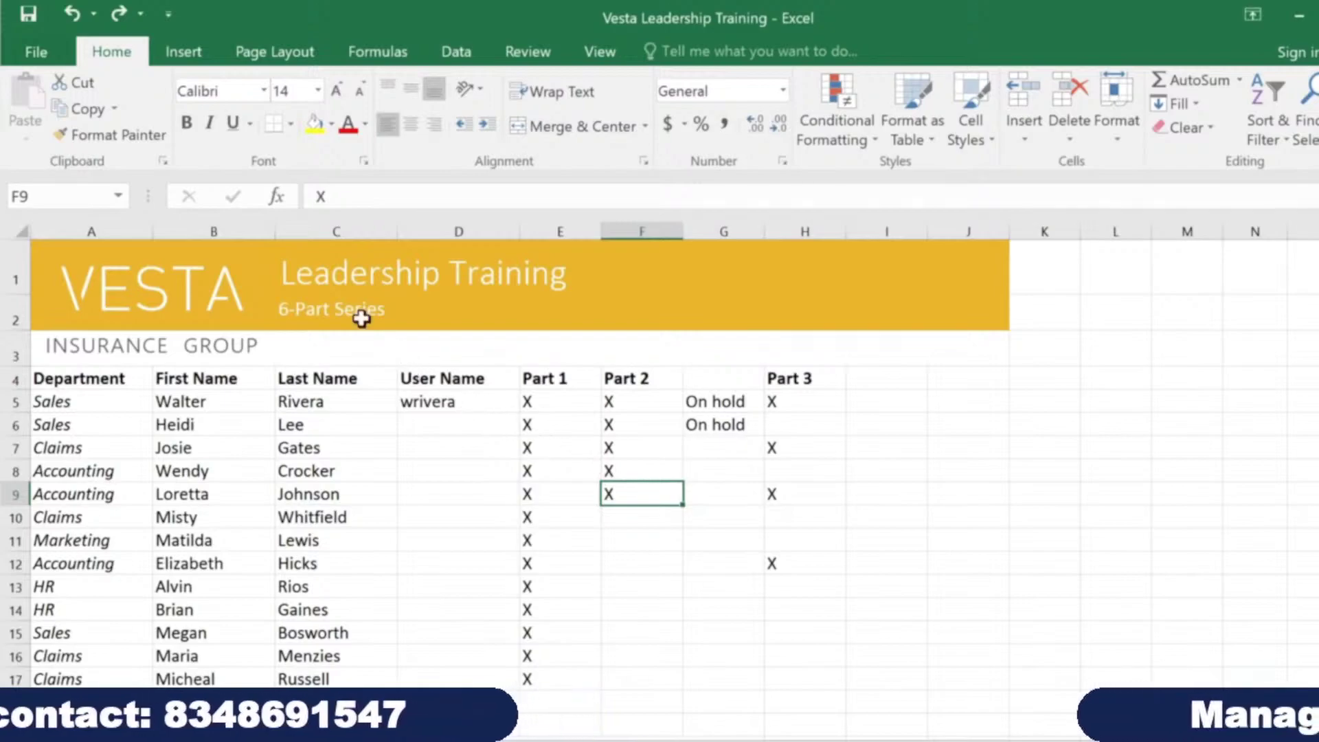
pyautogui.click(101, 117)
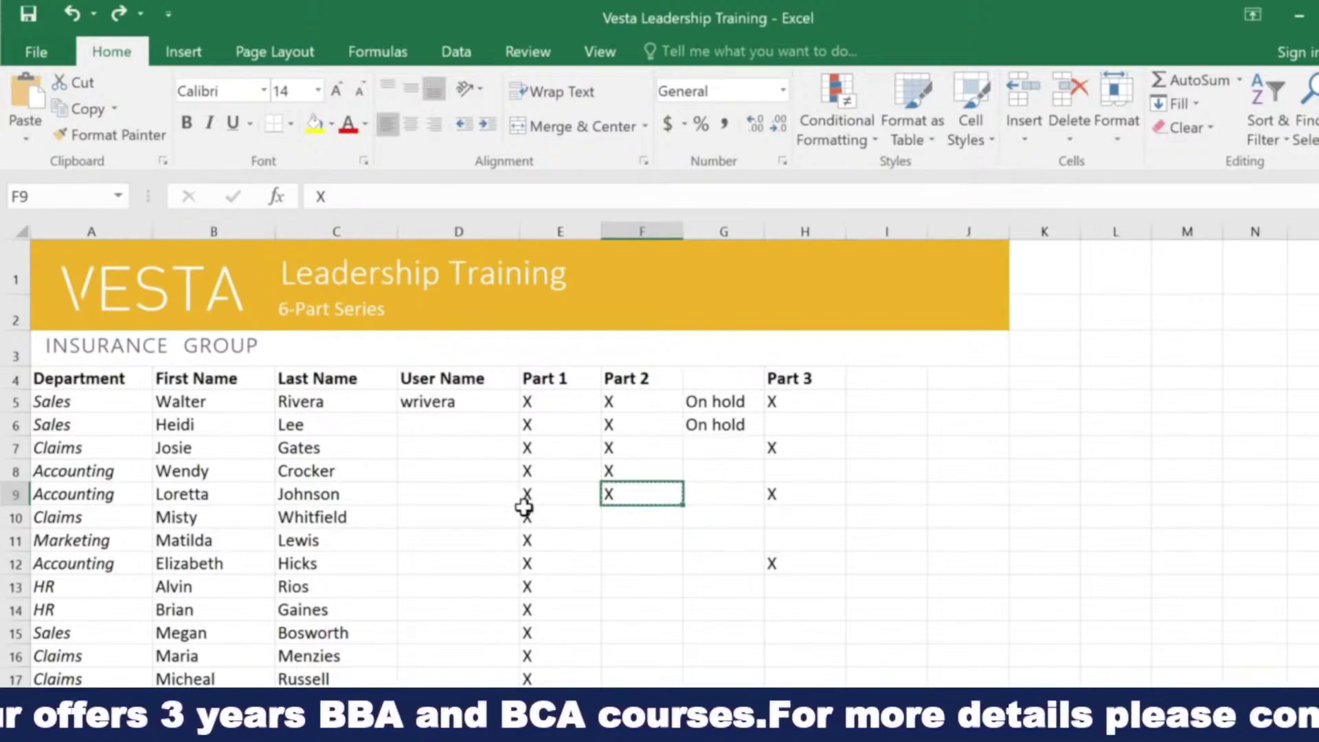
pyautogui.click(631, 563)
pyautogui.moveTo(631, 564); pyautogui.dragTo(624, 677)
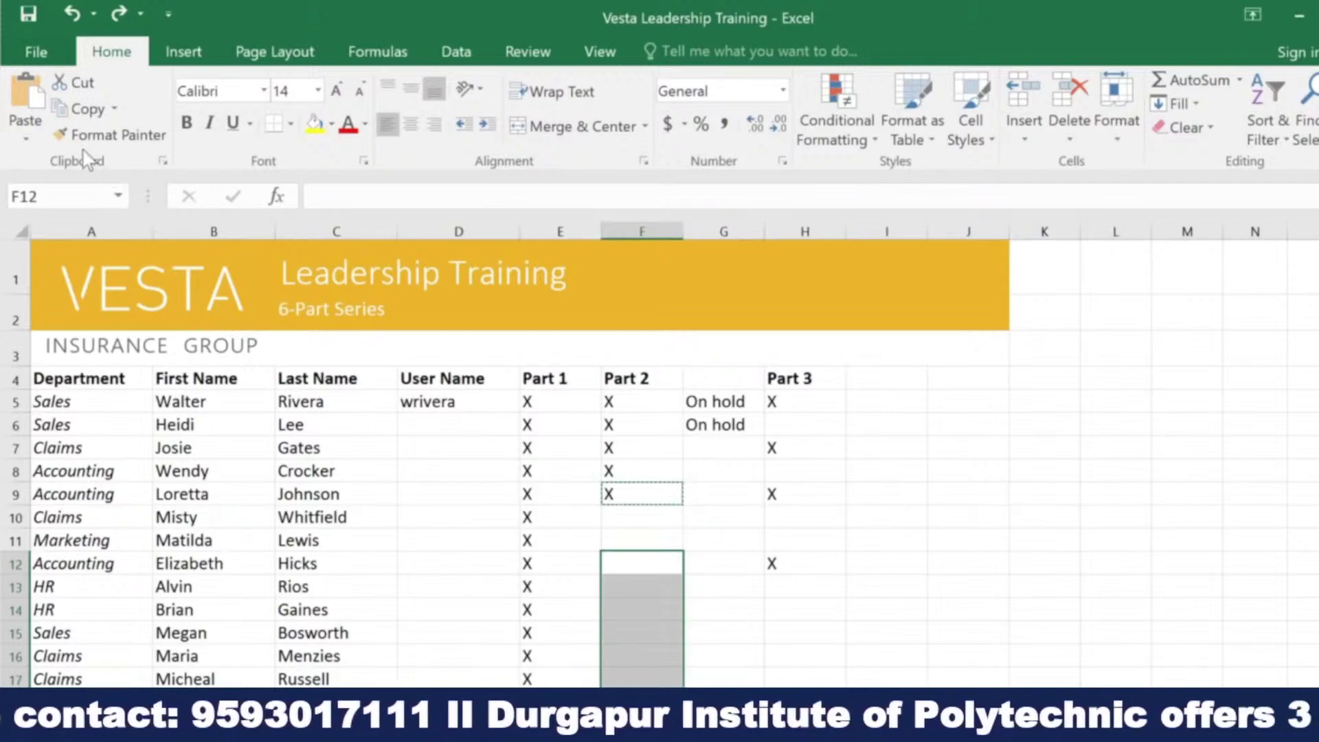
pyautogui.click(26, 103)
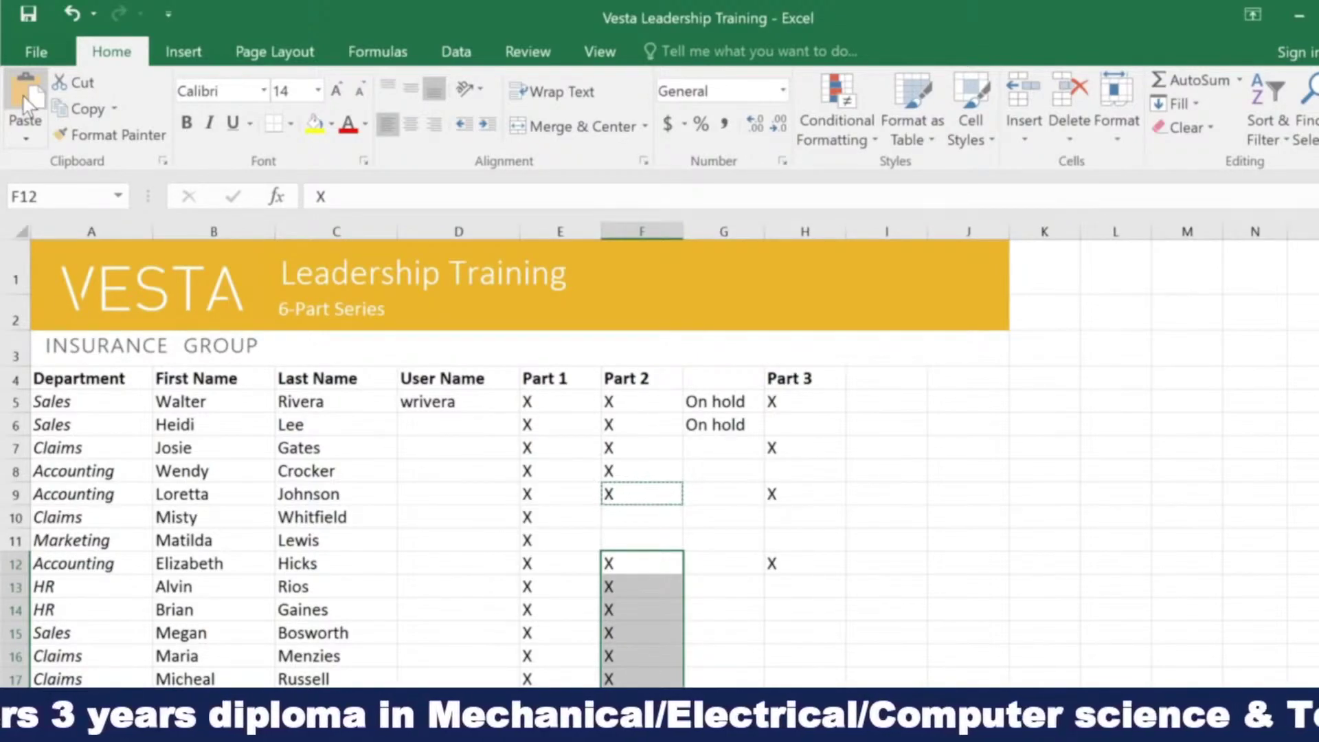
pyautogui.click(26, 137)
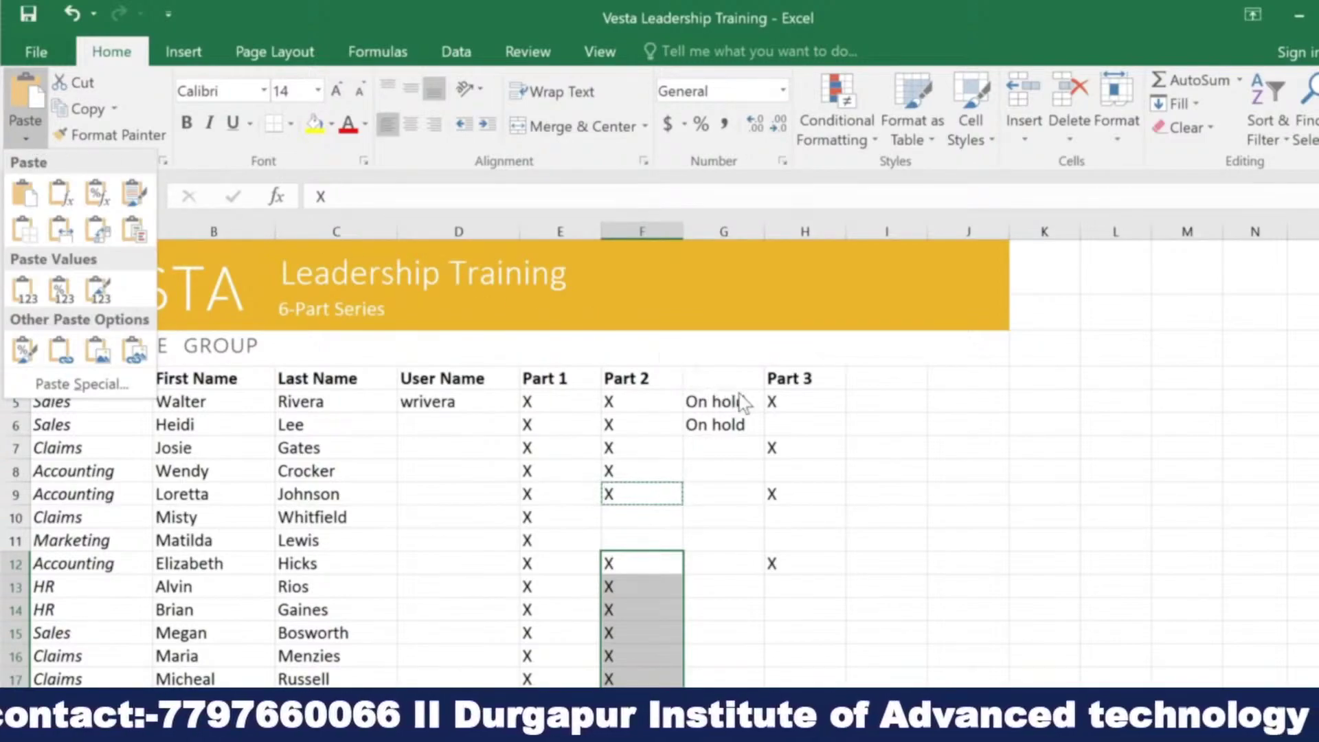
# Cut the two "On hold" entries from G5:G6 and paste them into the Part 2 cells F10:F11
pyautogui.moveTo(750, 405); pyautogui.dragTo(752, 424)
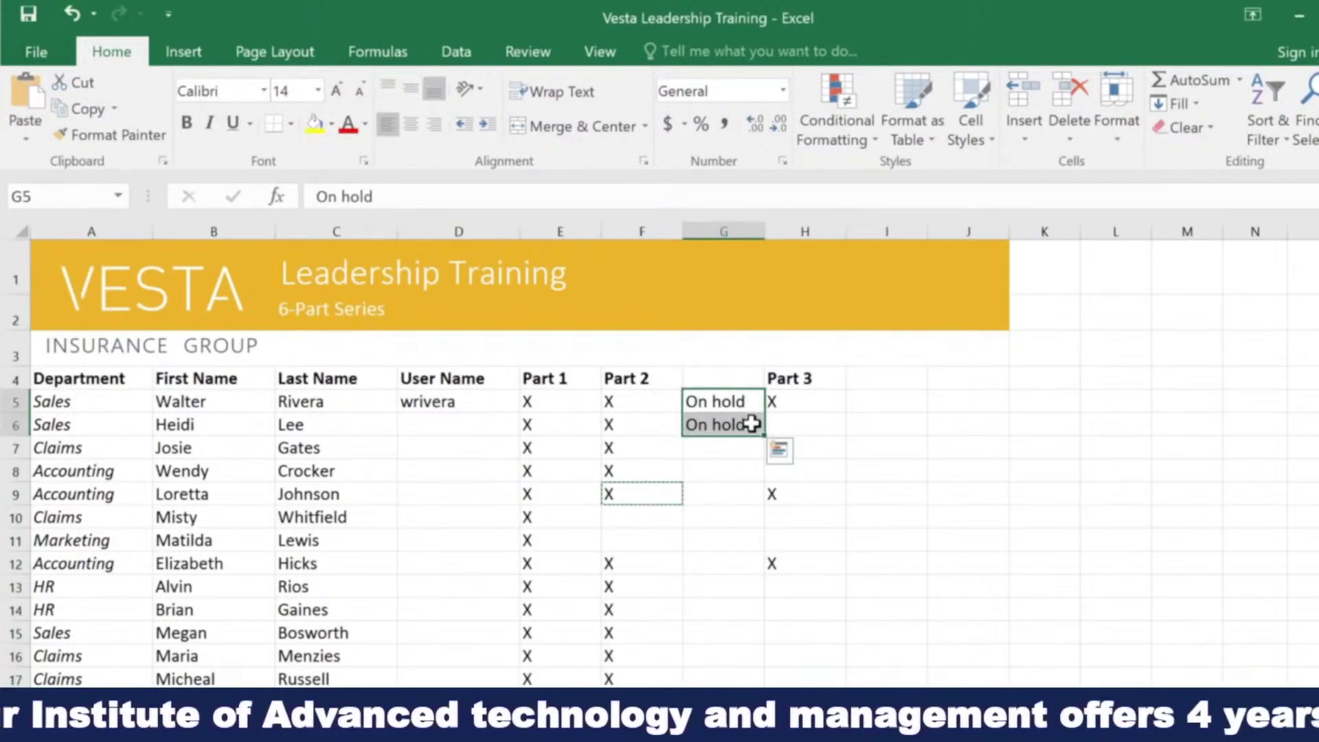
pyautogui.rightClick(752, 424)
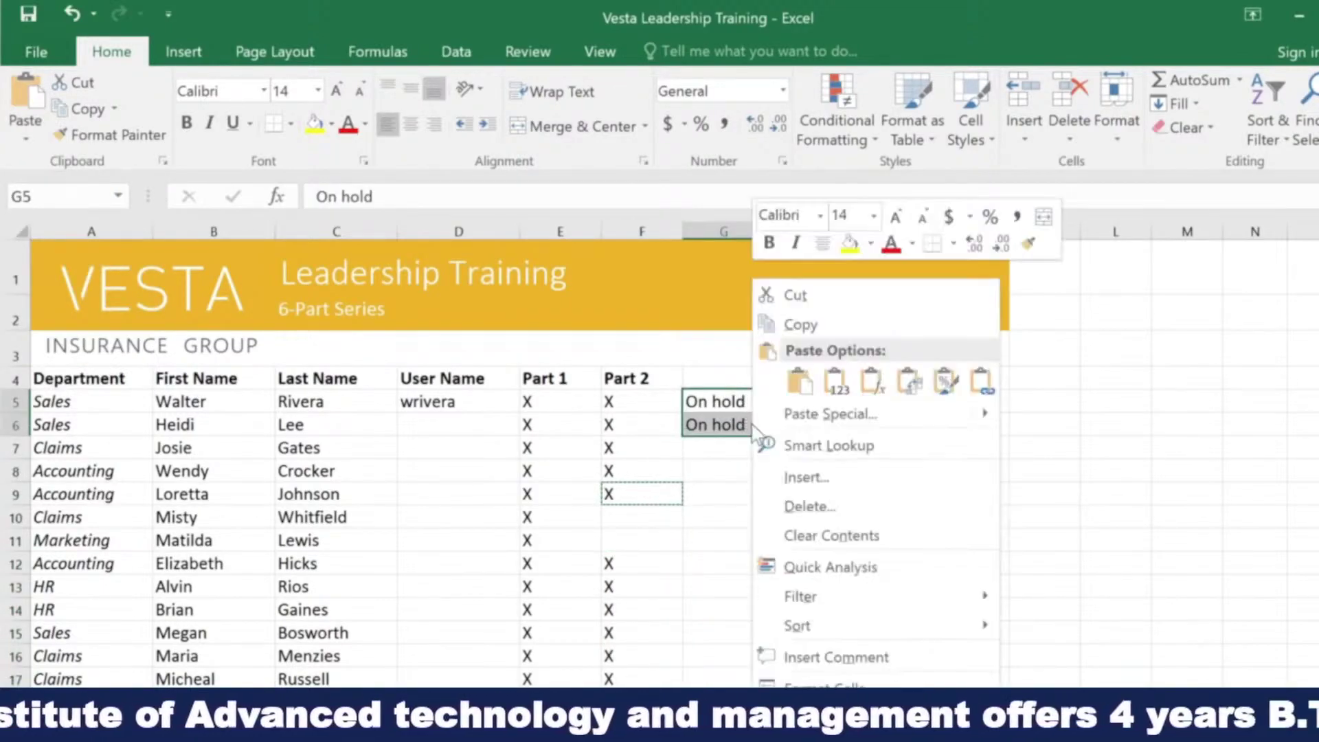
pyautogui.click(814, 300)
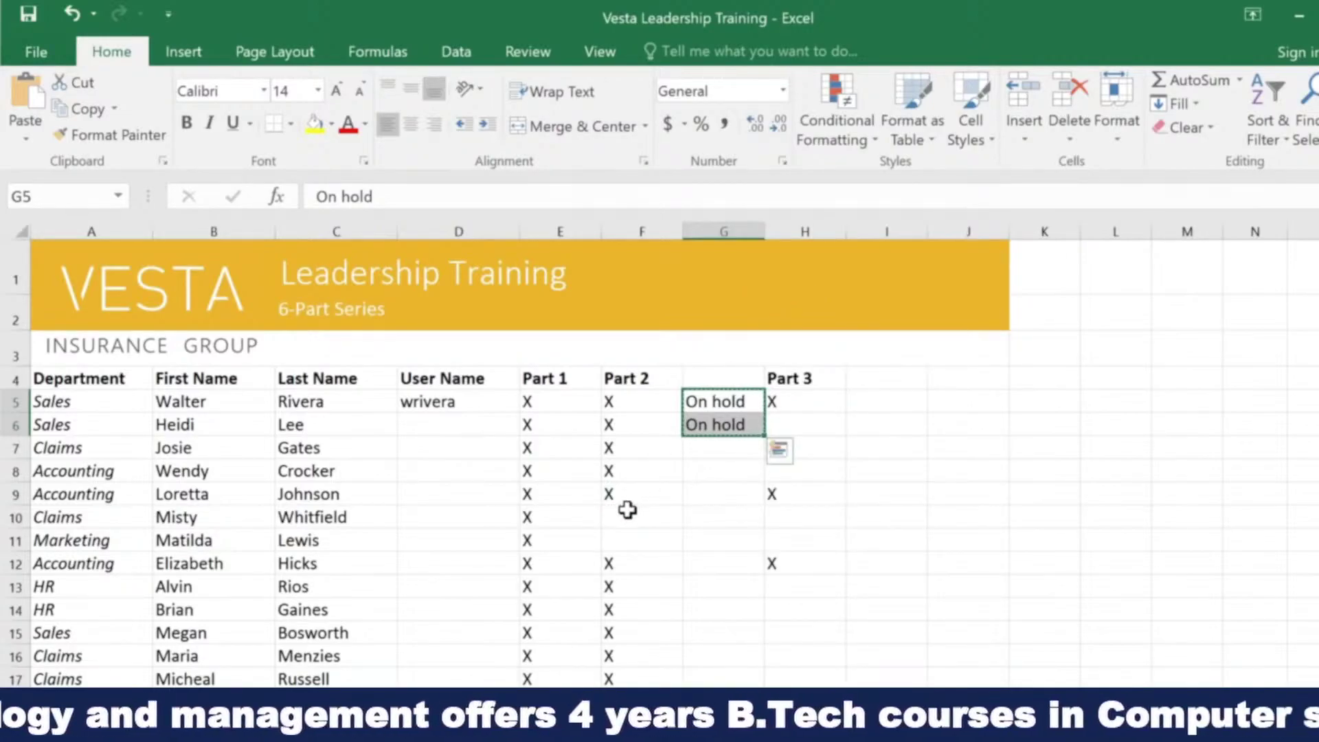
pyautogui.moveTo(627, 510); pyautogui.dragTo(624, 545)
pyautogui.rightClick(625, 545)
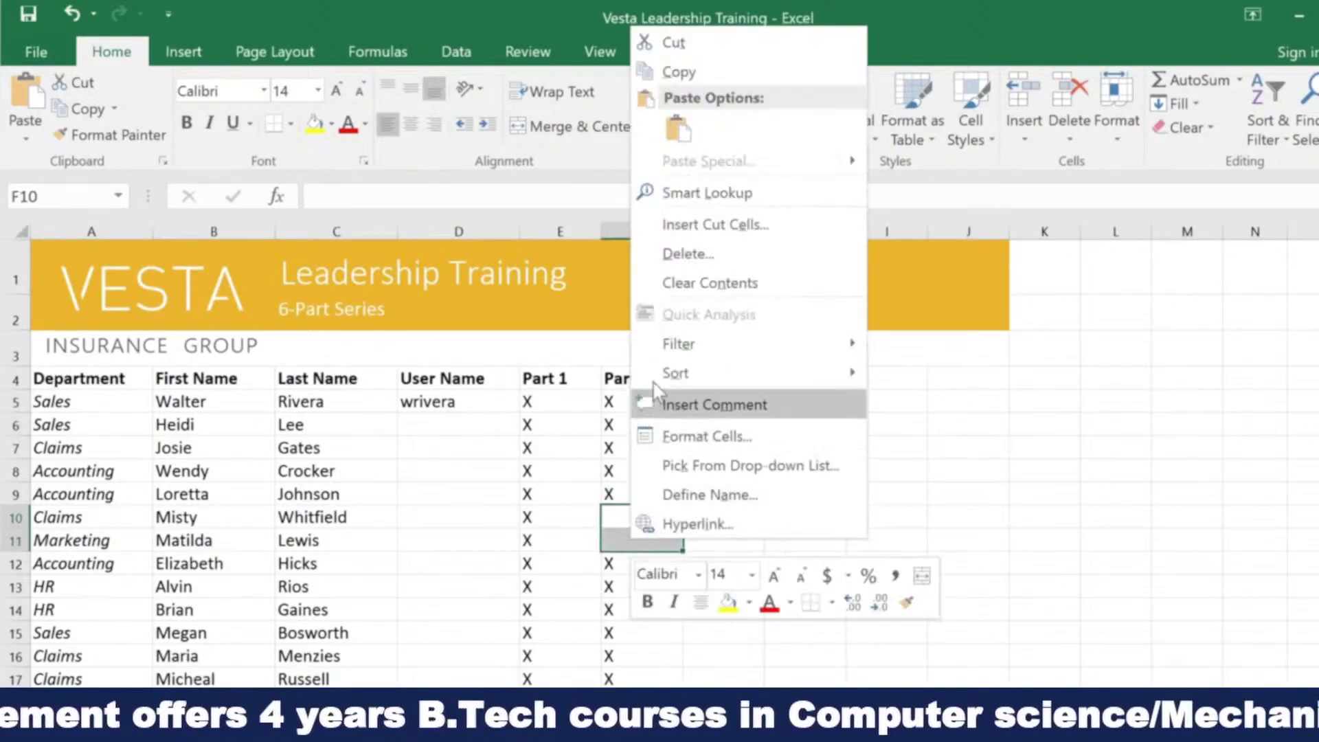
pyautogui.click(677, 128)
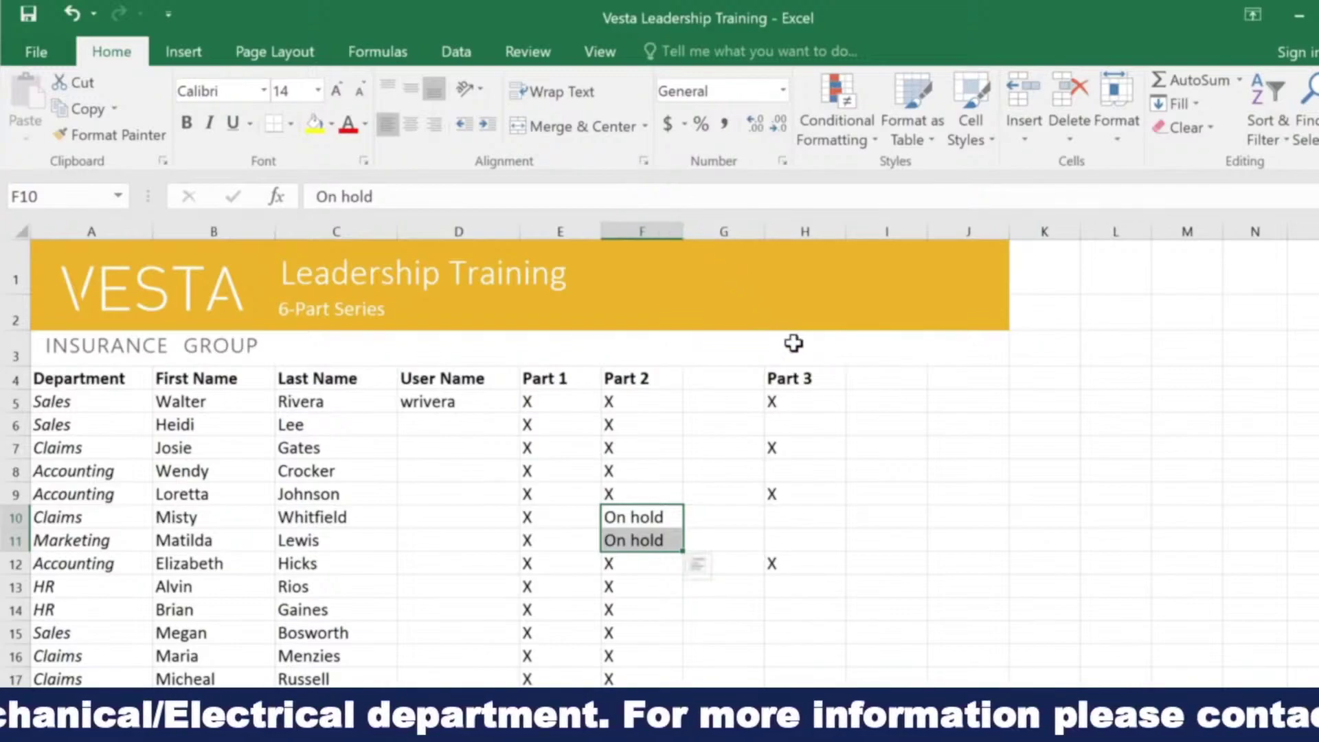
# Move the Part 3 cells H4:H12 one column left to G4:G12
pyautogui.moveTo(814, 369); pyautogui.dragTo(822, 560)
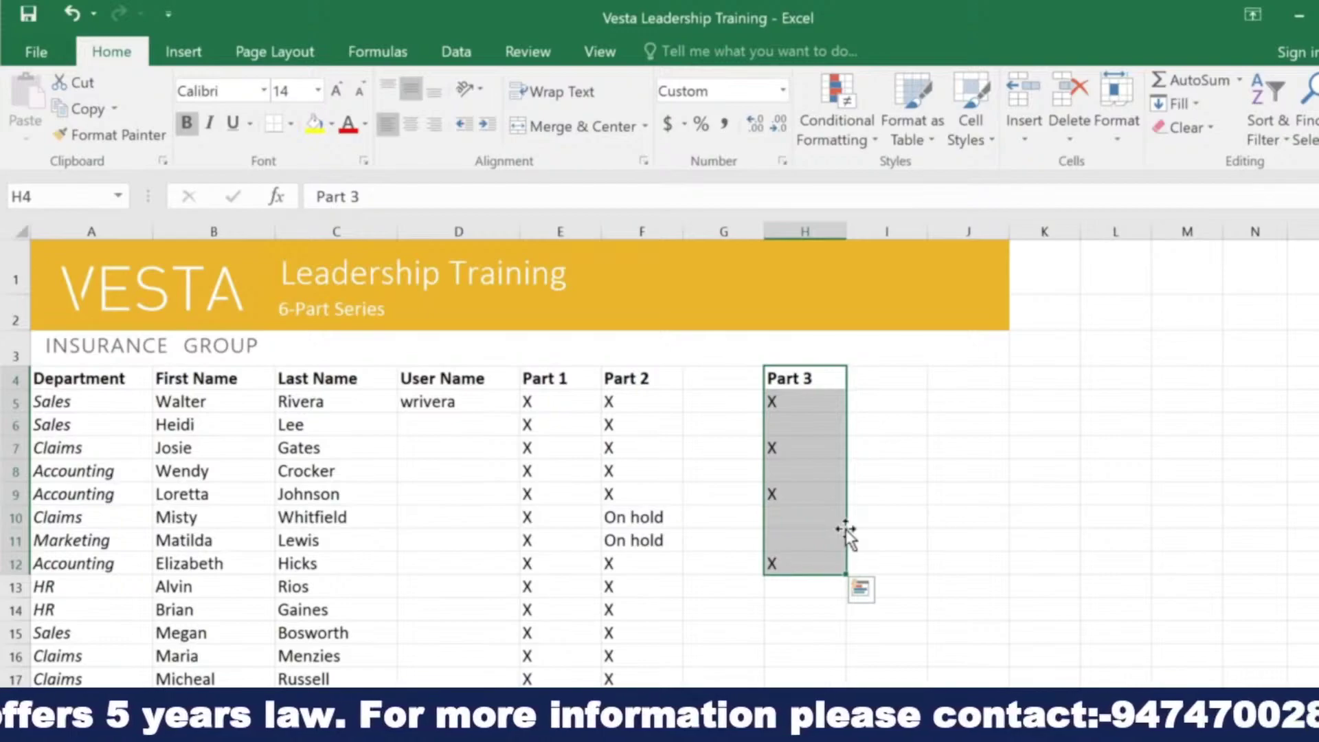
pyautogui.moveTo(844, 534); pyautogui.dragTo(749, 529)
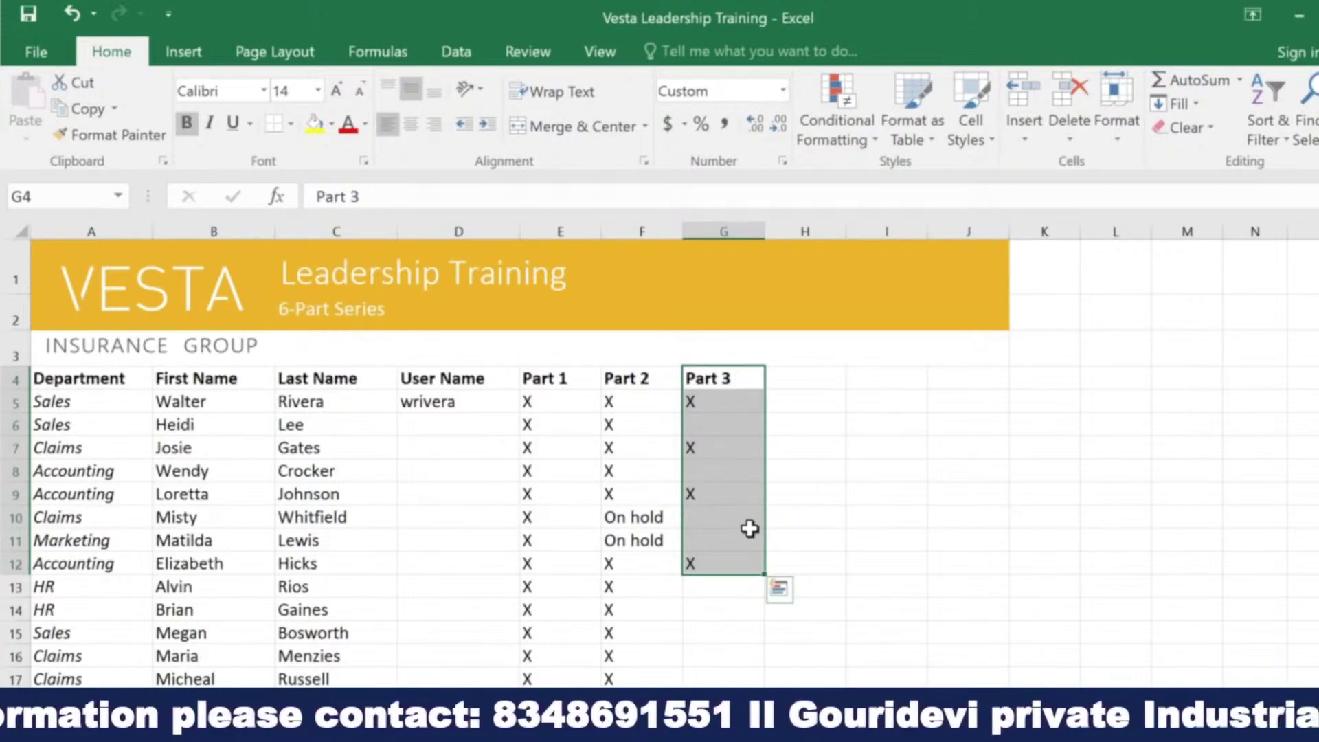
# Fill the X in G12 down the Part 3 column and extend the Part header series from G4 across to J4
pyautogui.click(756, 564)
pyautogui.moveTo(764, 574); pyautogui.dragTo(759, 682)
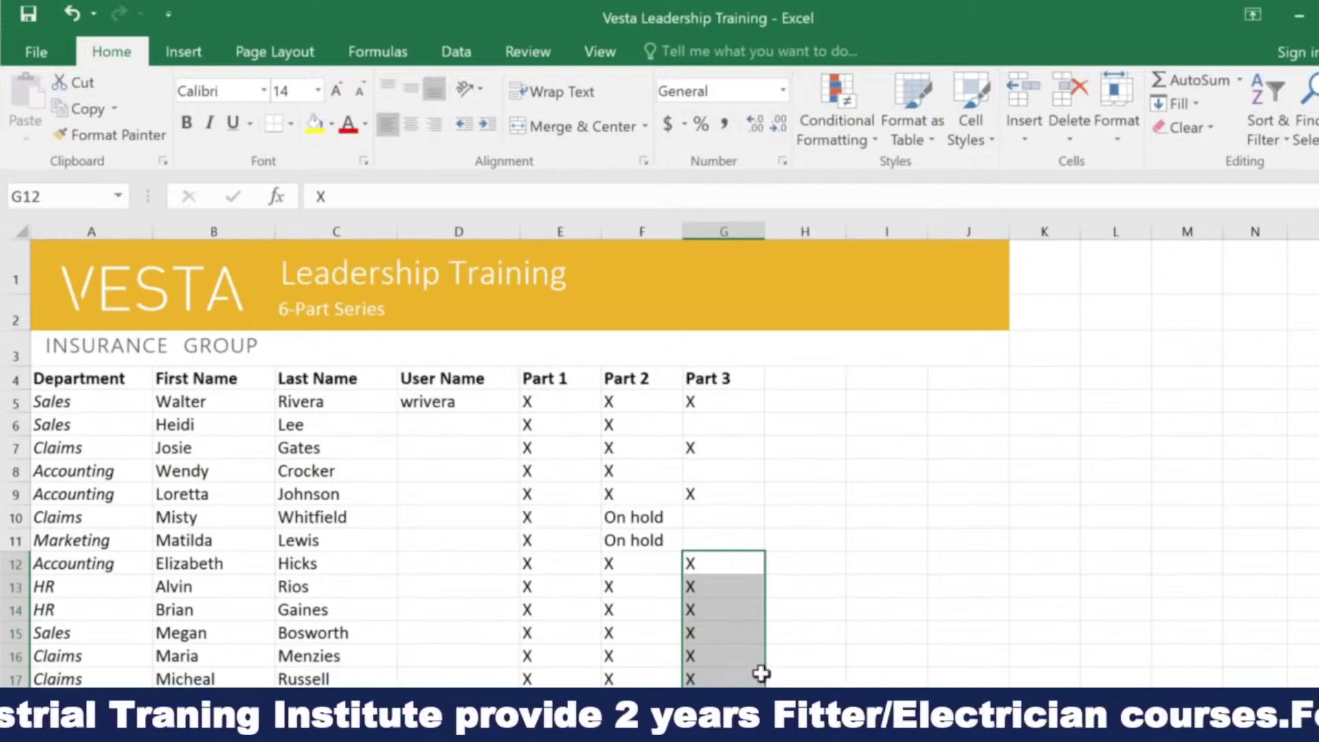
pyautogui.click(753, 377)
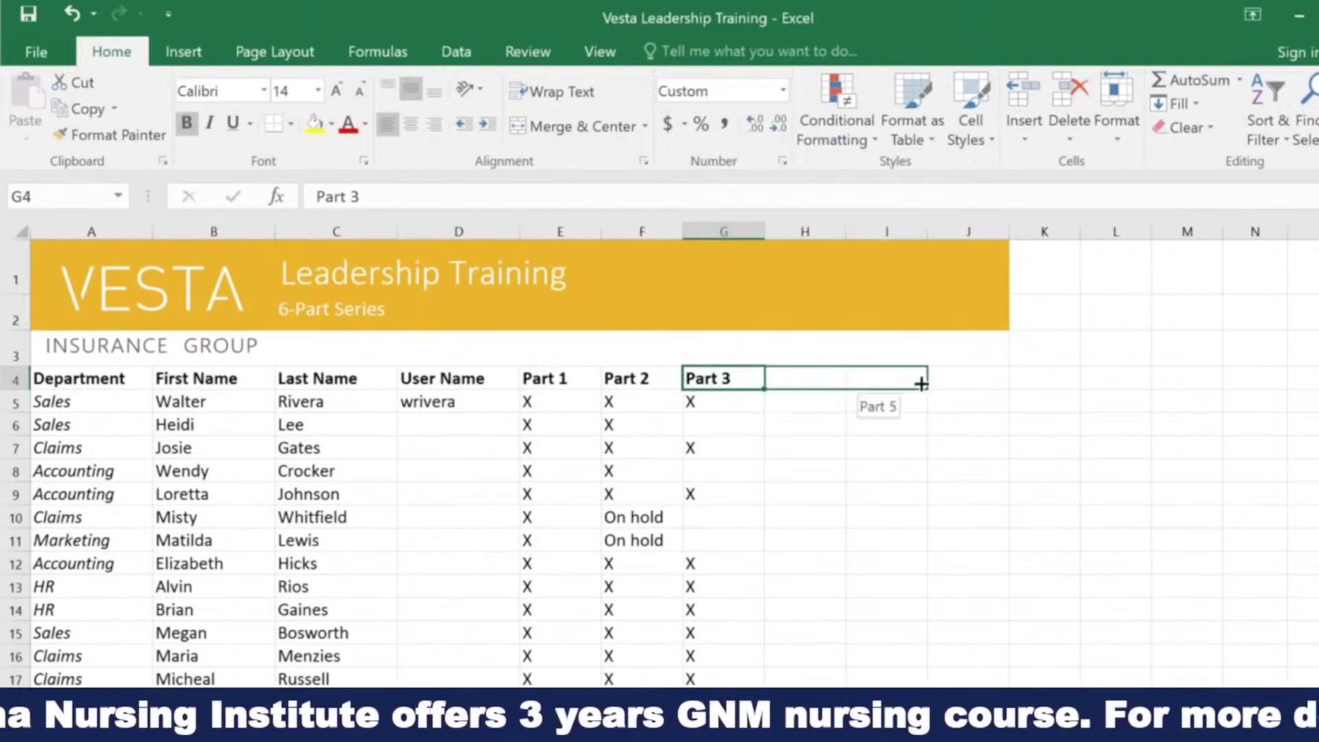
pyautogui.moveTo(953, 382); pyautogui.dragTo(987, 380)
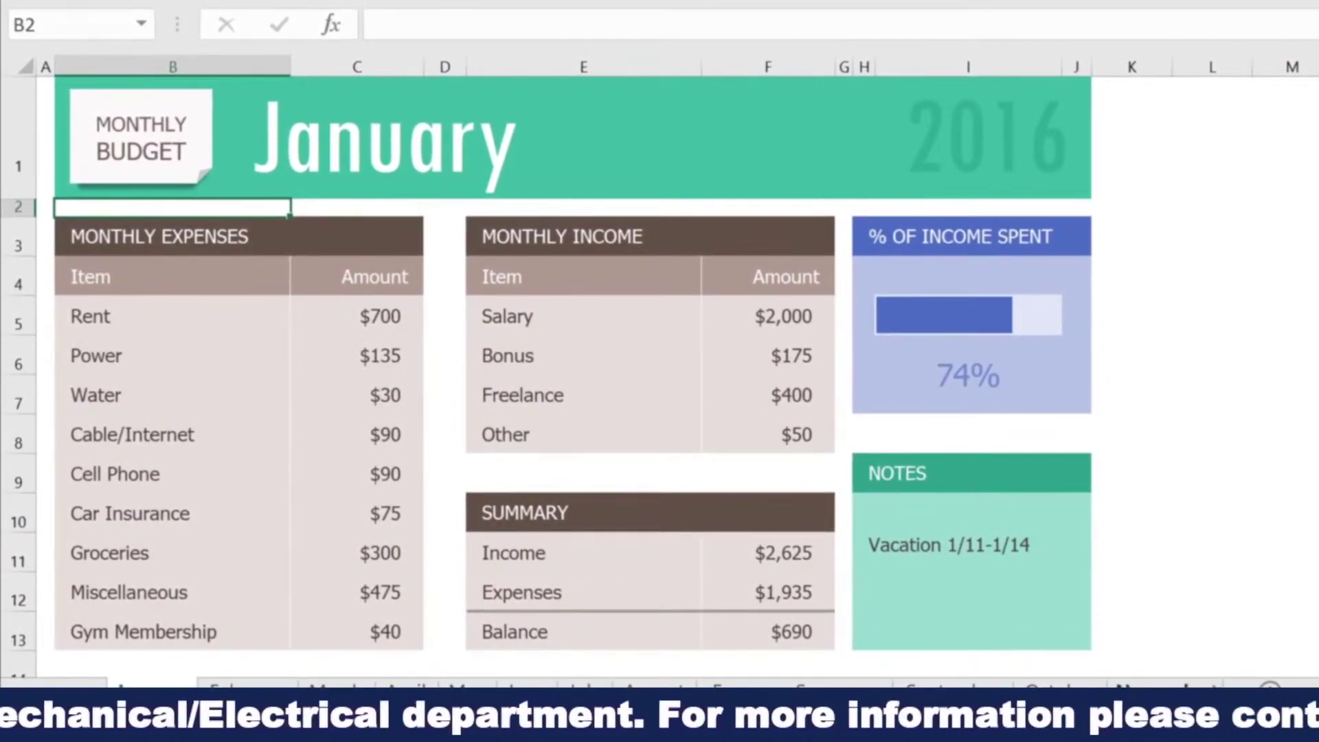
# Open the November worksheet of the monthly budget workbook and add a new blank worksheet
pyautogui.click(1163, 684)
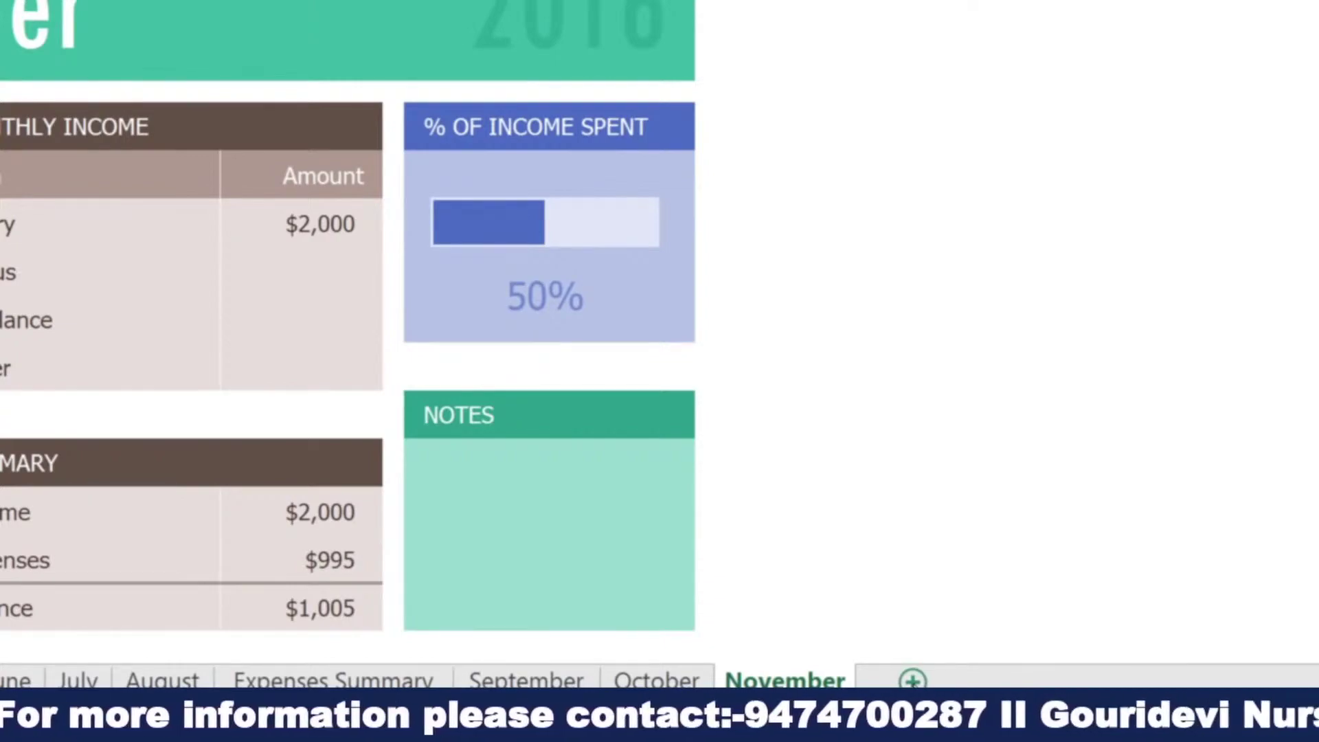
pyautogui.hotkey('shift', 'F11')
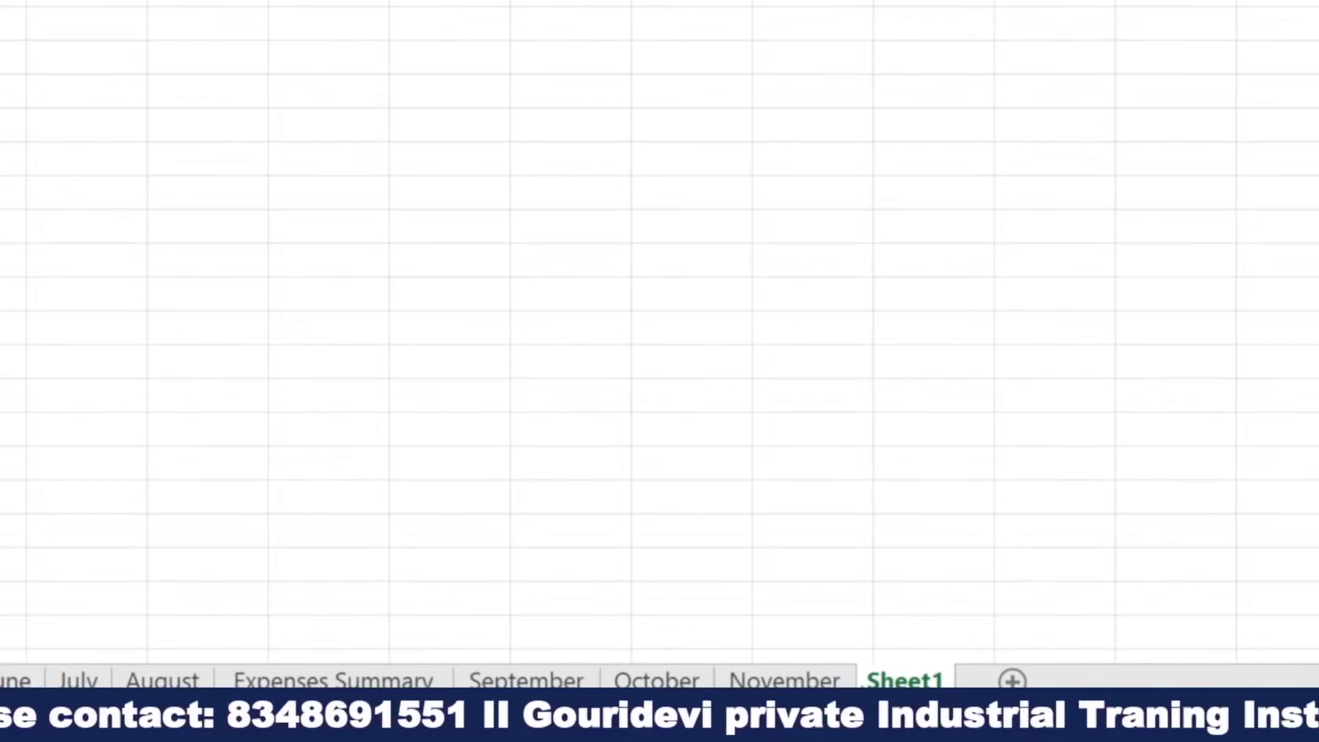
# Create a copy of the November worksheet at the end of the Monthly Budget - Copy.xlsx workbook
pyautogui.rightClick(821, 678)
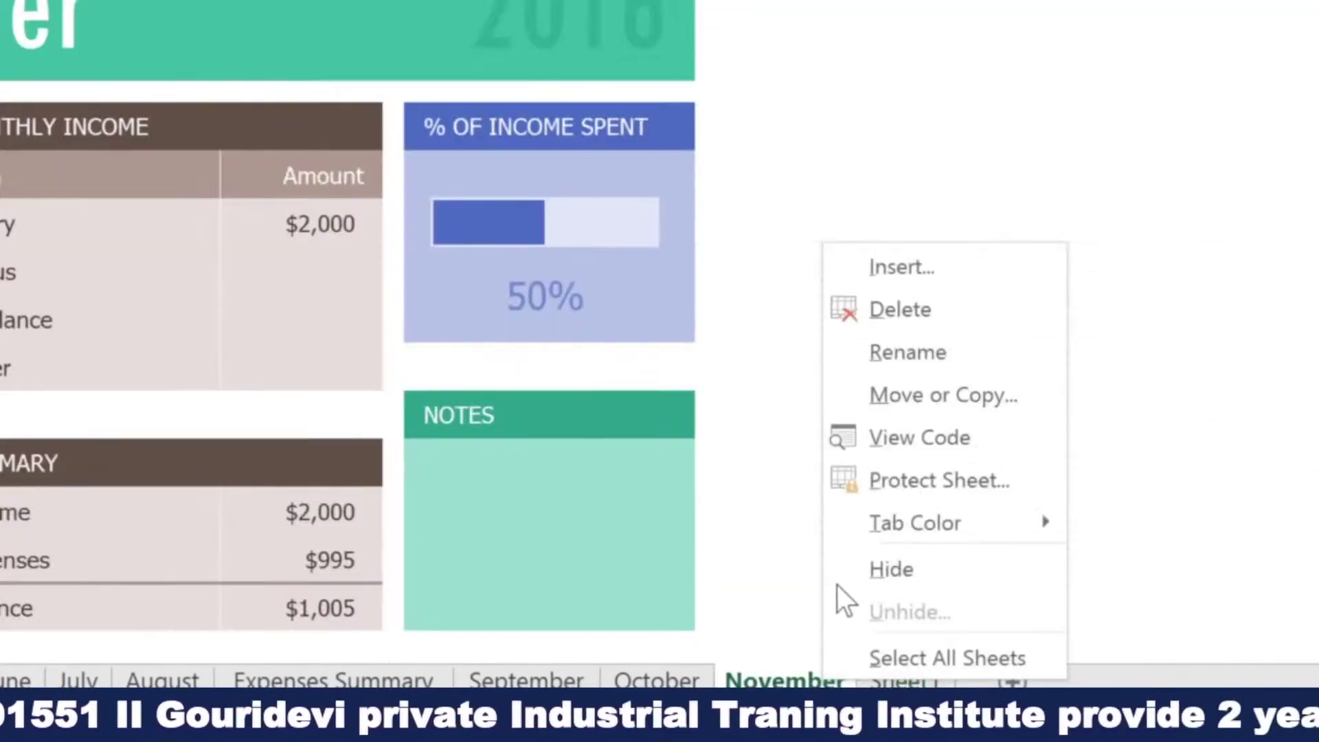
pyautogui.click(855, 400)
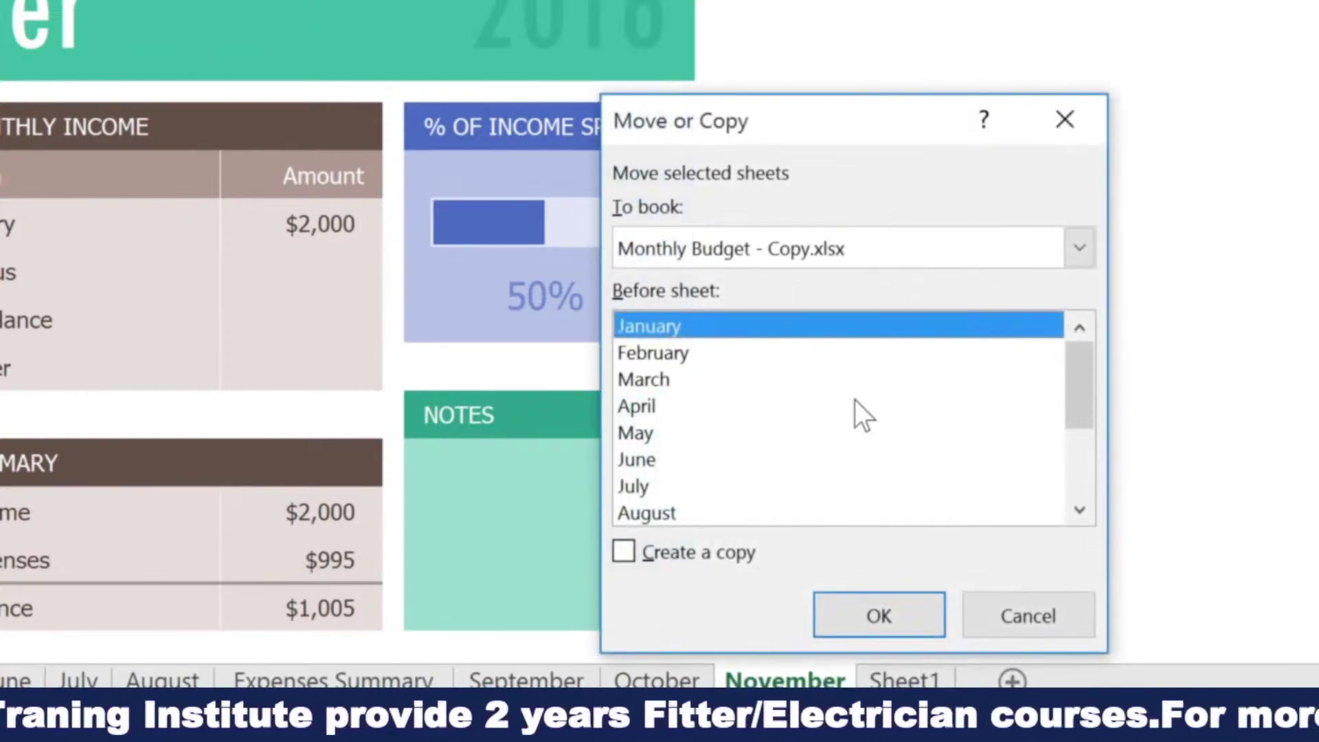
pyautogui.click(628, 547)
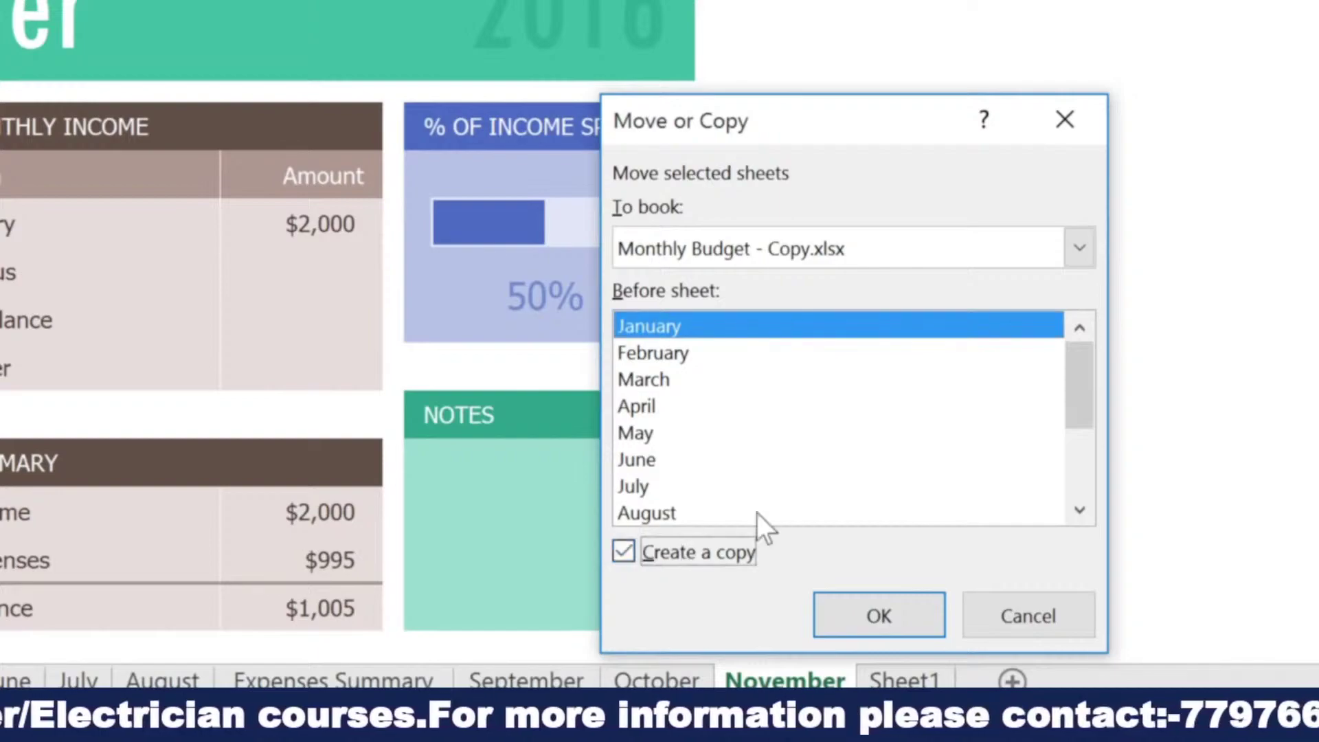
pyautogui.moveTo(1089, 377); pyautogui.dragTo(753, 503)
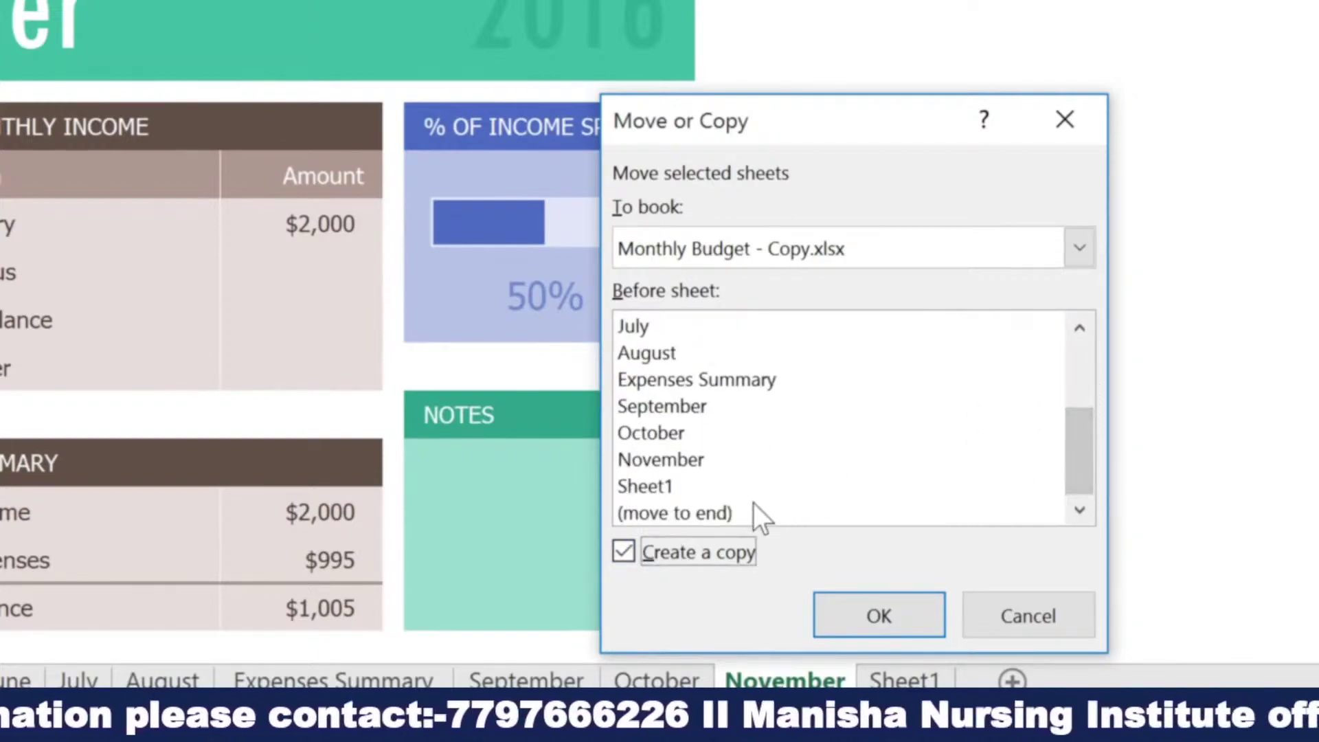
pyautogui.click(719, 517)
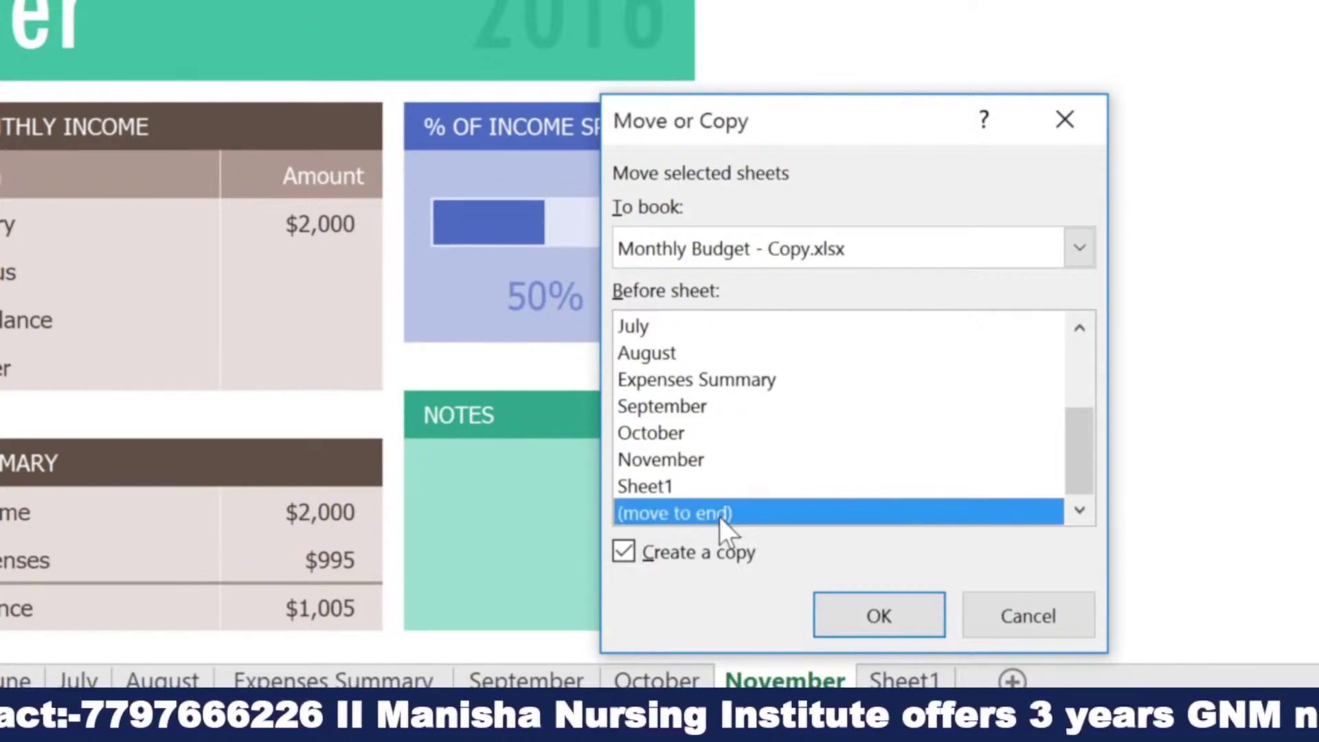
pyautogui.click(831, 604)
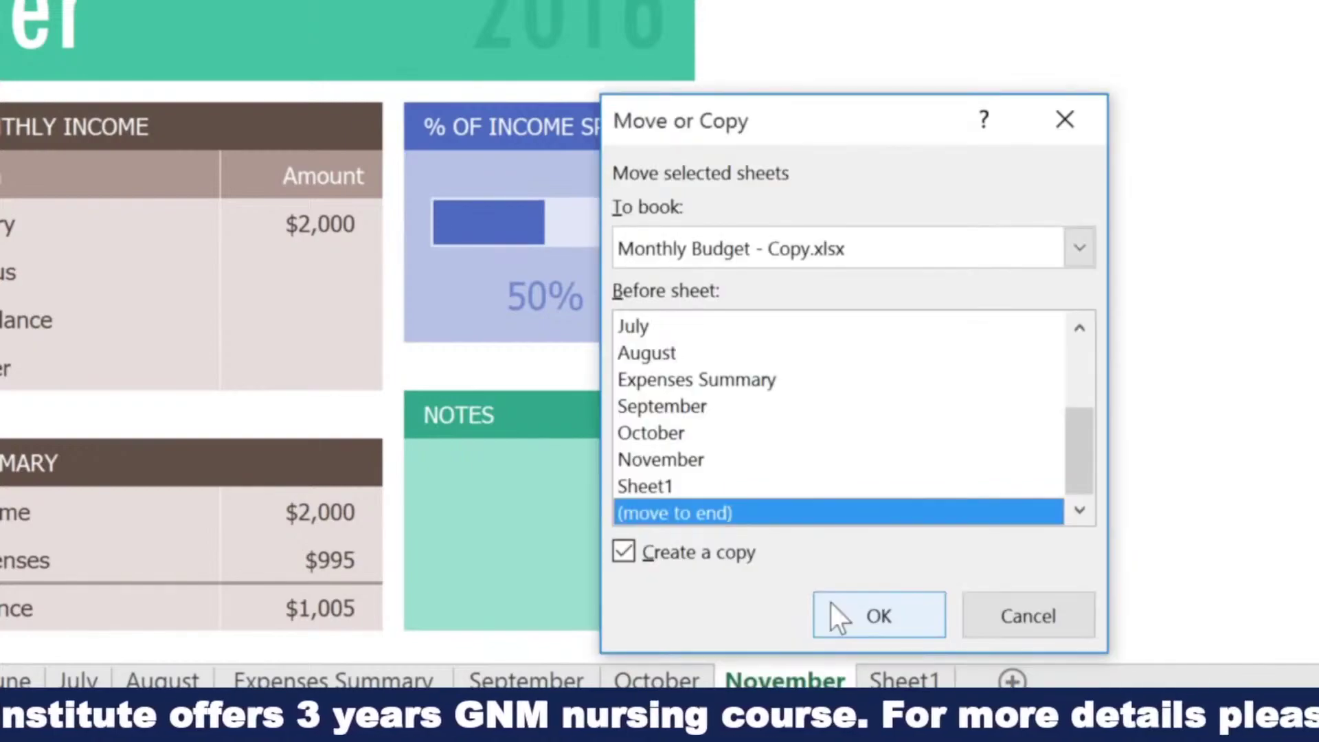
pyautogui.click(832, 604)
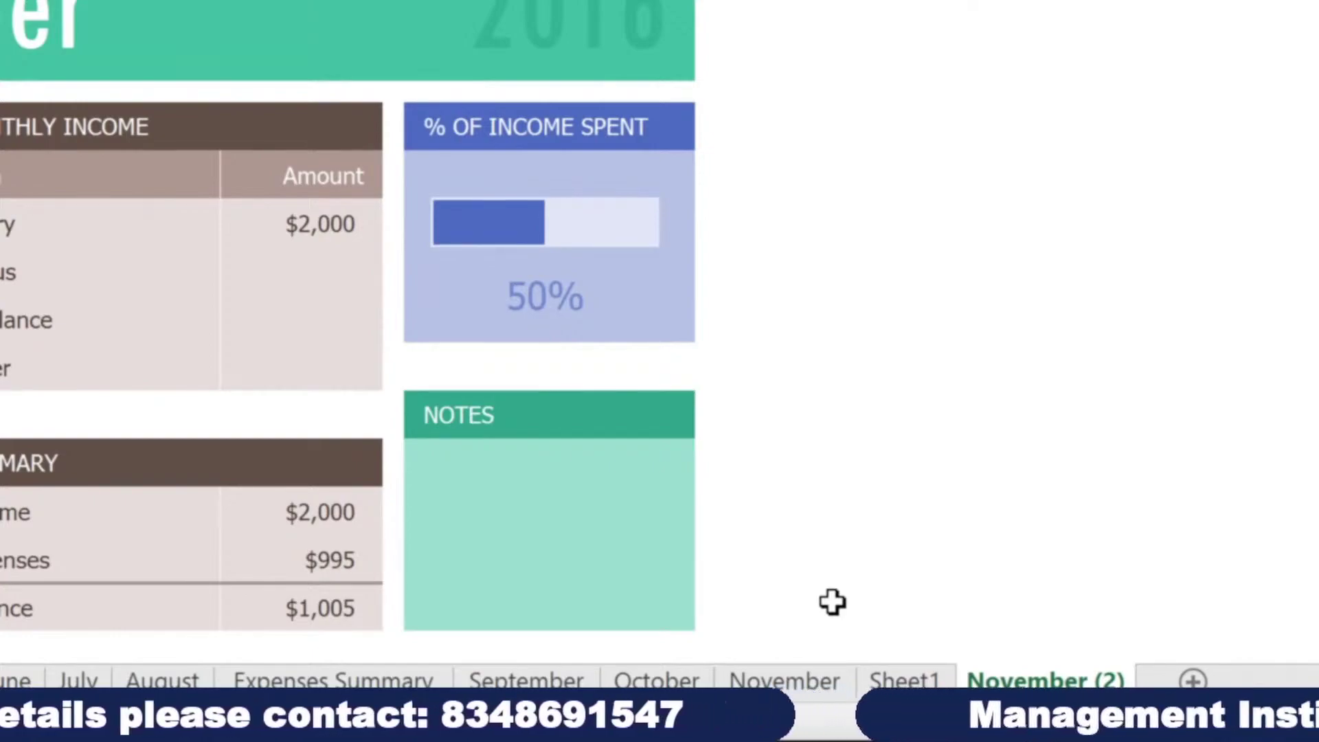
# Rename the copied November (2) worksheet as December
pyautogui.rightClick(996, 678)
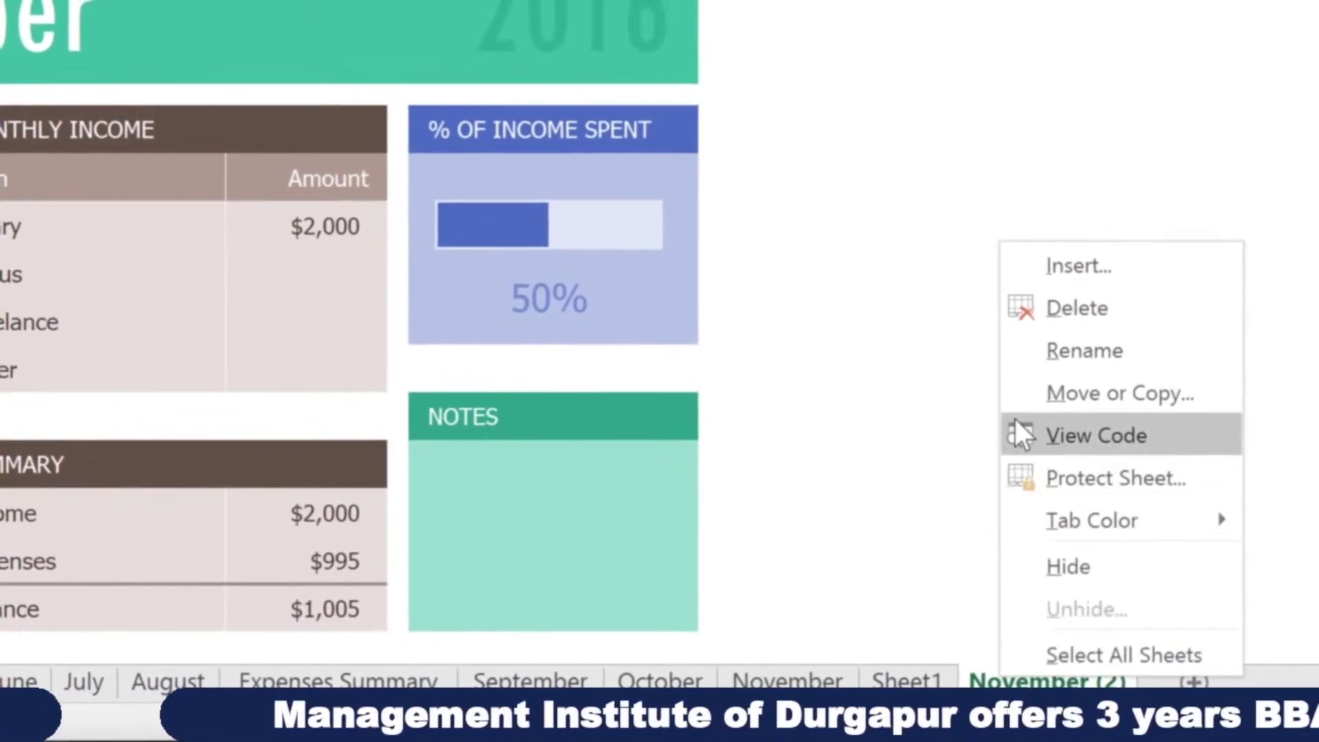
pyautogui.click(1027, 353)
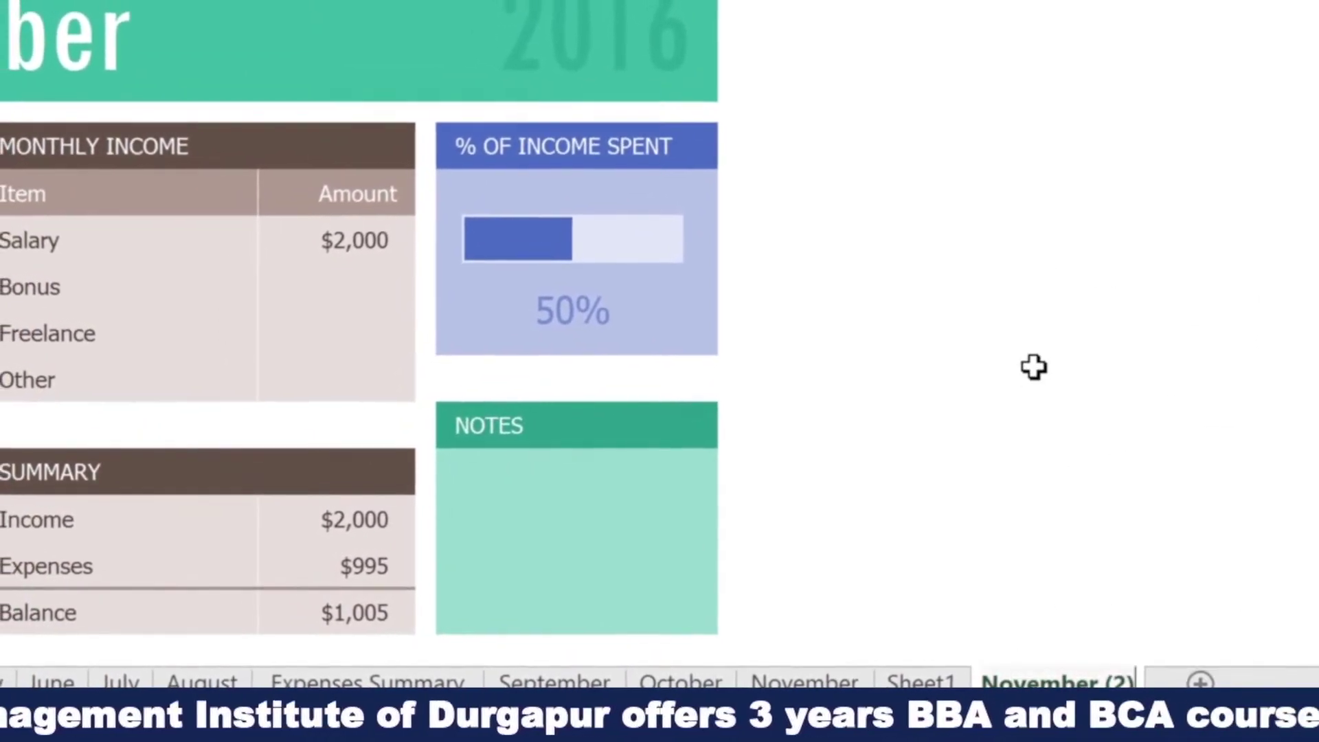
pyautogui.write('De')
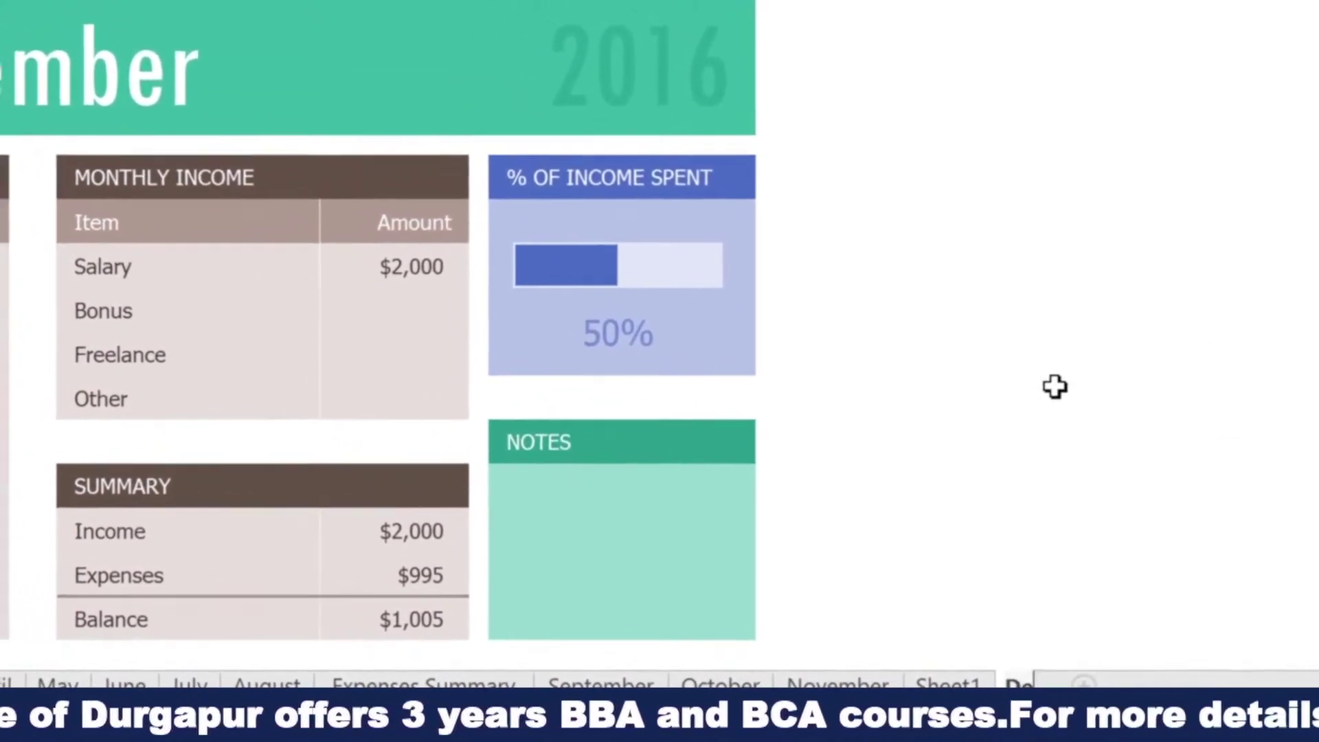
pyautogui.write('cember')
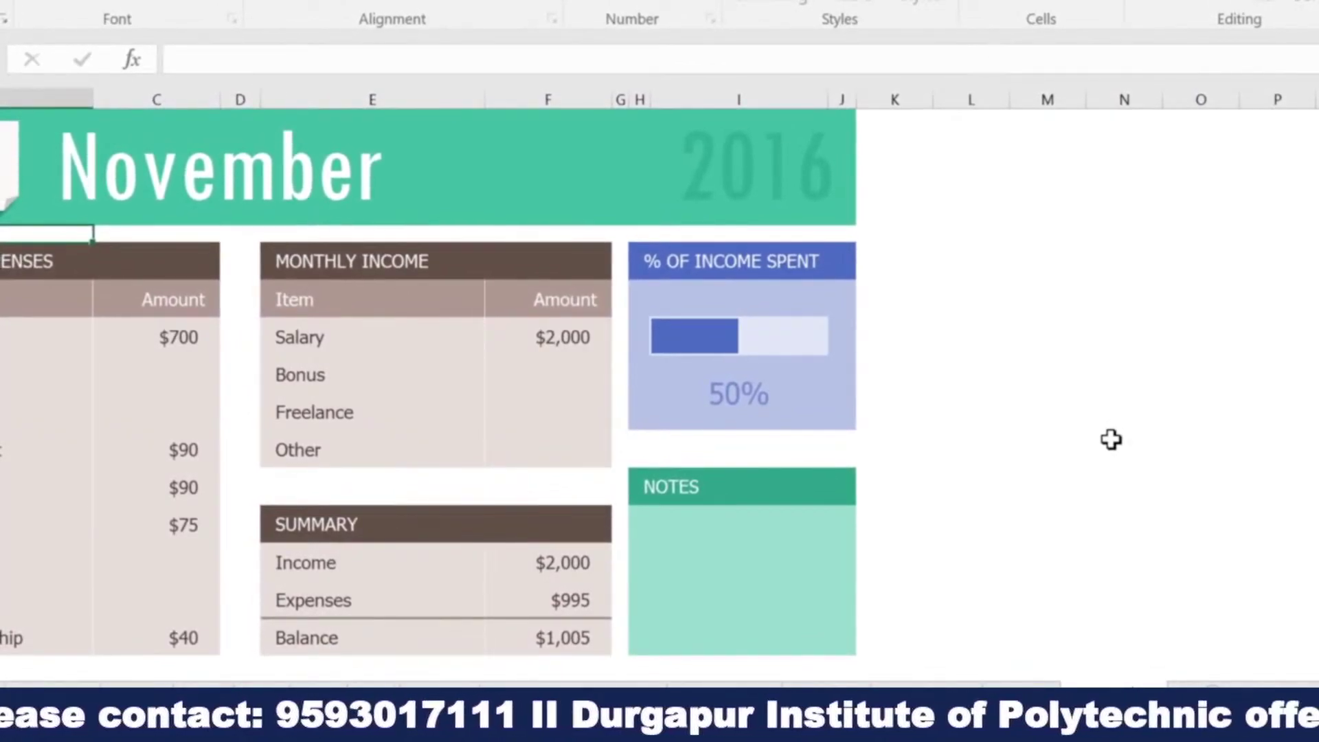
pyautogui.click(1111, 439)
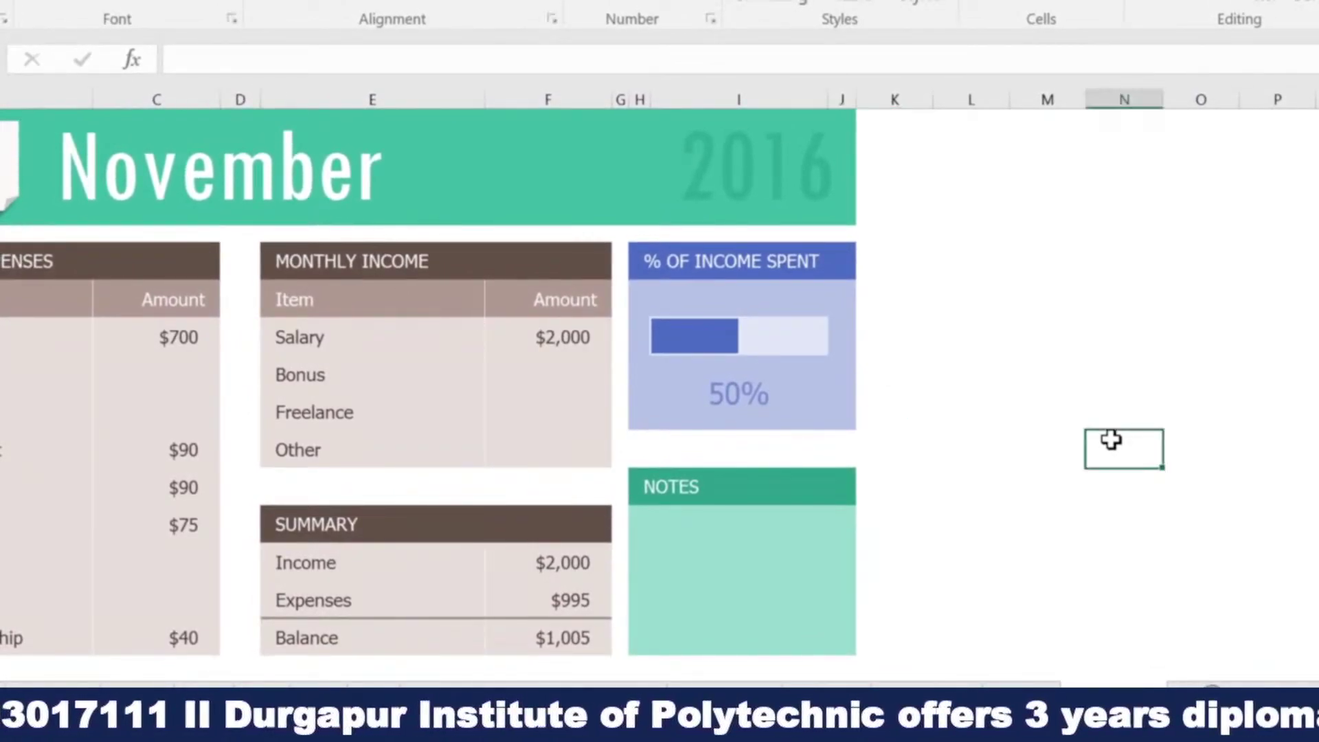
# Replace the month title in the green banner of the copied worksheet with December
pyautogui.click(348, 189)
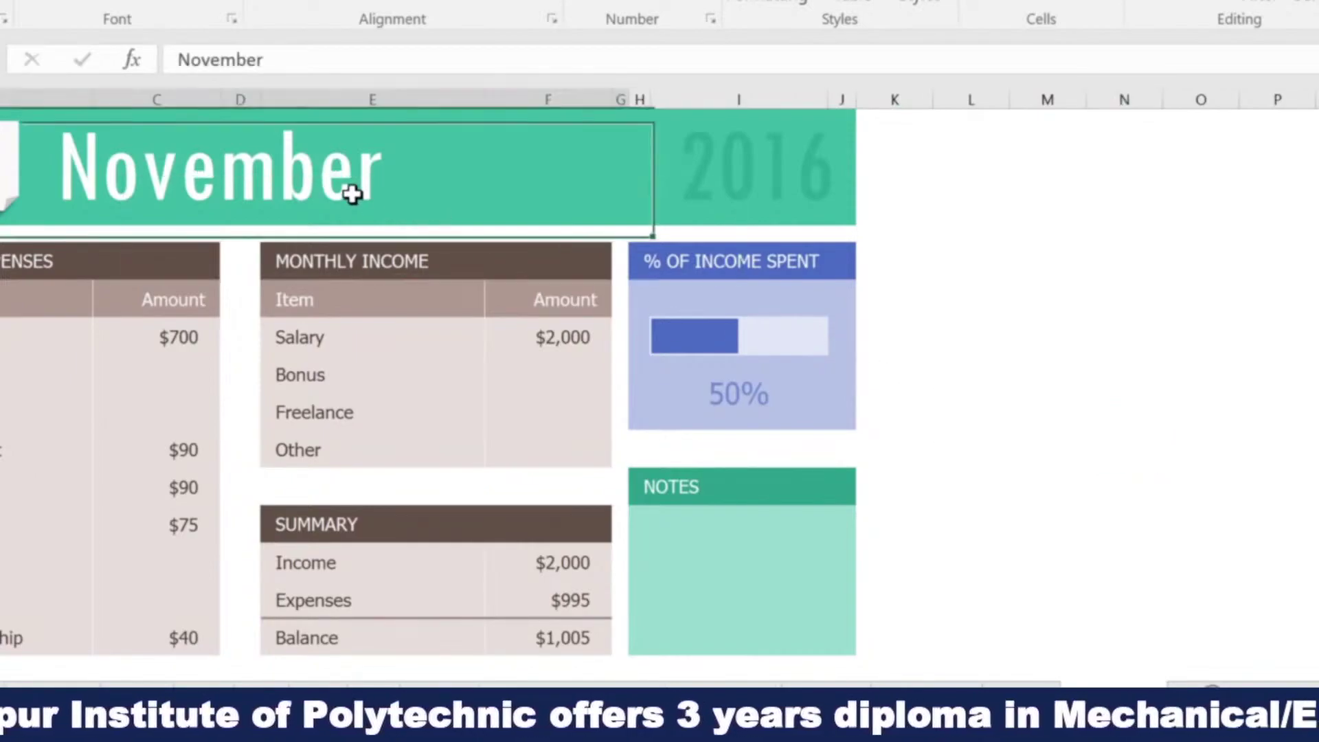
pyautogui.doubleClick(354, 195)
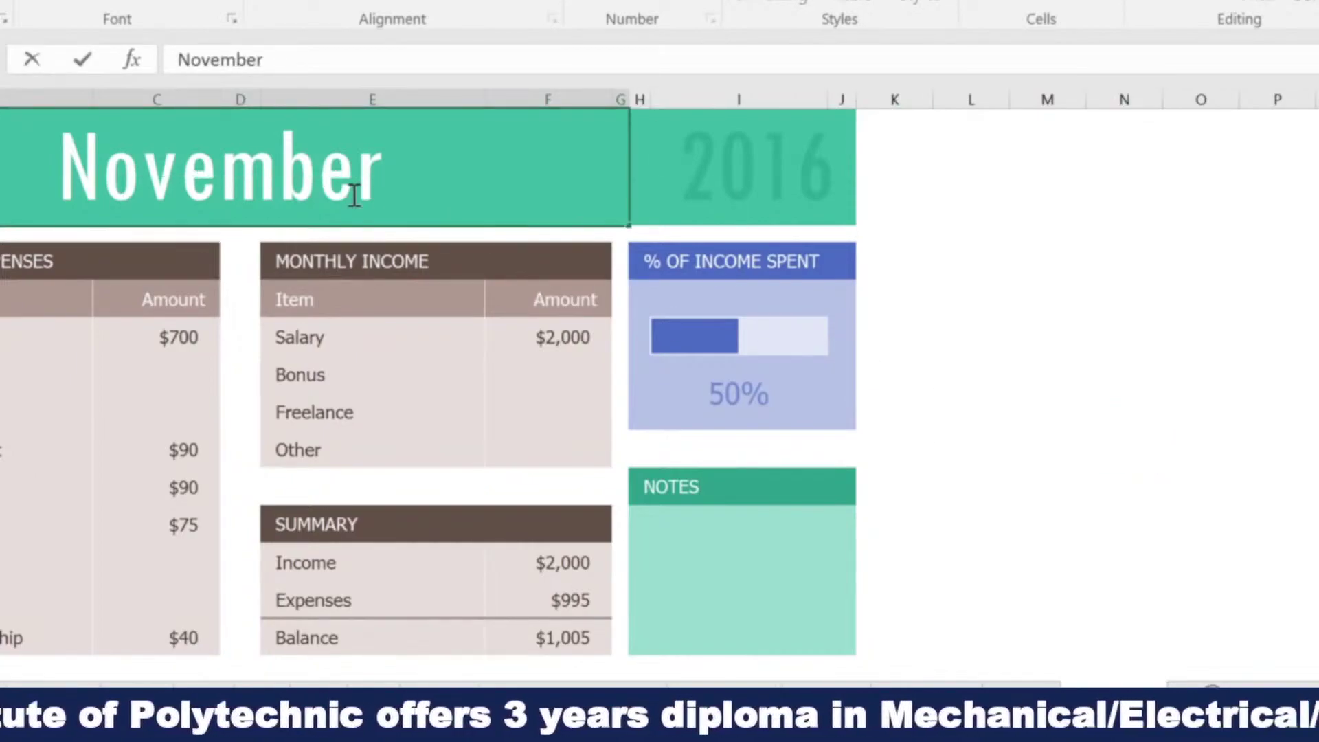
pyautogui.doubleClick(393, 191)
pyautogui.write('Decem')
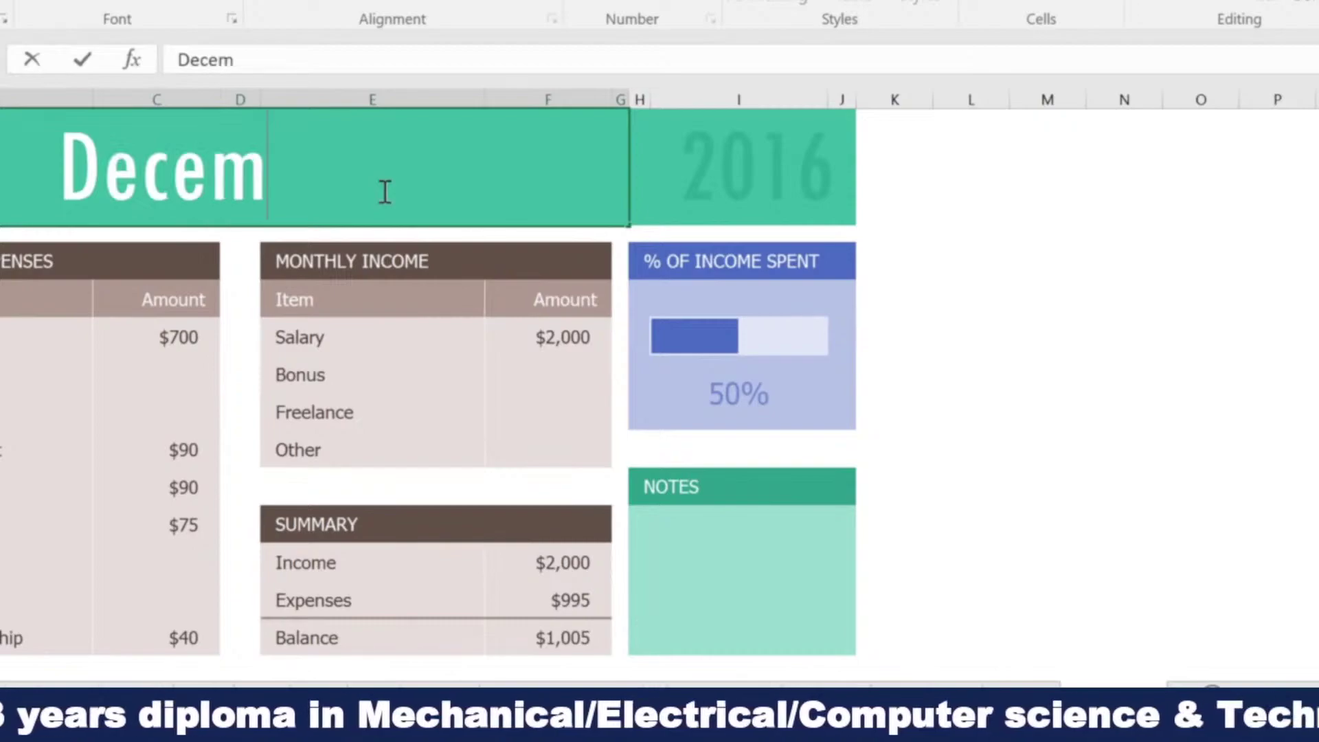
pyautogui.write('ber')
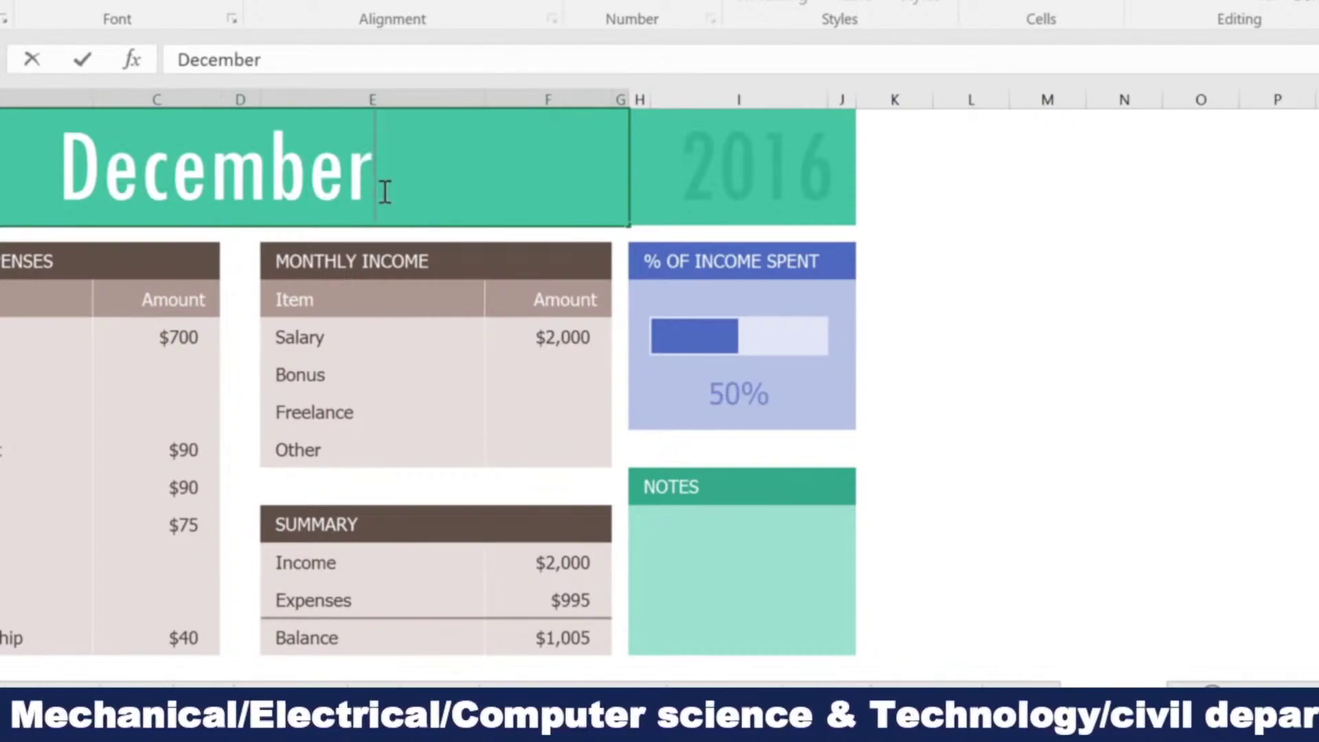
pyautogui.press('Return')
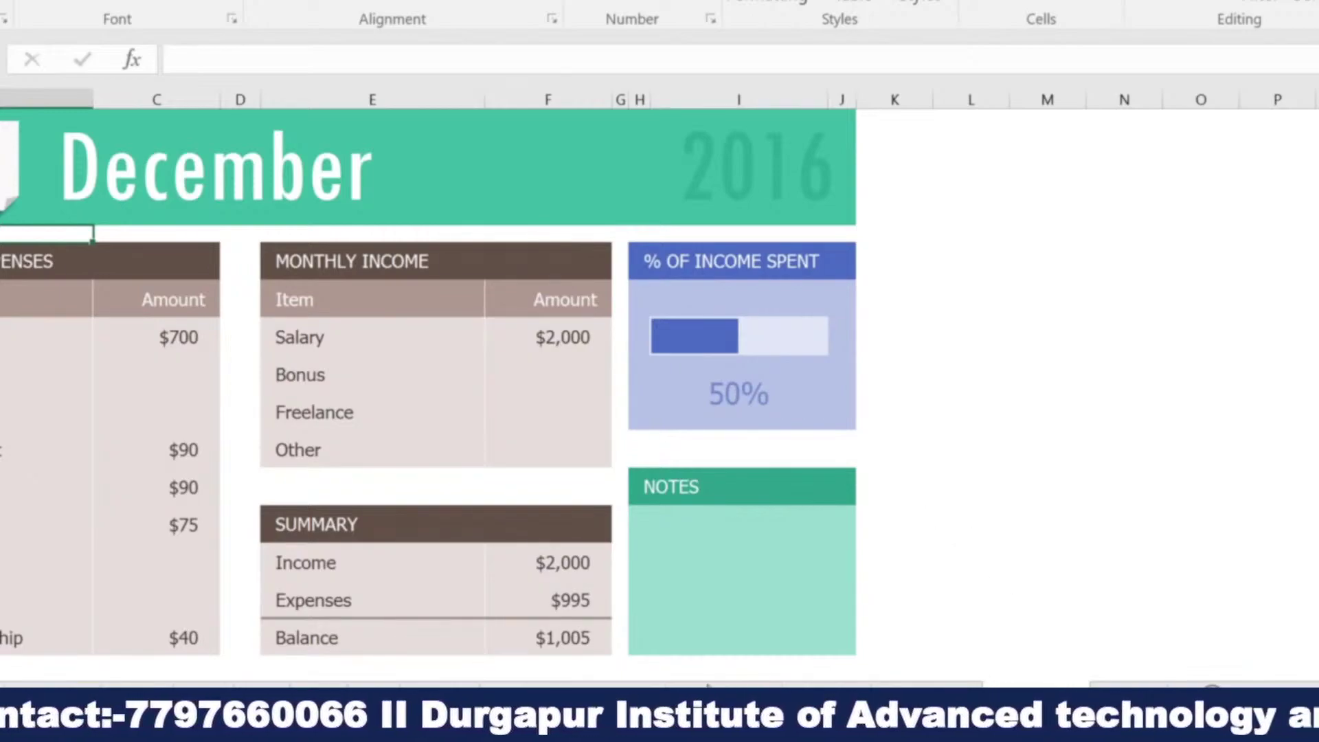
# Move the Expenses Summary worksheet after December, give its tab a blue colour, and switch to the December worksheet
pyautogui.click(676, 681)
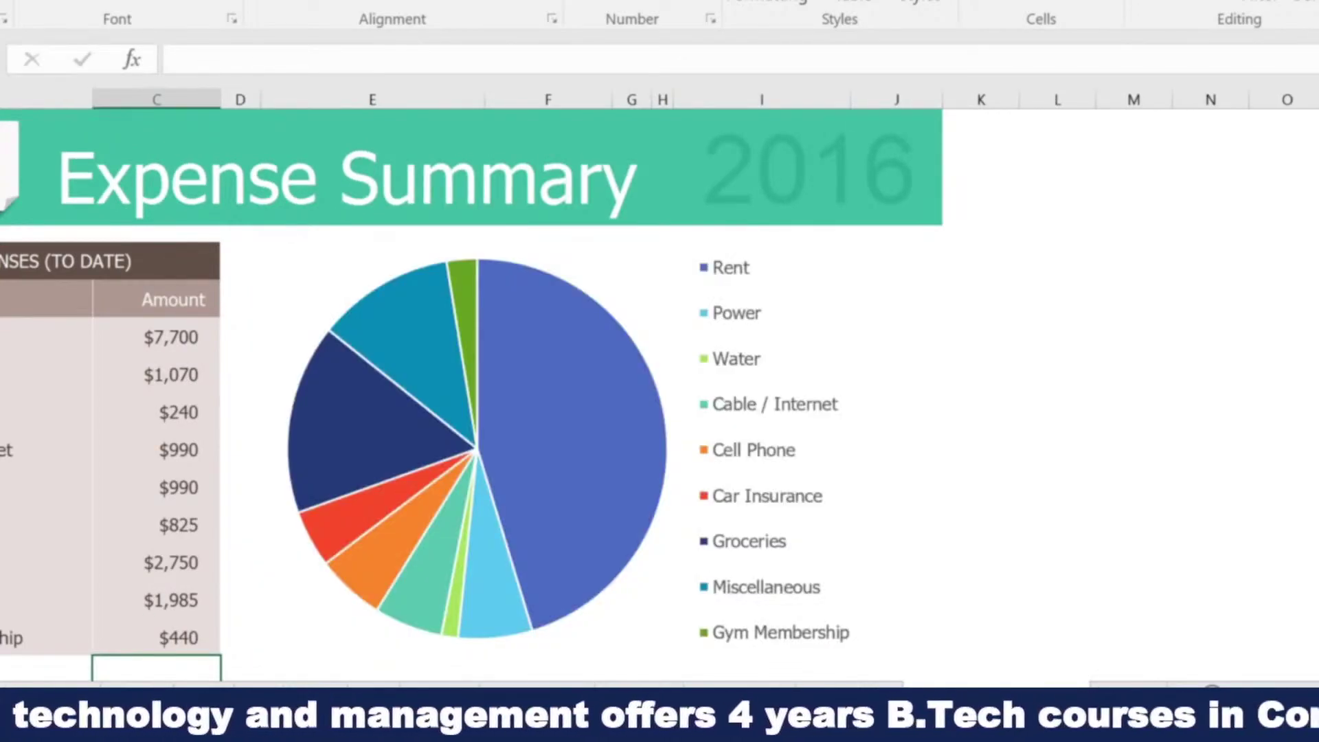
pyautogui.rightClick(1045, 695)
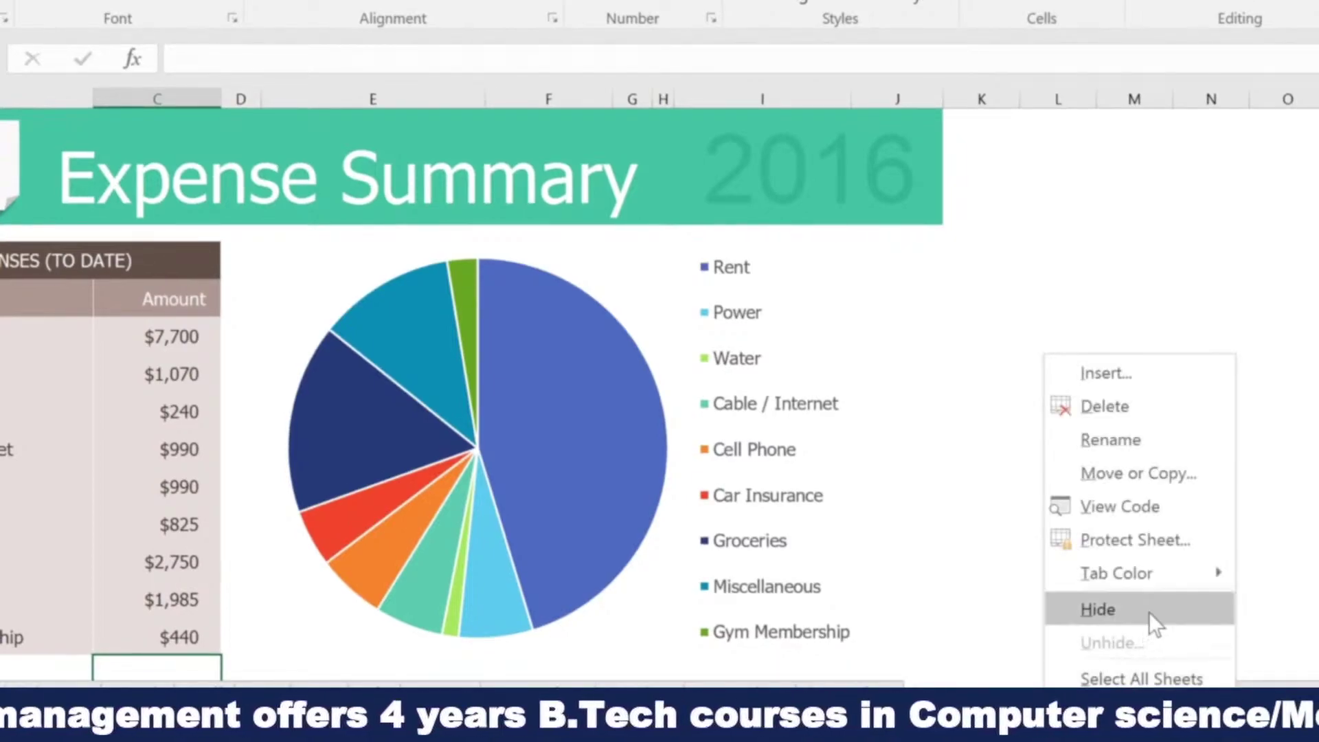
pyautogui.moveTo(1176, 571)
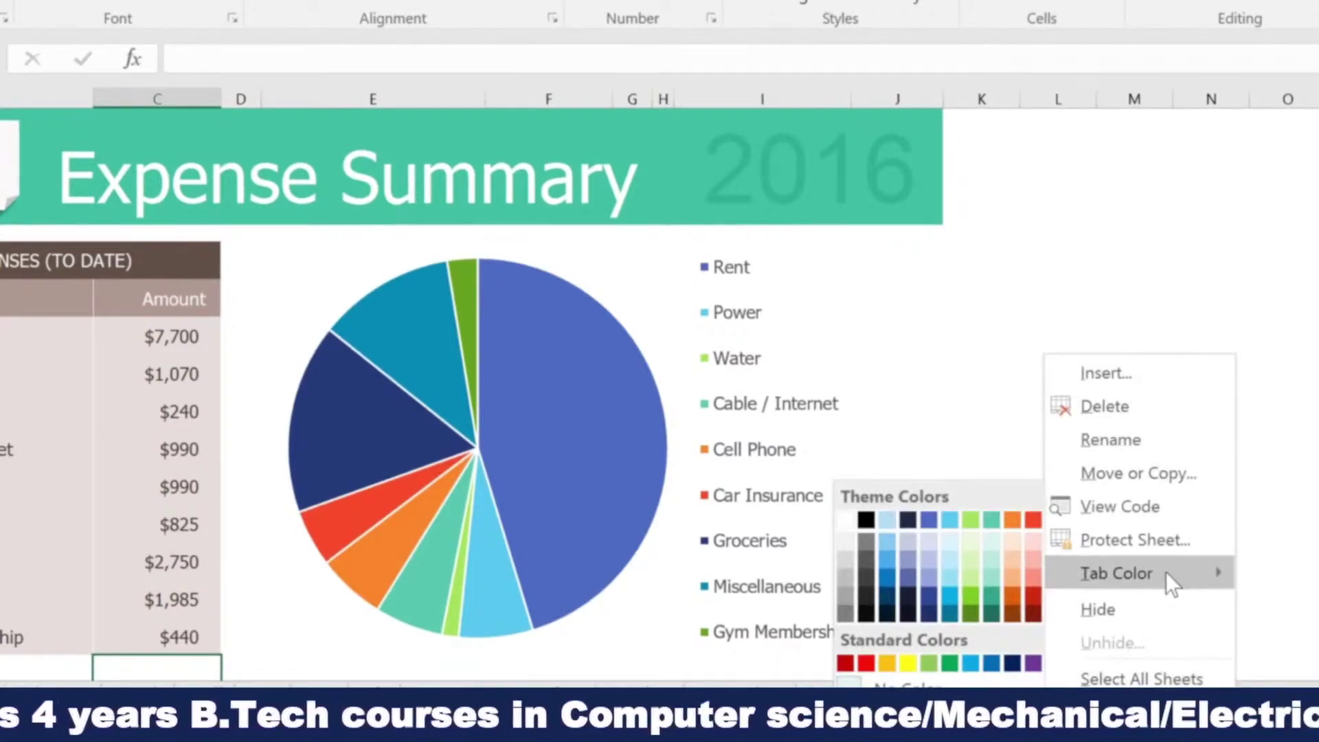
pyautogui.click(889, 574)
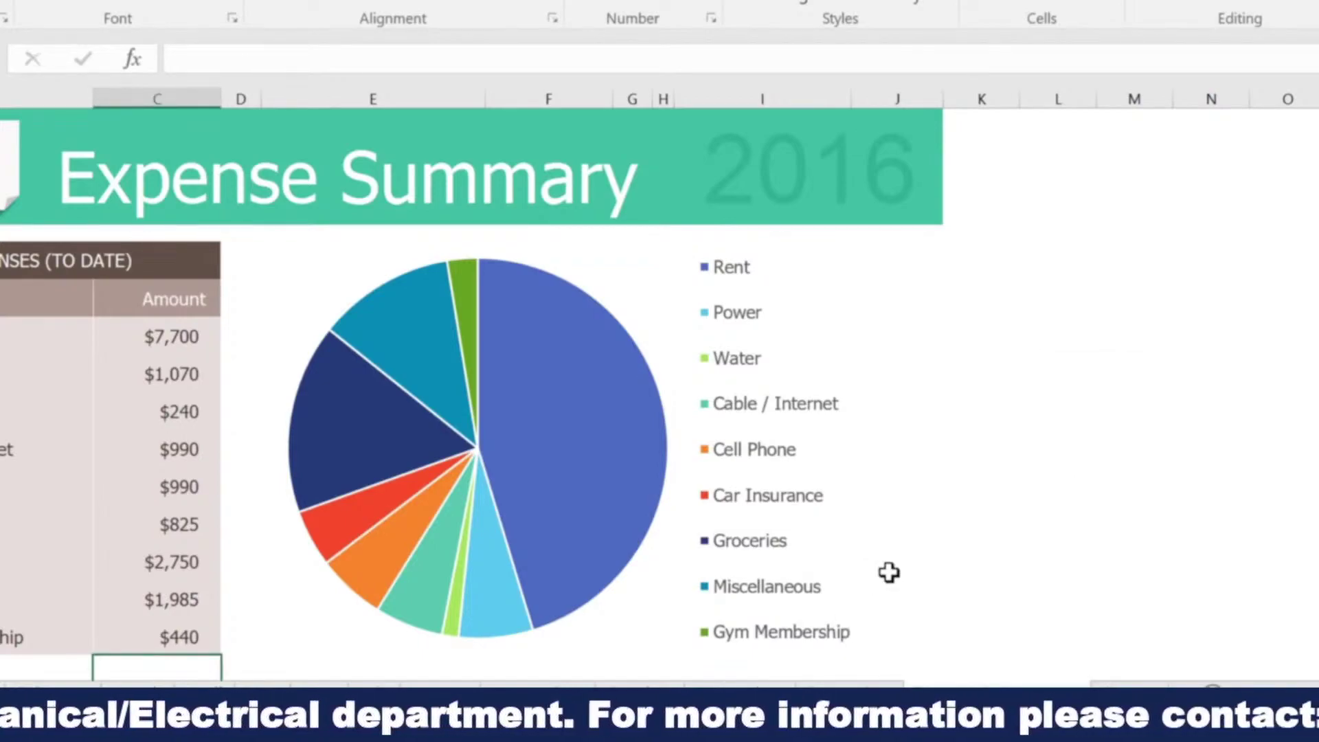
pyautogui.hotkey('ctrl', 'pagedown')
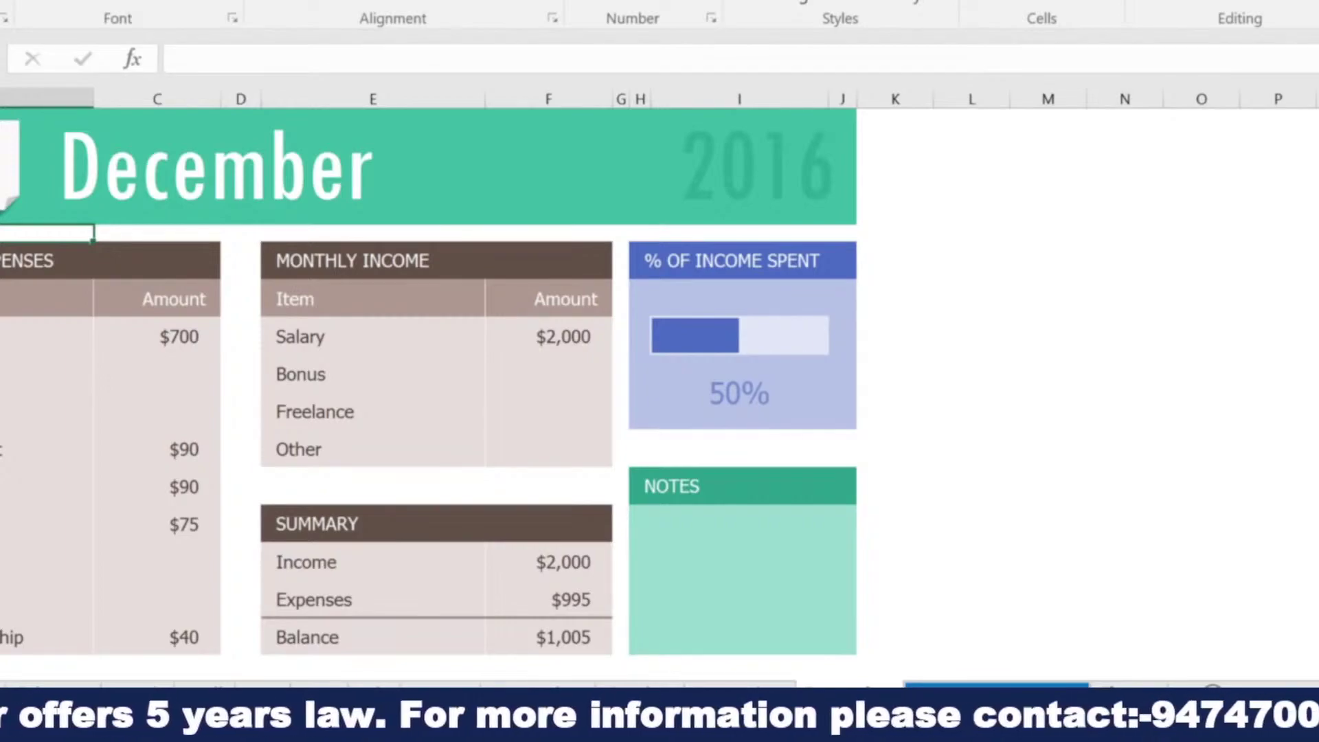
# Group the September, October, November and December worksheets, with September showing for editing
pyautogui.rightClick(1131, 701)
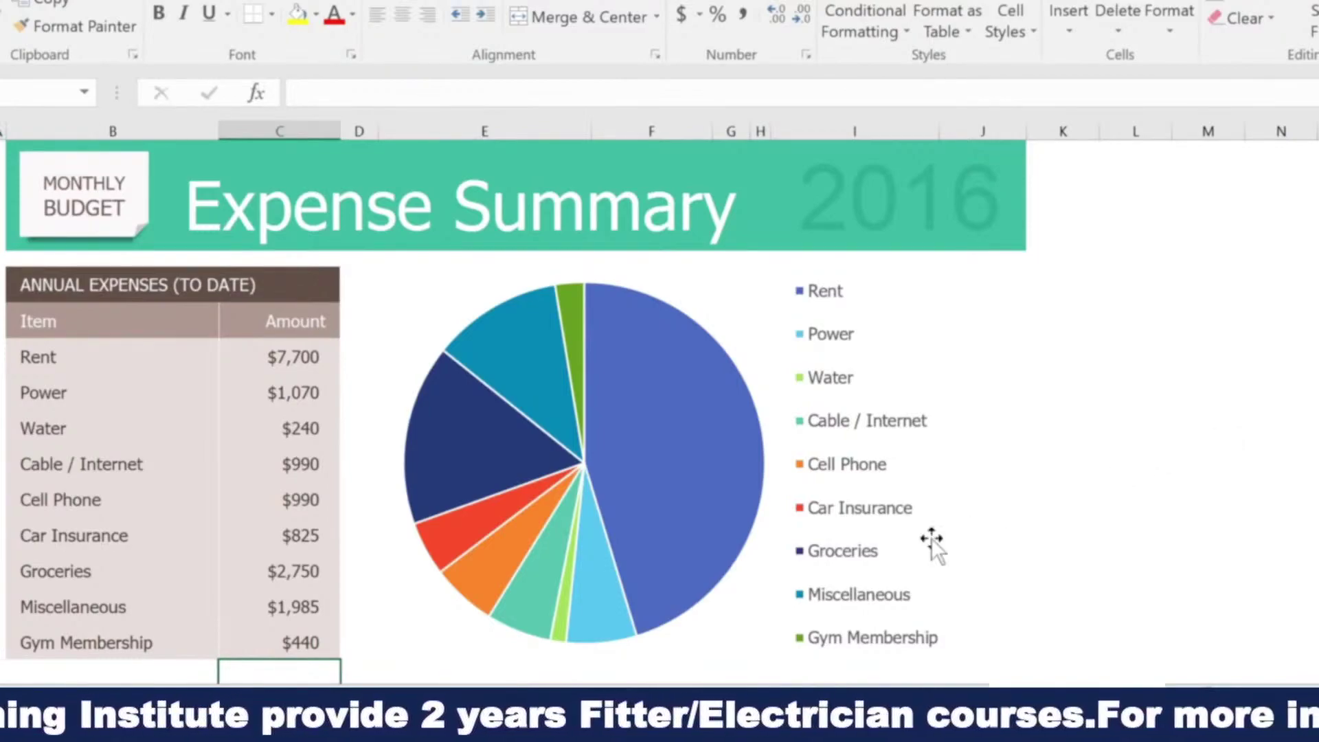
pyautogui.hotkey('ctrl', 'pagedown')
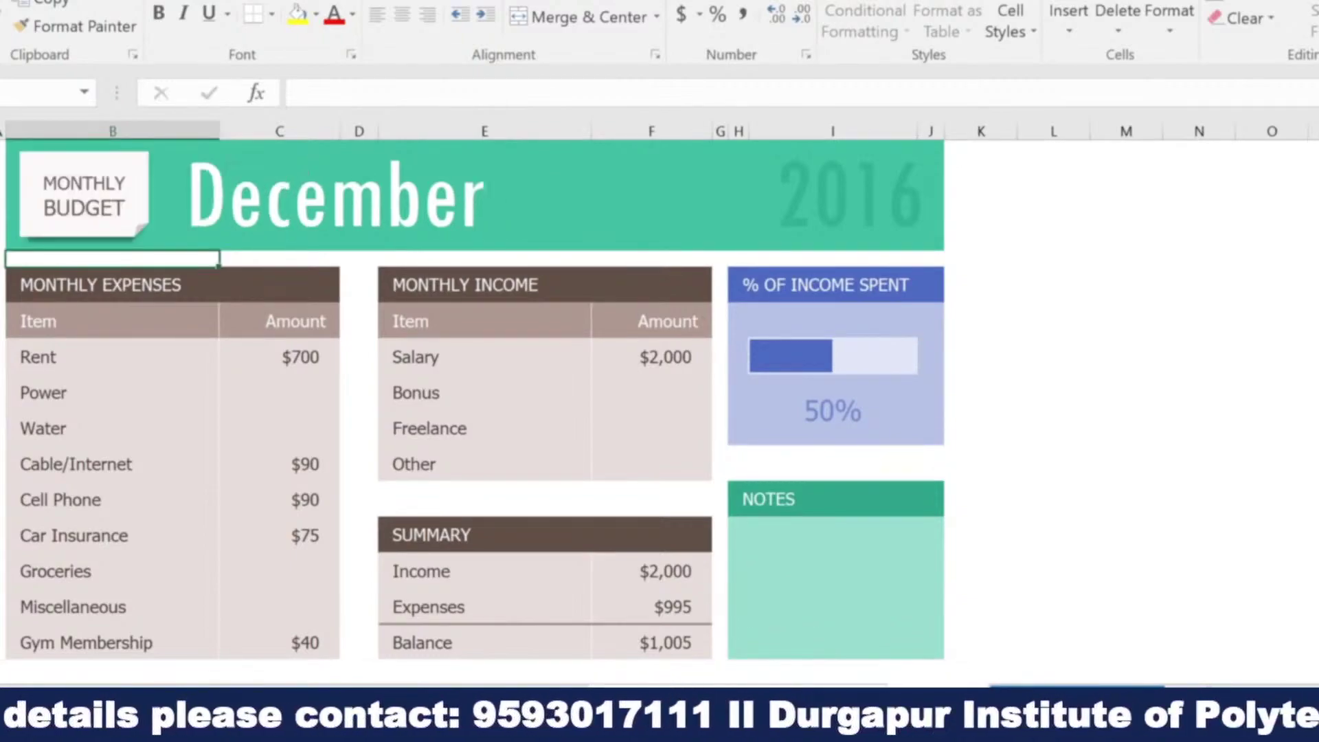
pyautogui.hotkey('ctrl', 'pageup')
pyautogui.hotkey('ctrl', 'pageup')
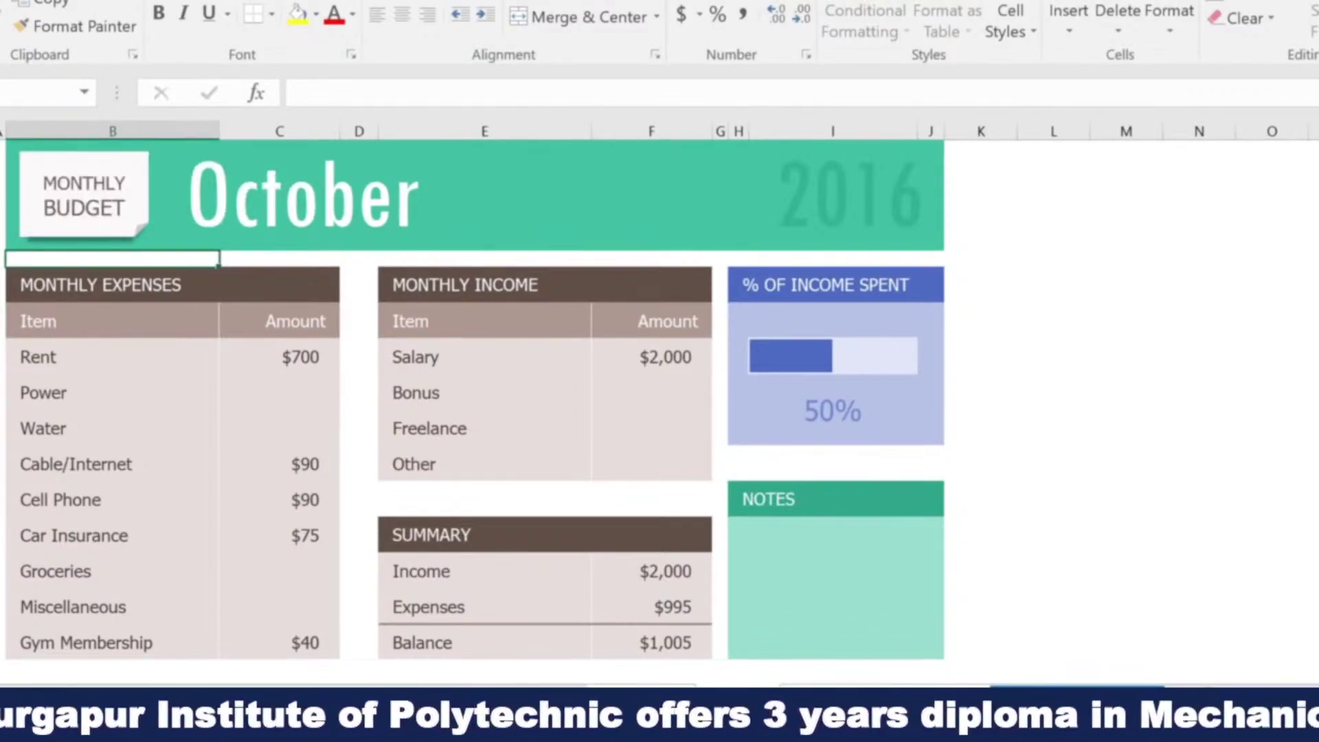
pyautogui.hotkey('ctrl', 'pageup')
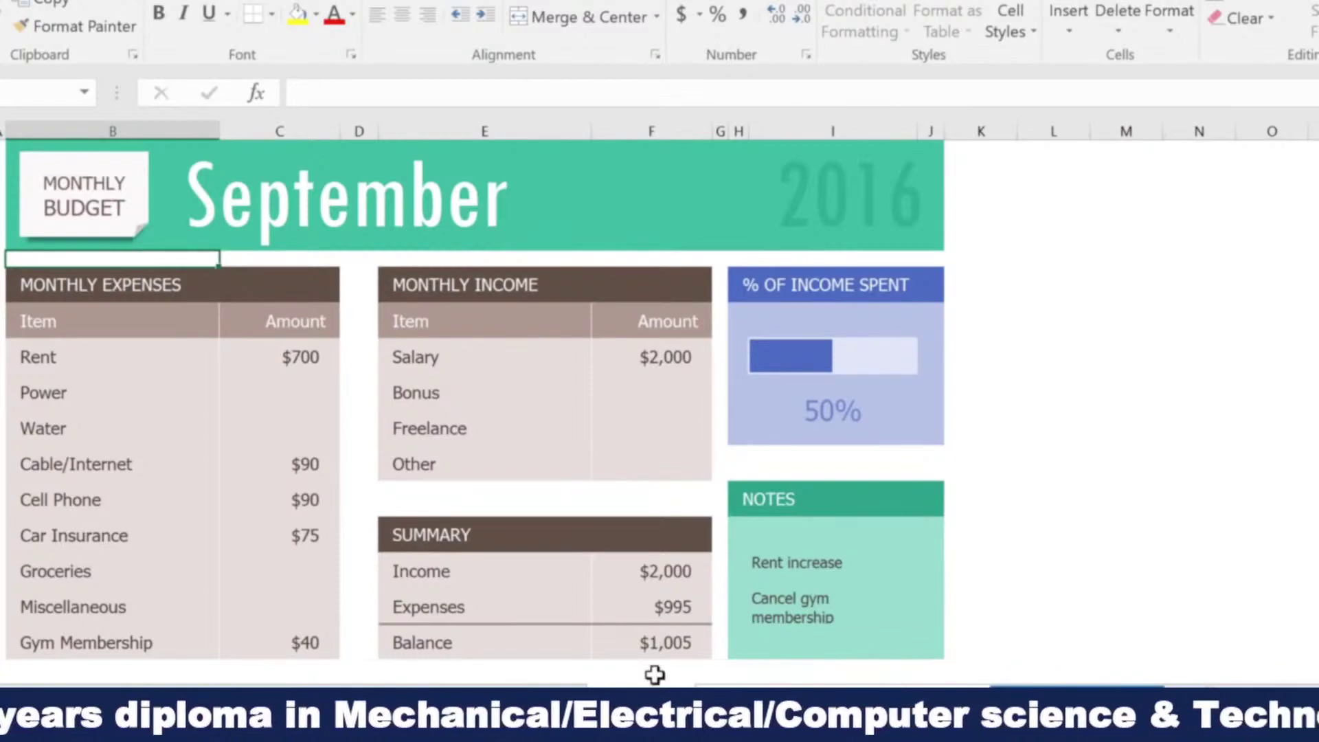
# Set the Rent amount under Monthly Expenses to 775 across the grouped worksheets
pyautogui.click(321, 358)
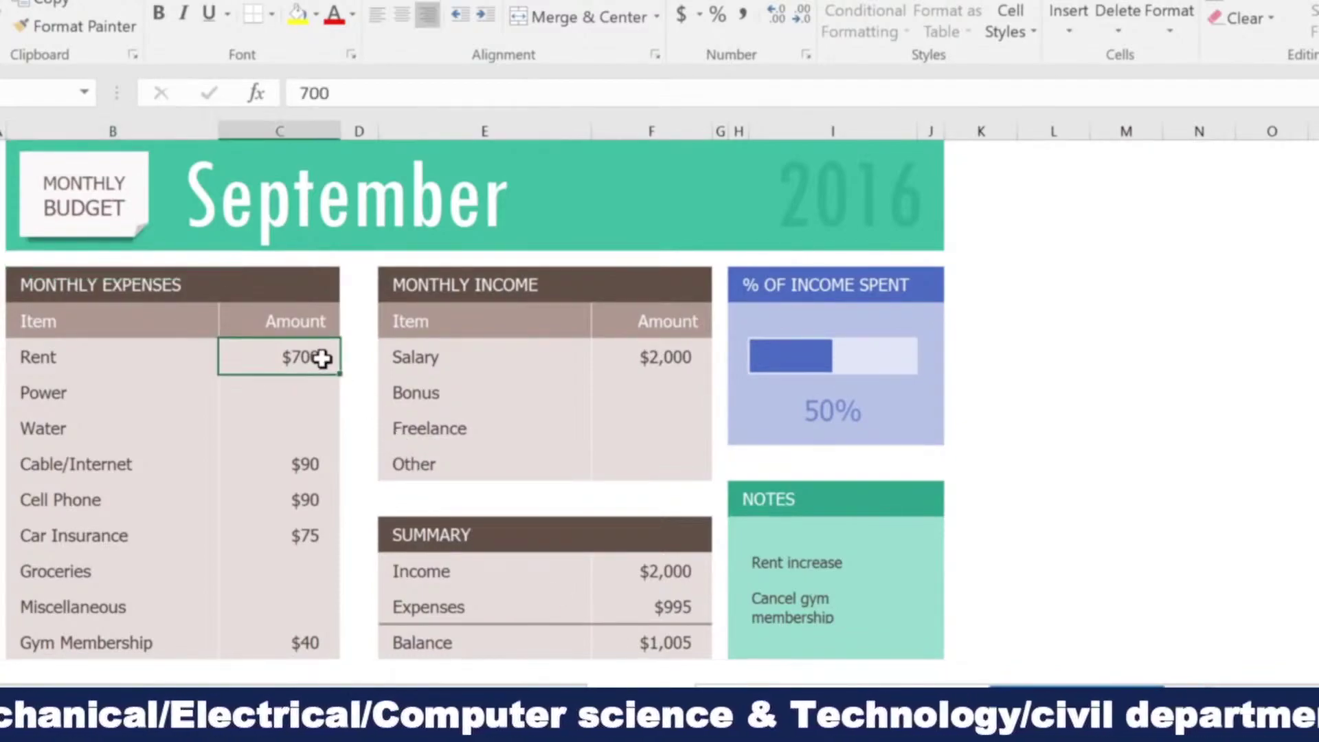
pyautogui.write('77')
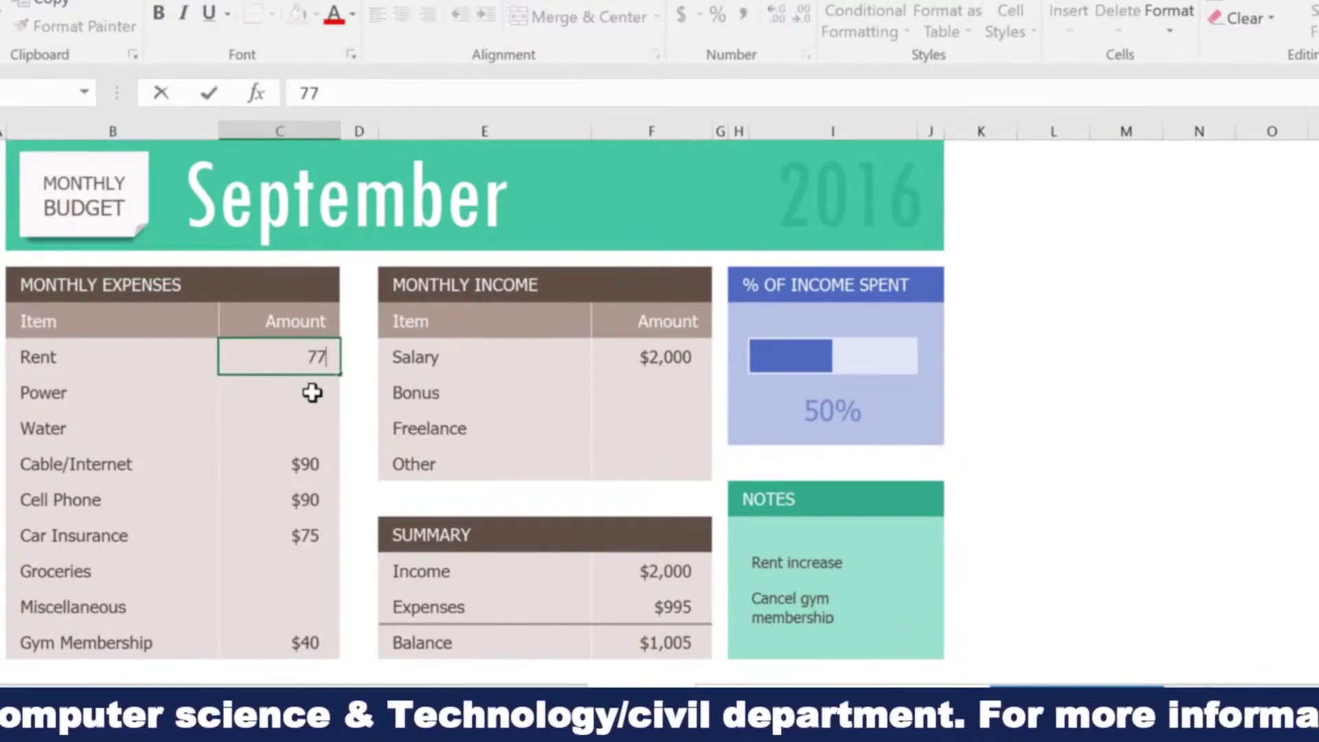
pyautogui.write('5')
pyautogui.click(313, 392)
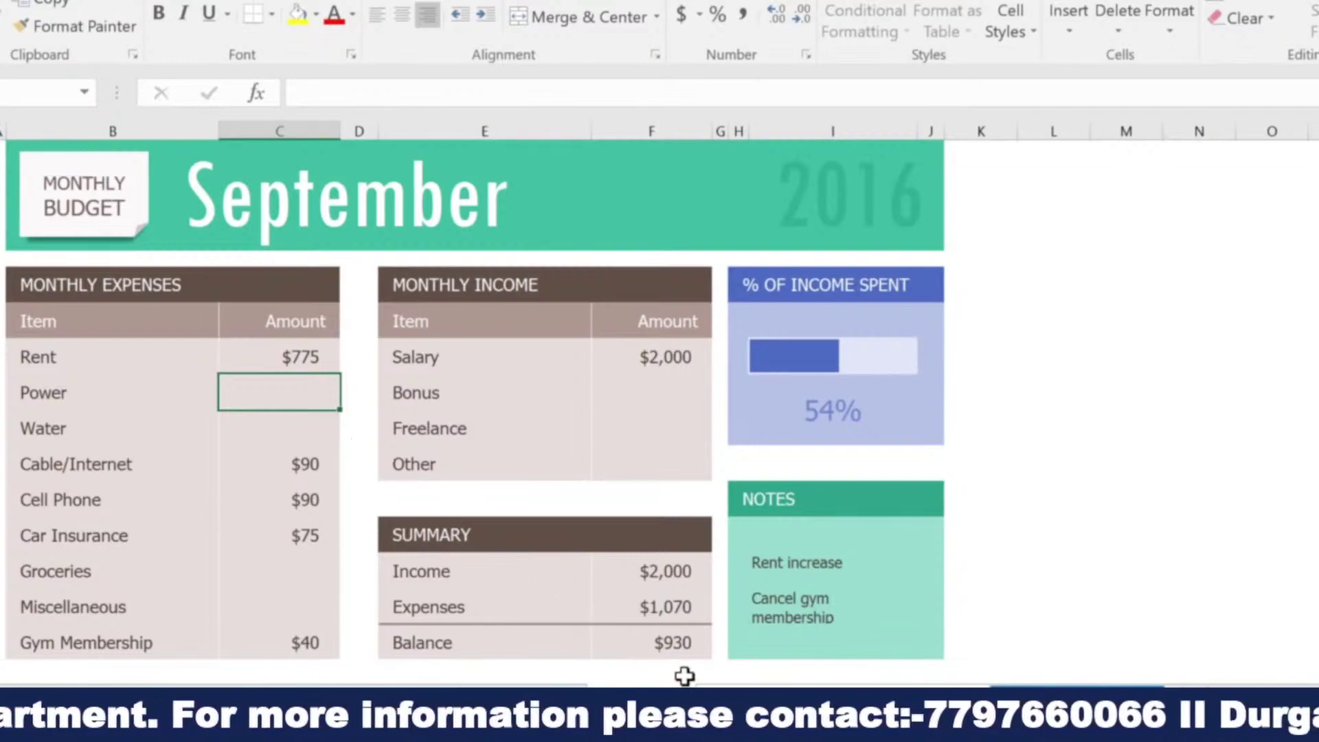
# Clear the Gym Membership item and its amount in the grouped worksheets, and ungroup the sheets
pyautogui.hotkey('ctrl', 'pagedown')
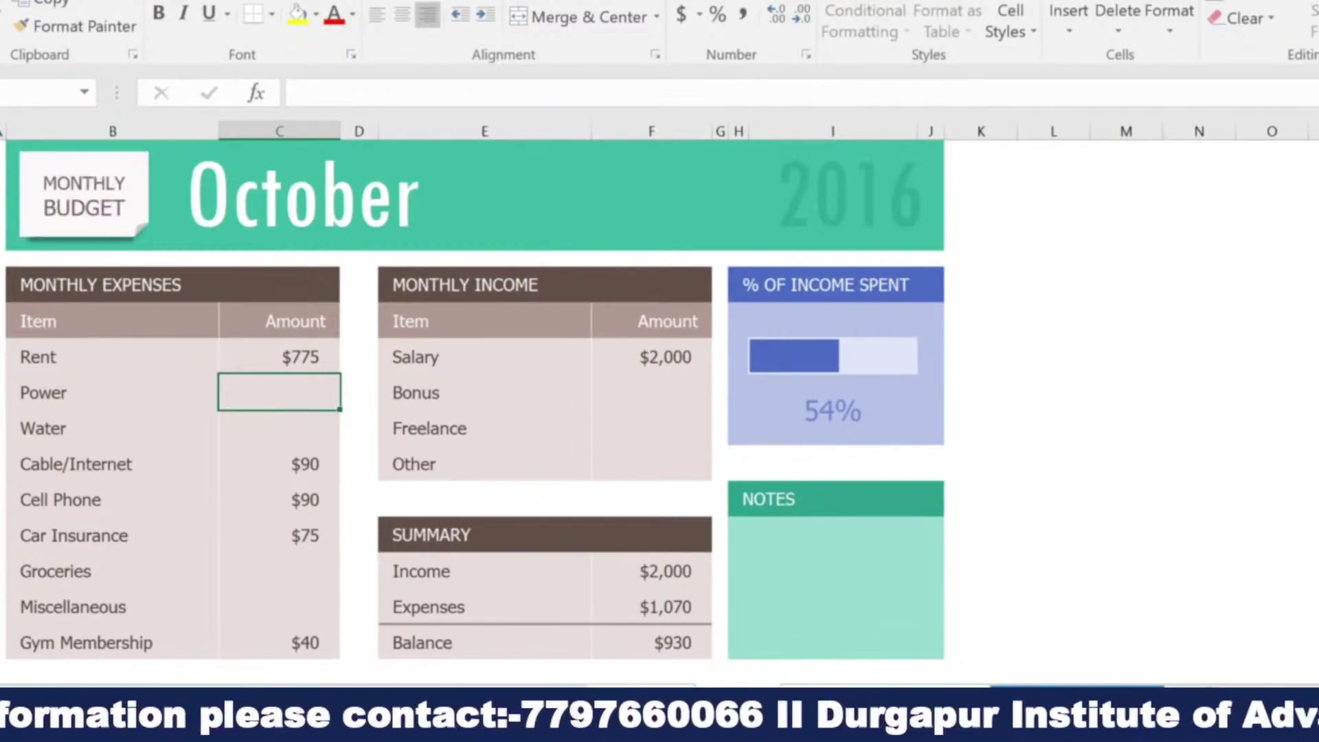
pyautogui.hotkey('ctrl', 'pagedown')
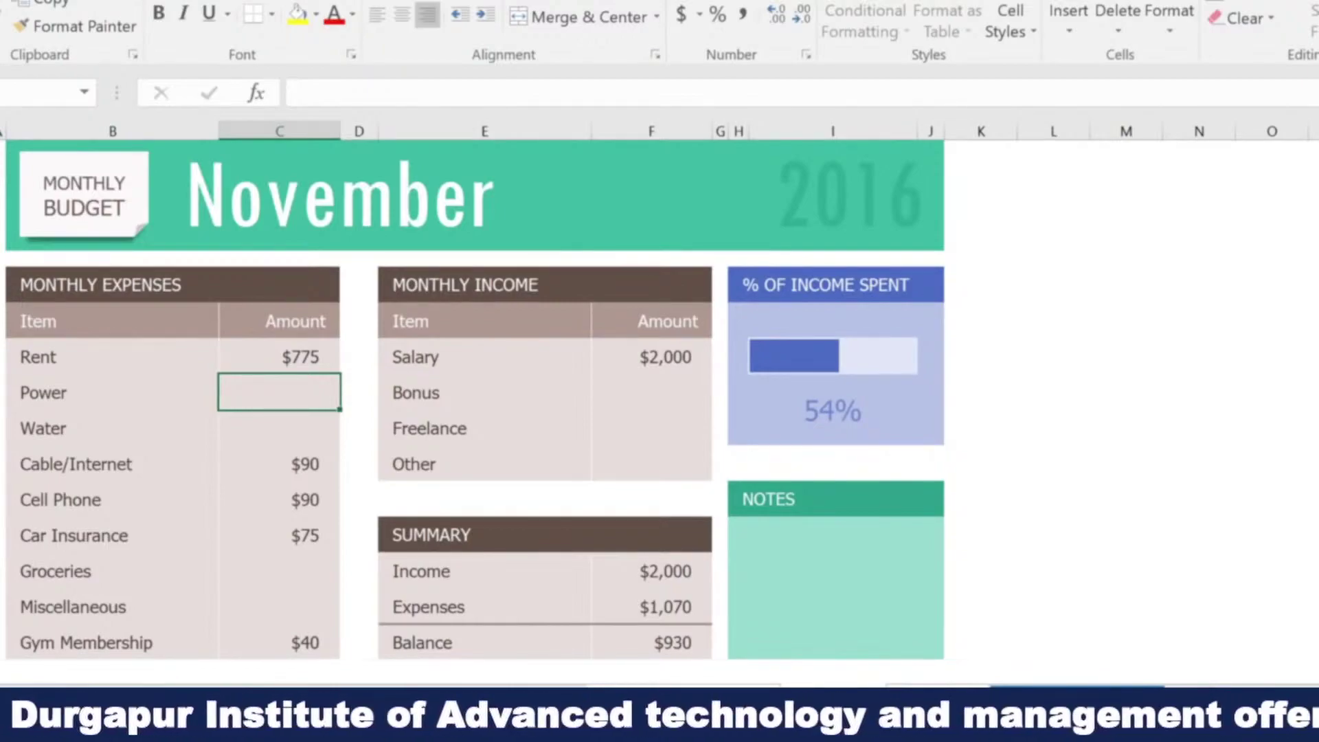
pyautogui.moveTo(110, 642); pyautogui.dragTo(278, 643)
pyautogui.press('Delete')
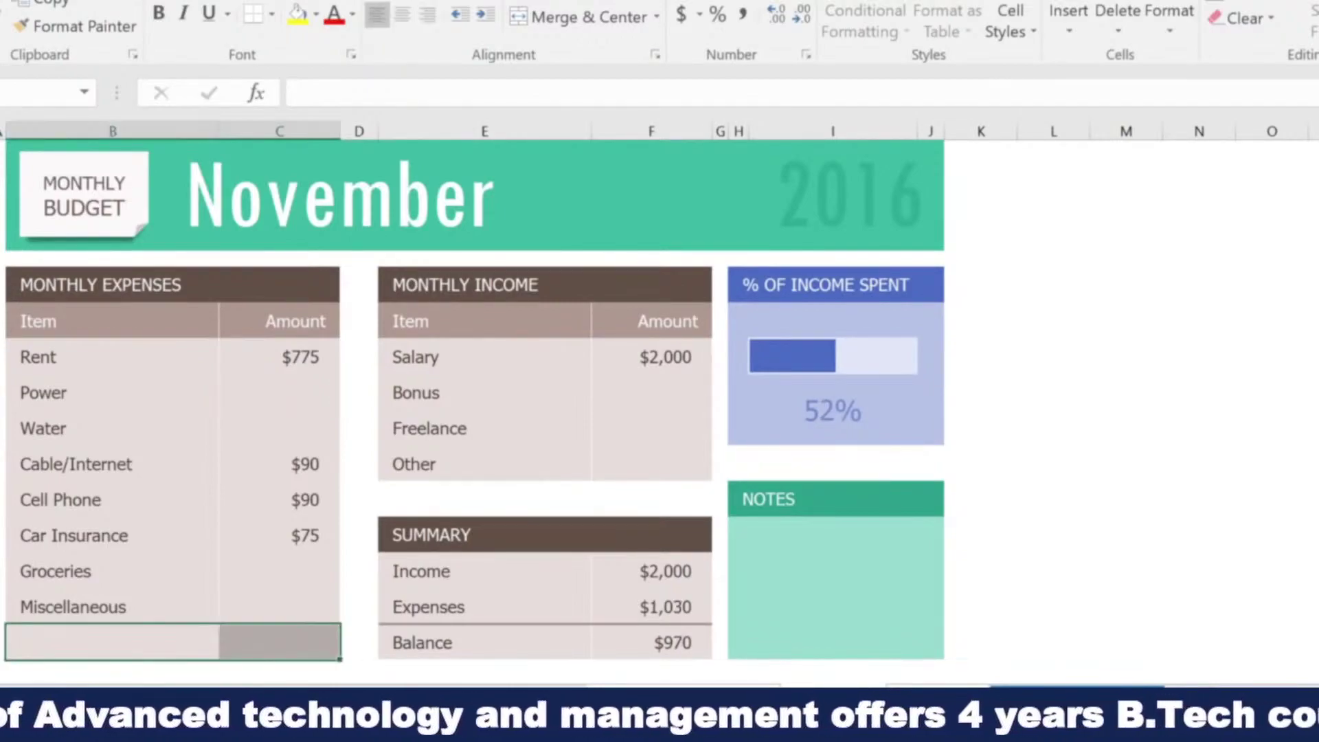
pyautogui.rightClick(931, 701)
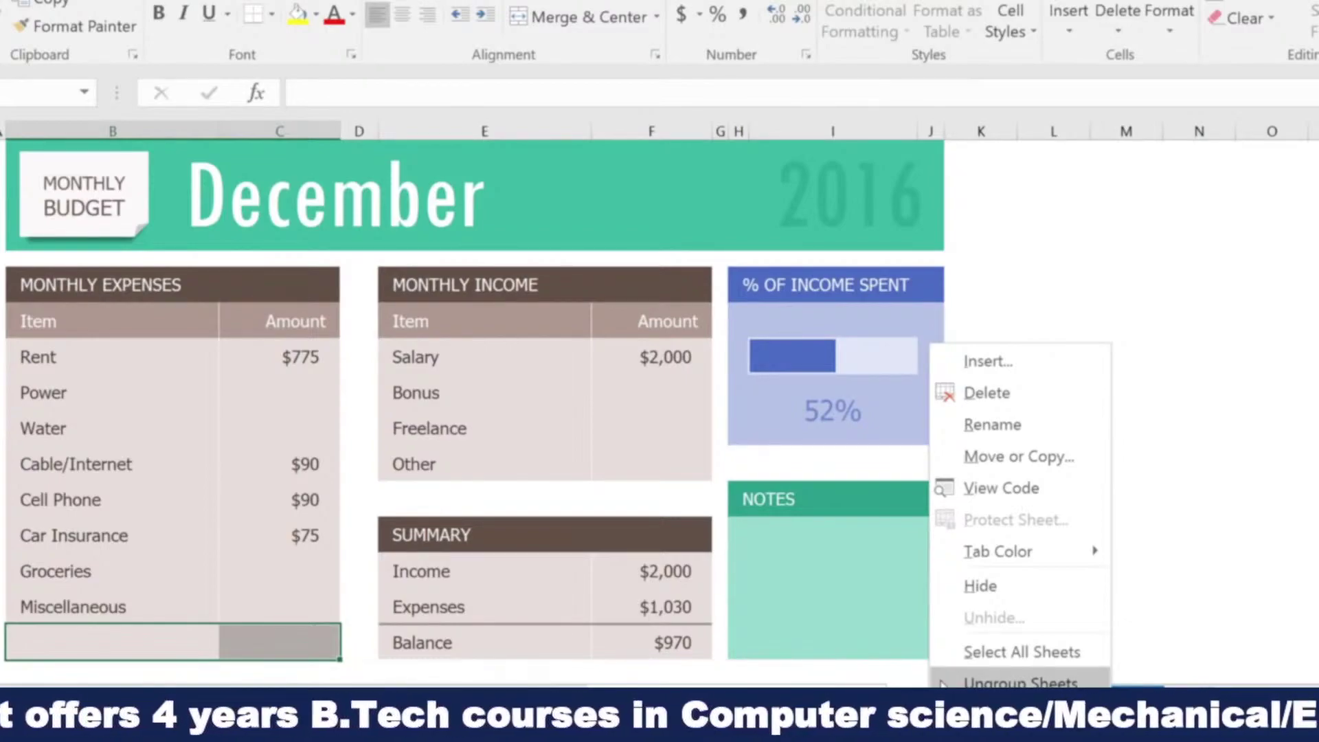
pyautogui.click(942, 683)
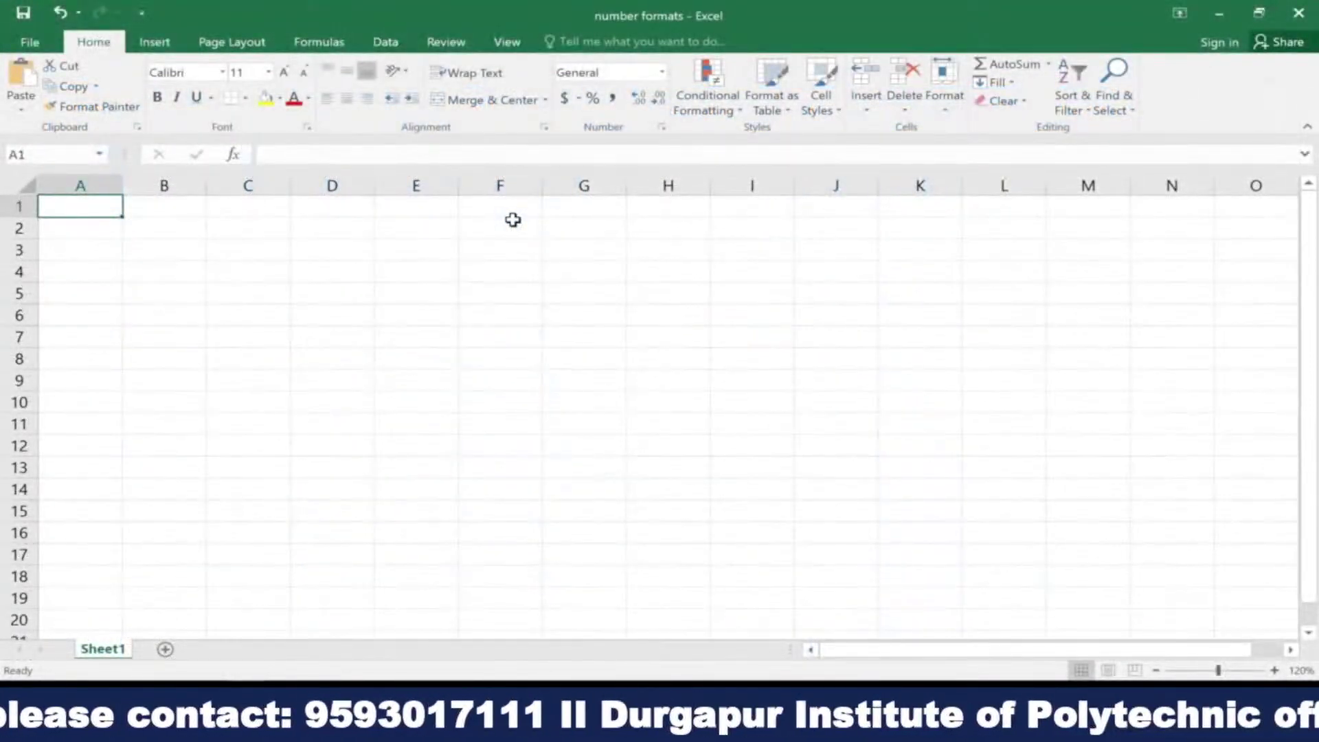
# Enter the date 1/1/2015 in cell E1 of the number formats workbook
pyautogui.click(441, 212)
pyautogui.doubleClick(441, 212)
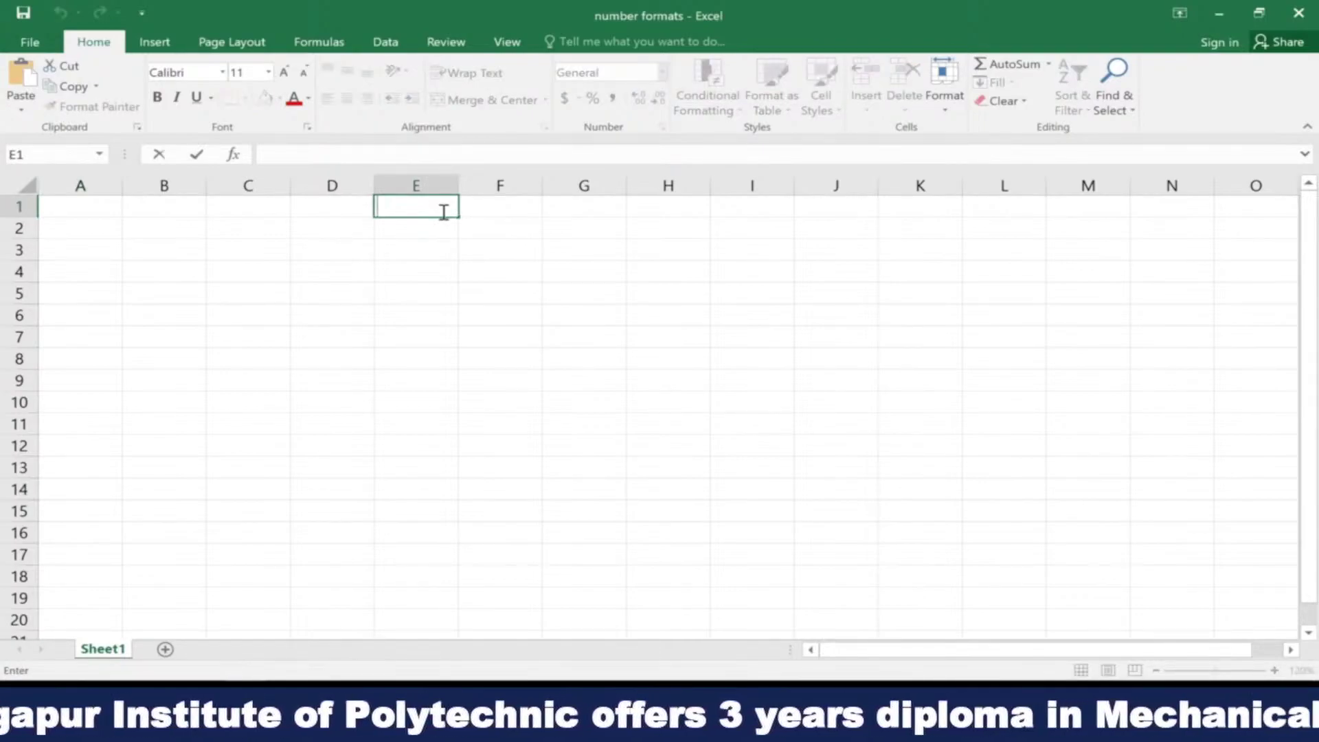
pyautogui.write('1/1/2')
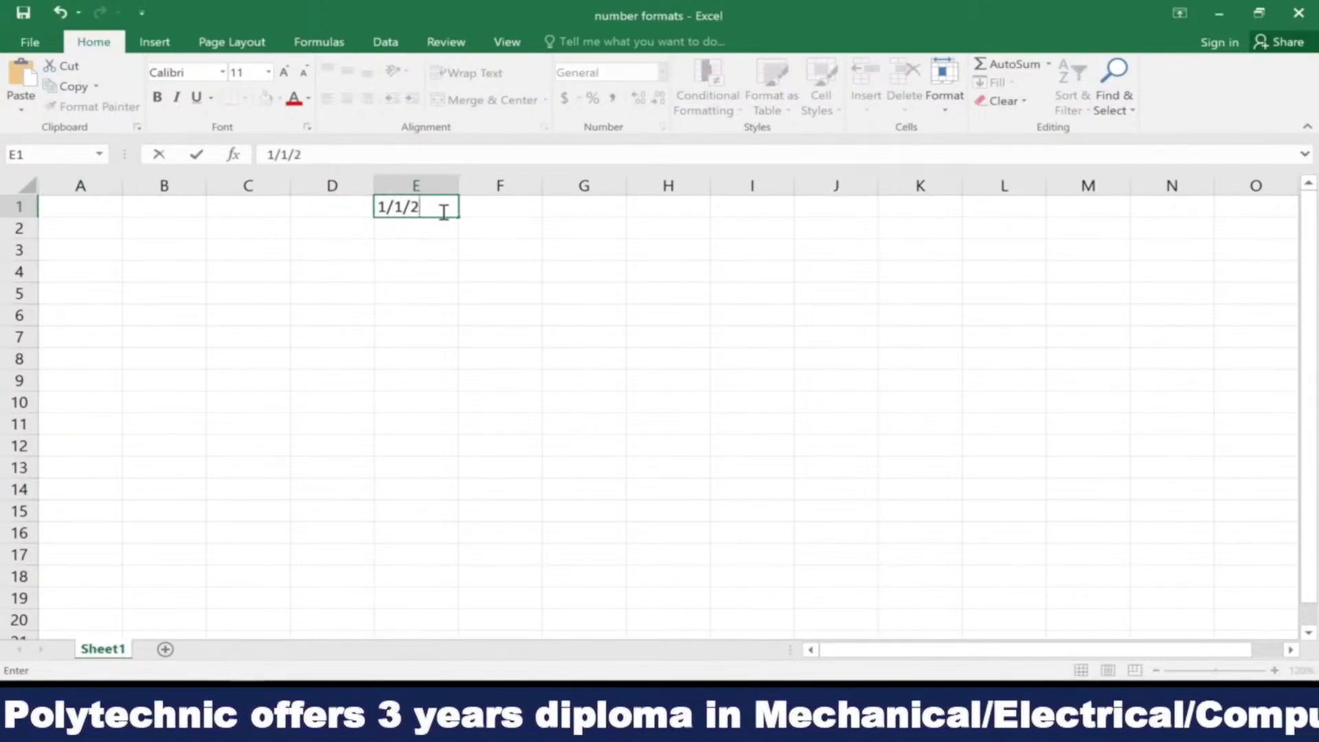
pyautogui.write('015')
pyautogui.press('Return')
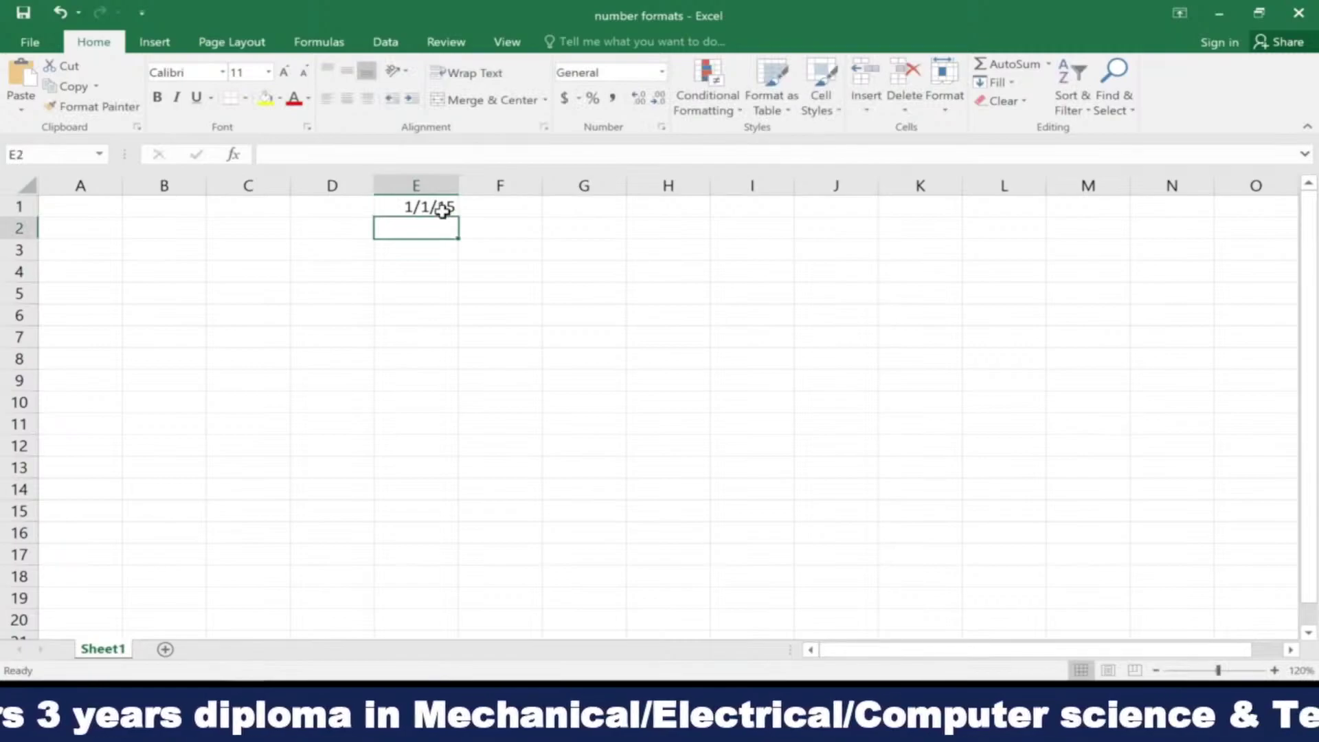
# Apply the Long Date number format to the date in cell E1
pyautogui.click(443, 211)
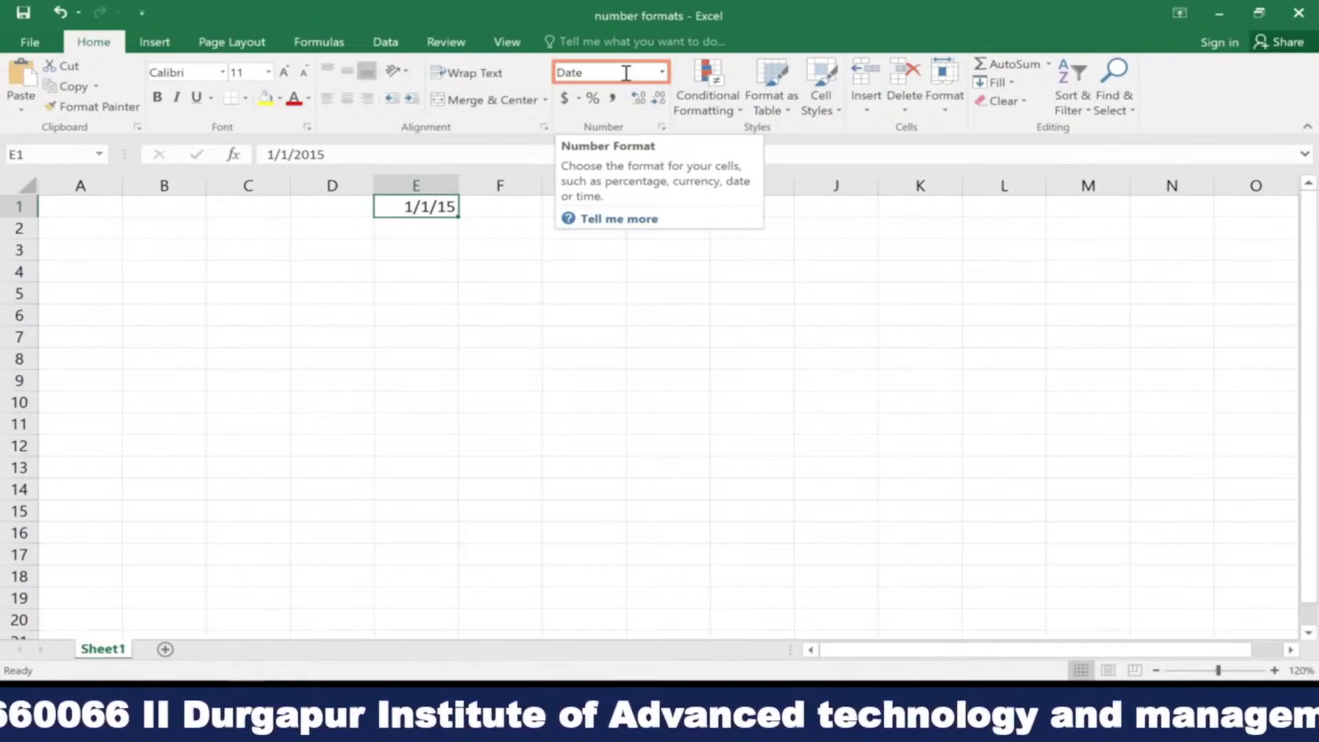
pyautogui.click(662, 72)
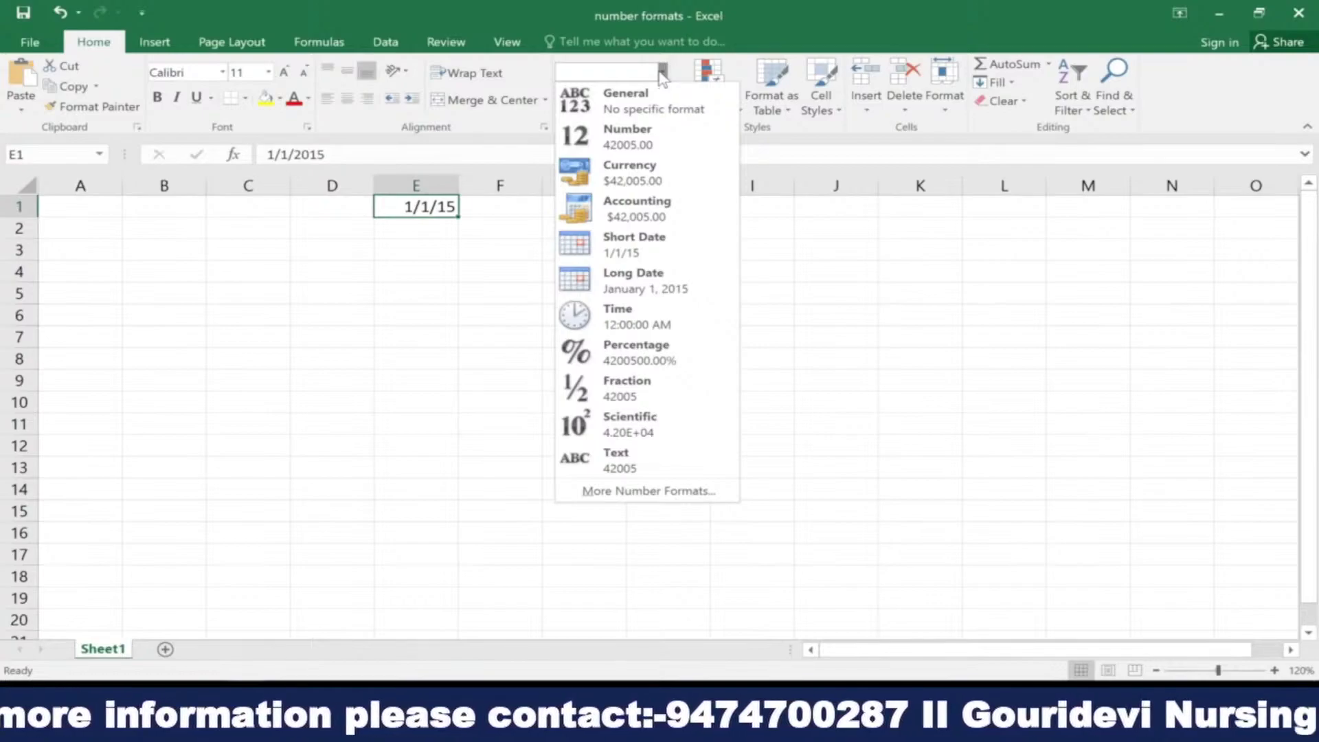
pyautogui.click(703, 278)
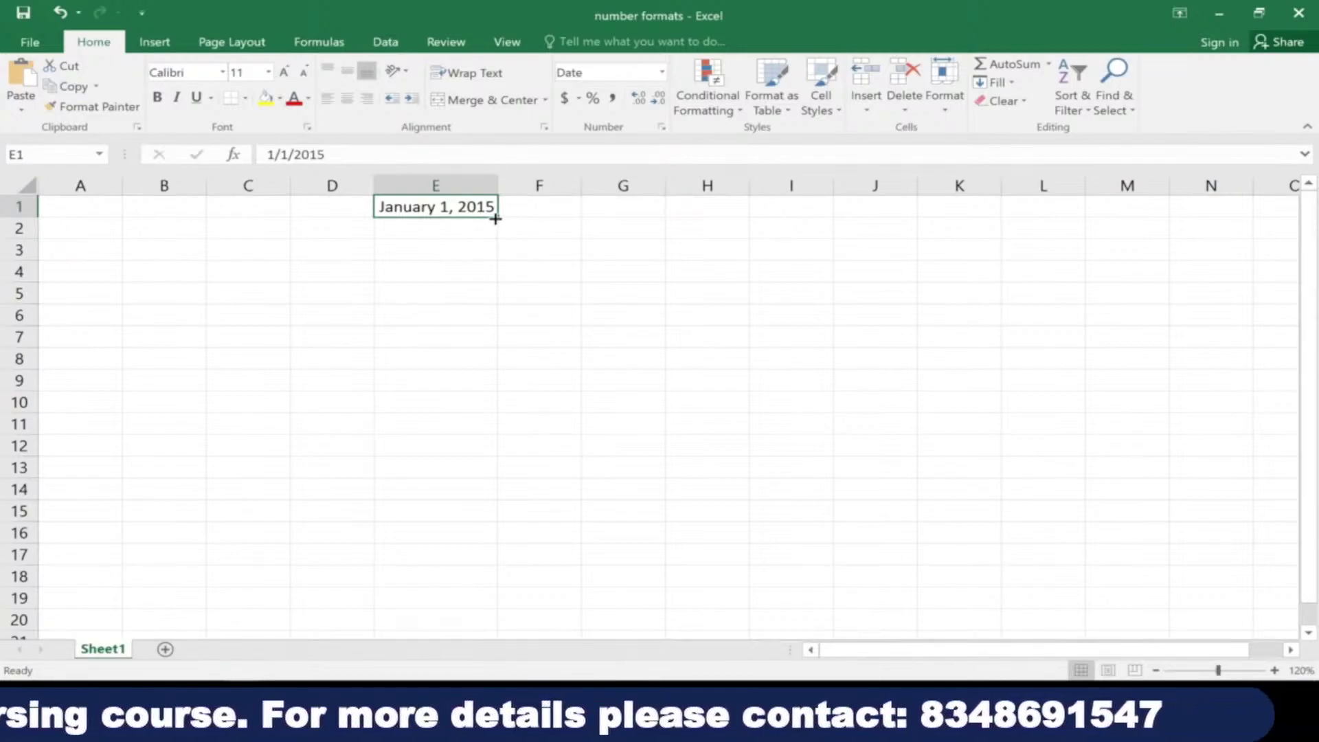
# Fill the date series from E1 down to E15 and widen column E to fit the long dates
pyautogui.moveTo(496, 218); pyautogui.dragTo(500, 522)
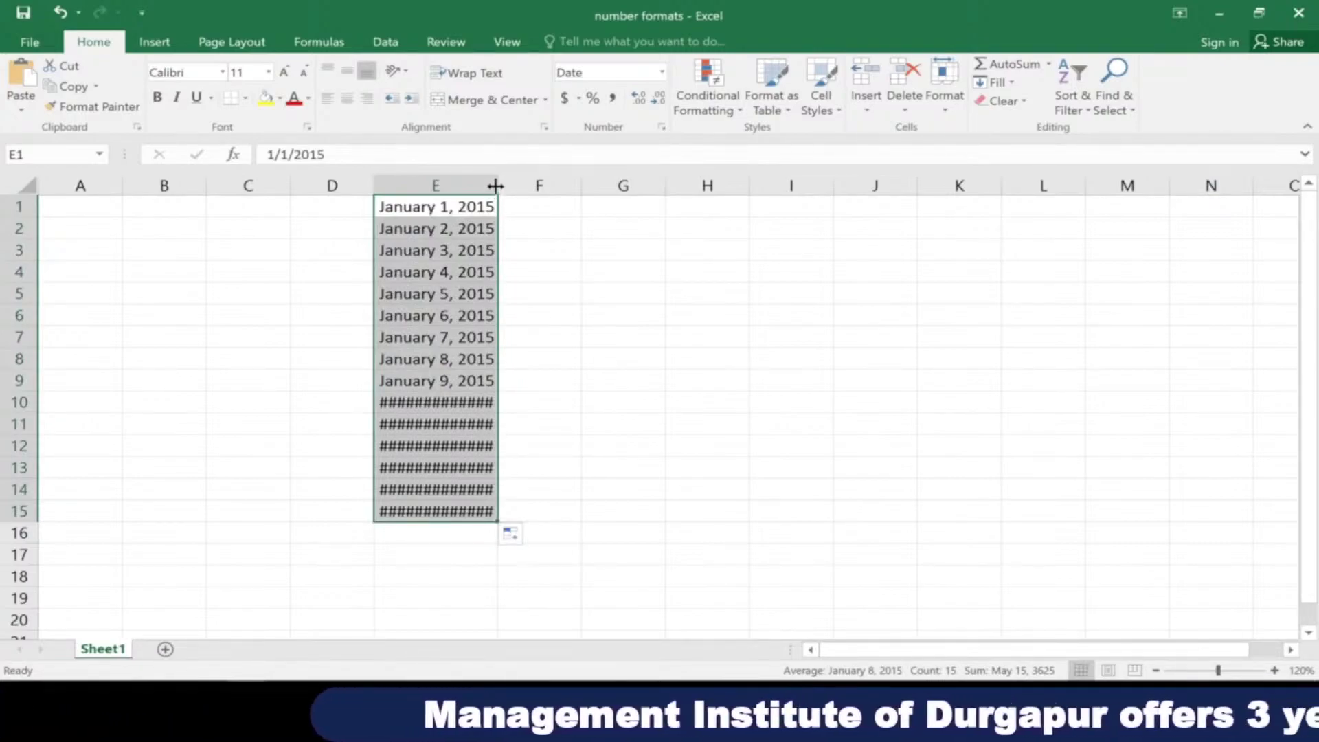
pyautogui.moveTo(497, 185); pyautogui.dragTo(527, 186)
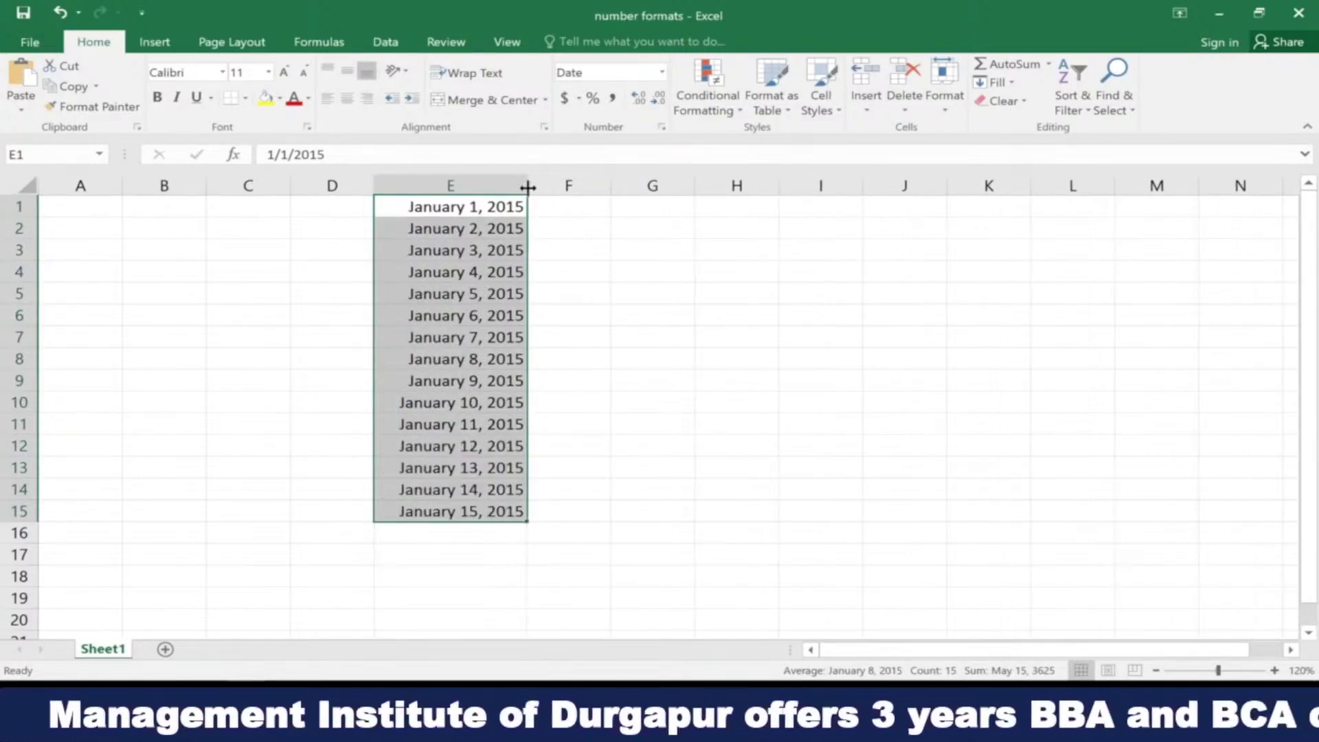
# Try to fill January 1st from cell G1 down to G7 and undo the fill
pyautogui.click(556, 207)
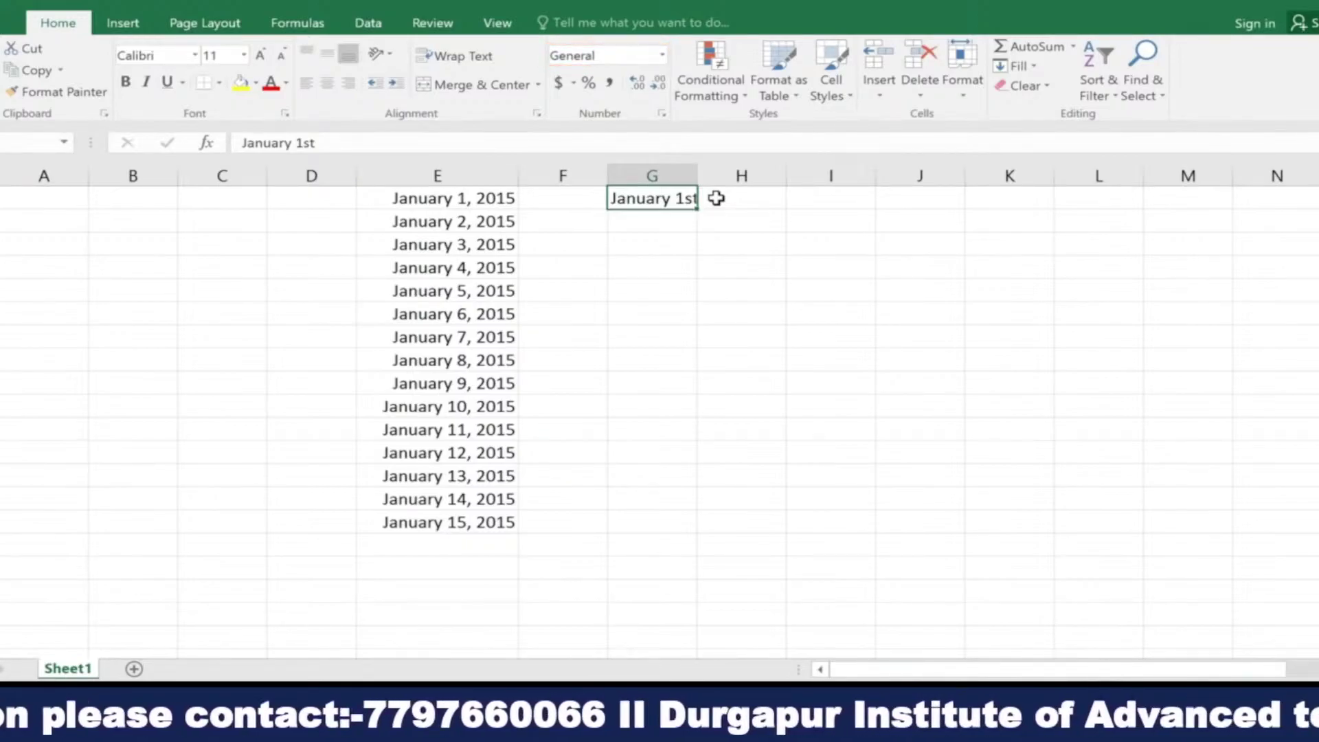
pyautogui.moveTo(698, 209); pyautogui.dragTo(699, 348)
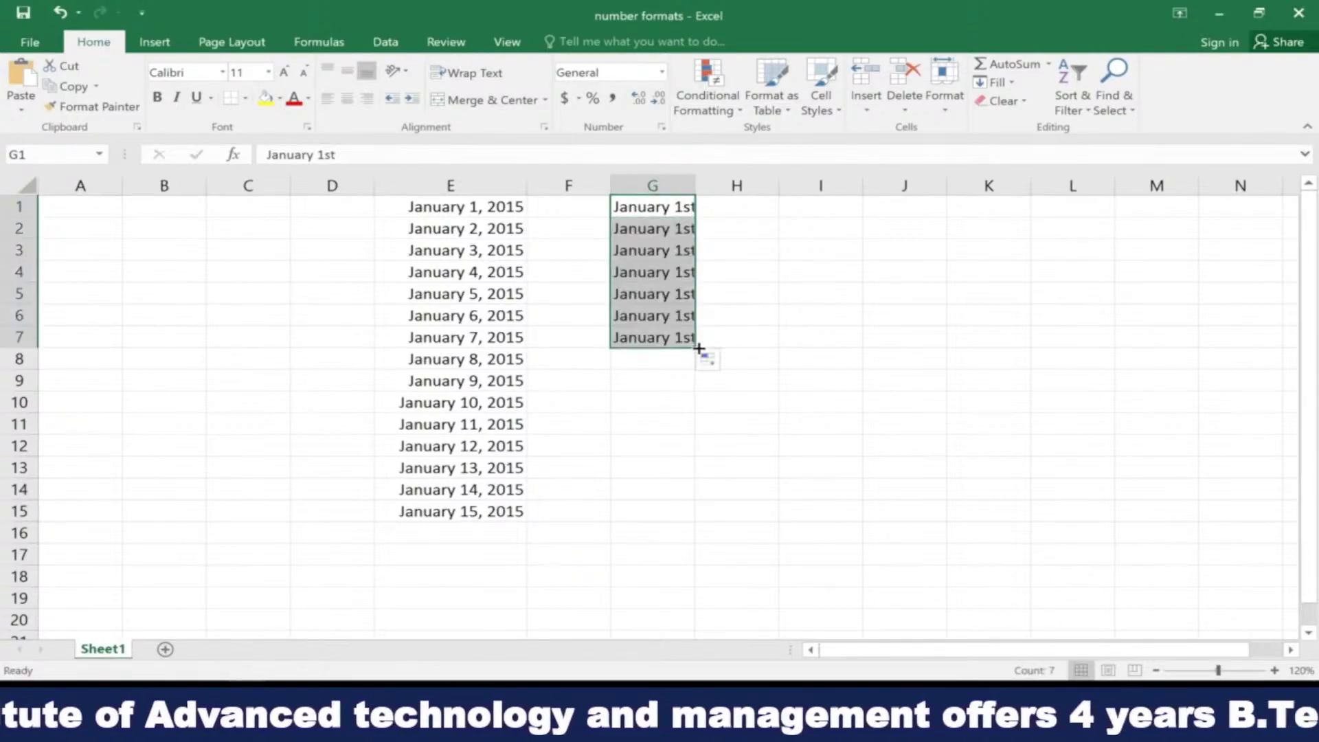
pyautogui.click(59, 13)
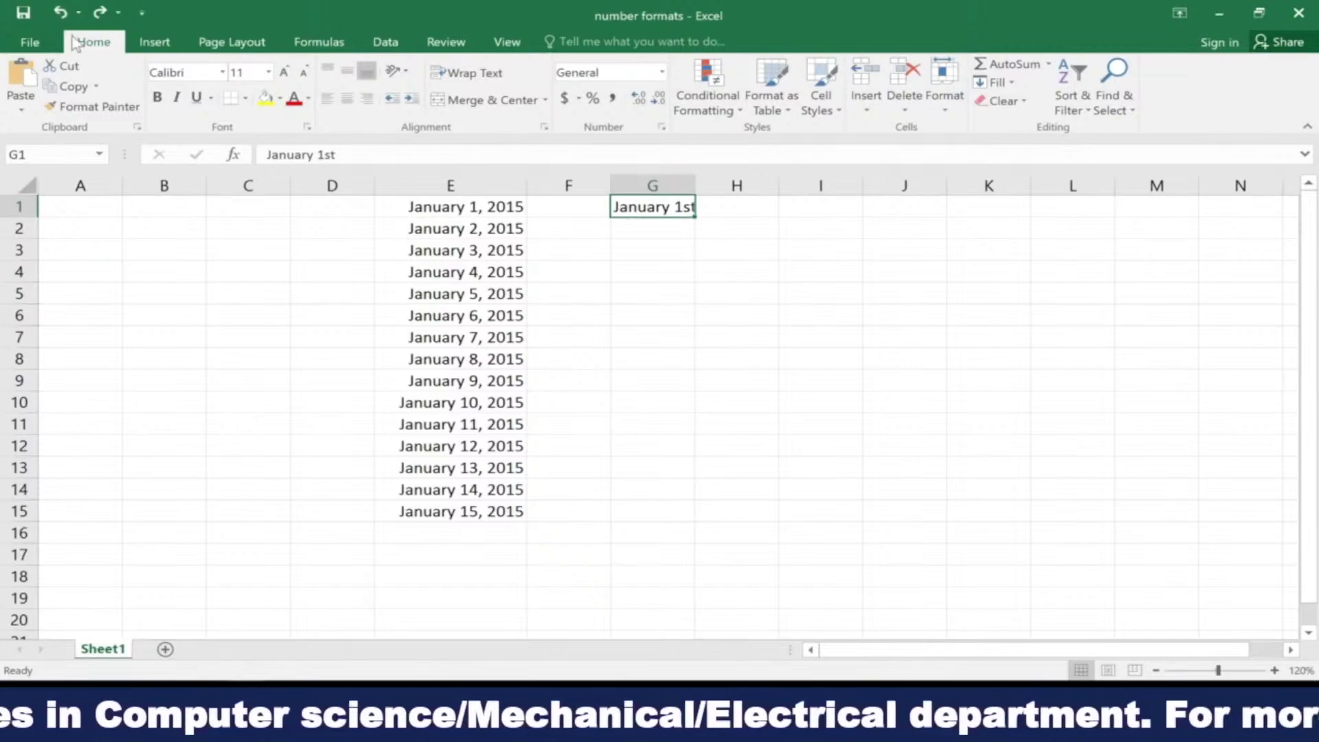
# Change the text in G1 to January 1 and fill it down to G15
pyautogui.doubleClick(693, 207)
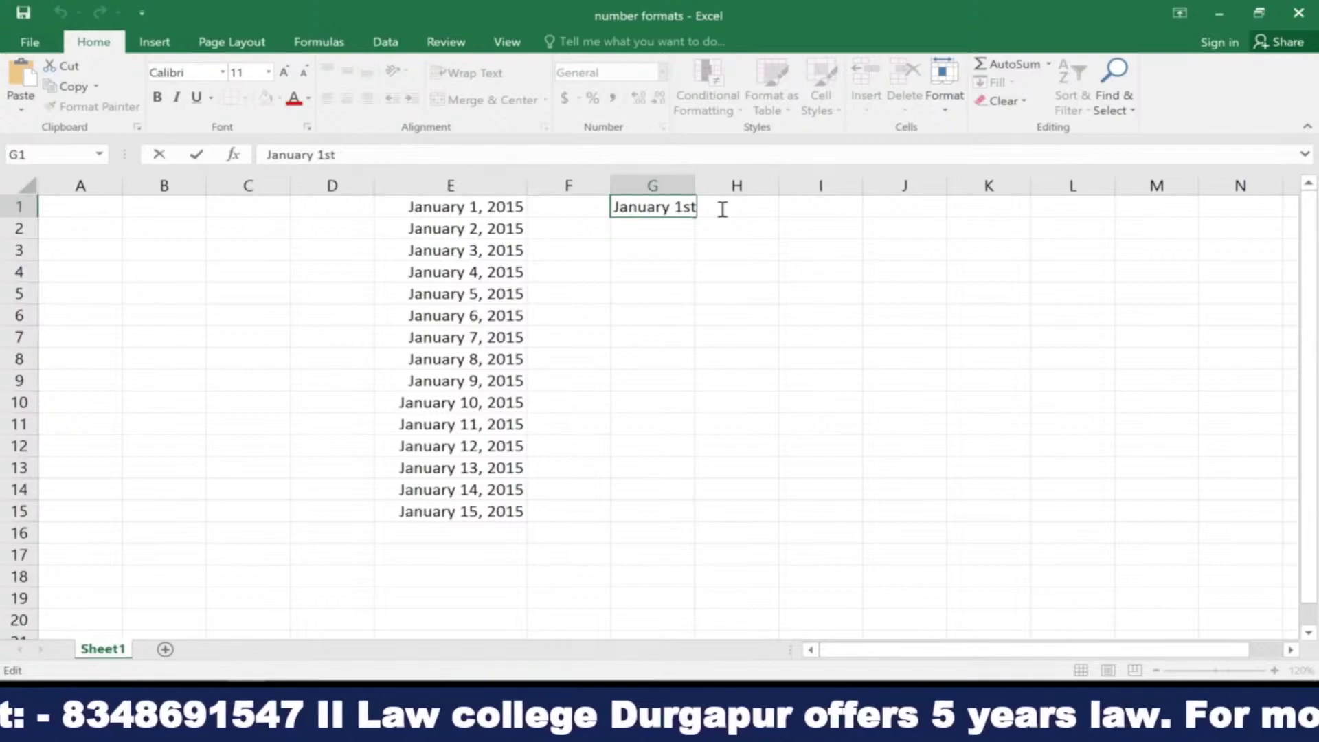
pyautogui.press('BackSpace')
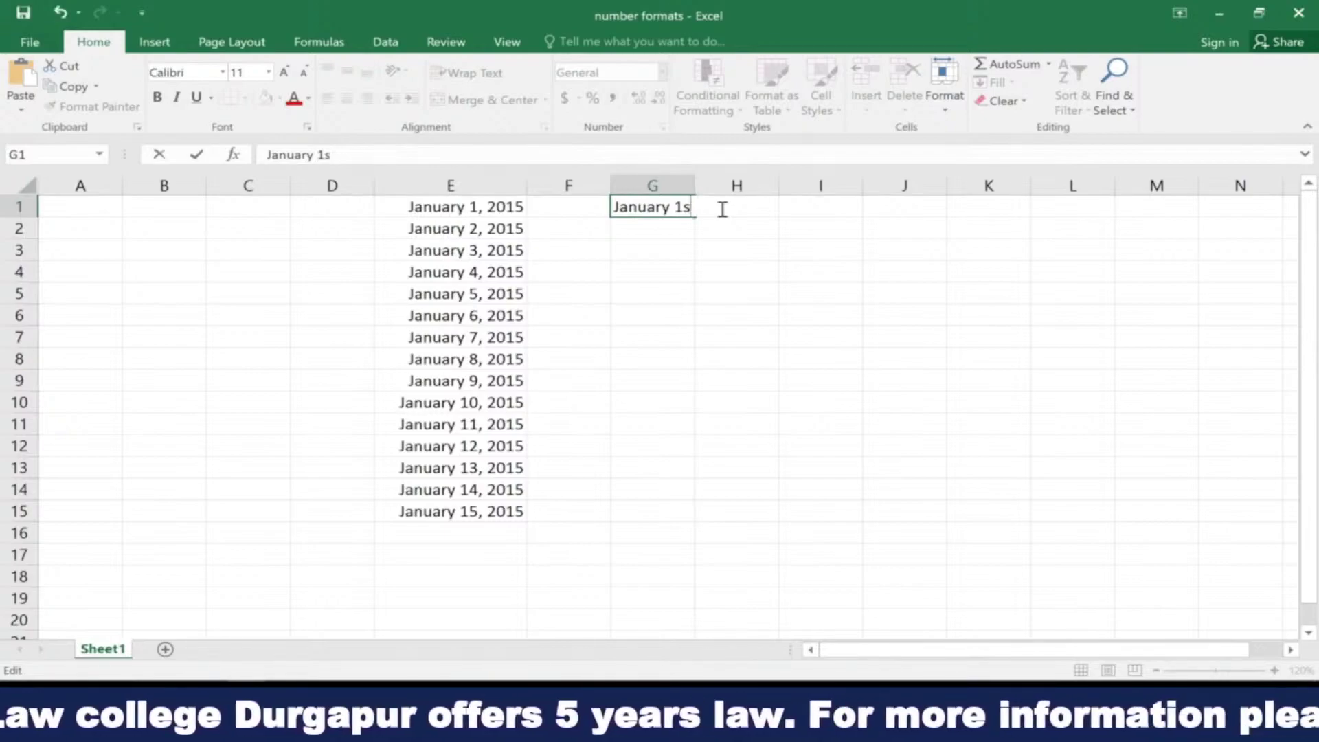
pyautogui.press('BackSpace')
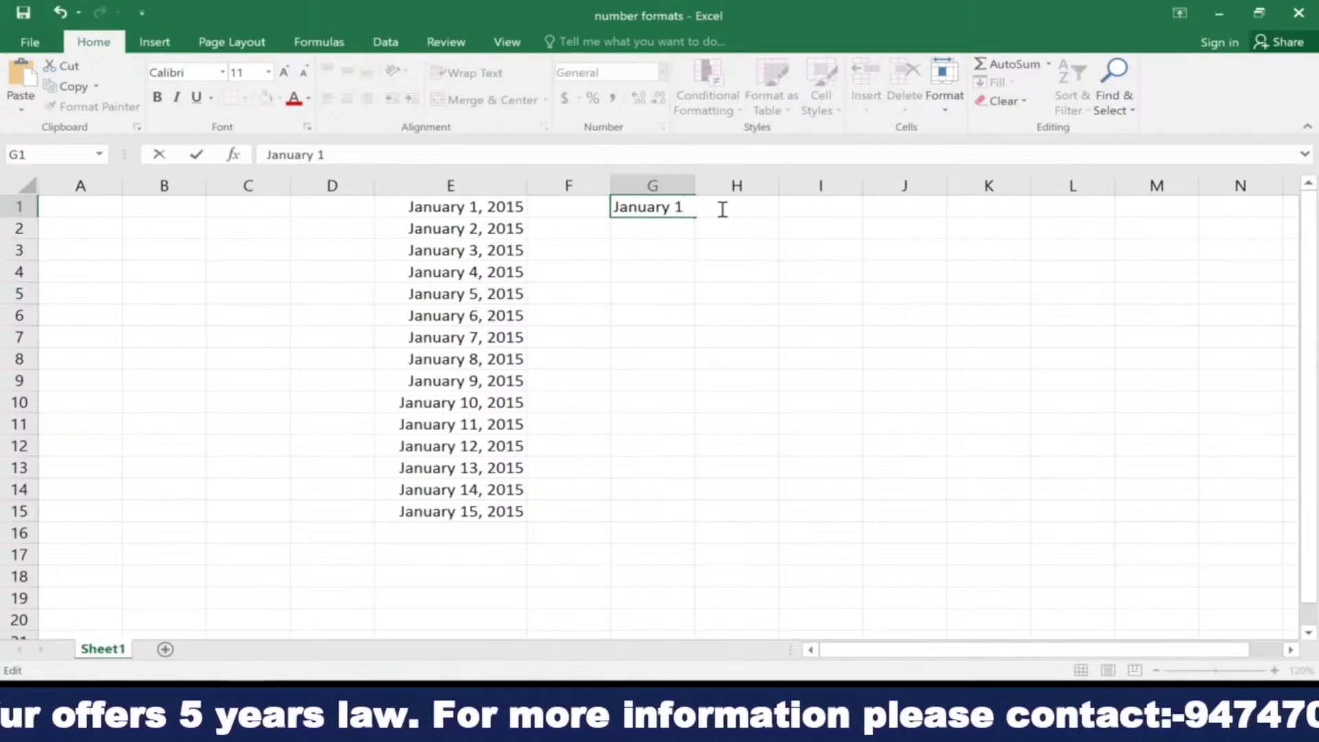
pyautogui.press('Return')
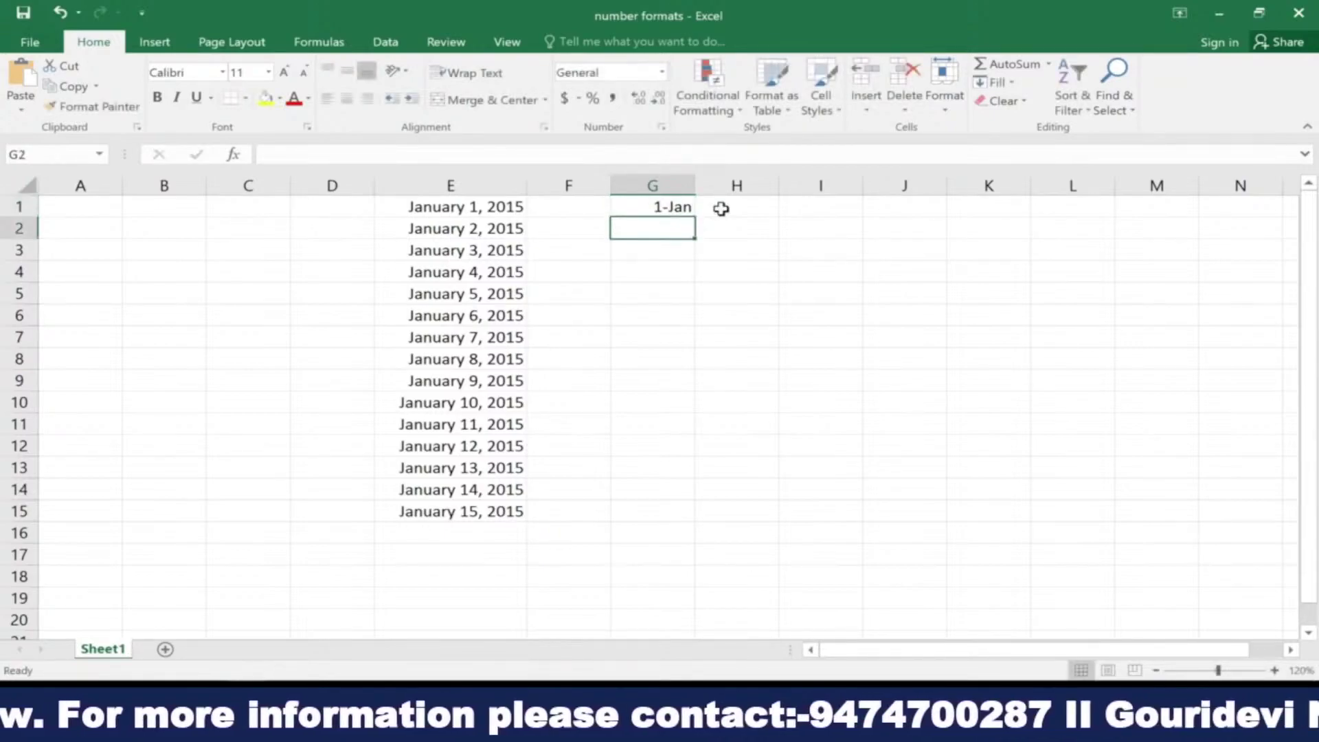
pyautogui.click(679, 205)
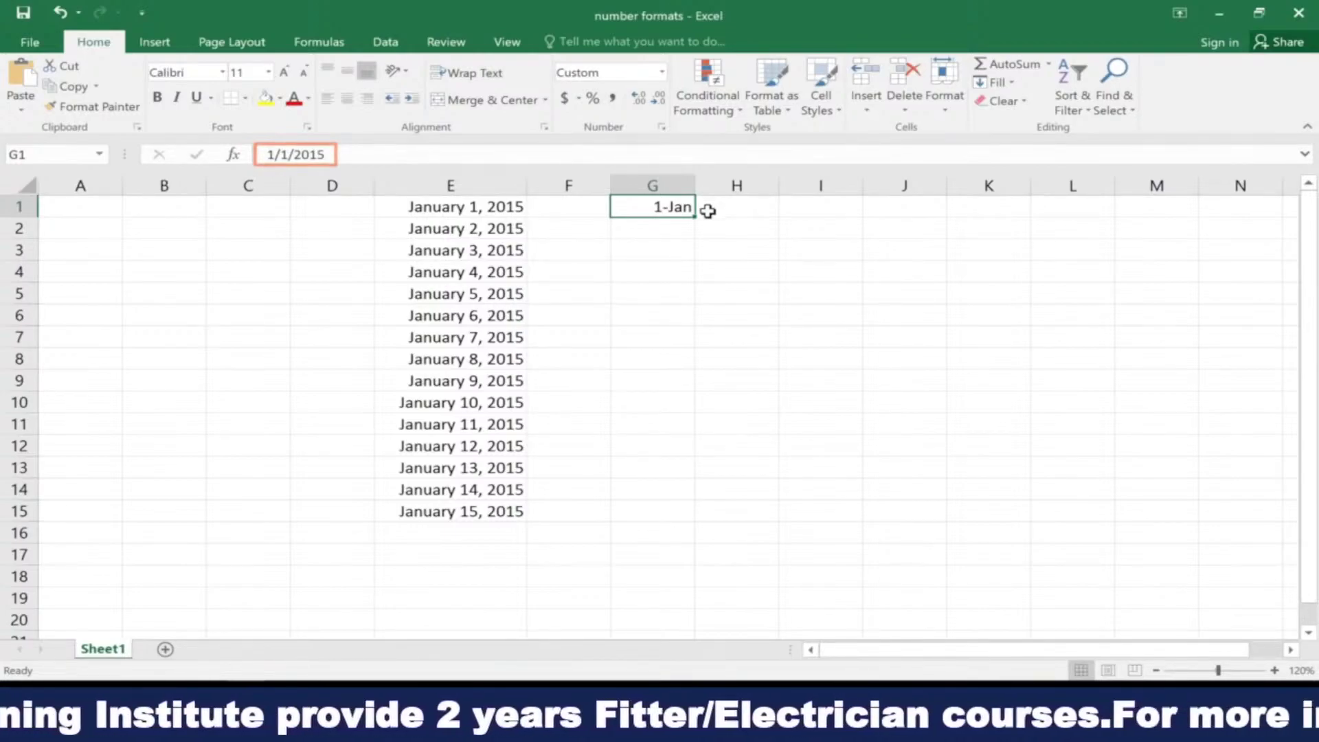
pyautogui.moveTo(692, 221); pyautogui.dragTo(678, 527)
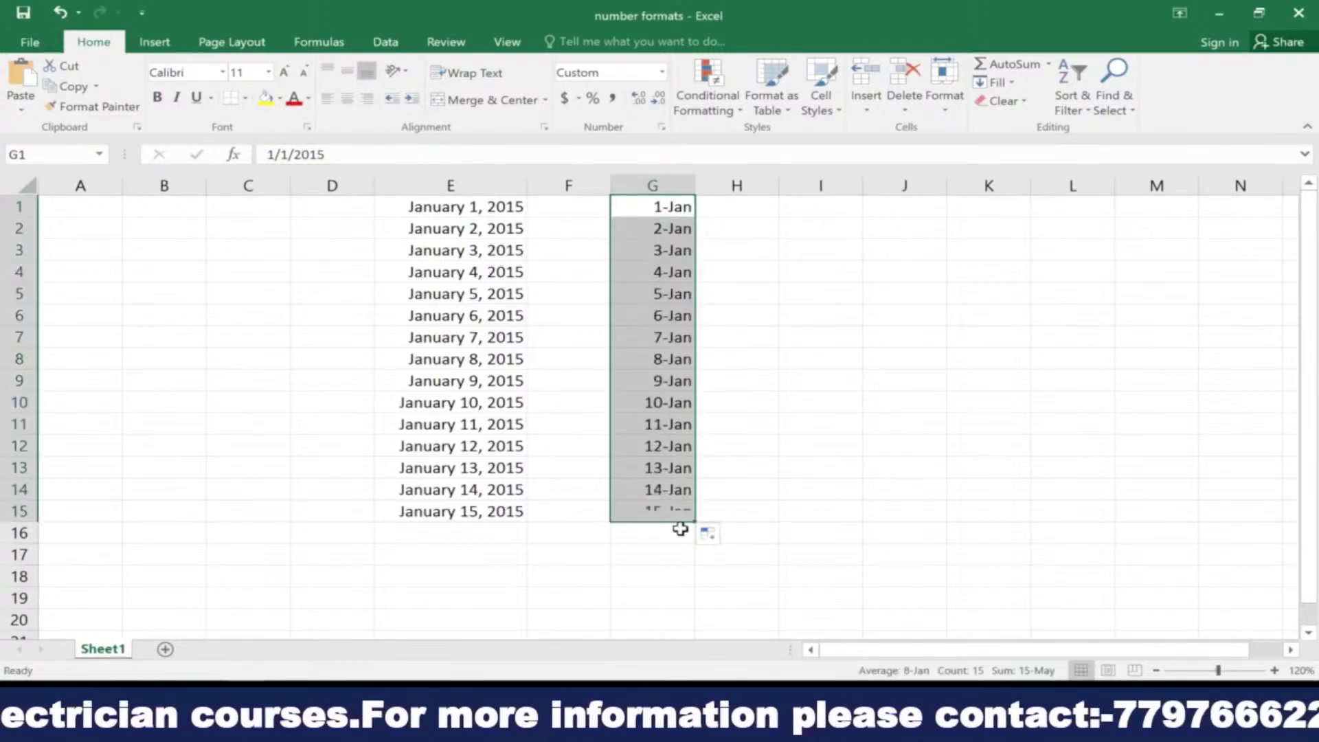
# Enter 8% in cell I1 and switch its number format to General
pyautogui.click(811, 207)
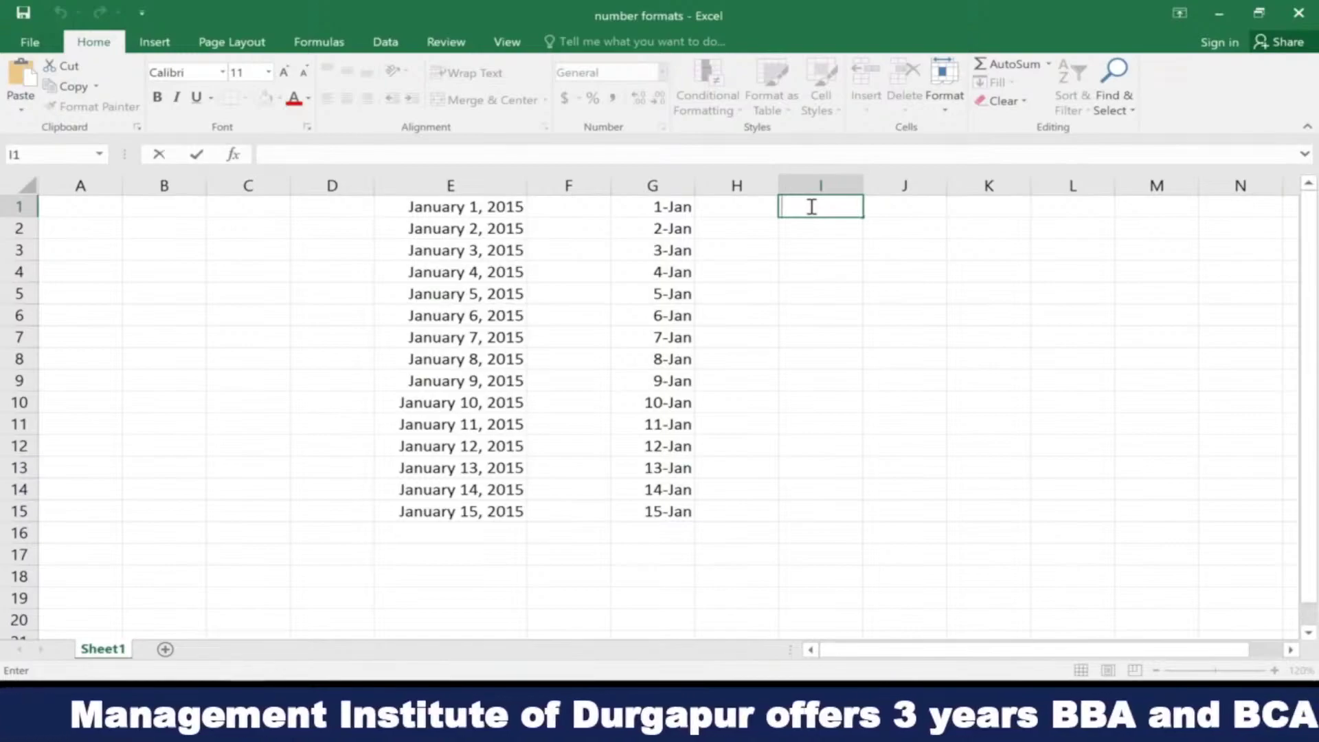
pyautogui.write('8%')
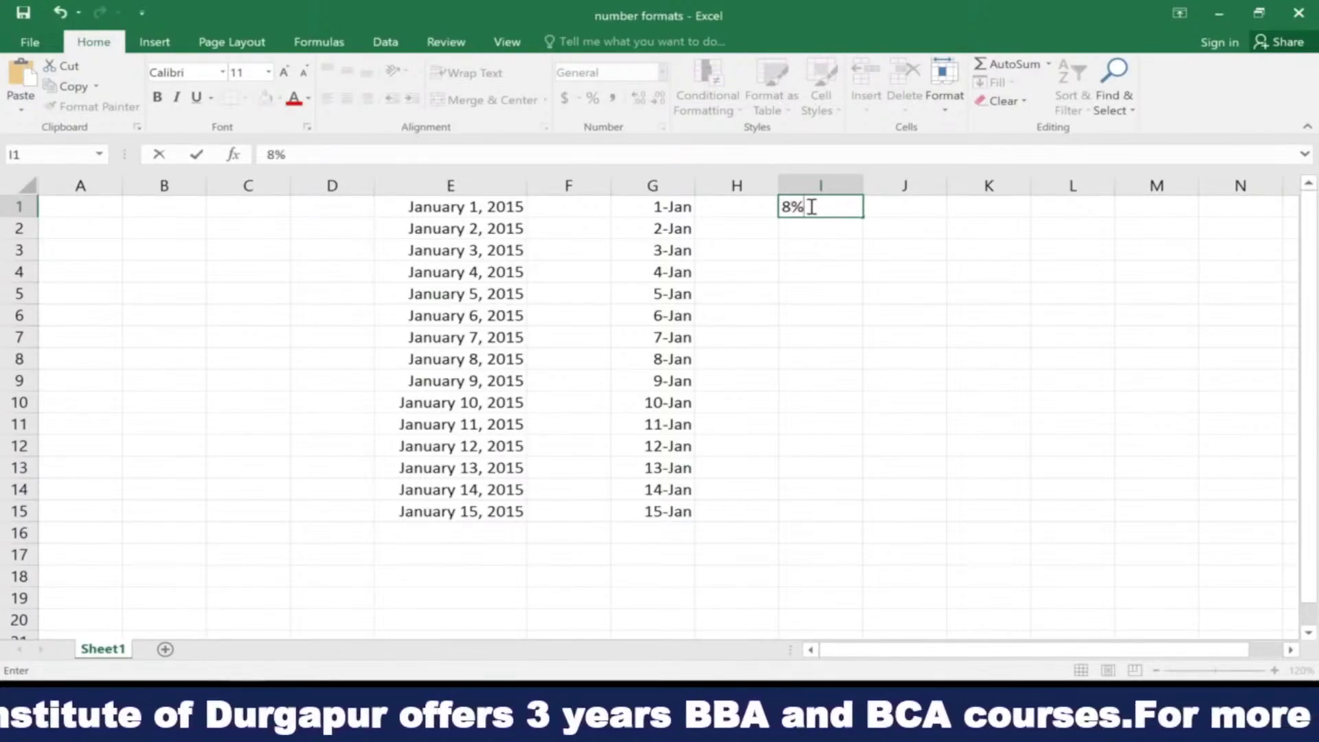
pyautogui.hotkey('ctrl', 'Return')
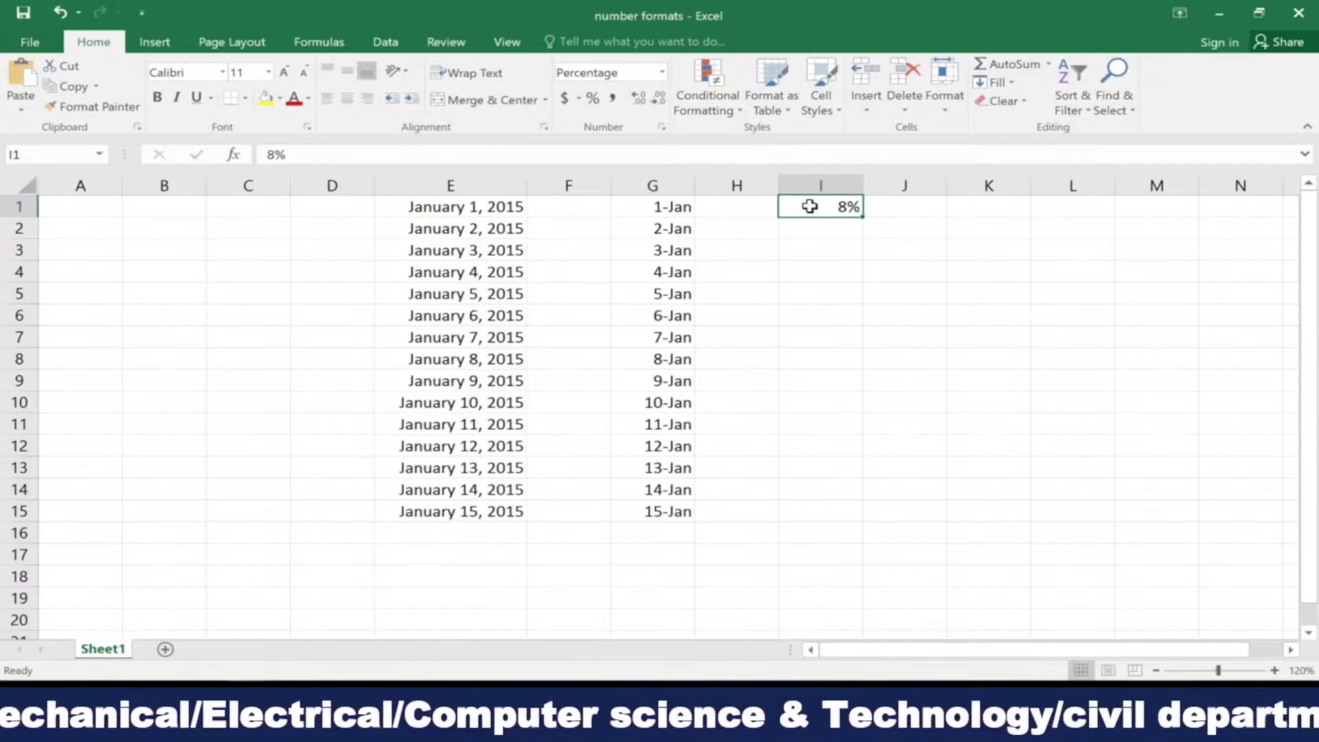
pyautogui.click(670, 98)
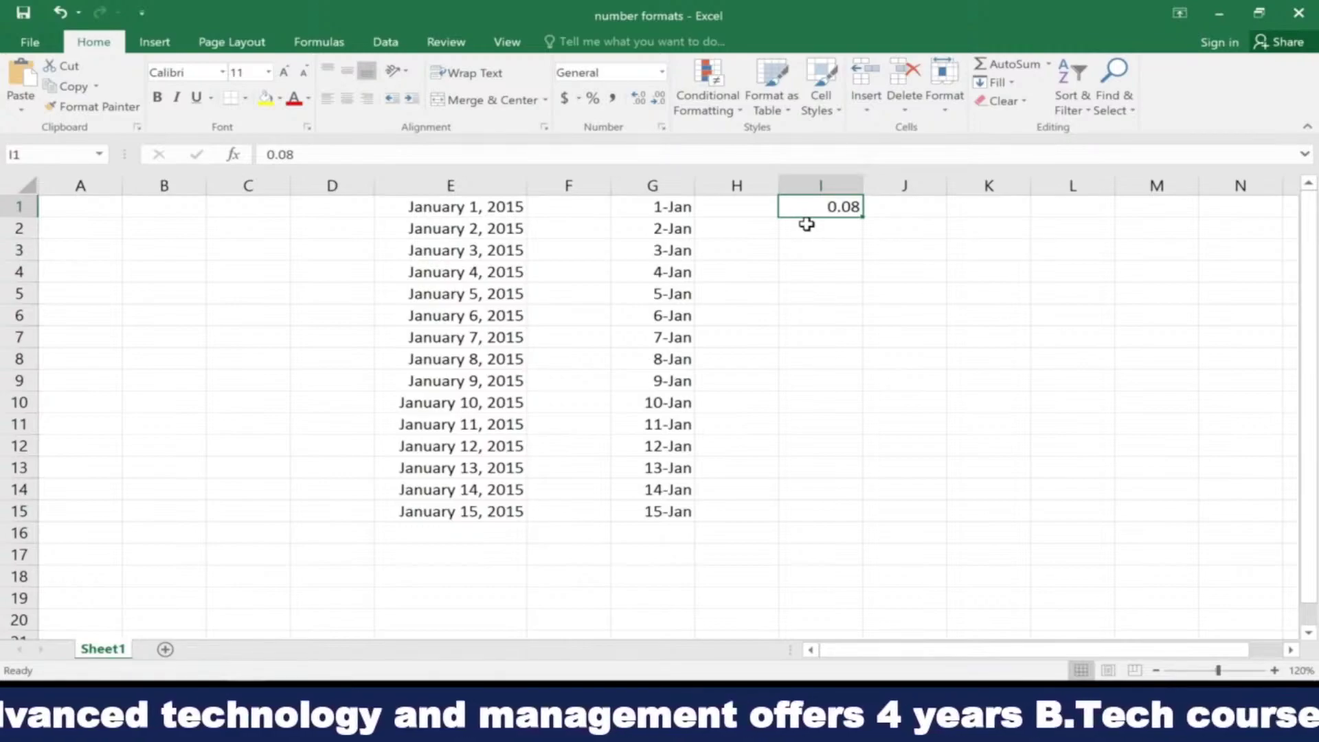
# Enter 8 in cell J1 and apply the Percentage format to it
pyautogui.click(880, 207)
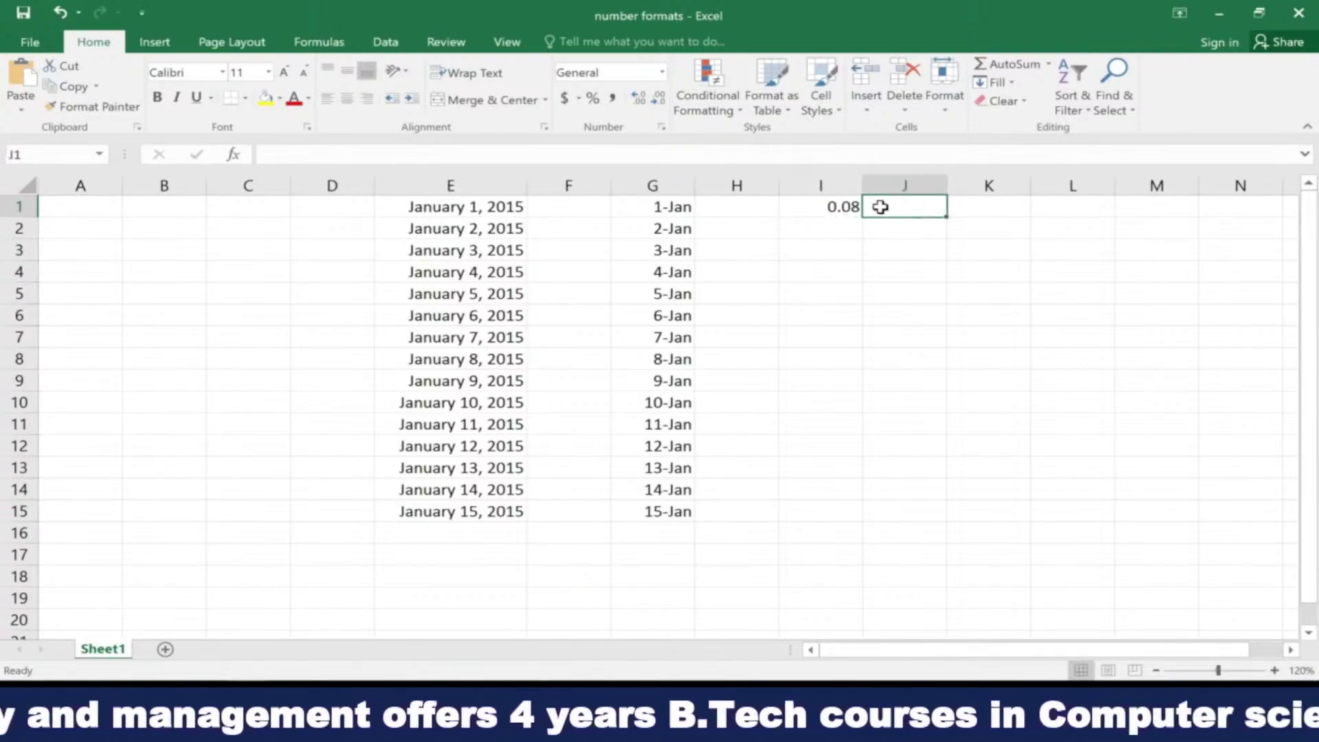
pyautogui.write('8')
pyautogui.press('Return')
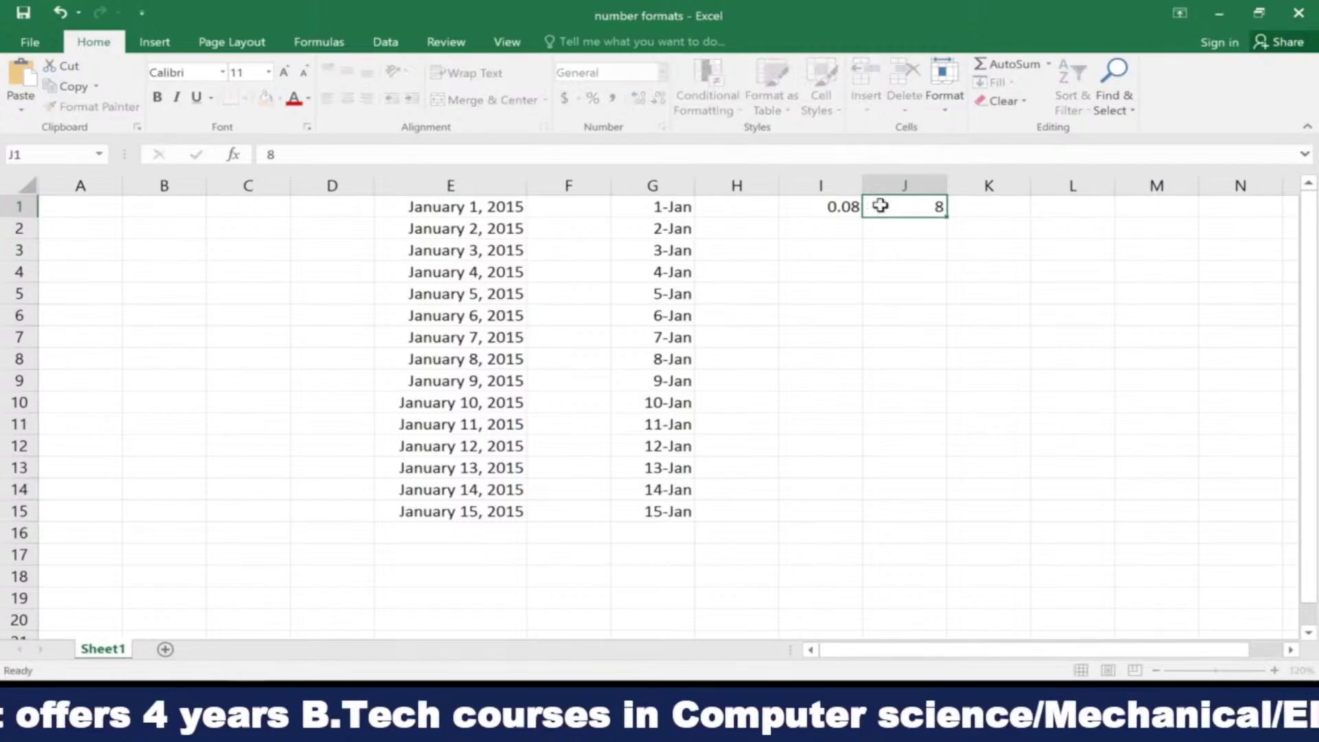
pyautogui.click(880, 207)
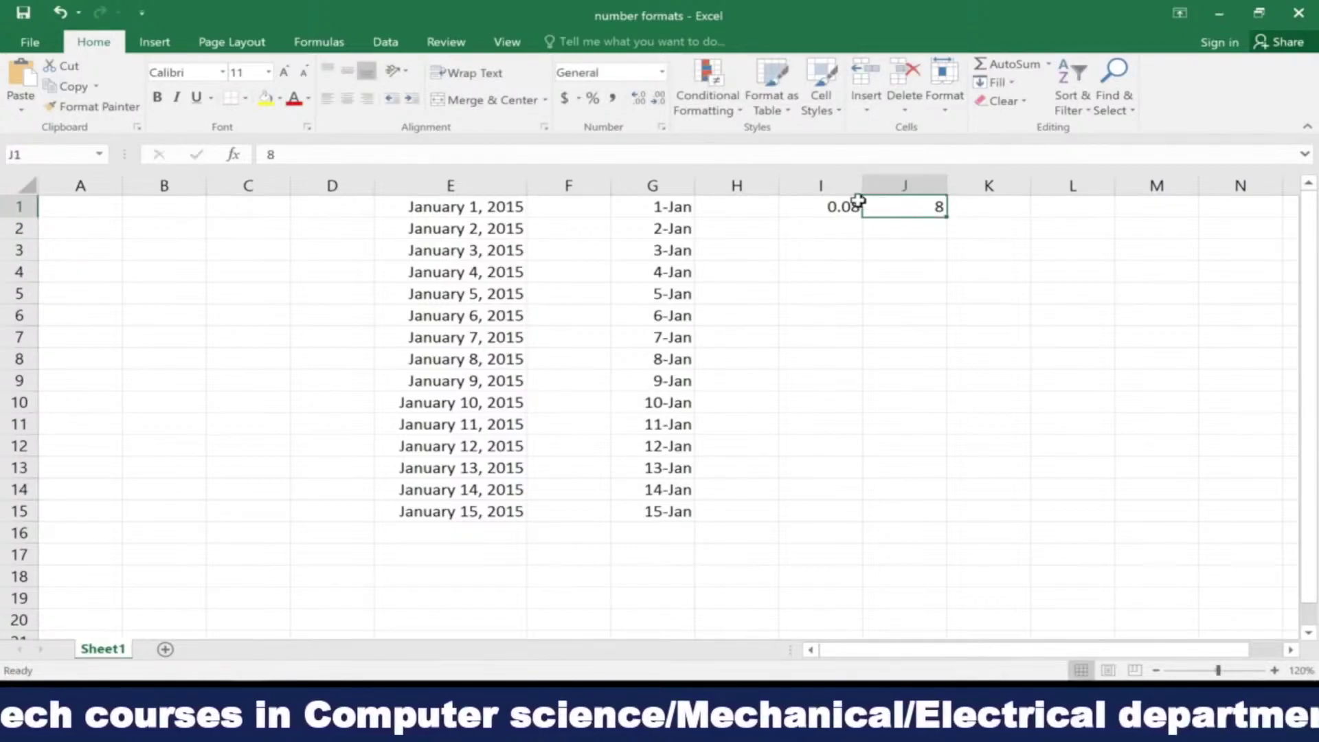
pyautogui.click(592, 100)
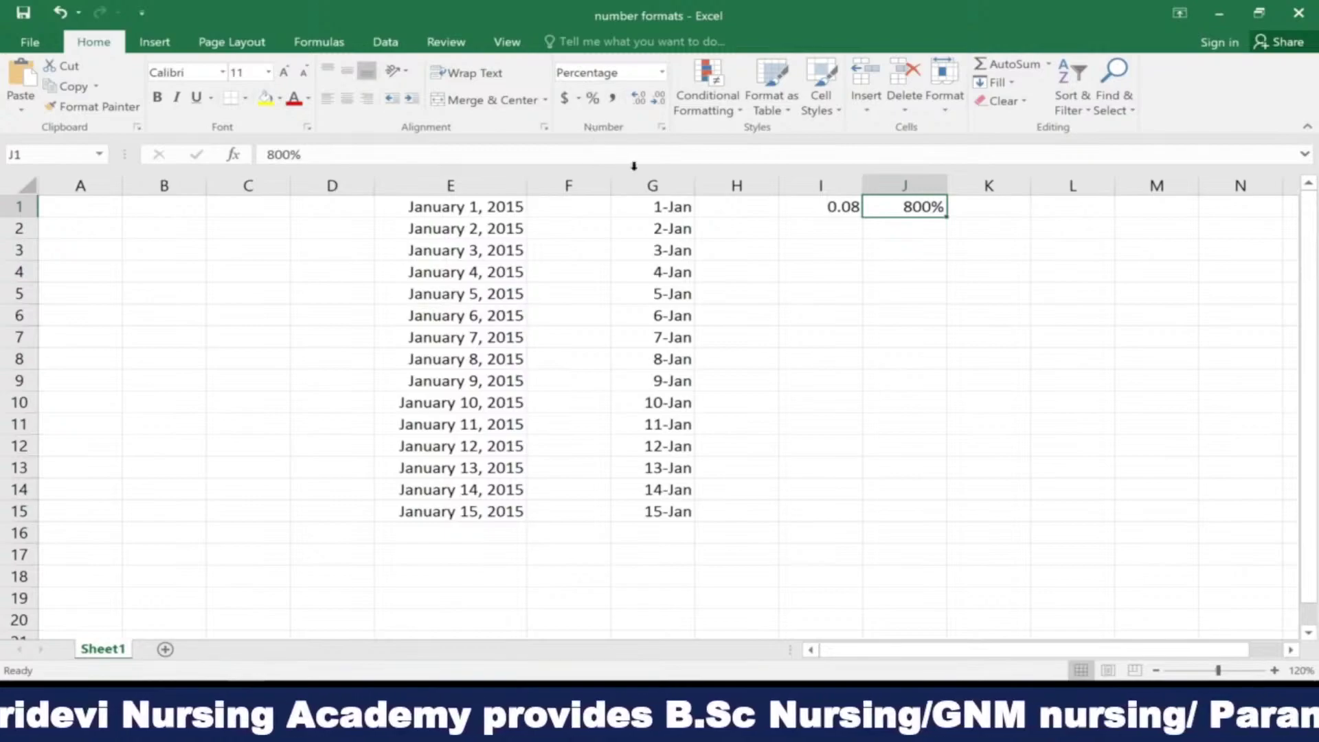
# Enter the currency amount $19.95 in cell L1 and reselect that cell
pyautogui.click(1045, 206)
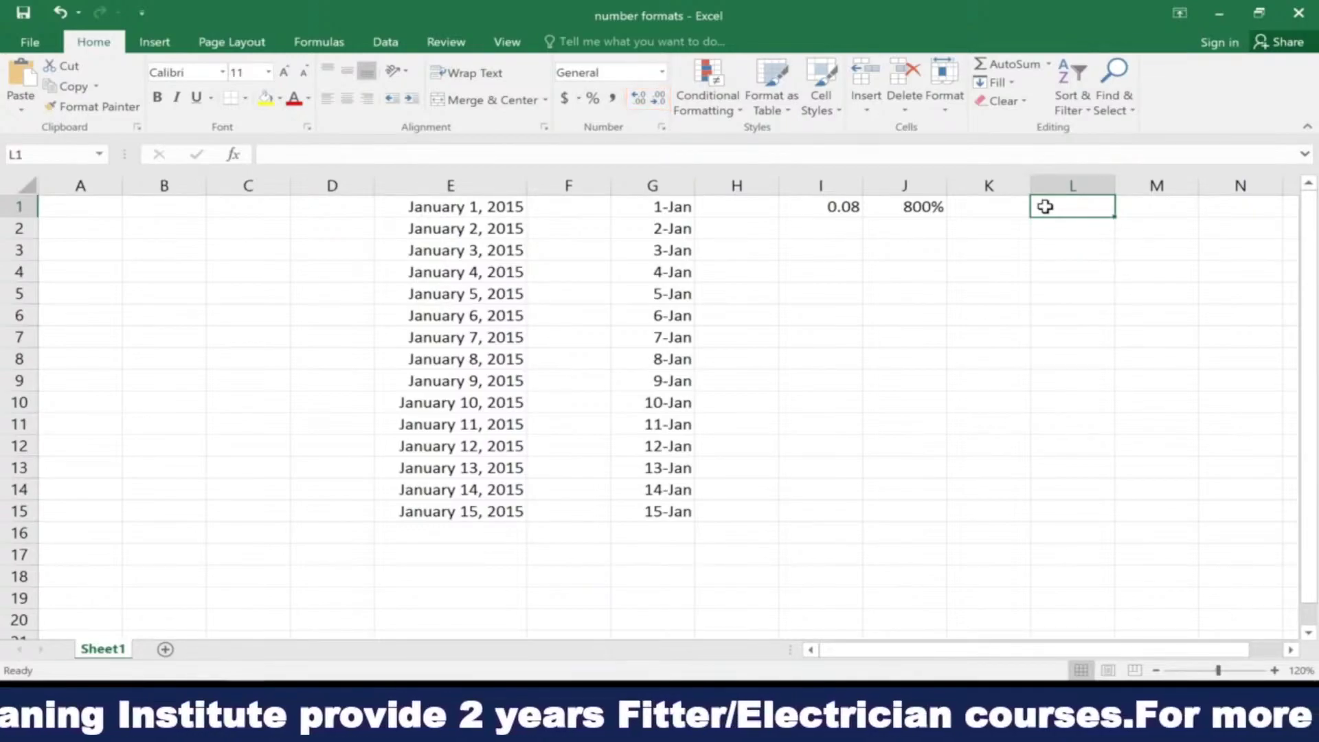
pyautogui.doubleClick(1045, 207)
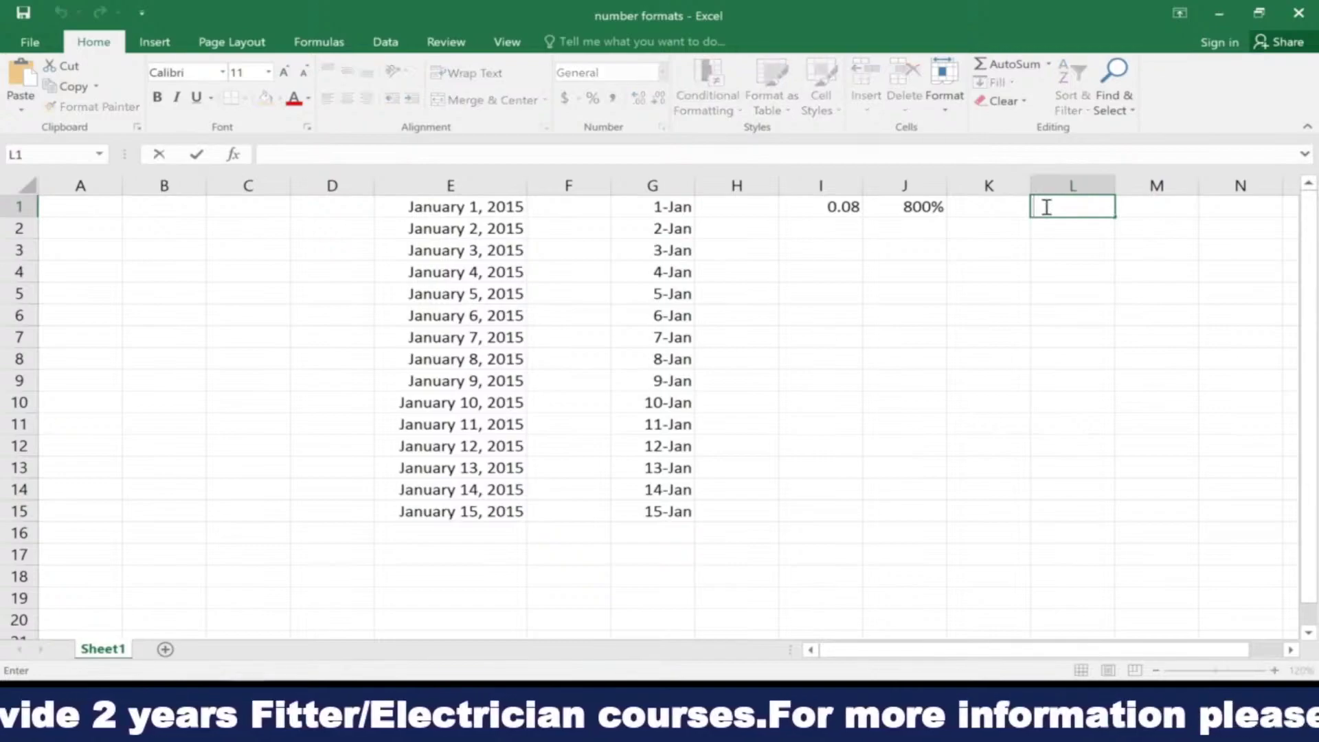
pyautogui.write('$1')
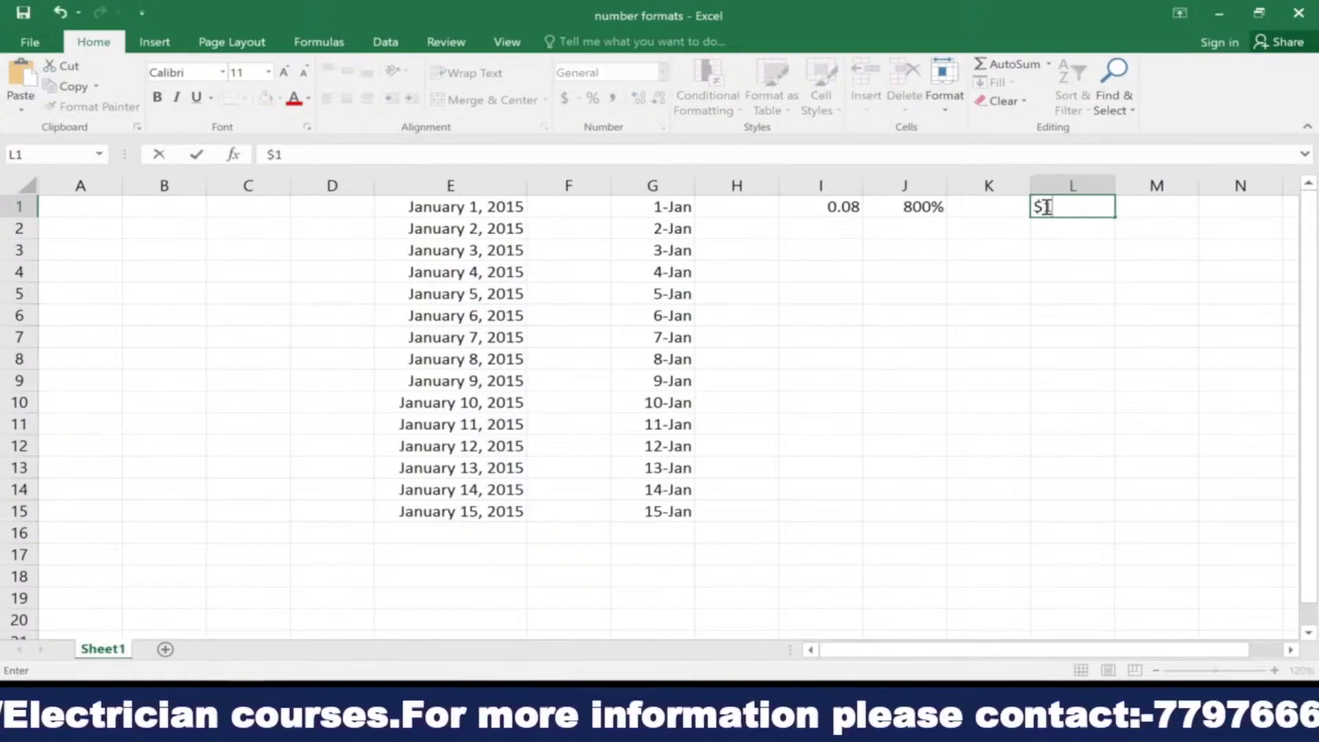
pyautogui.write('9.95')
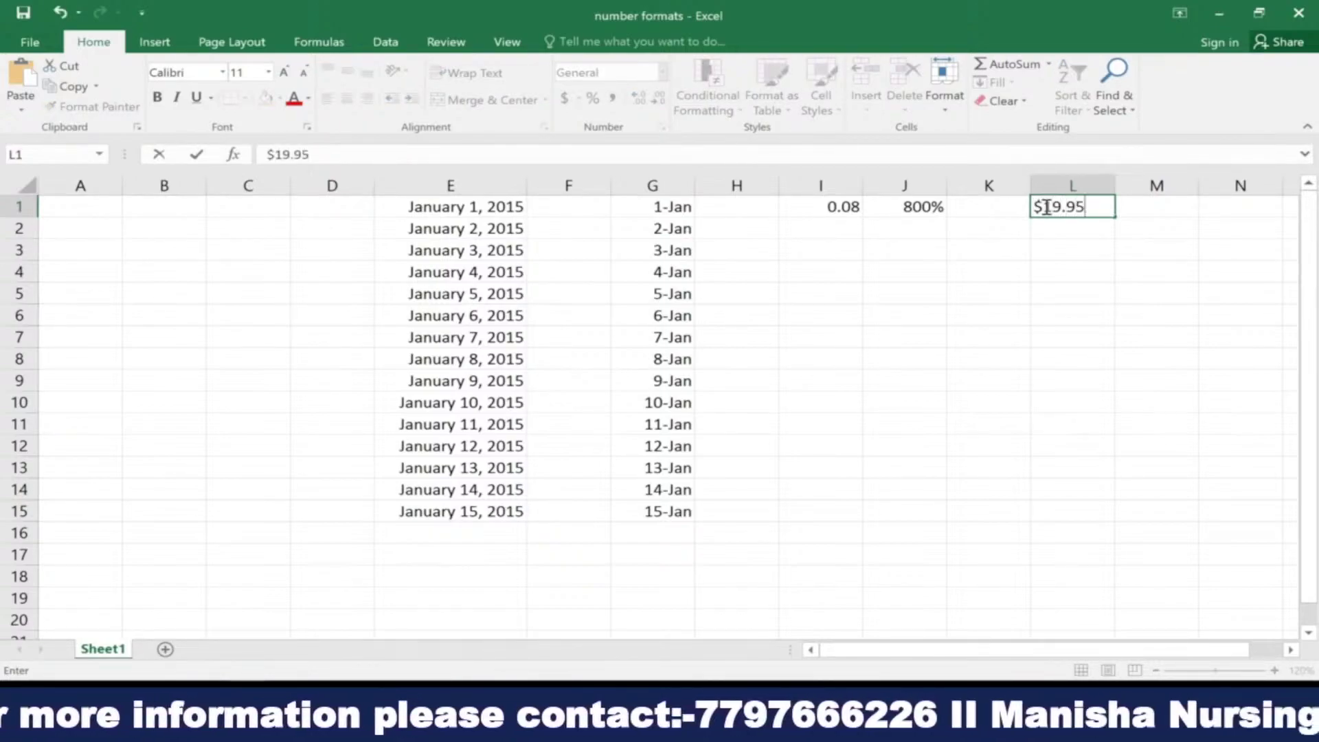
pyautogui.press('Return')
pyautogui.click(1045, 206)
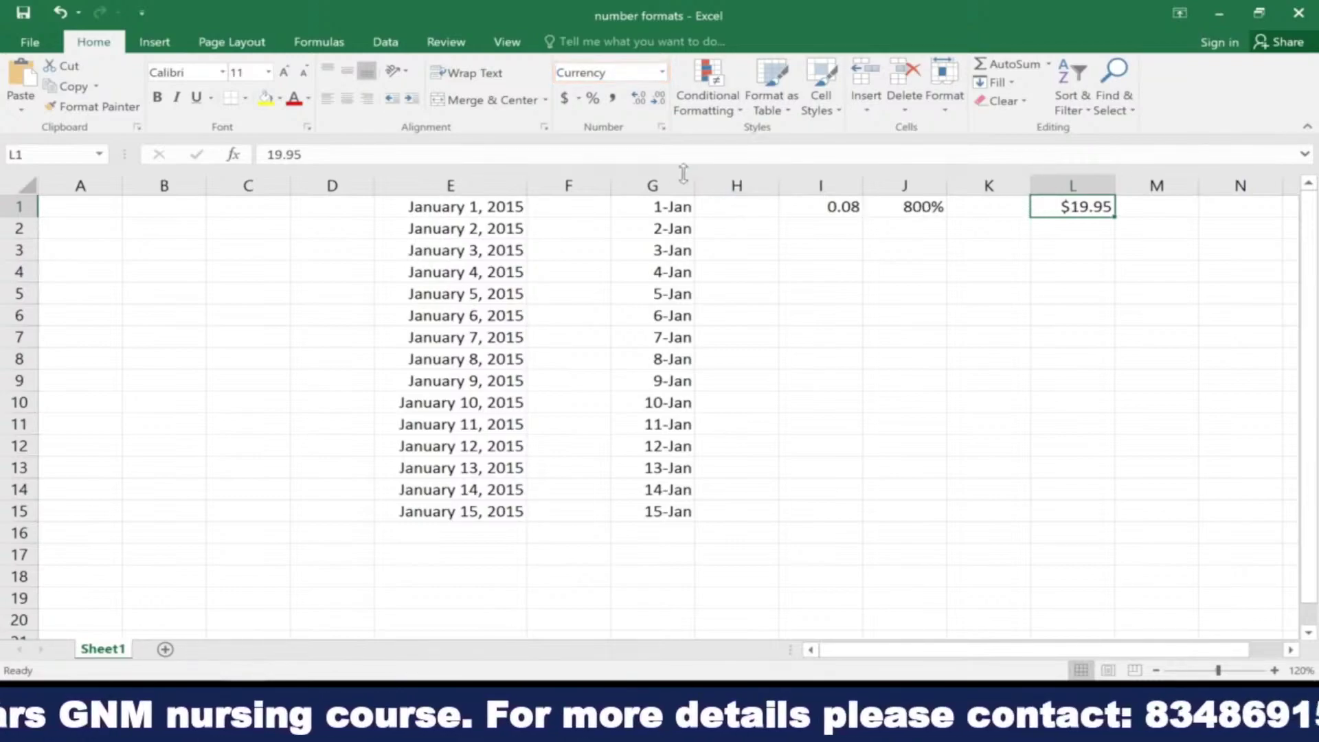
# Increase the currency amount in L1 to four decimal places, and remove the decimals again
pyautogui.click(638, 100)
pyautogui.click(638, 100)
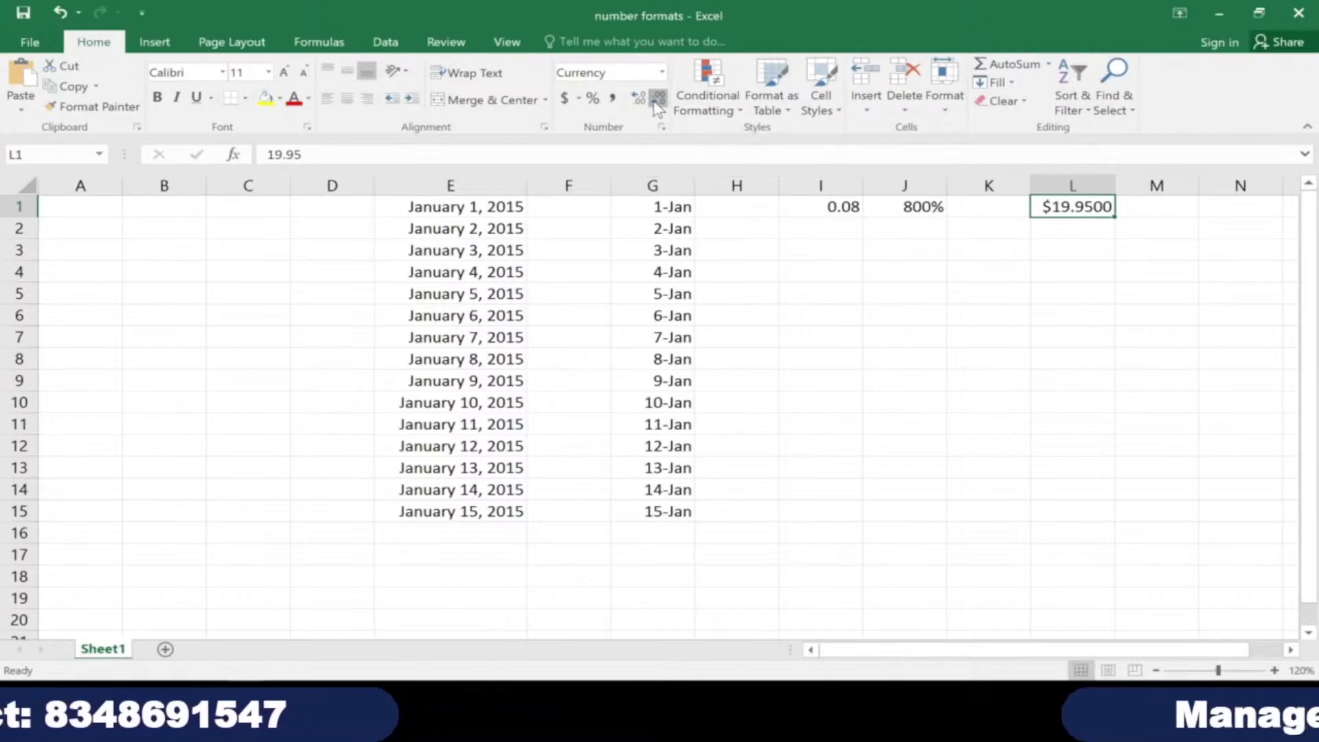
pyautogui.click(656, 101)
pyautogui.click(656, 101)
pyautogui.click(657, 101)
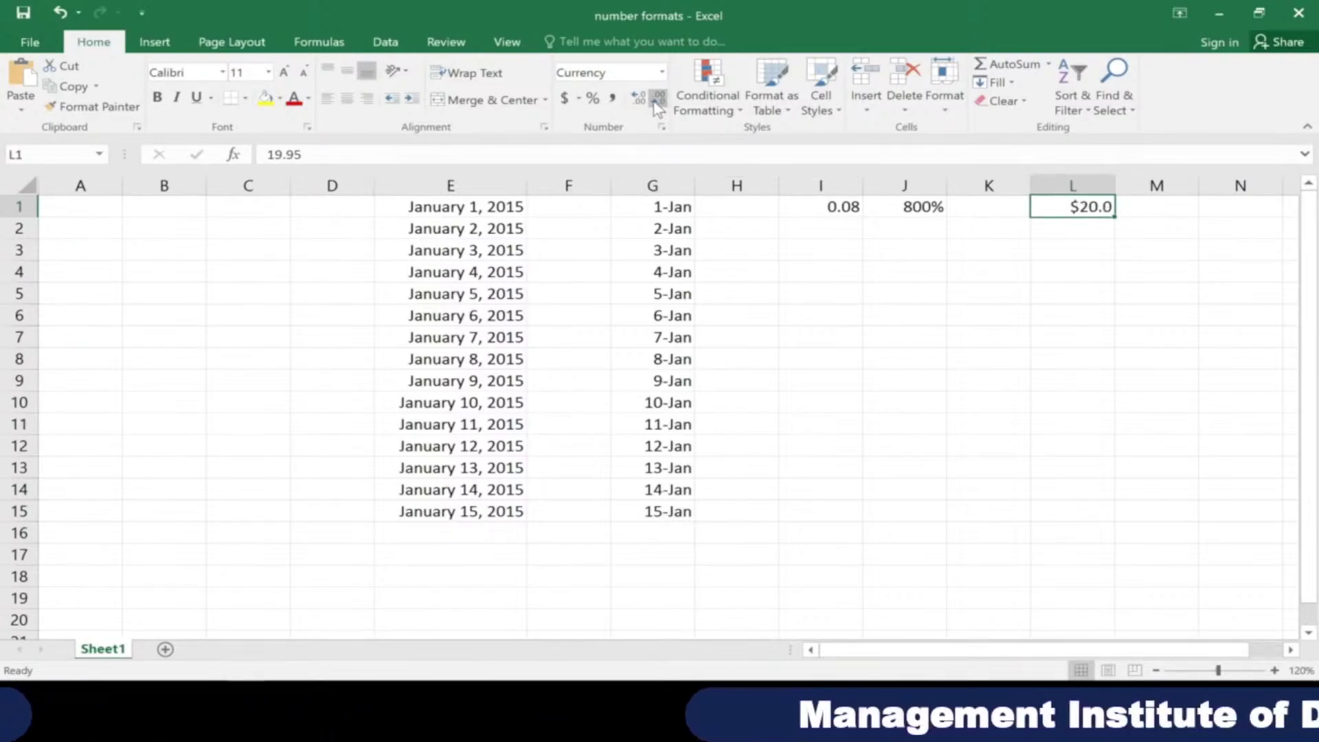
pyautogui.click(657, 101)
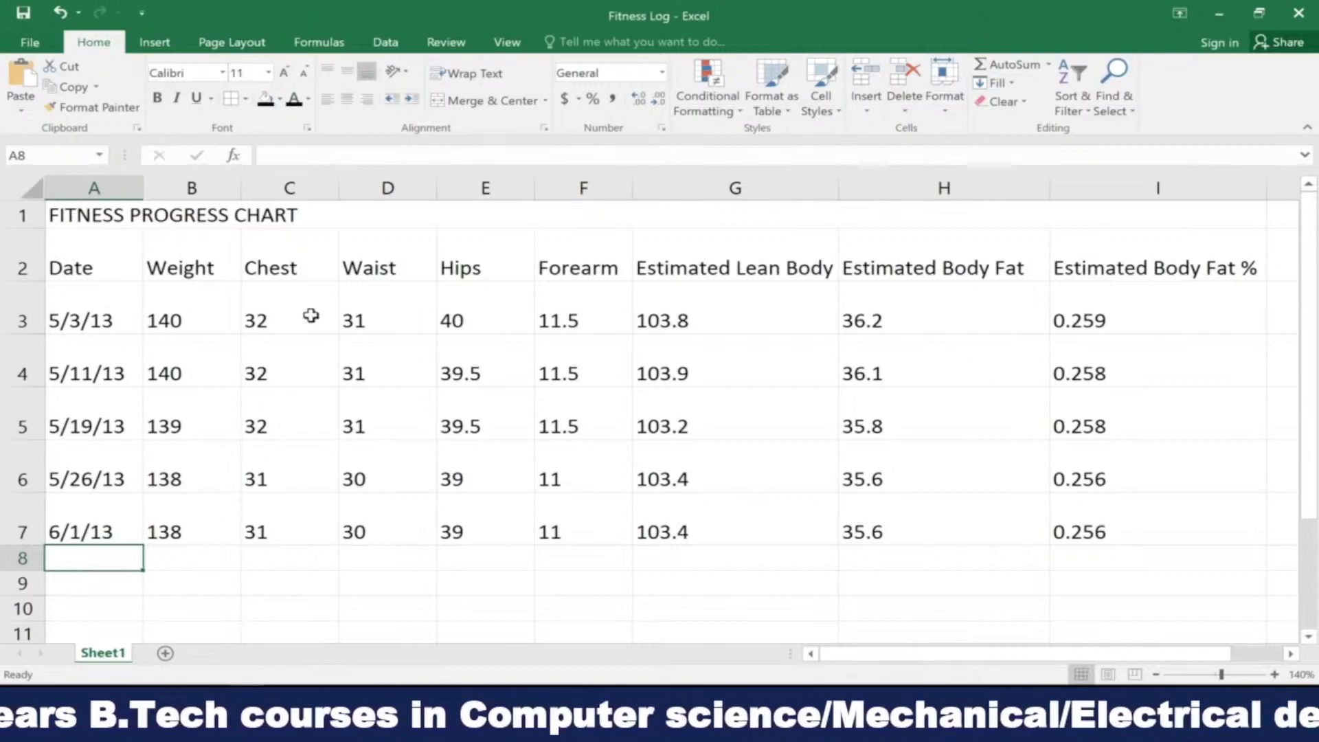
# Set the font size of the FITNESS PROGRESS CHART title to 24 and increase it further to 28
pyautogui.click(354, 215)
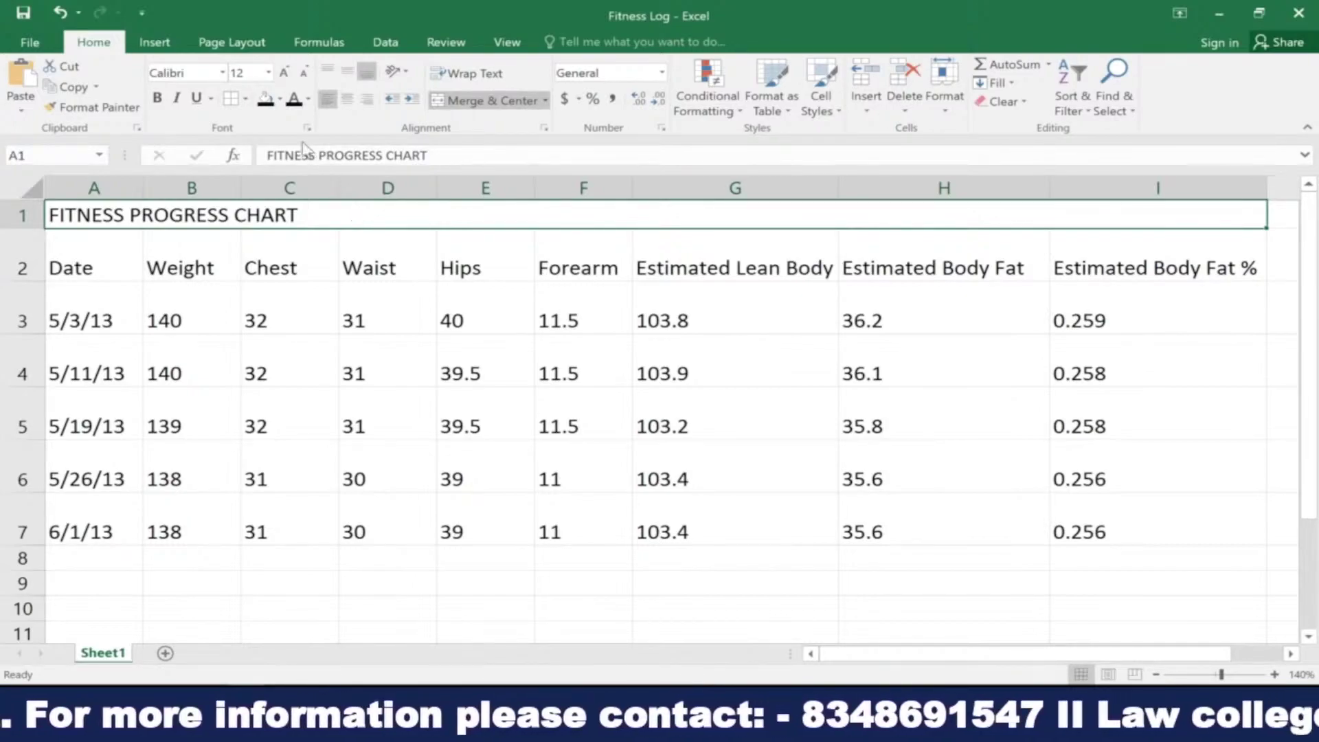
pyautogui.click(269, 73)
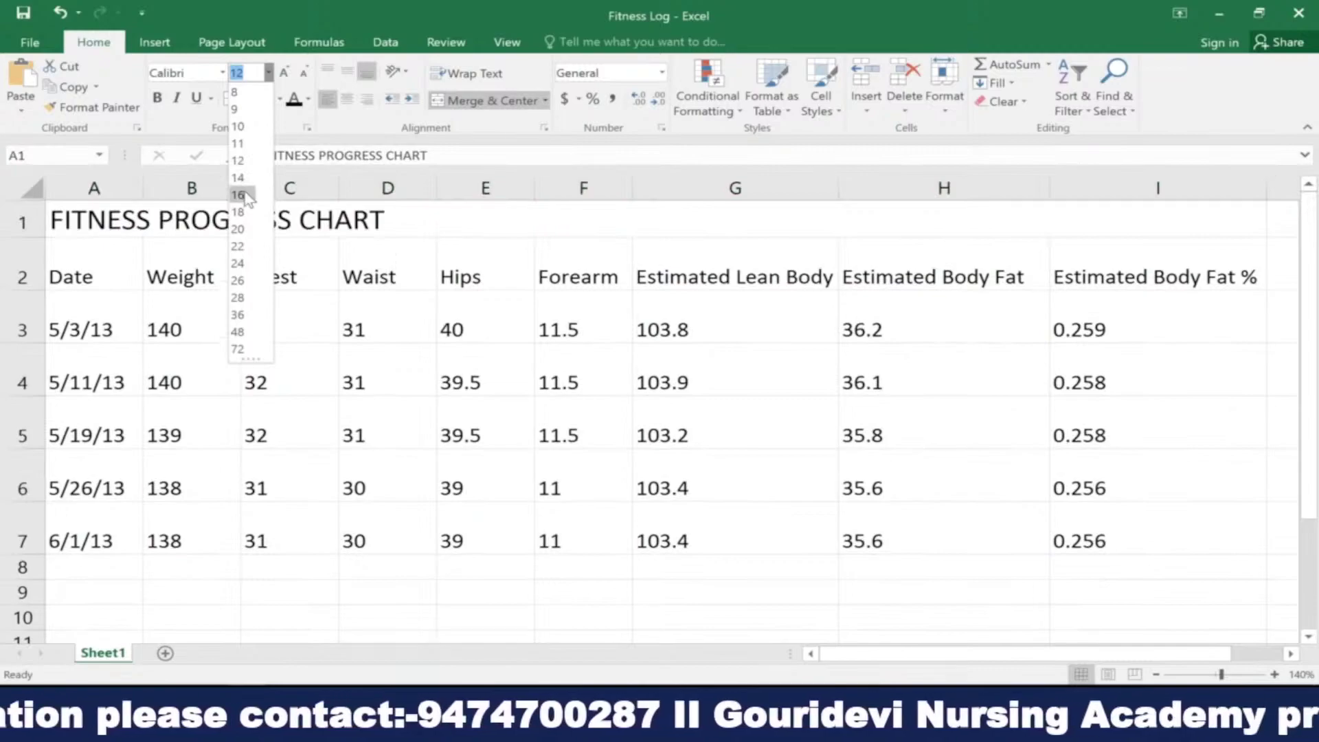
pyautogui.click(239, 264)
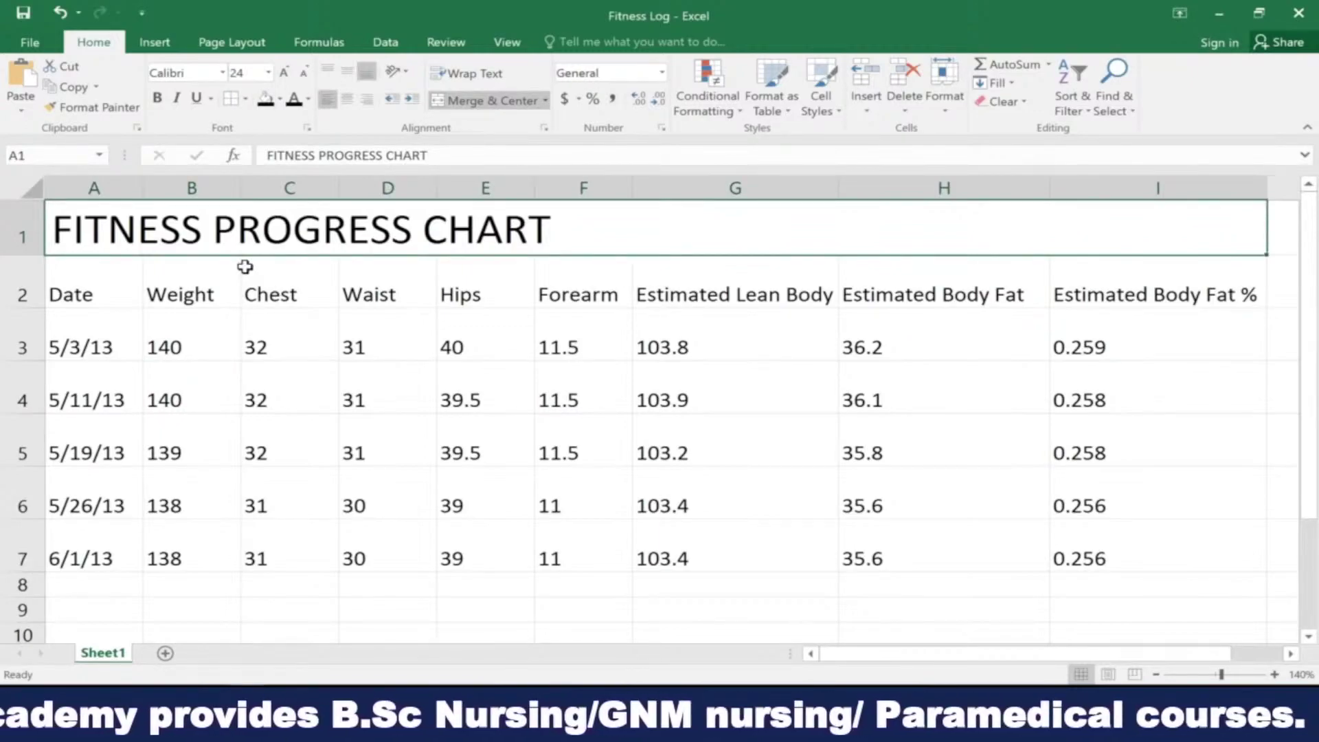
pyautogui.click(284, 73)
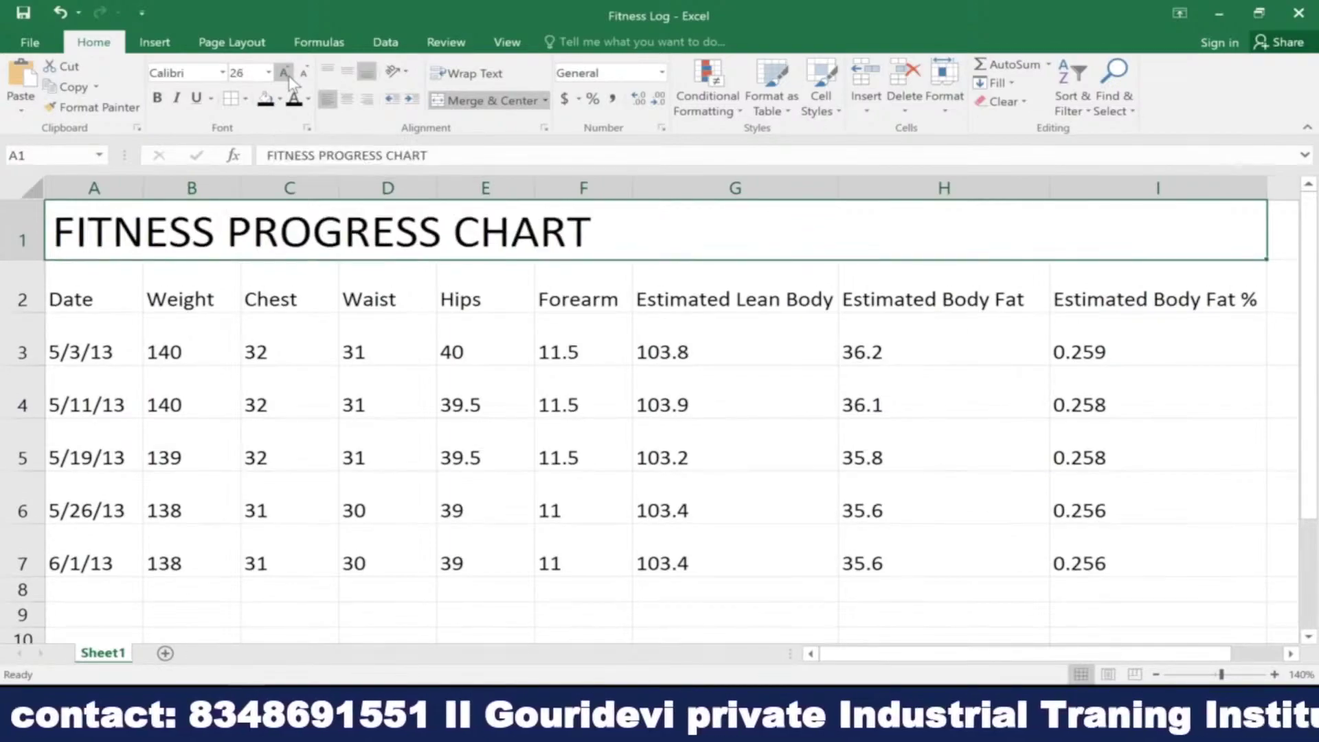
pyautogui.click(284, 72)
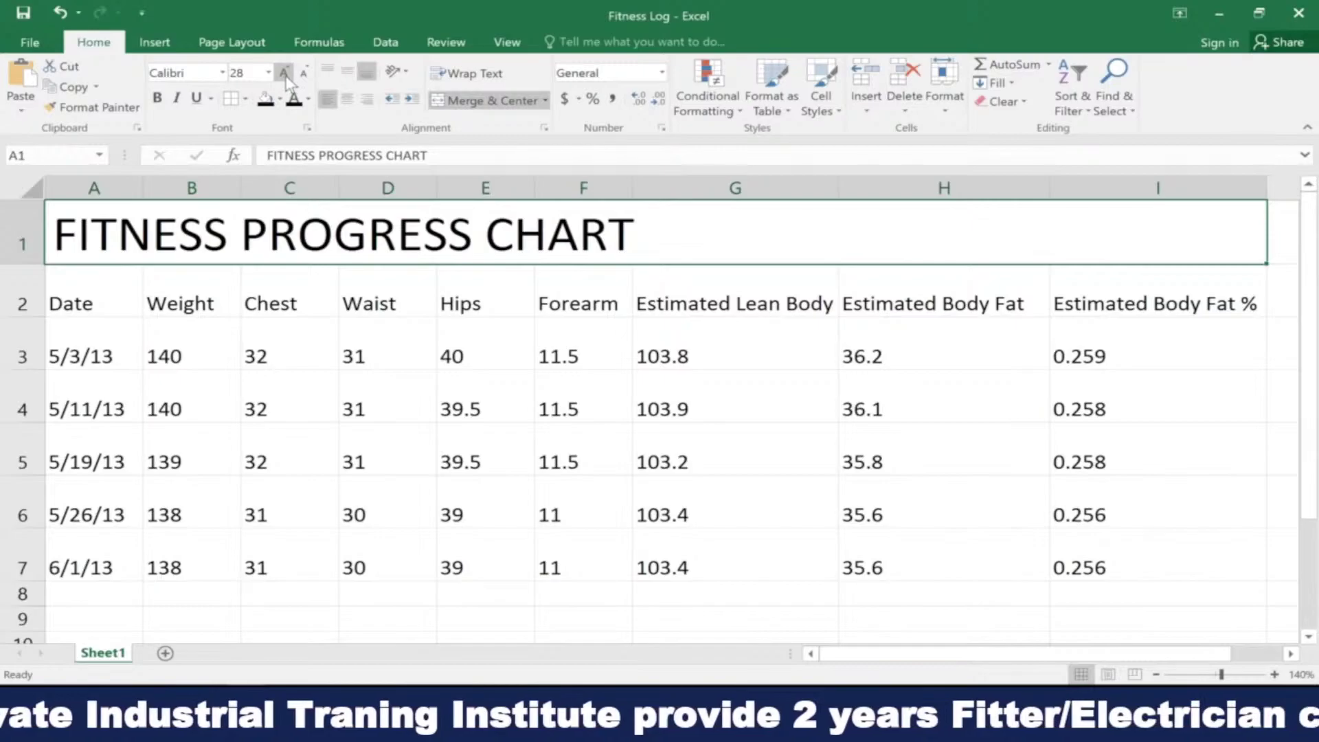
# Change the font of the title in row 1 to Century Gothic
pyautogui.click(223, 72)
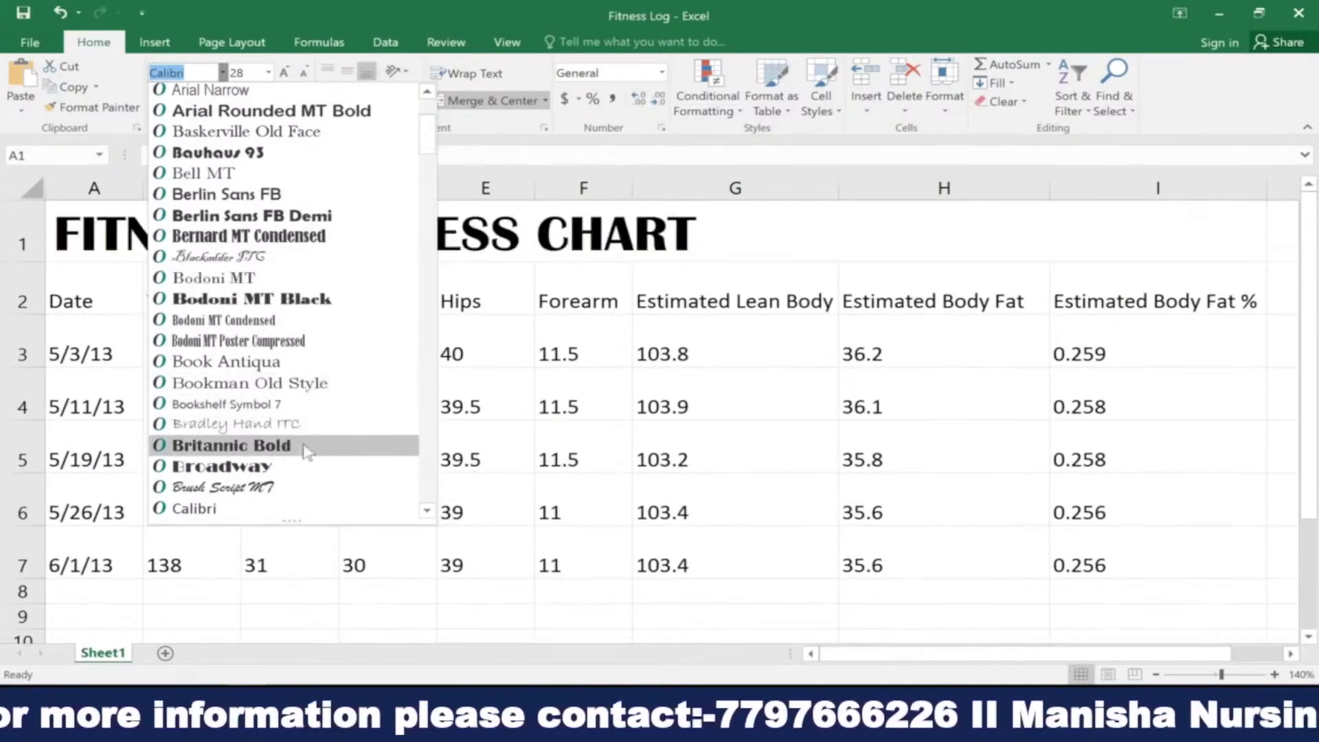
pyautogui.click(427, 511)
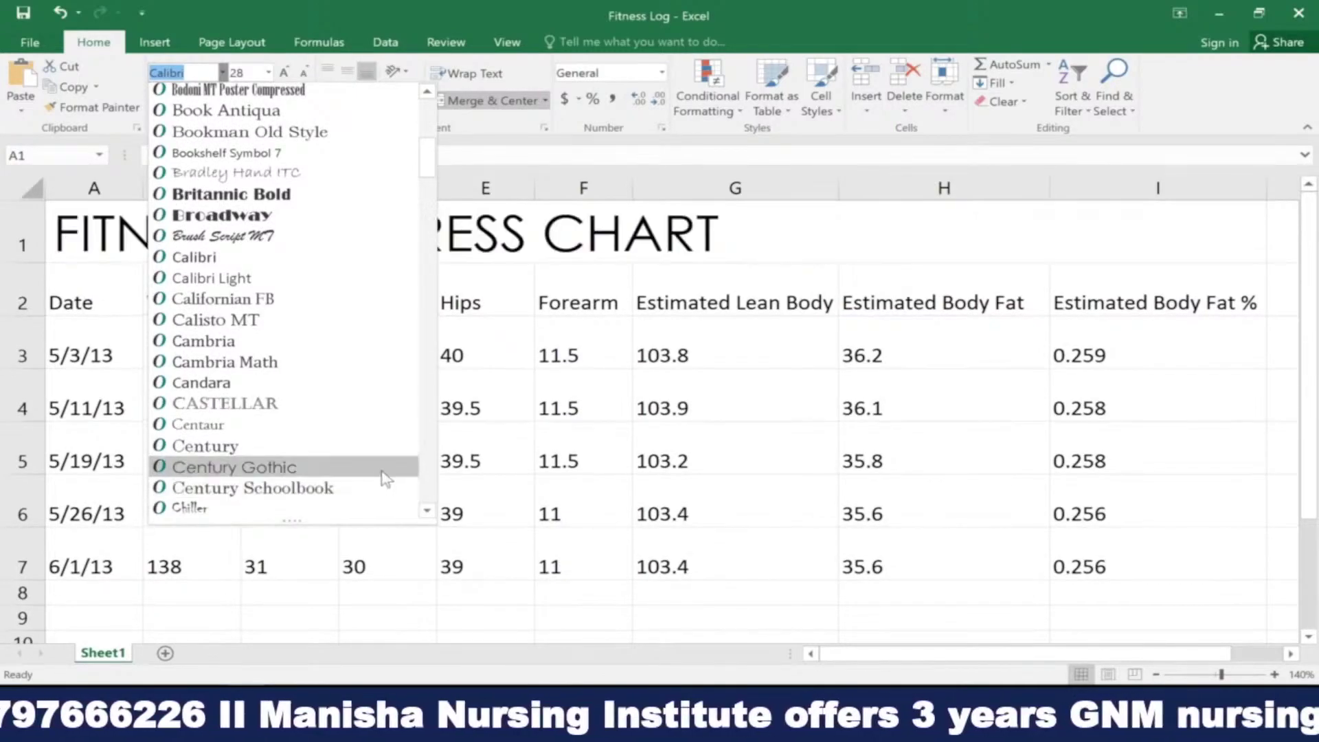
pyautogui.click(288, 468)
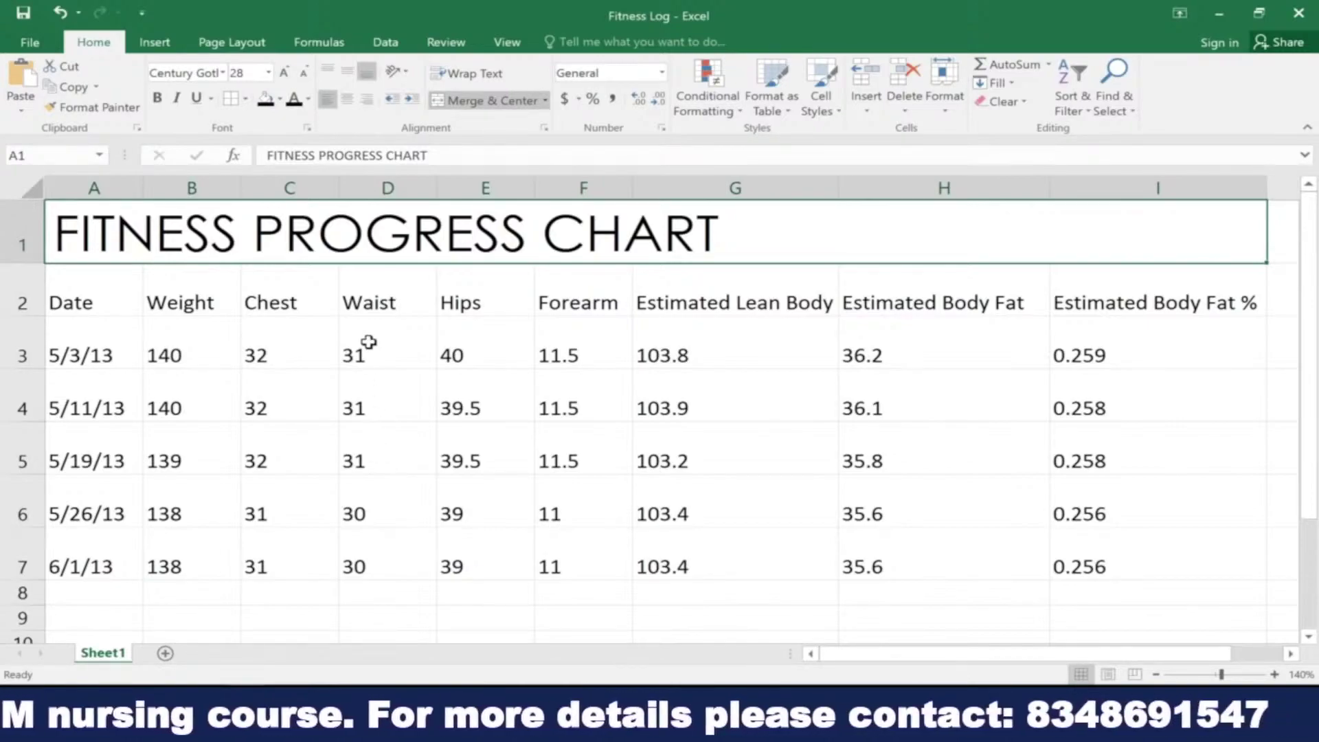
# Color the title text magenta using the standard color palette of the Colors dialog, and make it bold
pyautogui.click(310, 100)
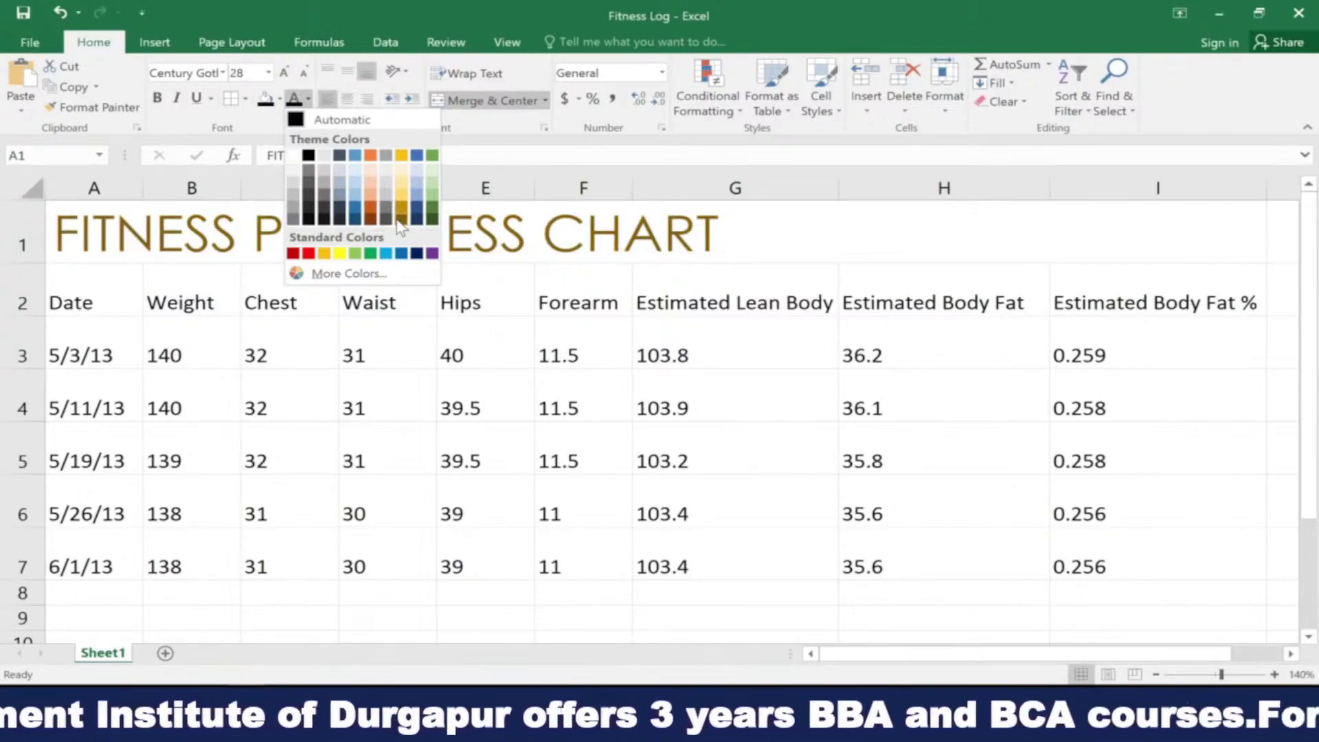
pyautogui.click(394, 274)
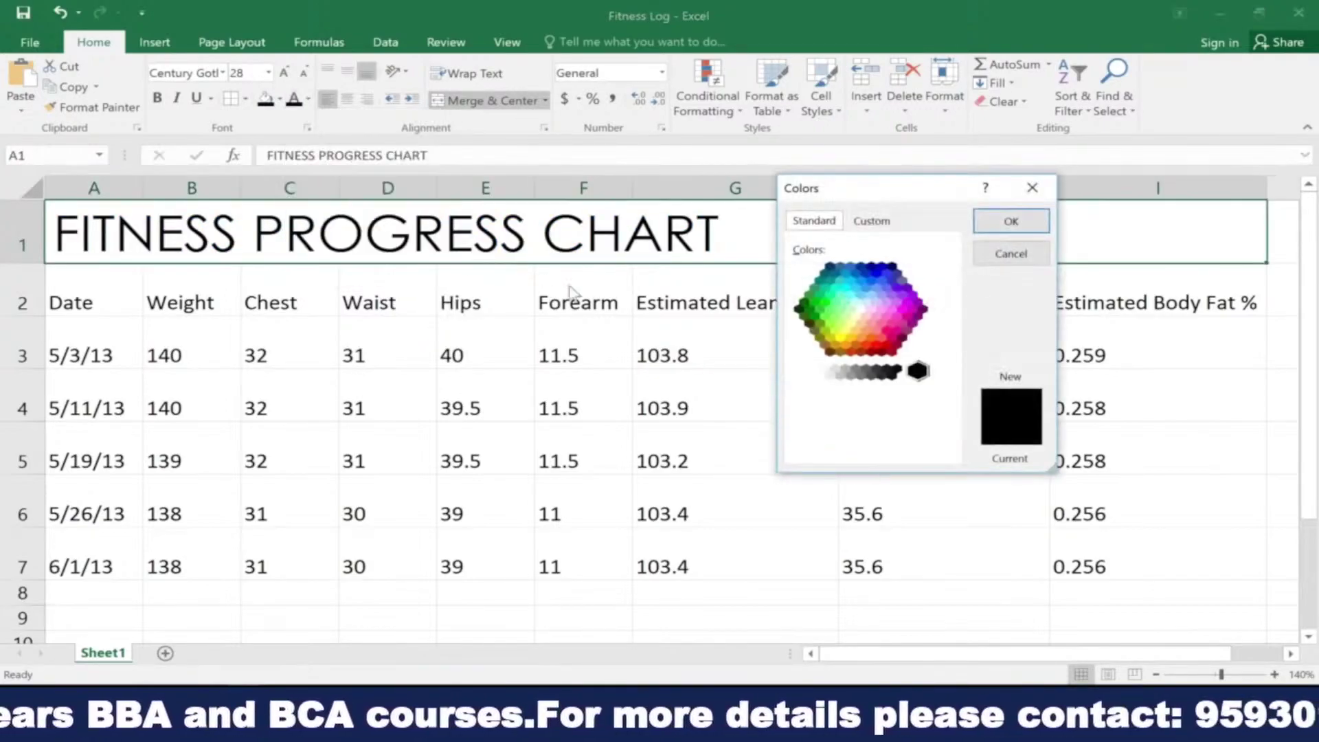
pyautogui.click(900, 309)
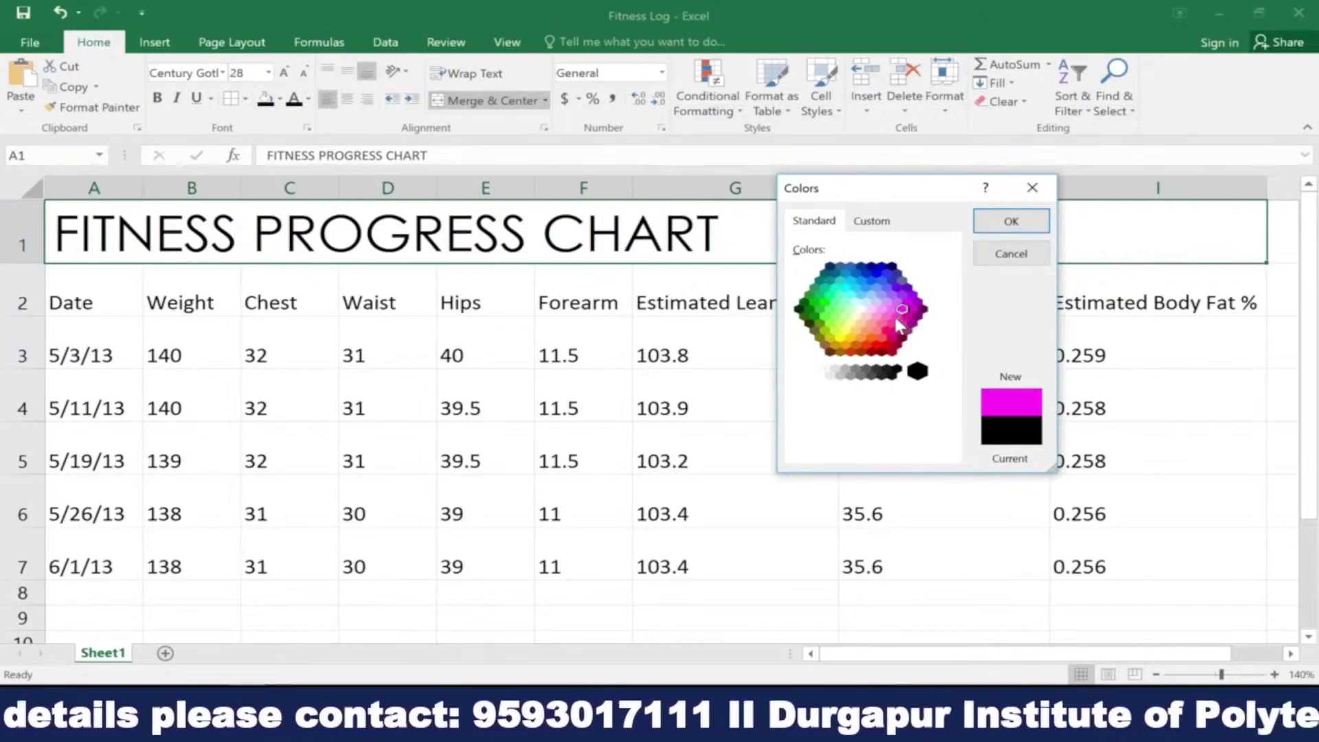
pyautogui.click(999, 227)
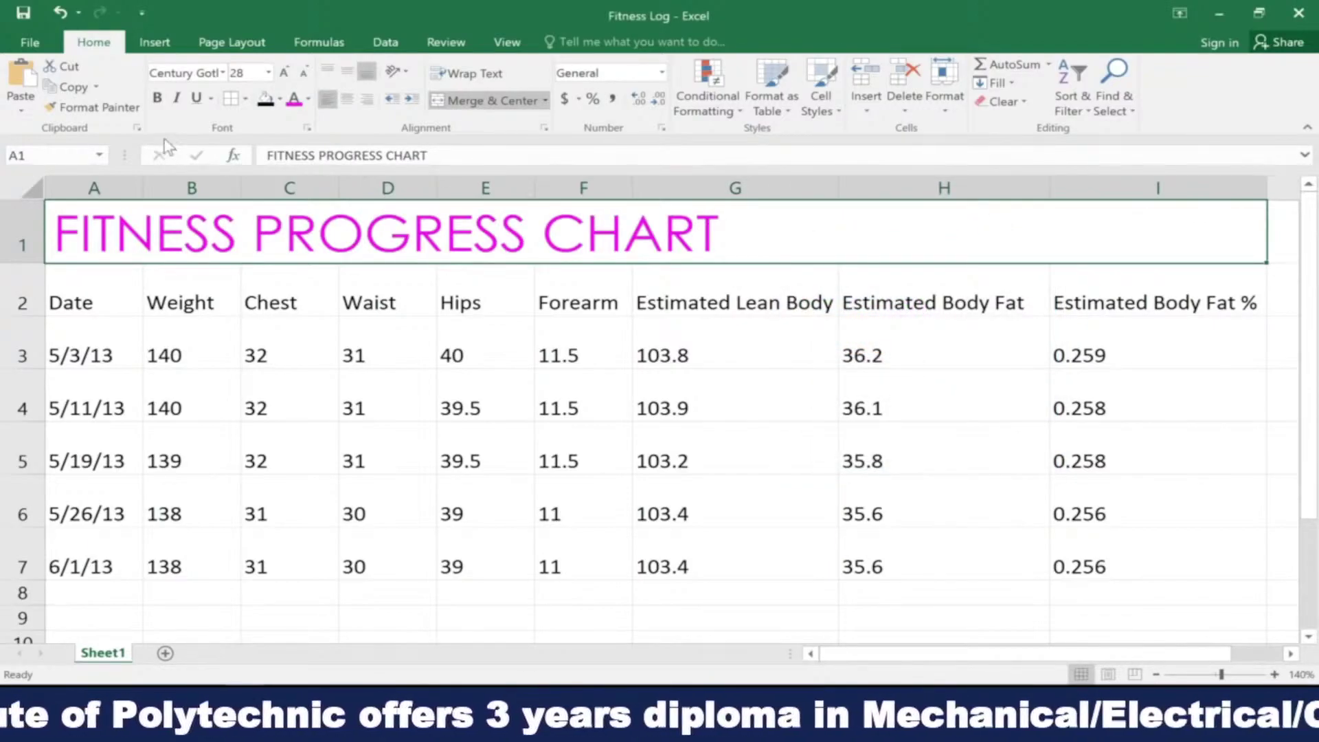
pyautogui.hotkey('ctrl', 'z')
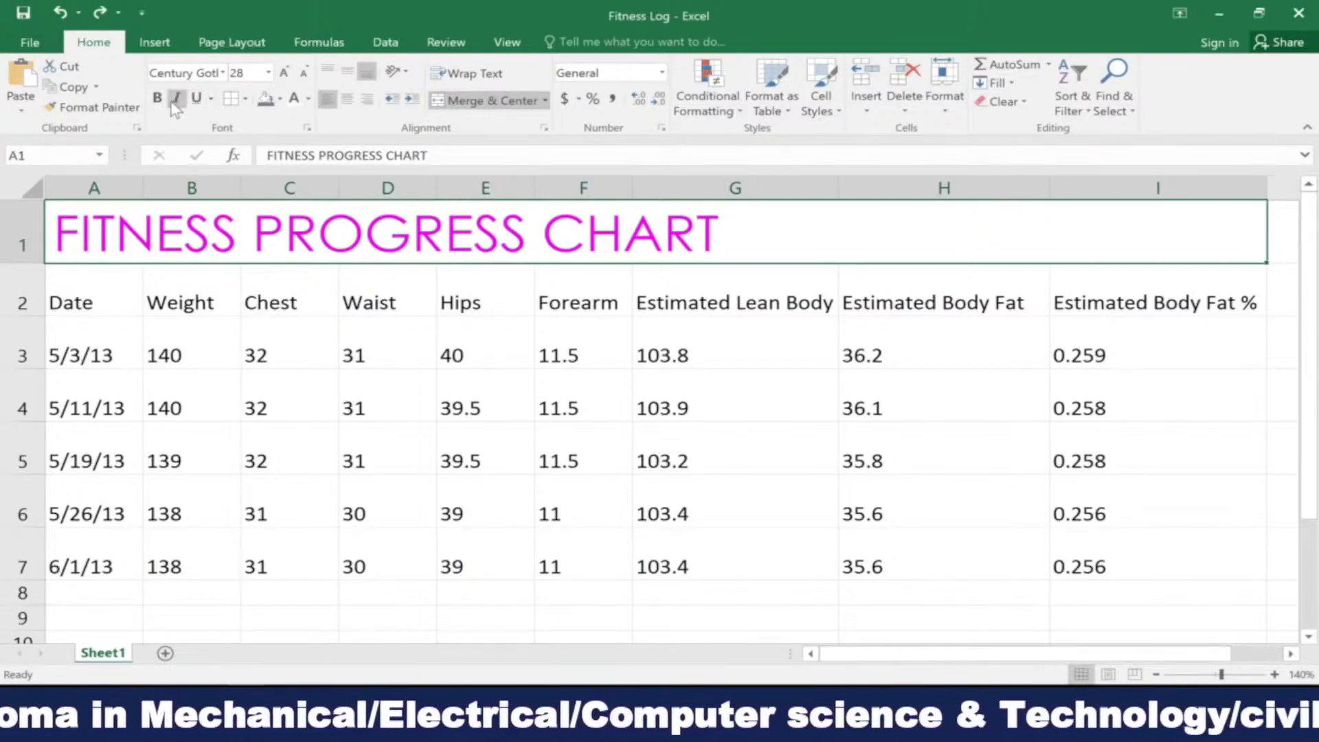
pyautogui.click(157, 100)
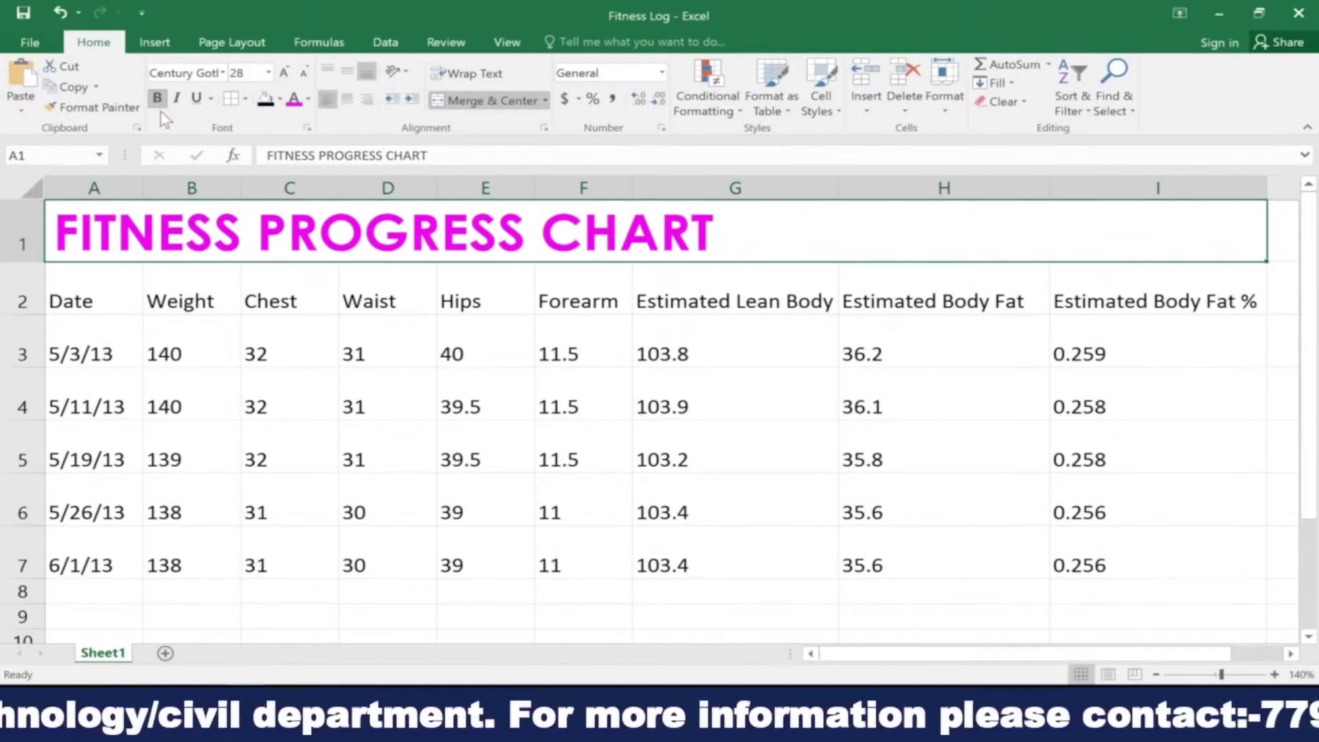
# Give the header cells A2:I2 a dark gray theme fill and white text
pyautogui.click(128, 284)
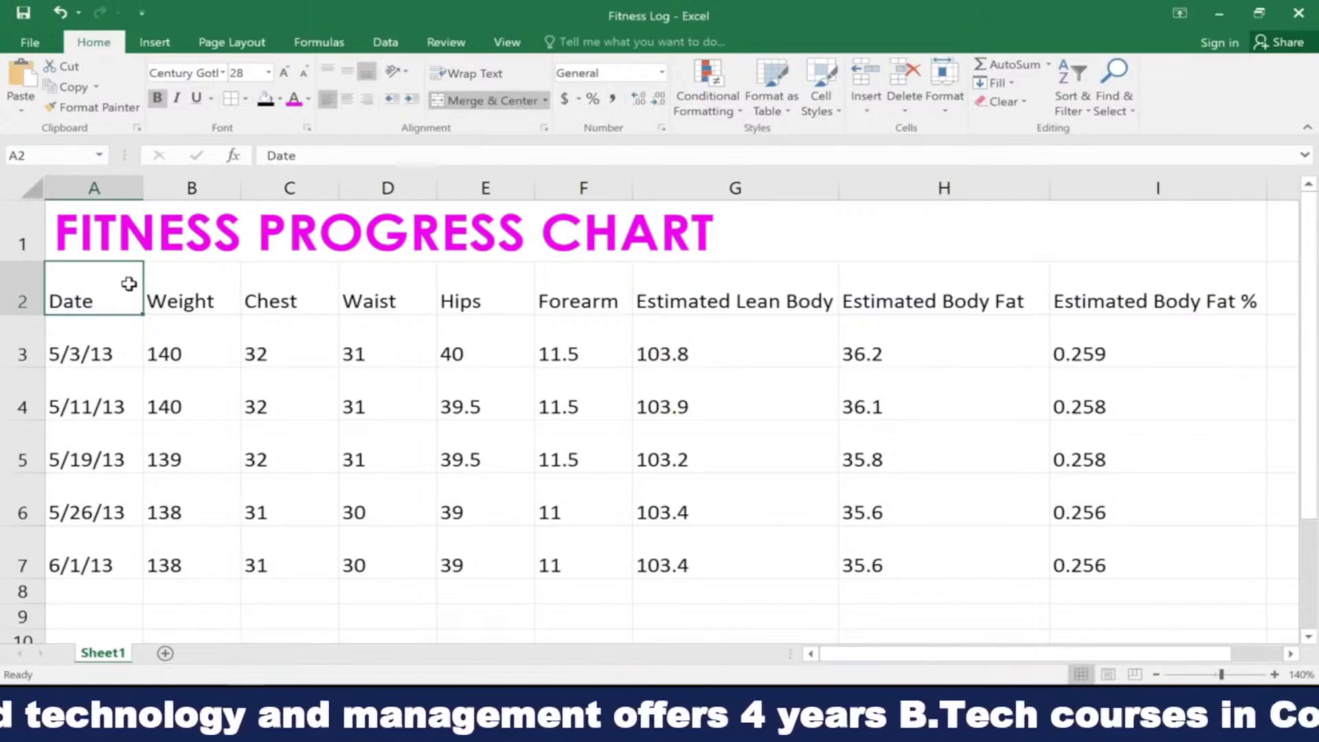
pyautogui.moveTo(128, 284); pyautogui.dragTo(1128, 300)
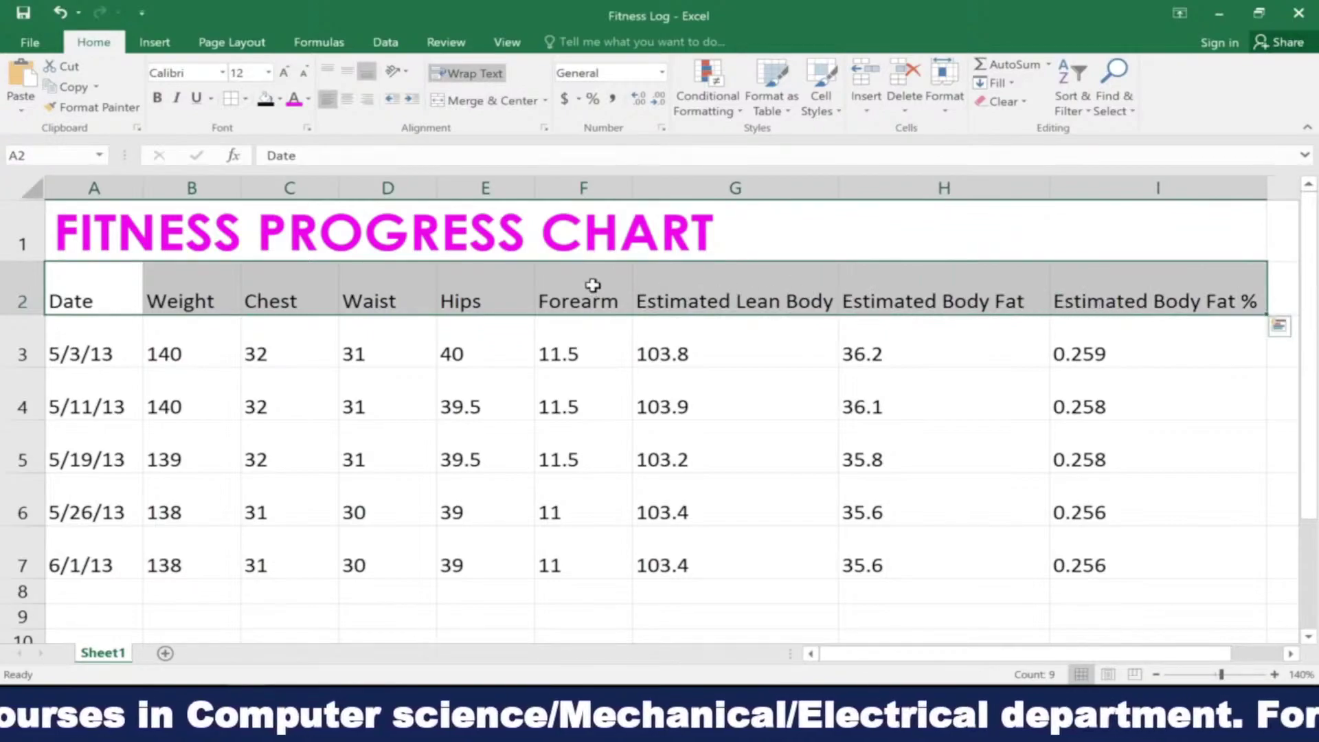
pyautogui.click(280, 101)
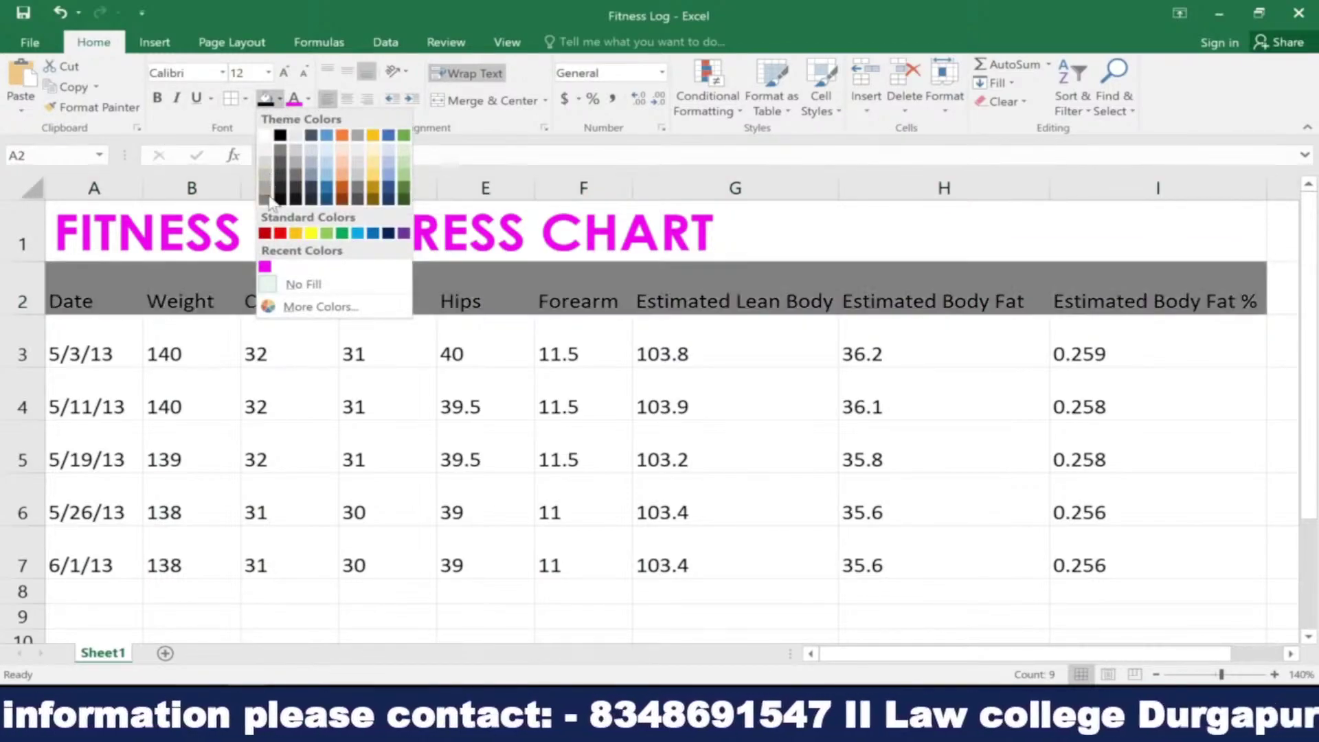
pyautogui.click(269, 193)
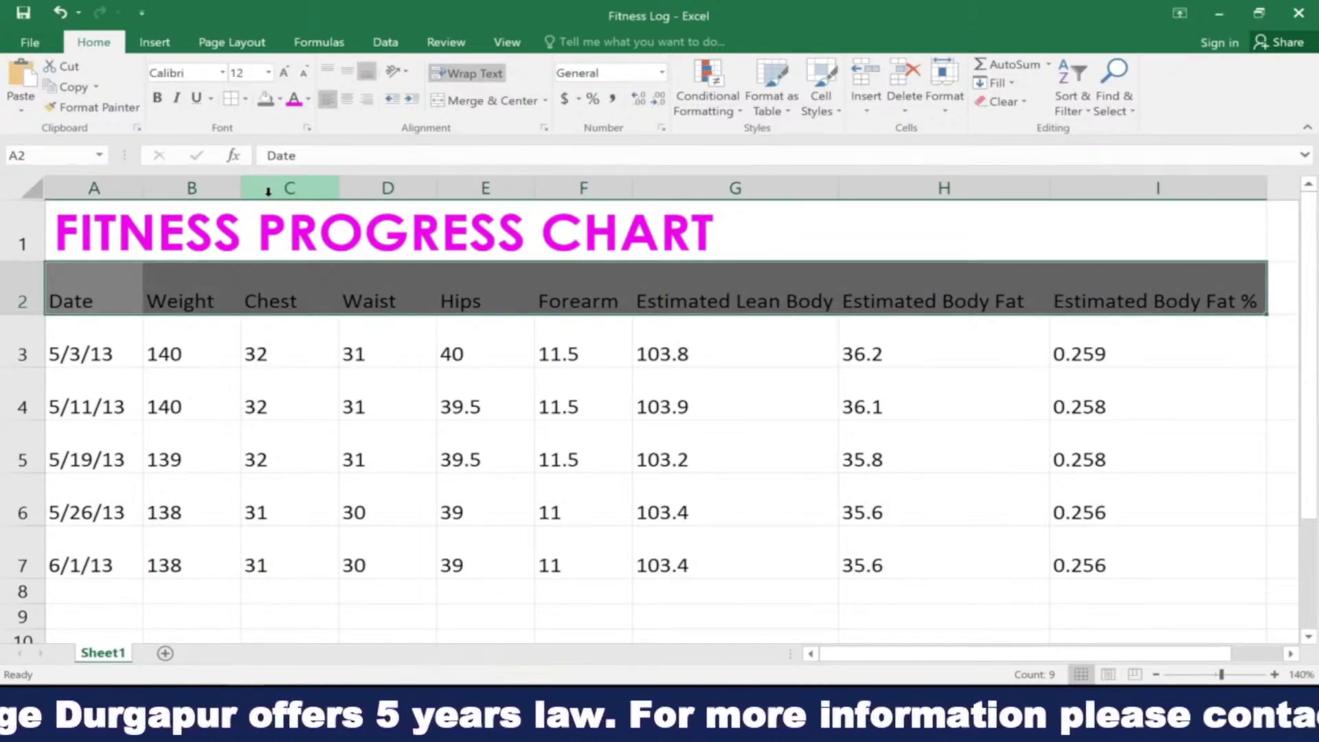
pyautogui.click(310, 100)
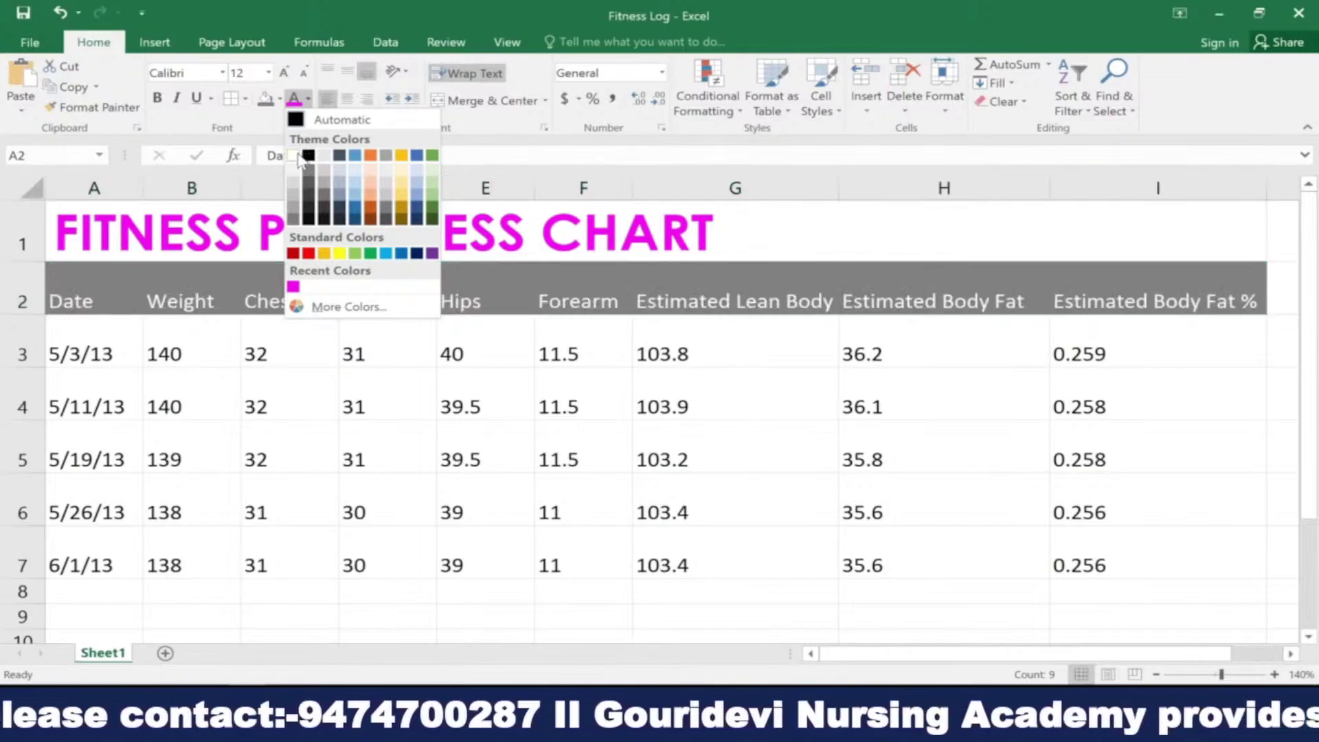
pyautogui.click(295, 156)
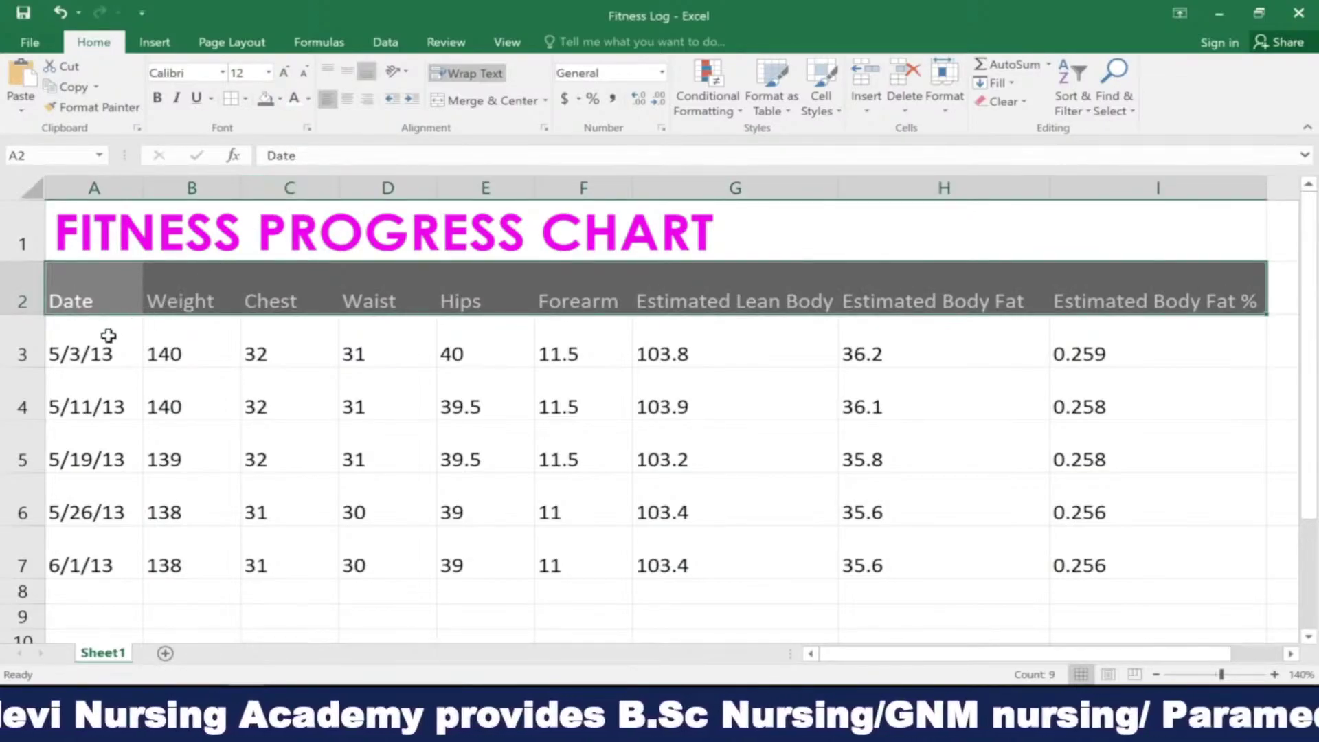
# Apply the 40% - Accent1 cell style and All Borders to the data cells A3:I7
pyautogui.click(105, 338)
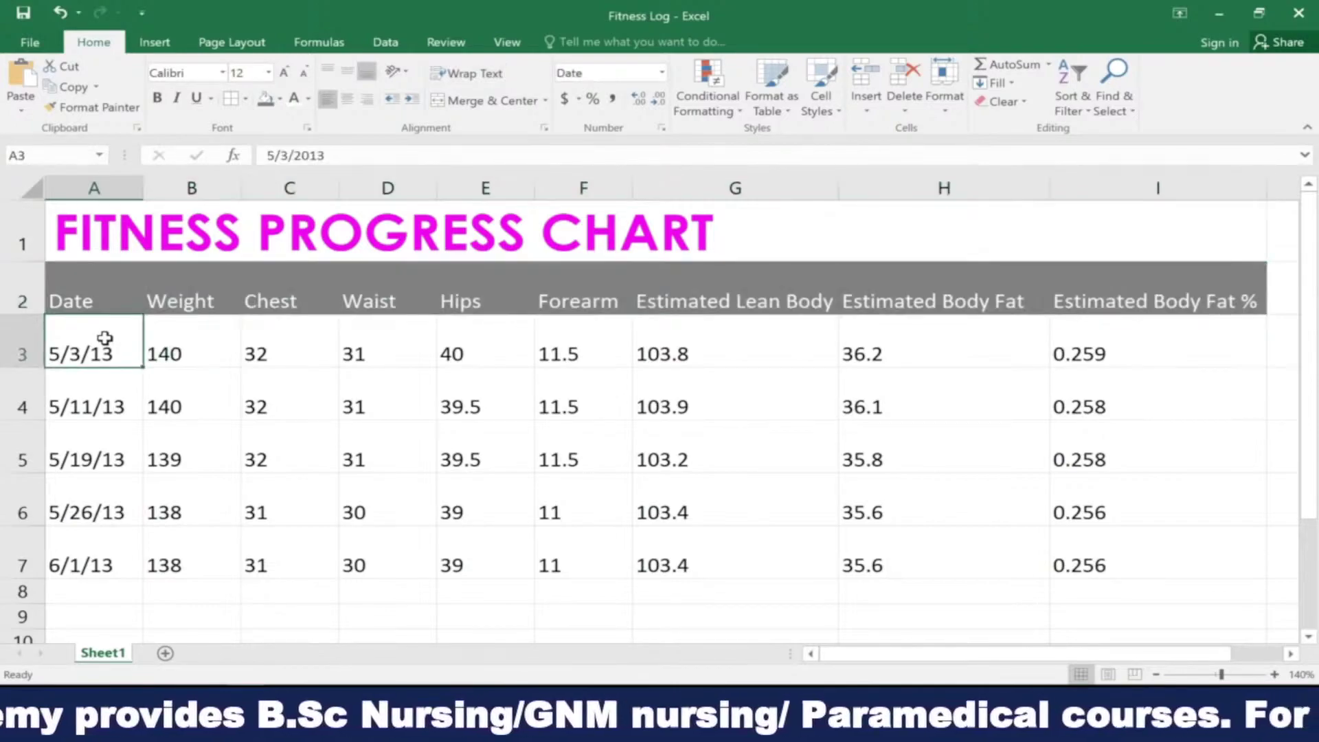
pyautogui.moveTo(104, 338); pyautogui.dragTo(1105, 566)
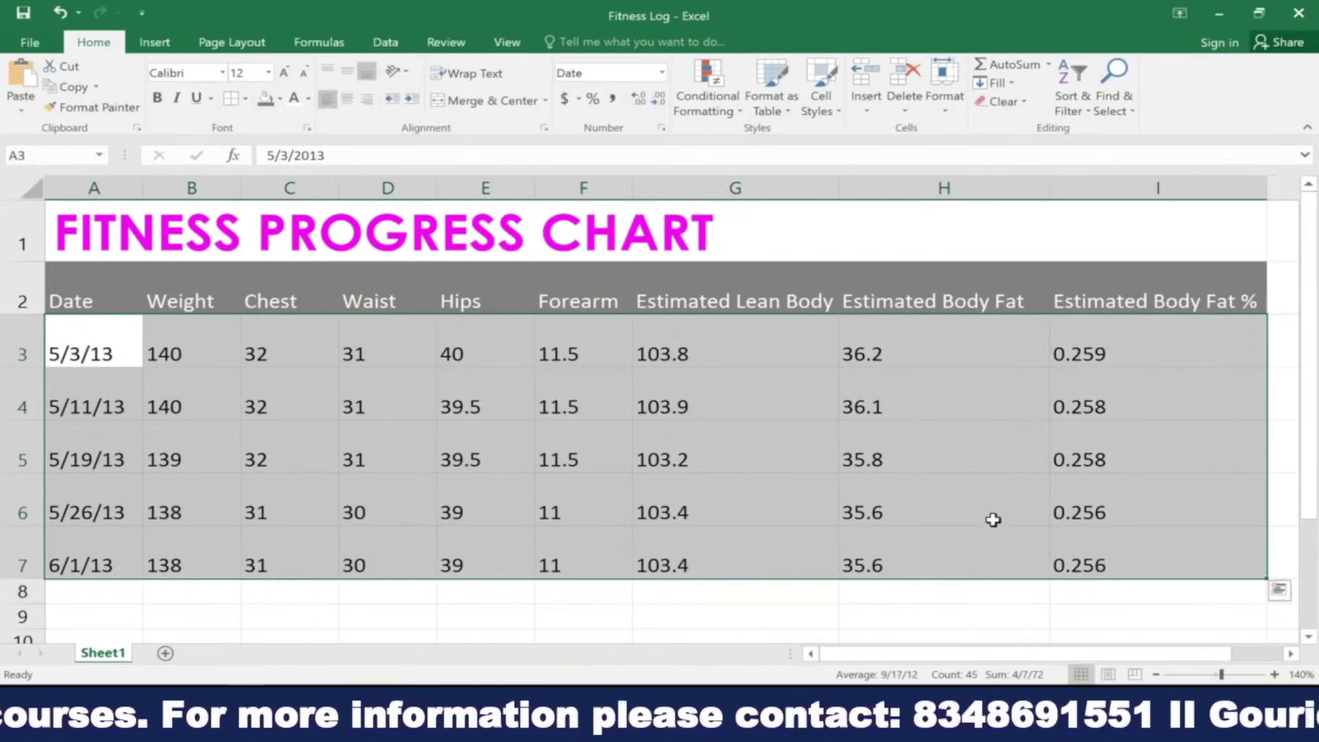
pyautogui.click(832, 113)
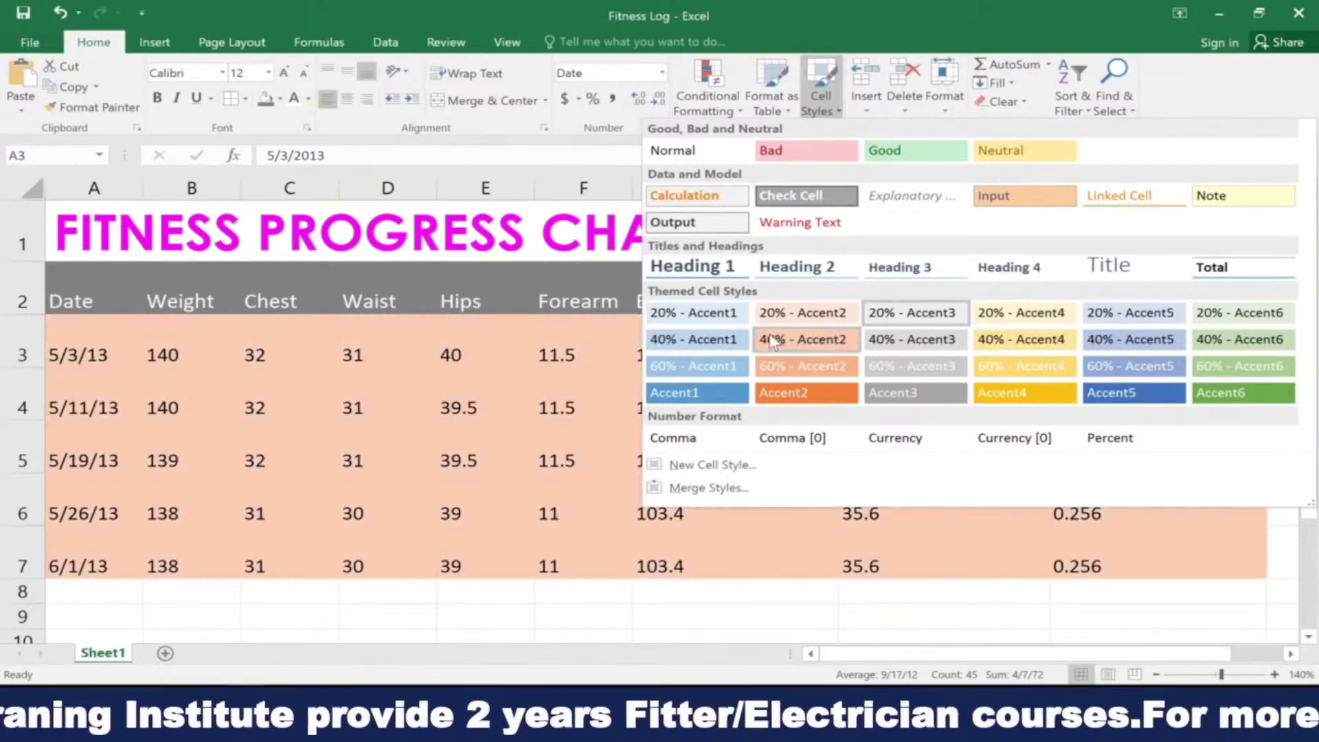
pyautogui.click(736, 336)
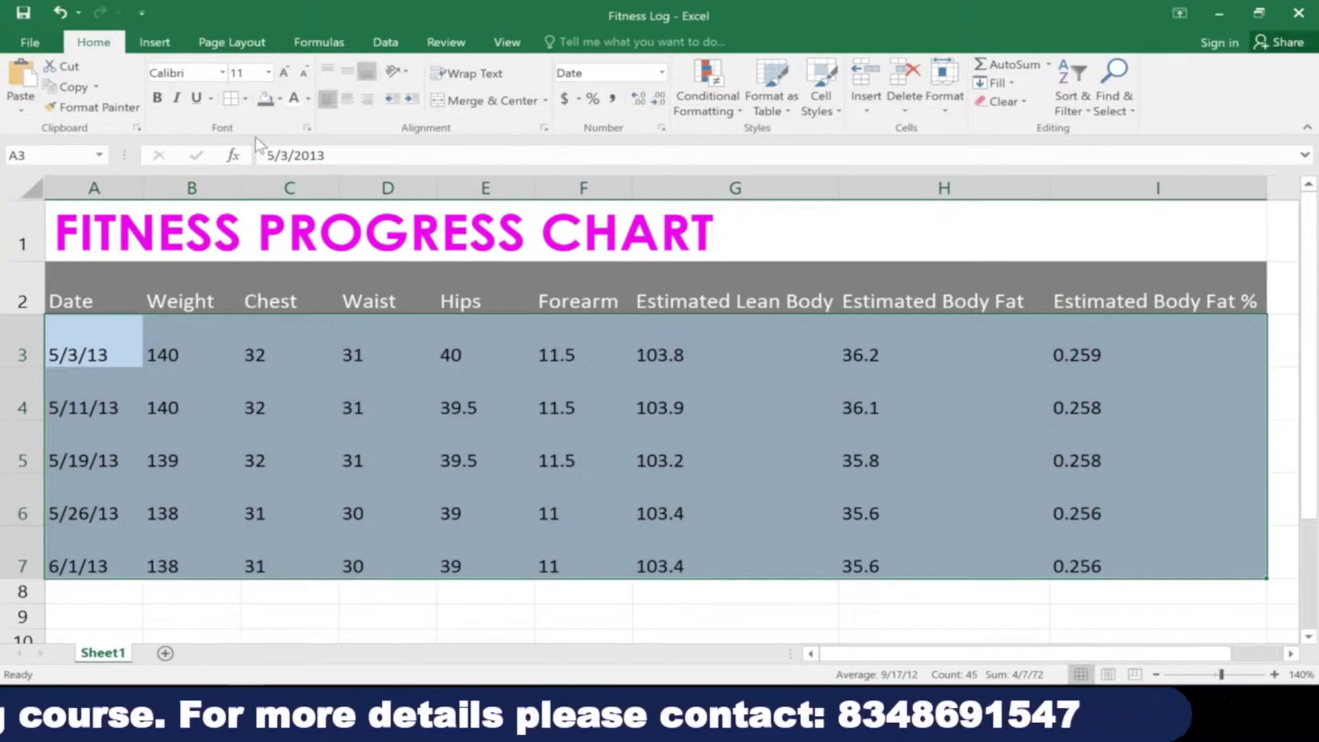
pyautogui.click(244, 101)
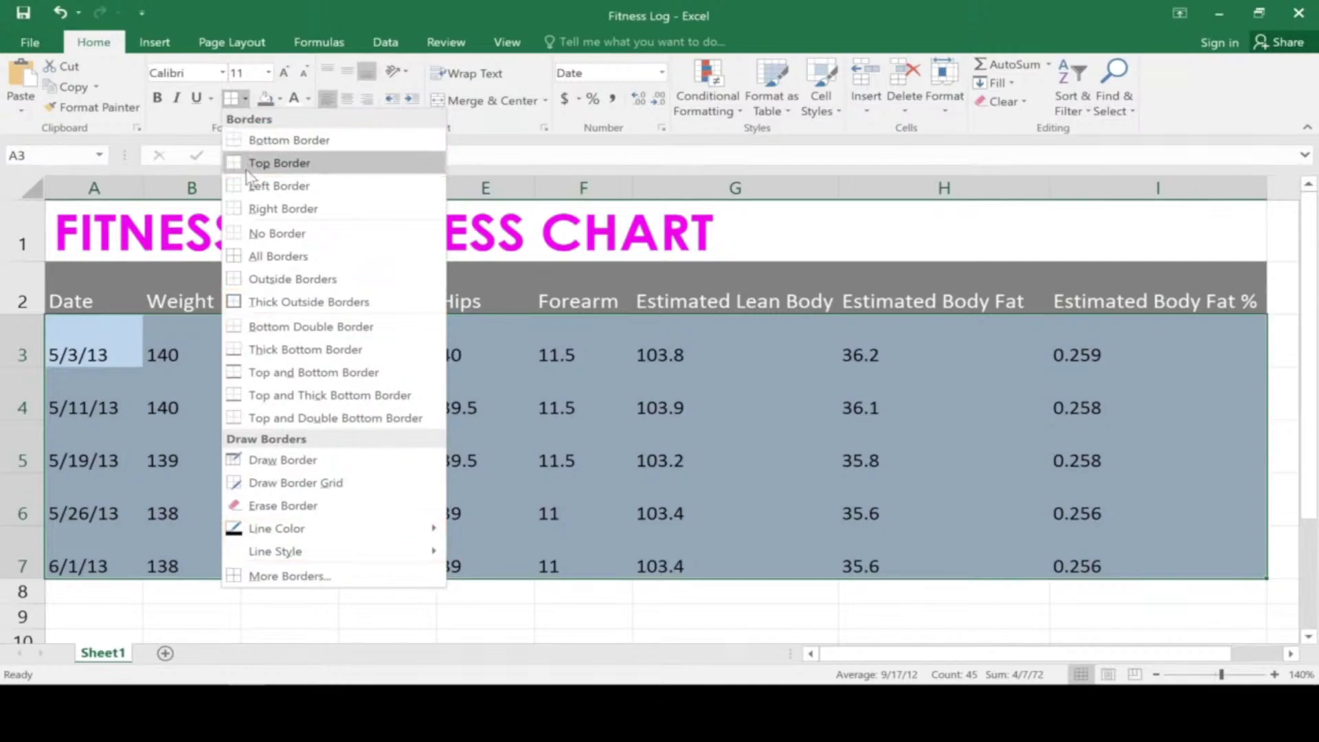
pyautogui.click(245, 259)
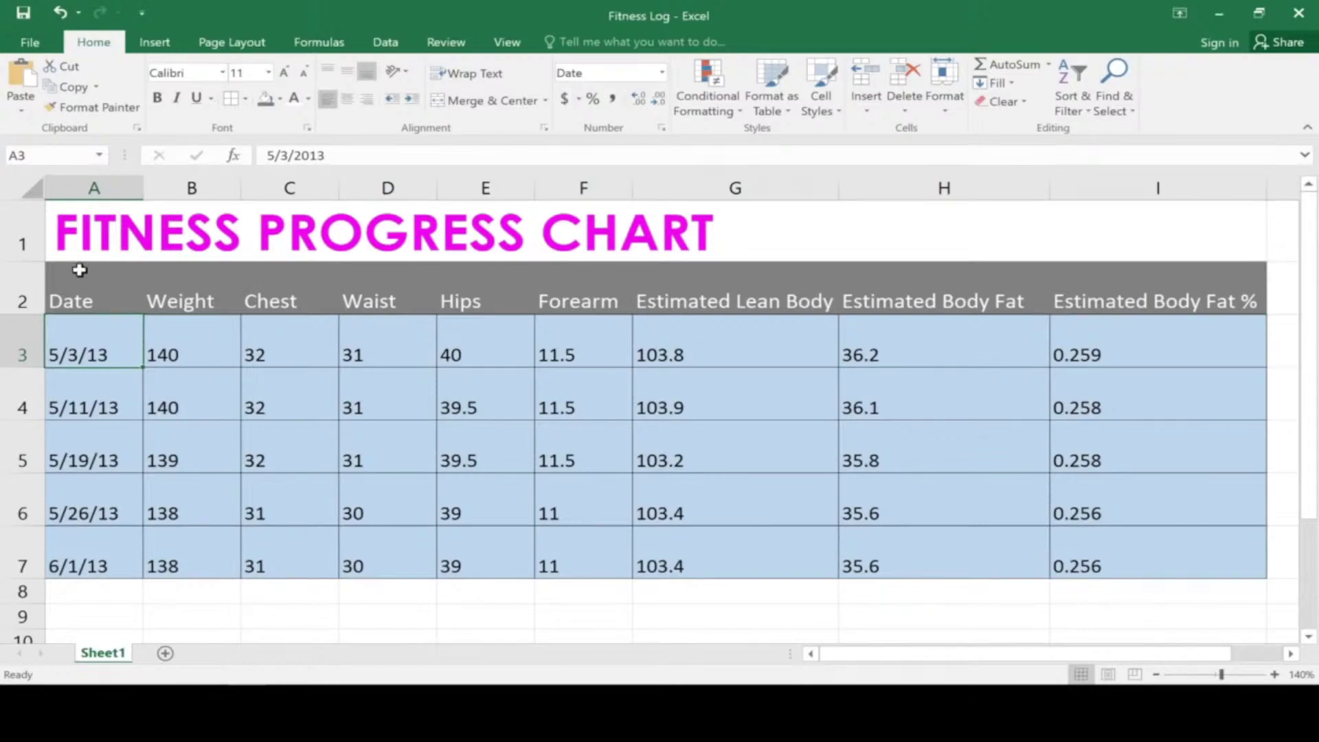
# Try right and top alignment on the whole chart A1:I7, ending with its content centered horizontally and middle-aligned vertically
pyautogui.moveTo(79, 230); pyautogui.dragTo(932, 564)
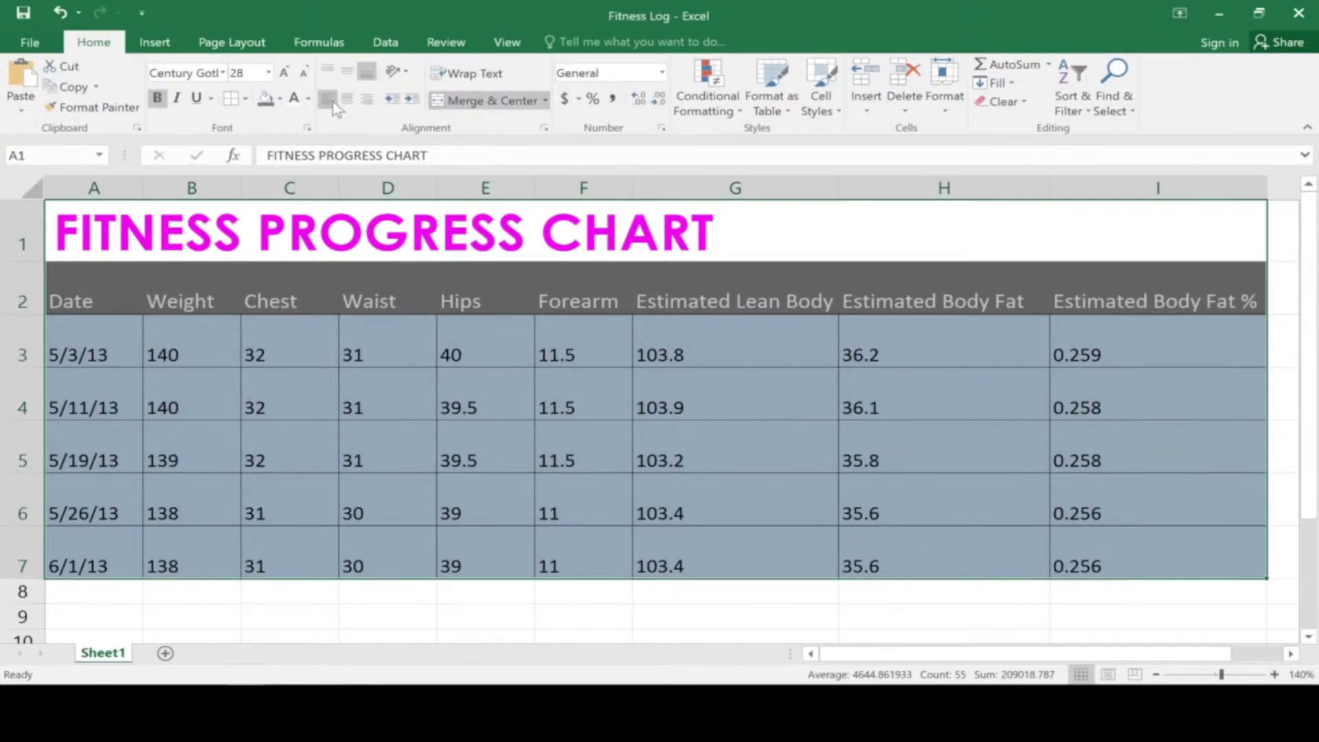
pyautogui.click(351, 101)
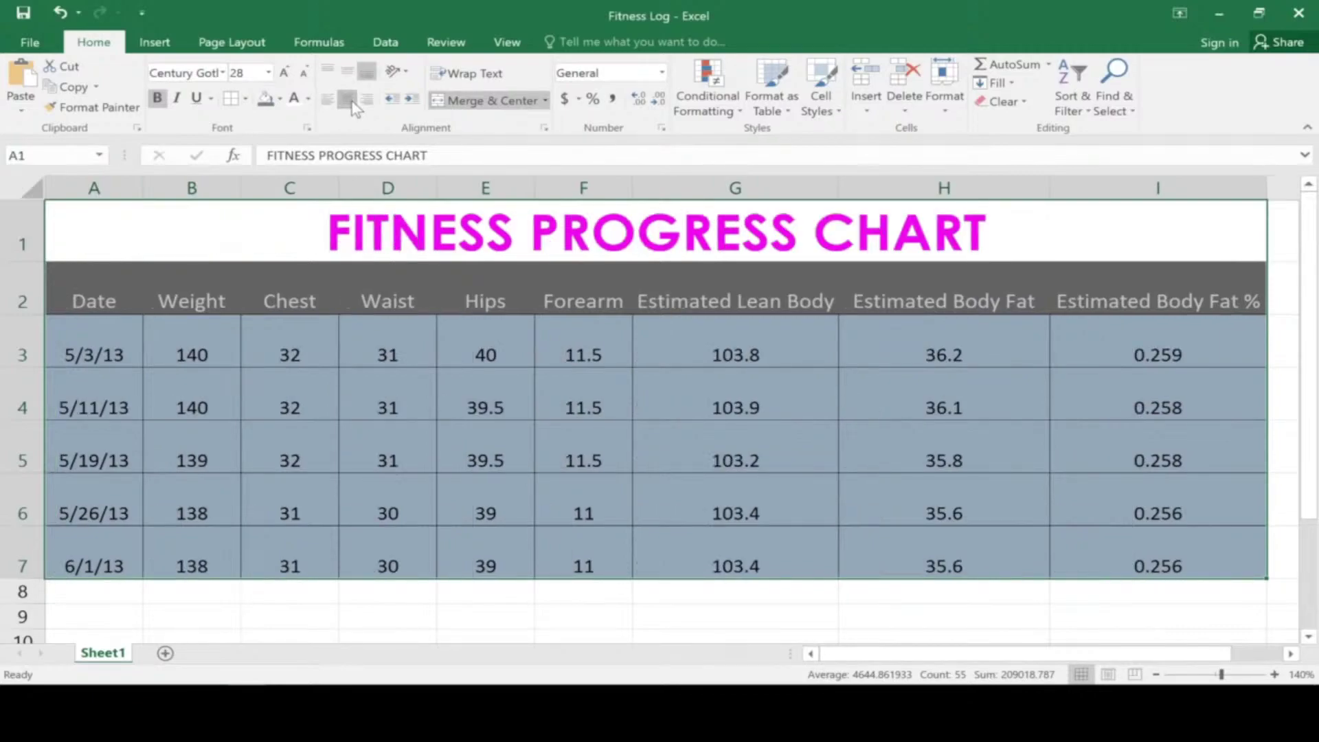
pyautogui.click(360, 102)
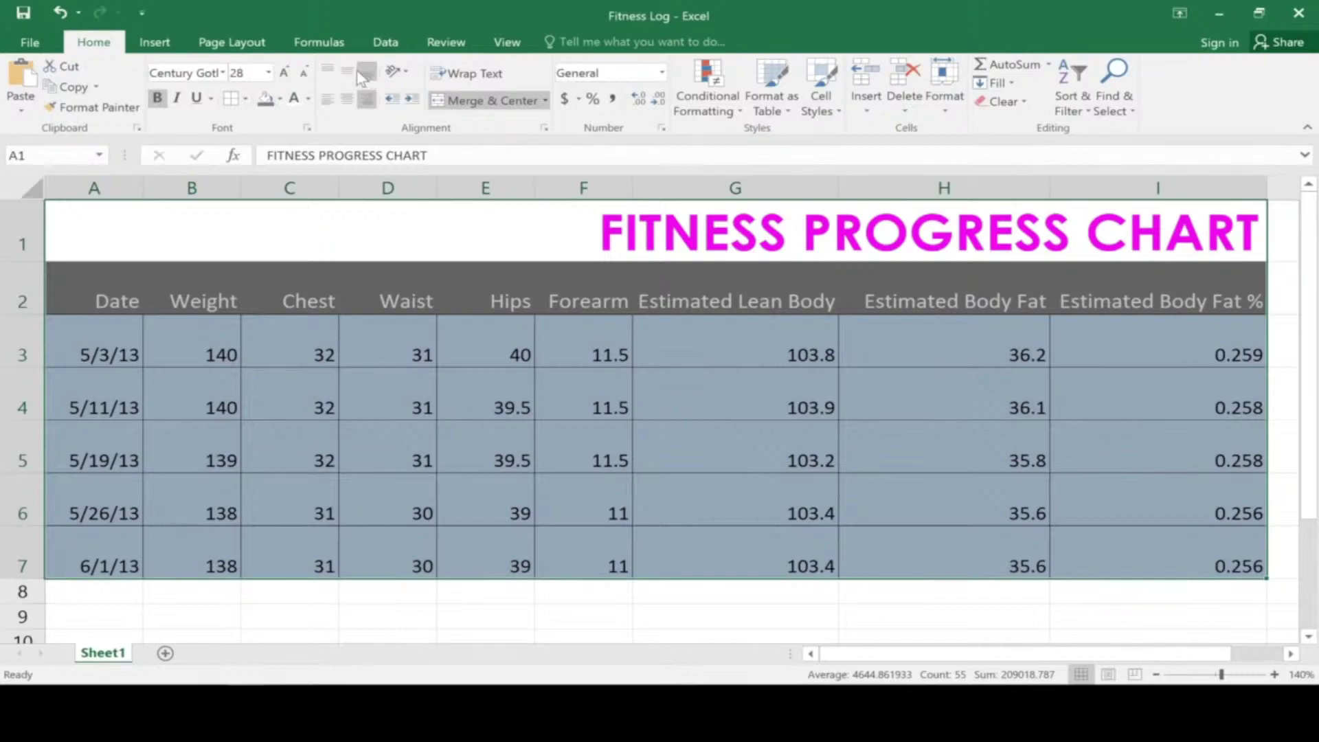
pyautogui.click(345, 74)
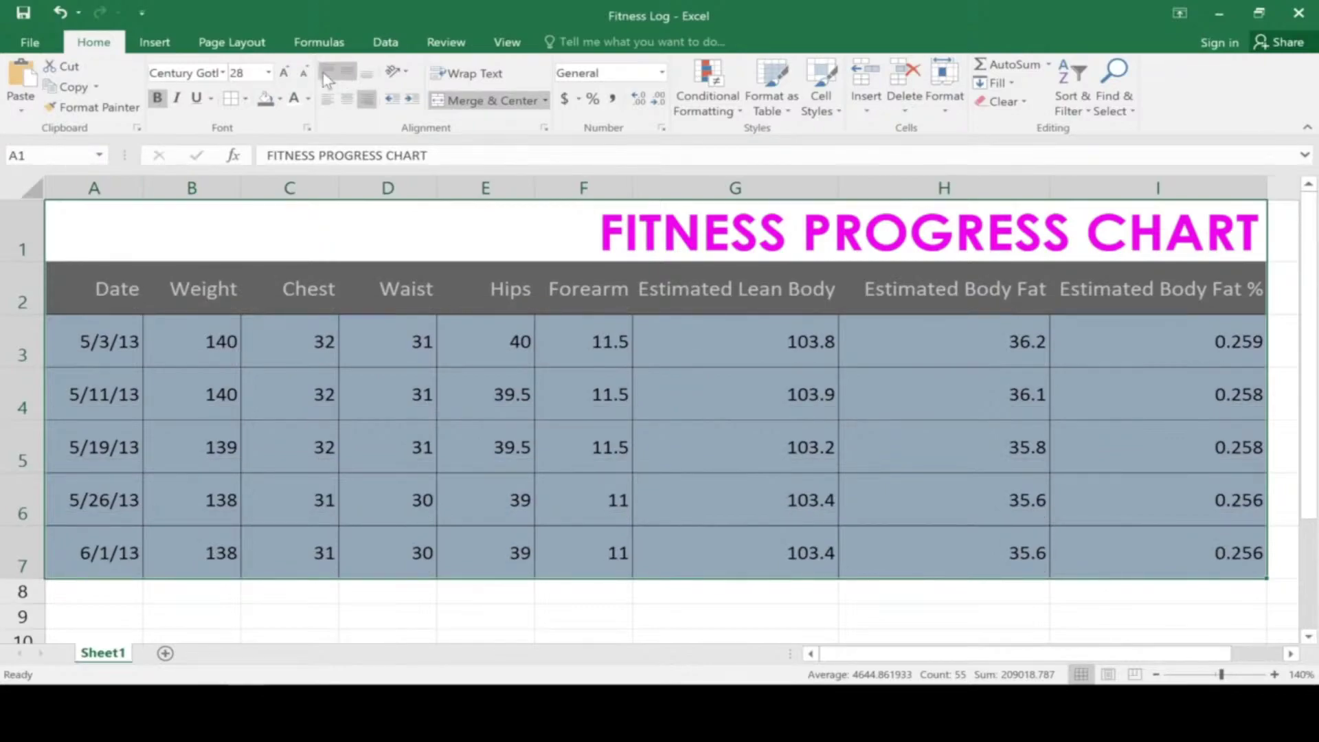
pyautogui.click(324, 76)
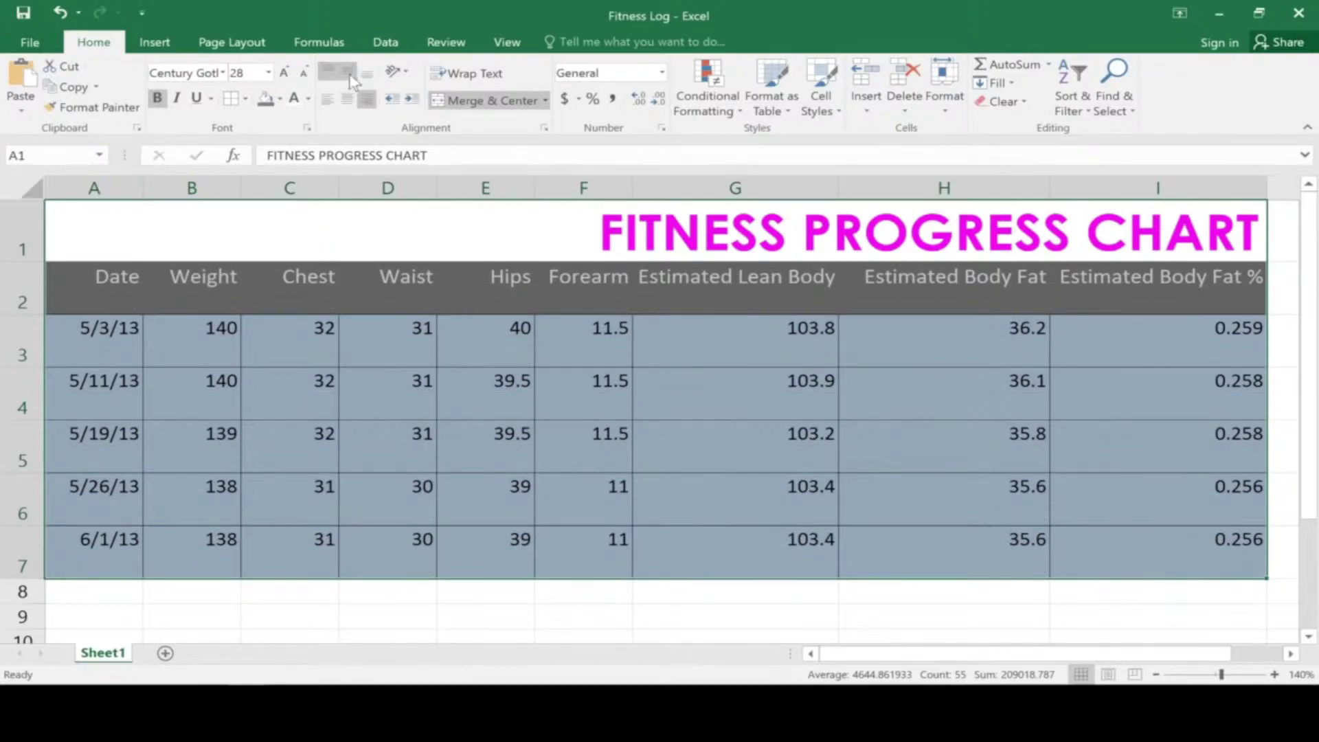
pyautogui.click(349, 75)
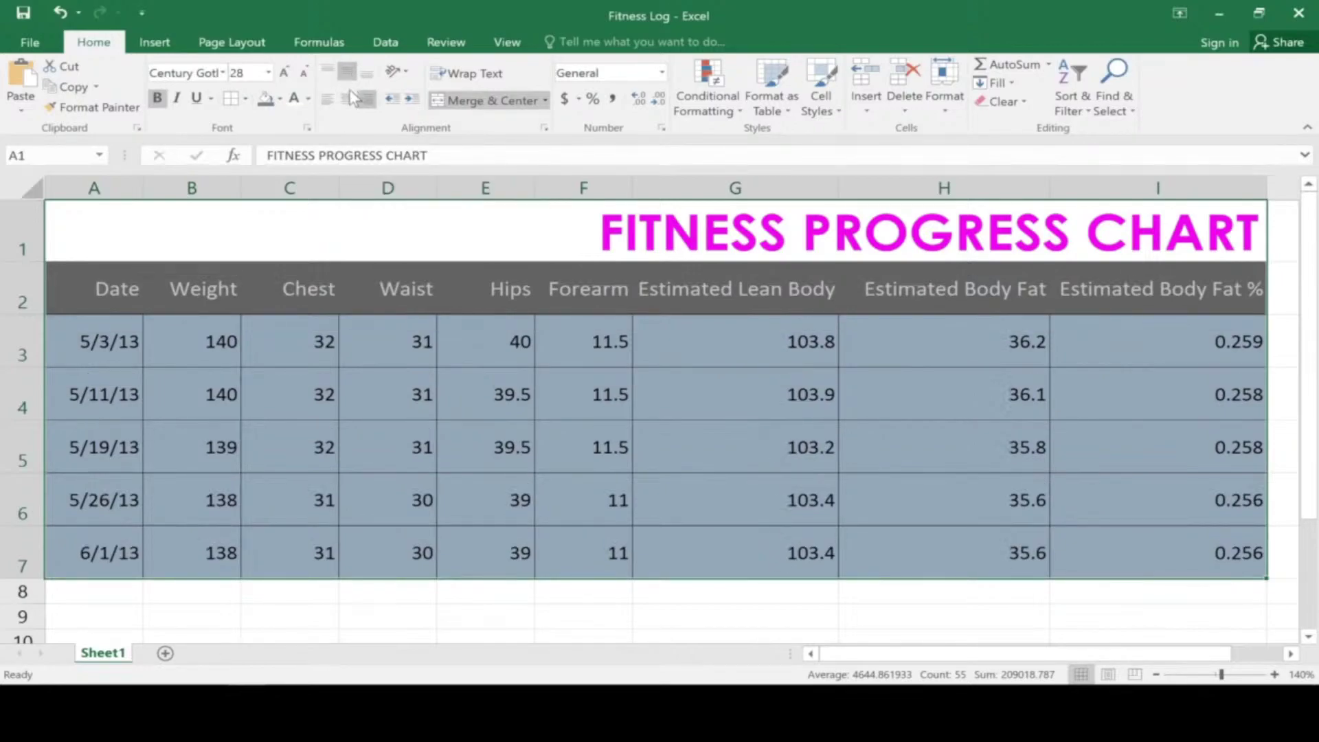
pyautogui.click(350, 99)
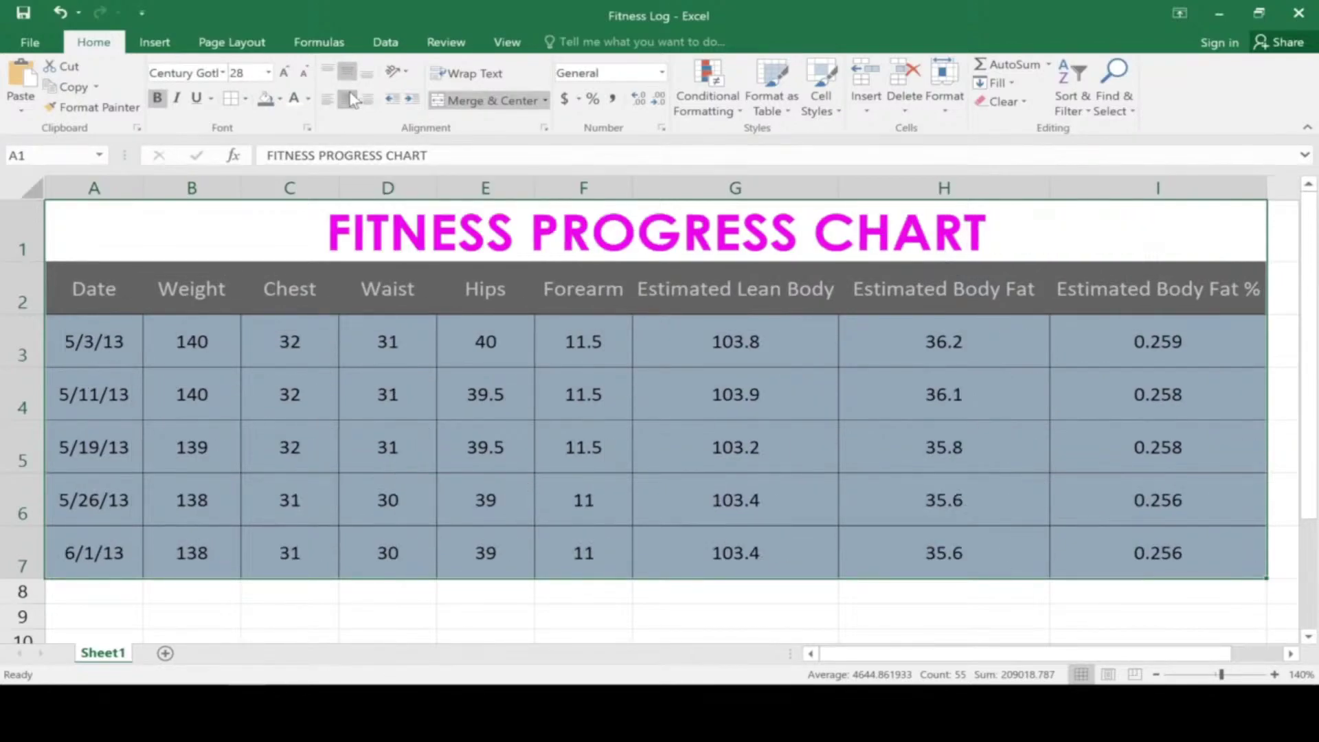
pyautogui.click(281, 235)
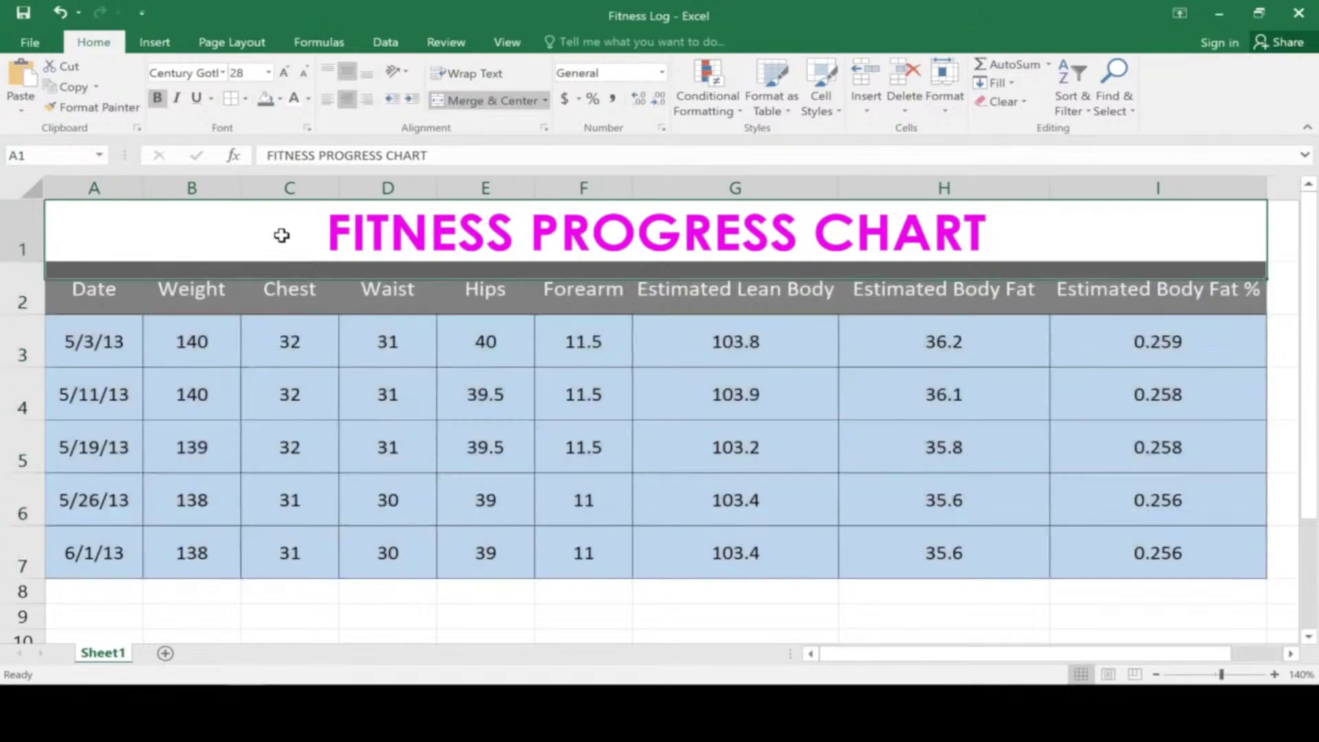